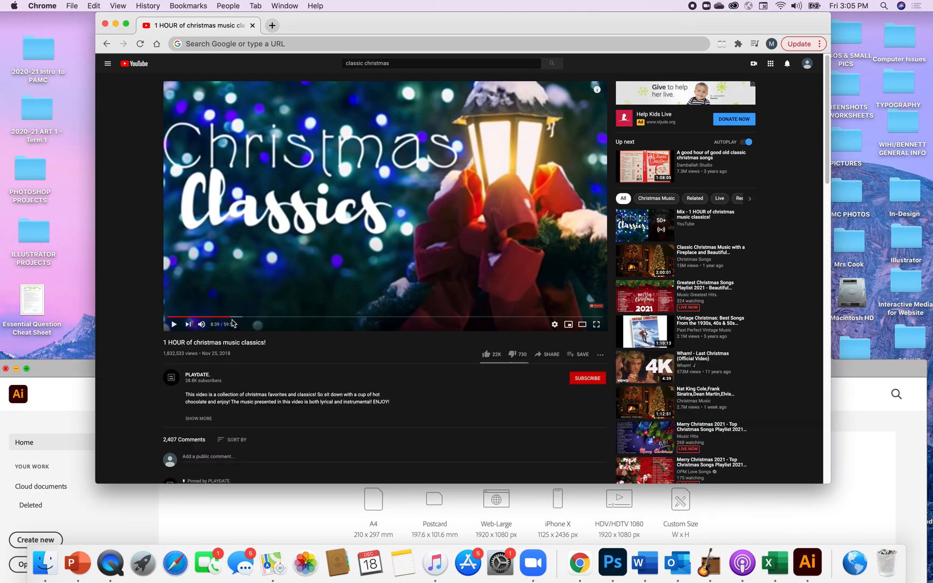
Start the Christmas music video, switch to Illustrator and move its home window up to the screen's upper edge
{"action": "left_click", "coordinate": [175, 325]}
{"action": "left_click", "coordinate": [82, 371]}
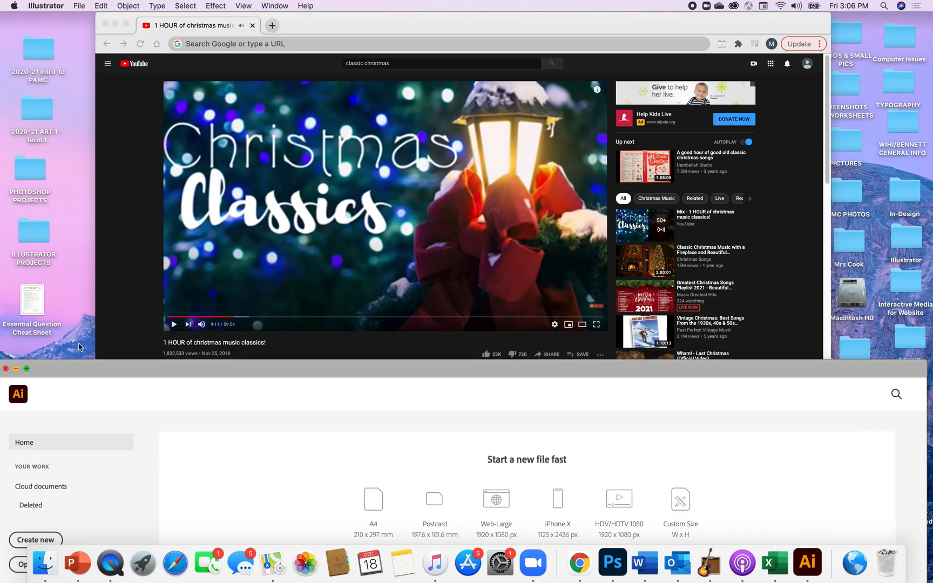
{"action": "left_click_drag", "start_coordinate": [112, 377], "coordinate": [87, 23]}
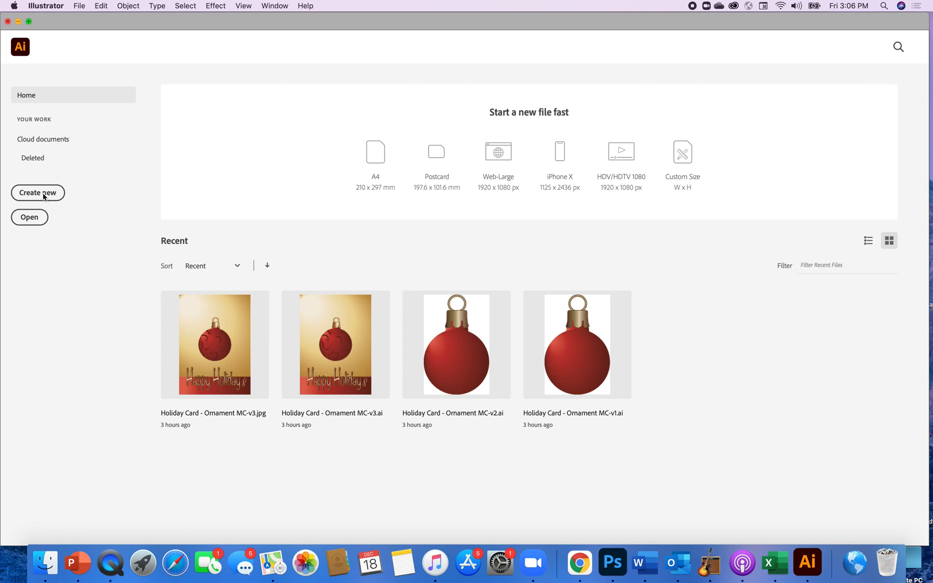
Begin a new document with a width of 5 in, a height of 7 in and portrait orientation
{"action": "left_click", "coordinate": [44, 196]}
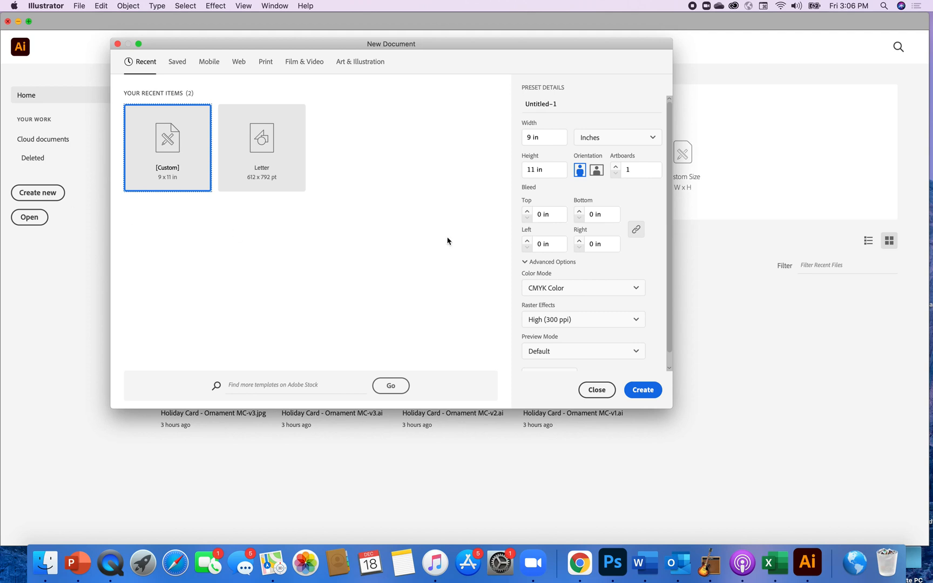
{"action": "left_click", "coordinate": [532, 139]}
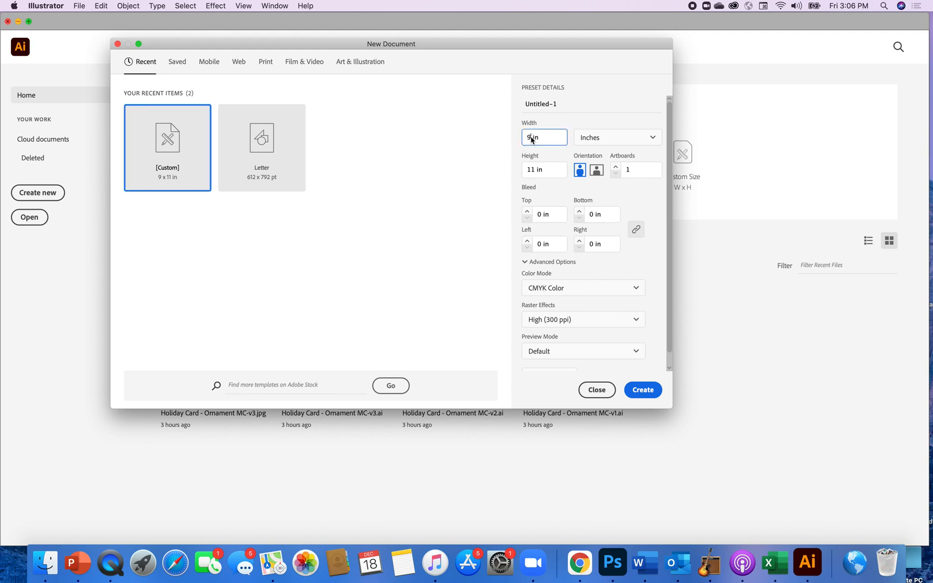
{"action": "key", "text": "BackSpace"}
{"action": "type", "text": "5"}
{"action": "double_click", "coordinate": [533, 169]}
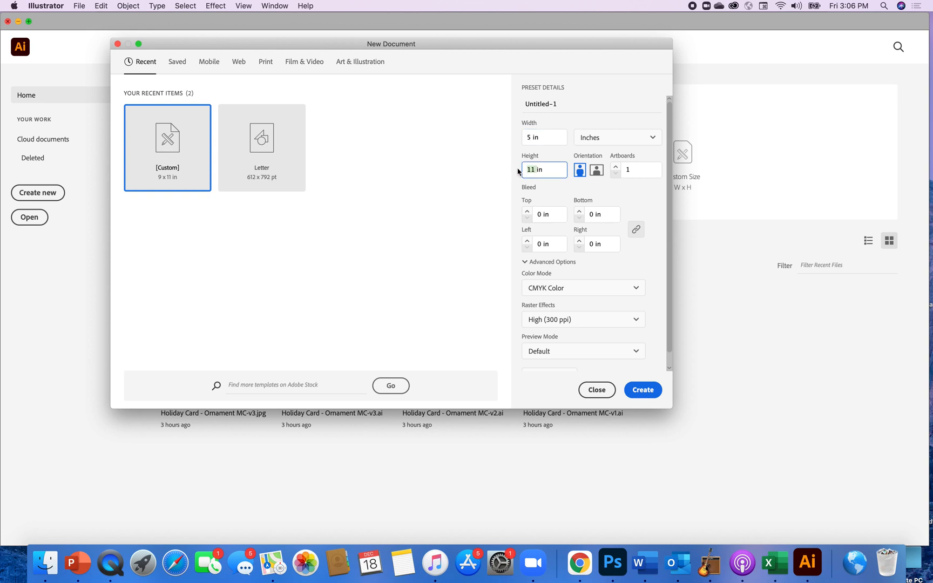
{"action": "type", "text": "7"}
{"action": "left_click", "coordinate": [582, 171]}
Name the document "Holiday Card" followed by the author's name and "-v3", and create it
{"action": "left_click", "coordinate": [555, 103]}
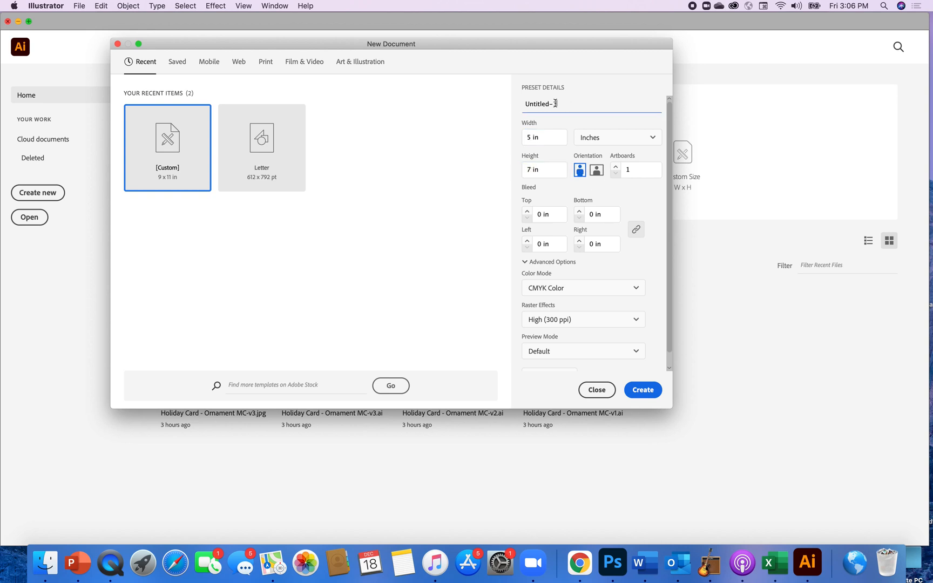
{"action": "left_click_drag", "start_coordinate": [556, 103], "coordinate": [512, 100]}
{"action": "type", "text": "Holiday Card -"}
{"action": "type", "text": "Mrs.."}
{"action": "key", "text": "BackSpace"}
{"action": "type", "text": "C -v3"}
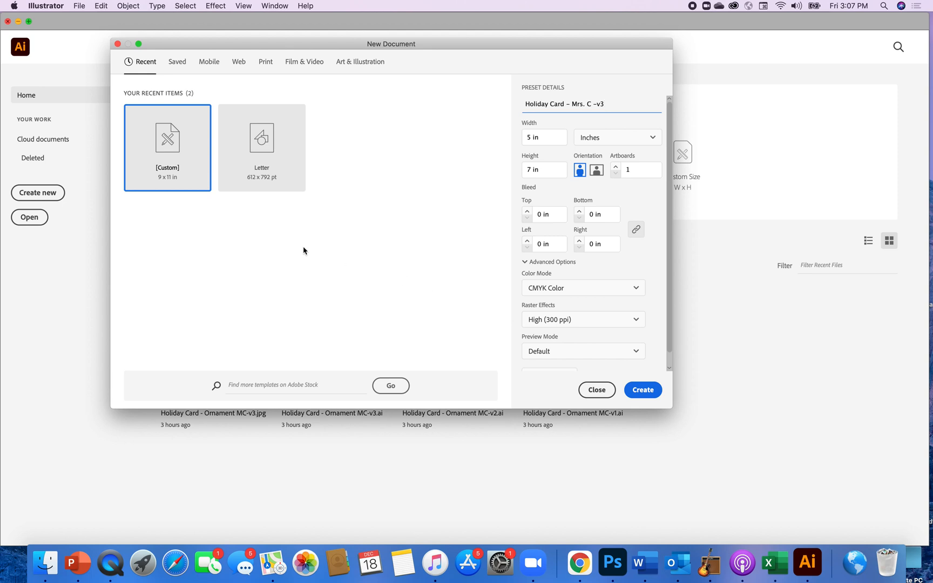
{"action": "left_click", "coordinate": [644, 391]}
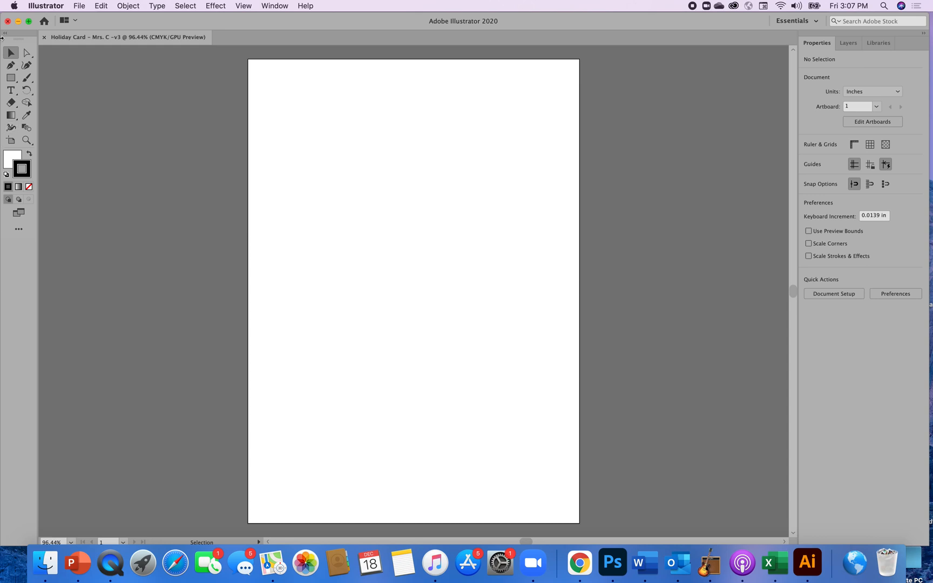
Reset the Essentials workspace and arrange it with a two-column toolbar and the layer list displayed
{"action": "left_click", "coordinate": [280, 8]}
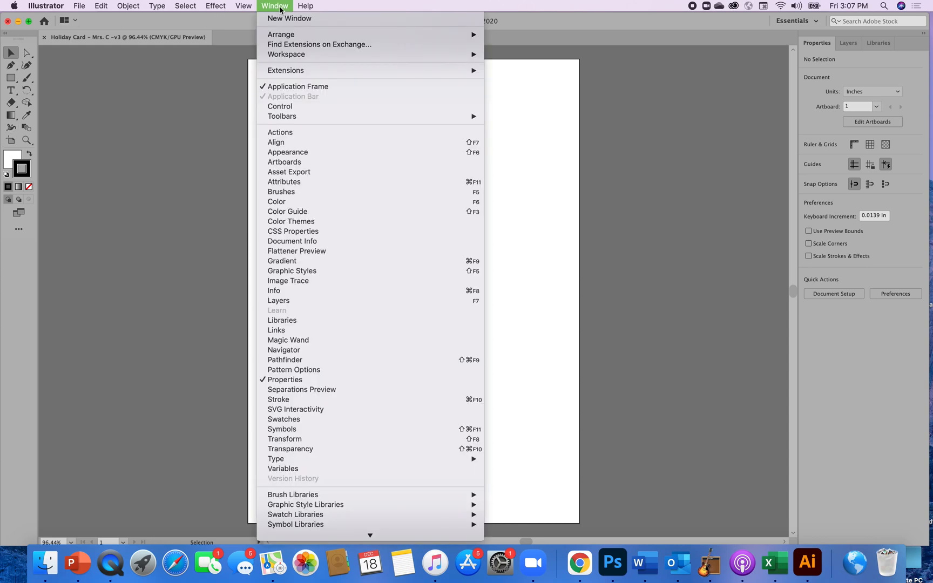
{"action": "mouse_move", "coordinate": [287, 58]}
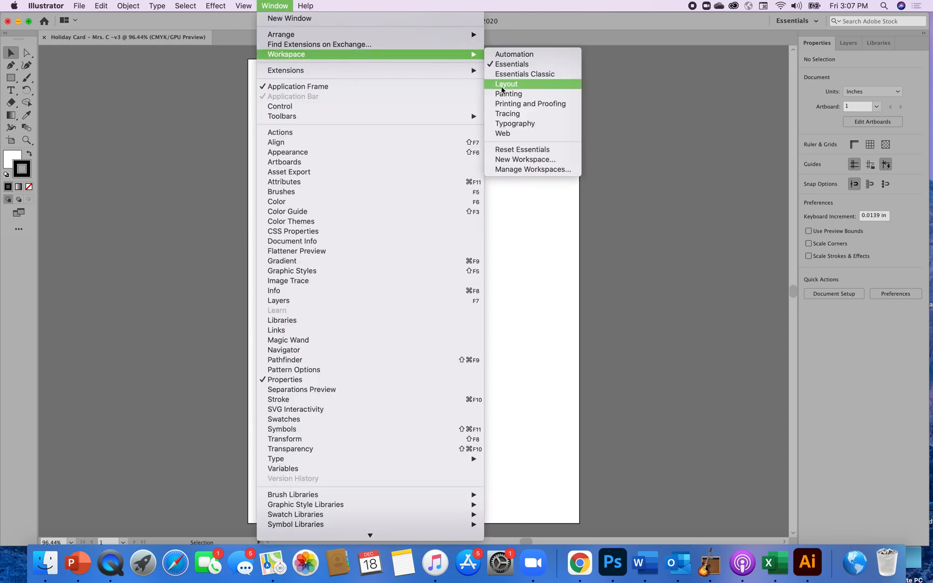
{"action": "left_click", "coordinate": [509, 150]}
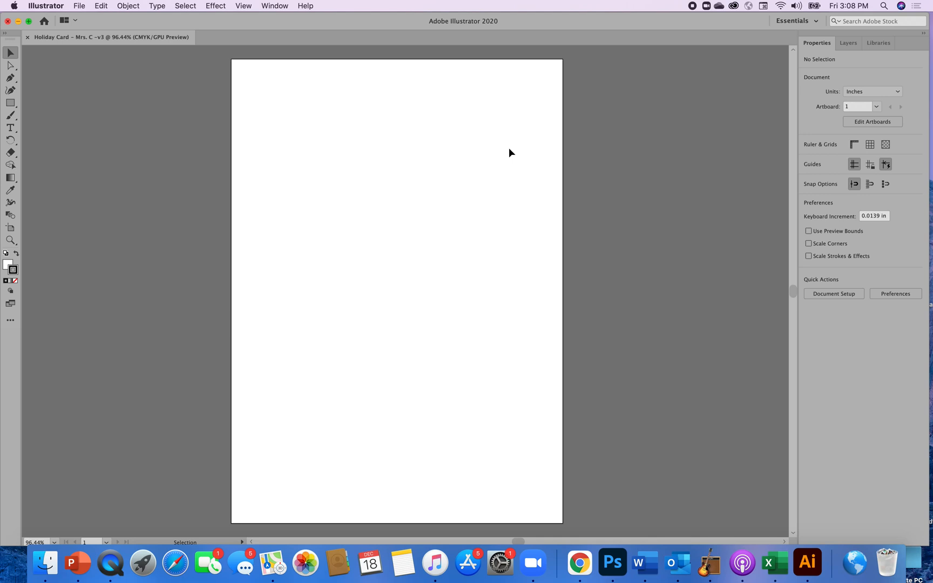
{"action": "left_click", "coordinate": [5, 36]}
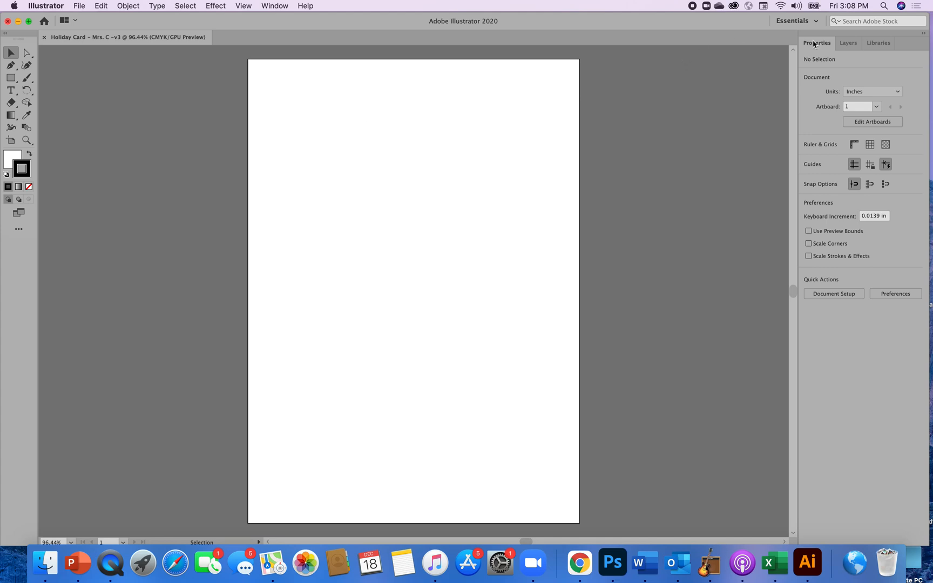
{"action": "left_click", "coordinate": [849, 44]}
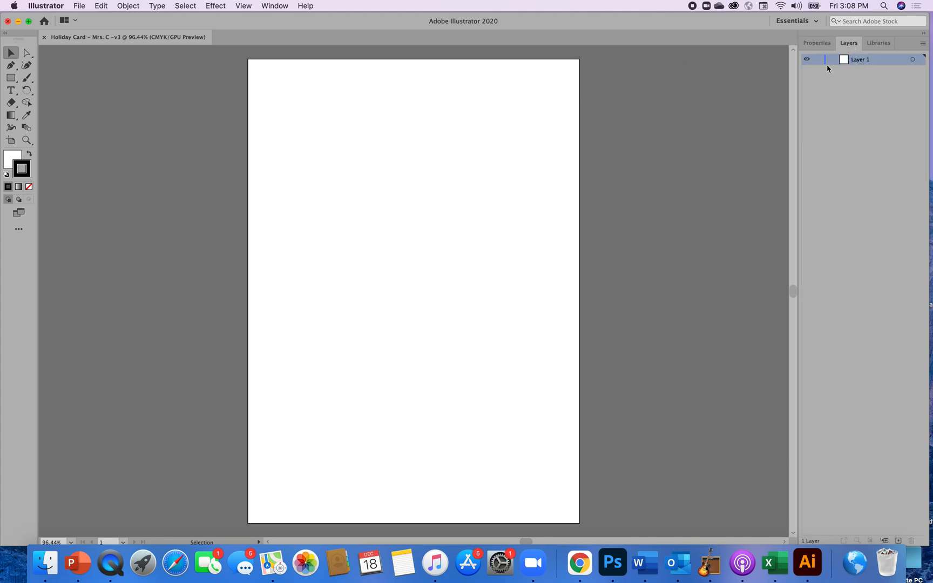
Draw an ellipse starting at about X 1.84 in, Y 2.44 in, and stretch it downward into an even circle
{"action": "left_click", "coordinate": [10, 78]}
{"action": "left_click_drag", "start_coordinate": [11, 81], "coordinate": [41, 88]}
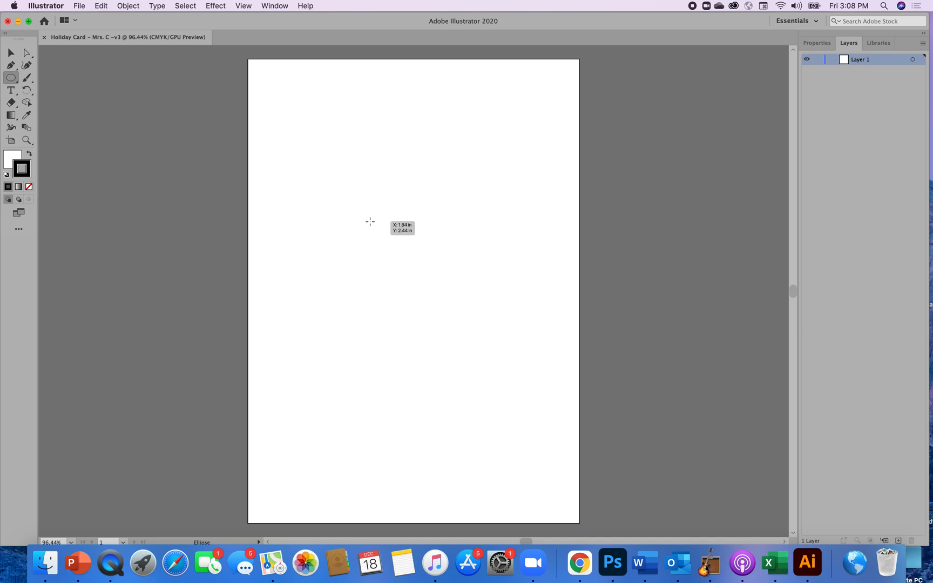
{"action": "left_click_drag", "start_coordinate": [370, 221], "coordinate": [526, 368]}
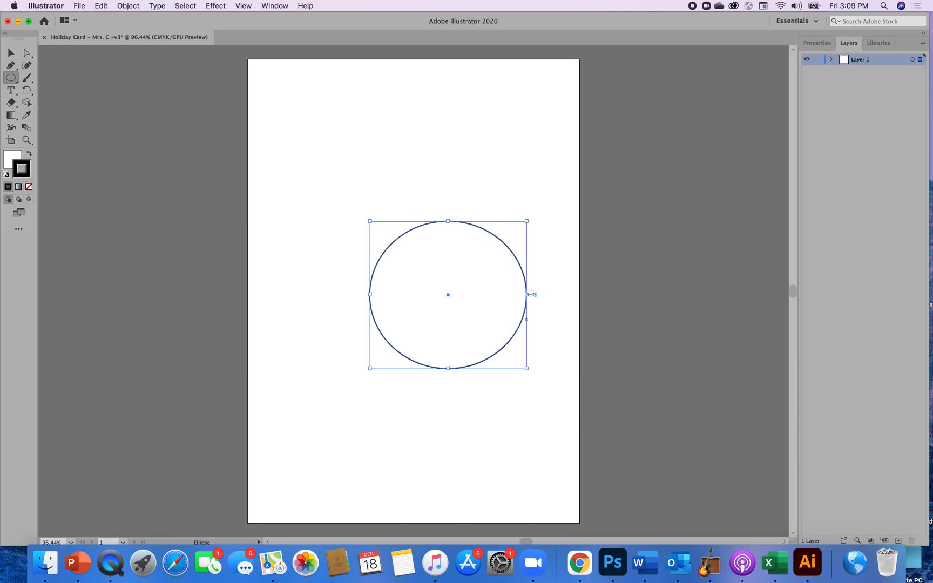
{"action": "left_click_drag", "start_coordinate": [449, 368], "coordinate": [450, 378]}
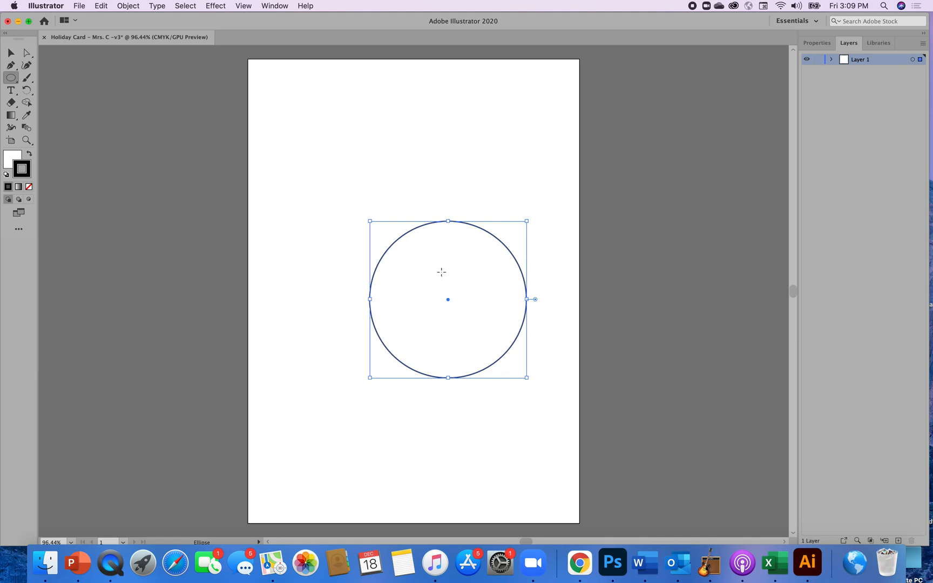
Bring up the Align options for the selected circle and place them beside the artboard's upper-left corner
{"action": "left_click", "coordinate": [10, 52]}
{"action": "left_click", "coordinate": [275, 6]}
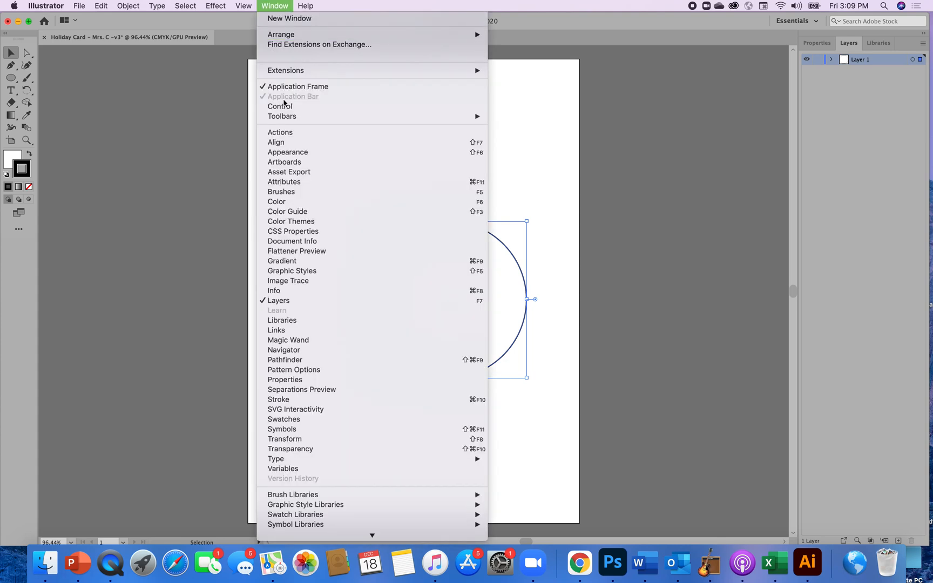
{"action": "left_click", "coordinate": [284, 143]}
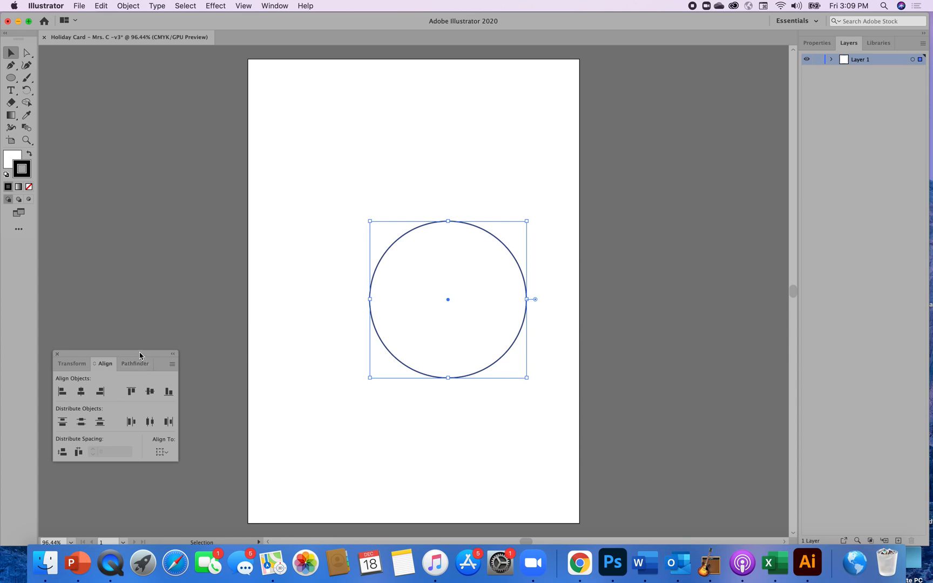
{"action": "left_click_drag", "start_coordinate": [141, 355], "coordinate": [193, 61]}
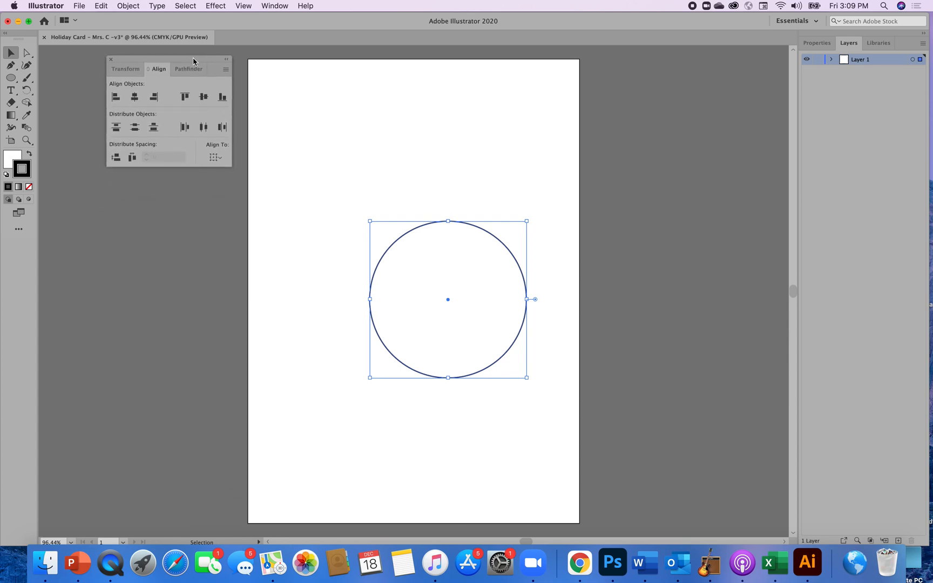
Try aligning the circle to the artboard's left, horizontal center, right, top, vertical center and bottom
{"action": "left_click", "coordinate": [115, 97]}
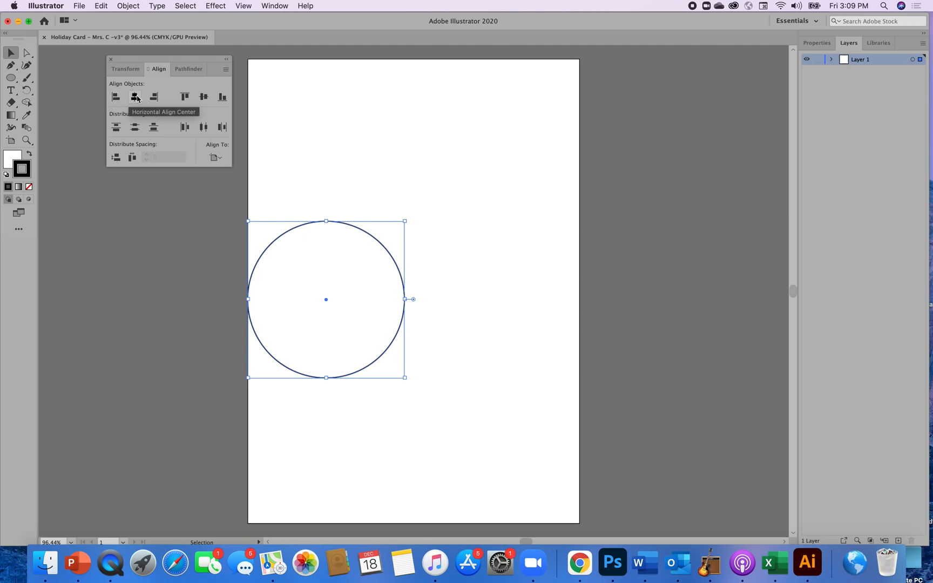
{"action": "left_click", "coordinate": [135, 98]}
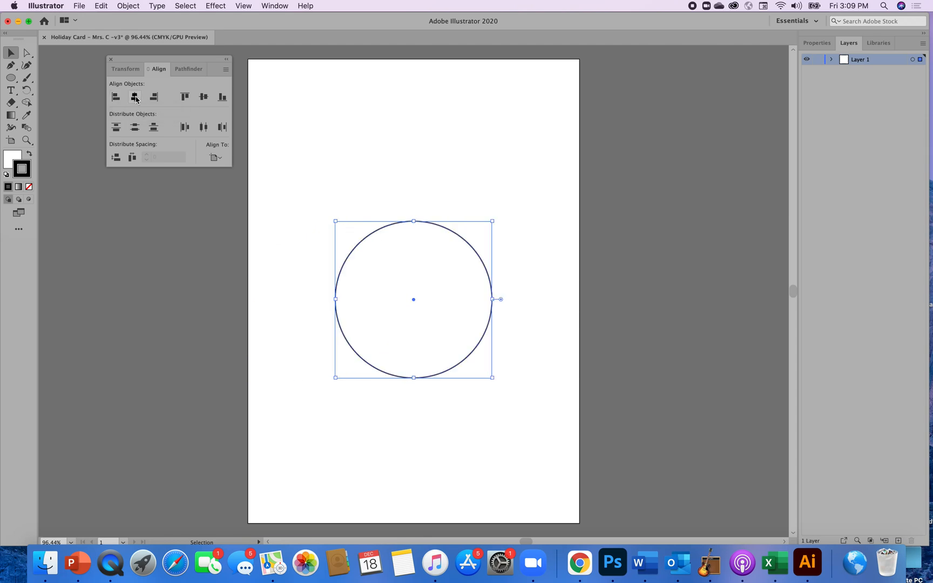
{"action": "left_click", "coordinate": [154, 101]}
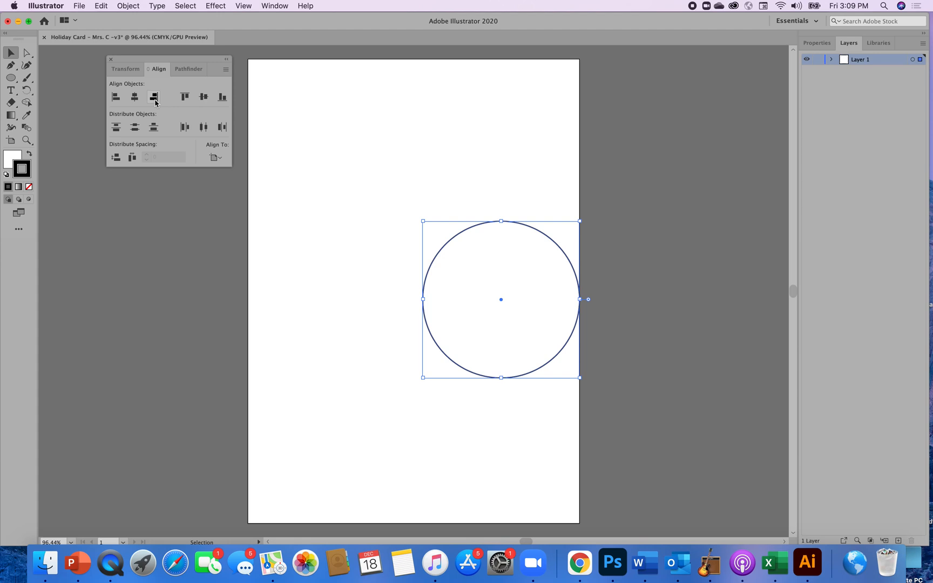
{"action": "left_click", "coordinate": [184, 98]}
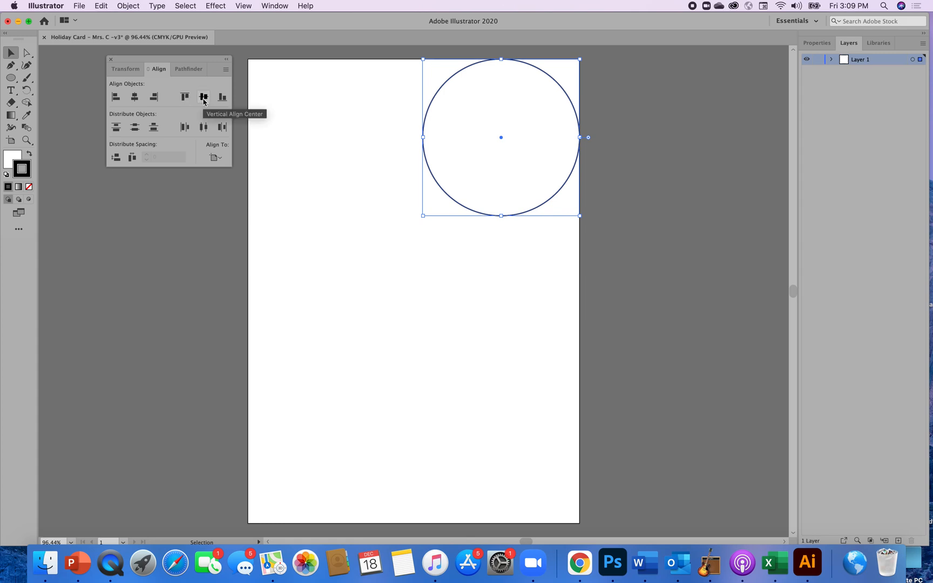
{"action": "left_click", "coordinate": [204, 98]}
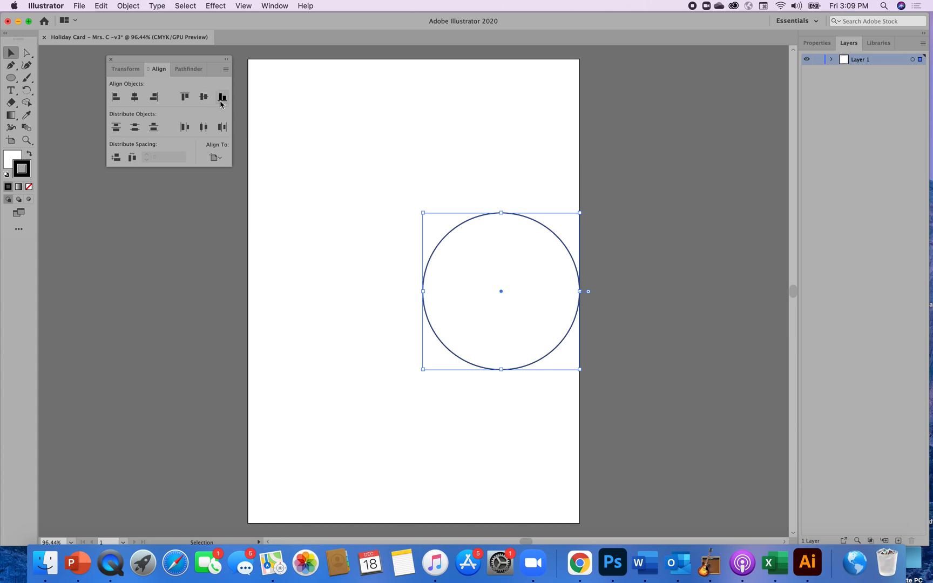
{"action": "left_click", "coordinate": [221, 99]}
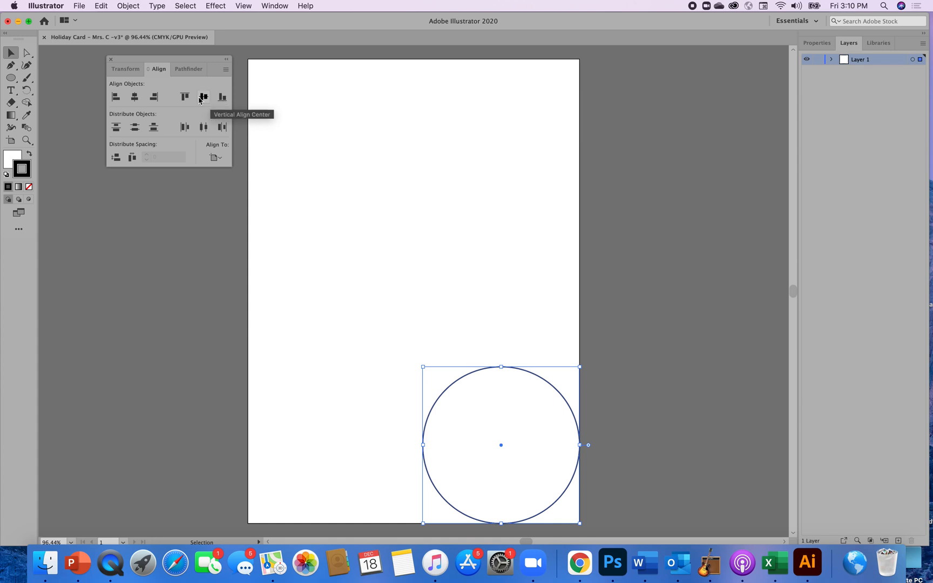
Center the circle vertically and horizontally on the artboard, and deselect it
{"action": "left_click", "coordinate": [204, 100]}
{"action": "left_click", "coordinate": [135, 98]}
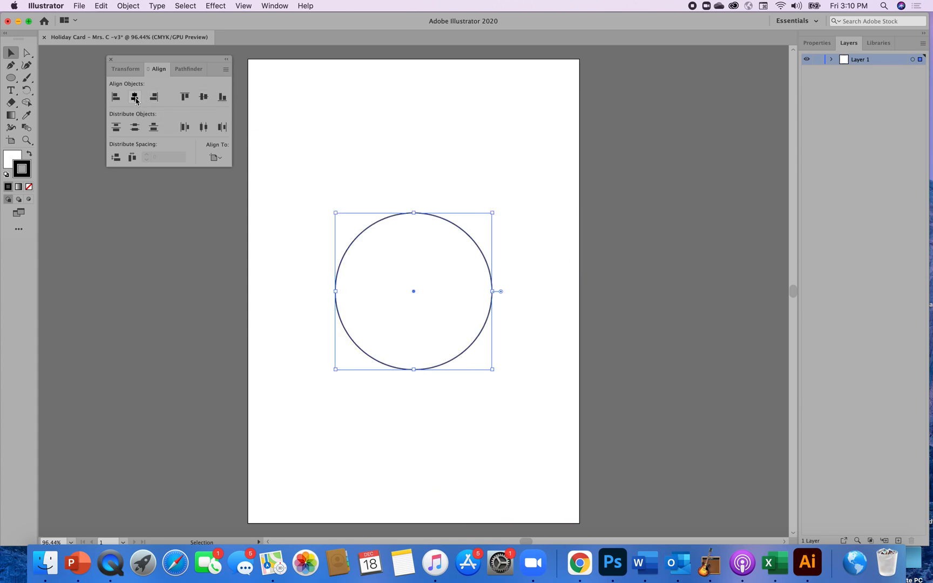
{"action": "left_click", "coordinate": [427, 457]}
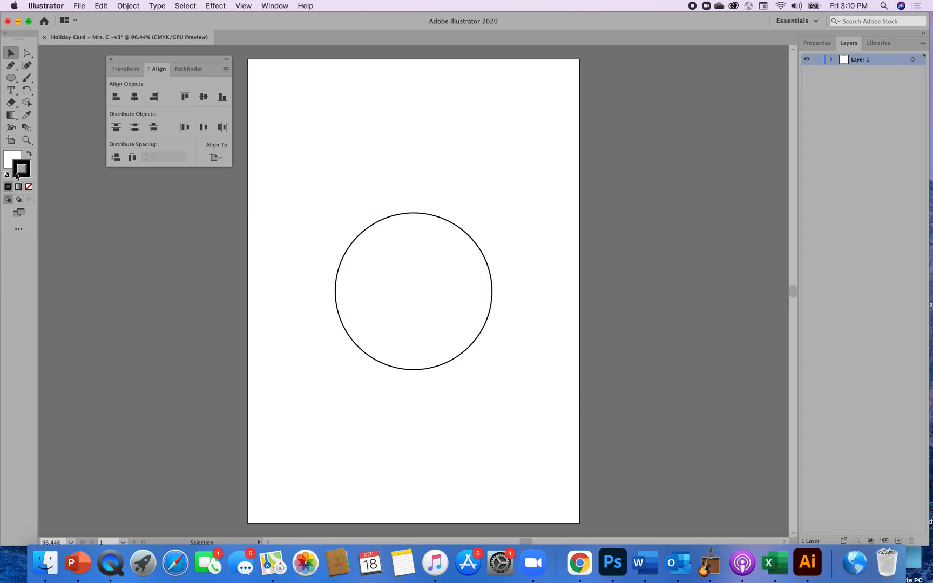
Set the fill to a linear white-to-black gradient with nothing selected, and move the gradient settings clear of the circle
{"action": "left_click", "coordinate": [11, 160]}
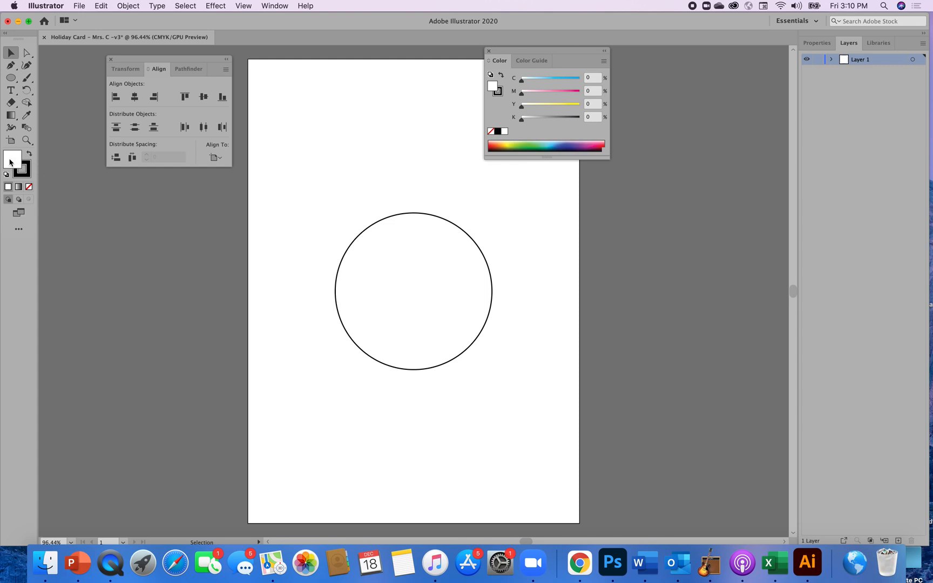
{"action": "left_click", "coordinate": [19, 188]}
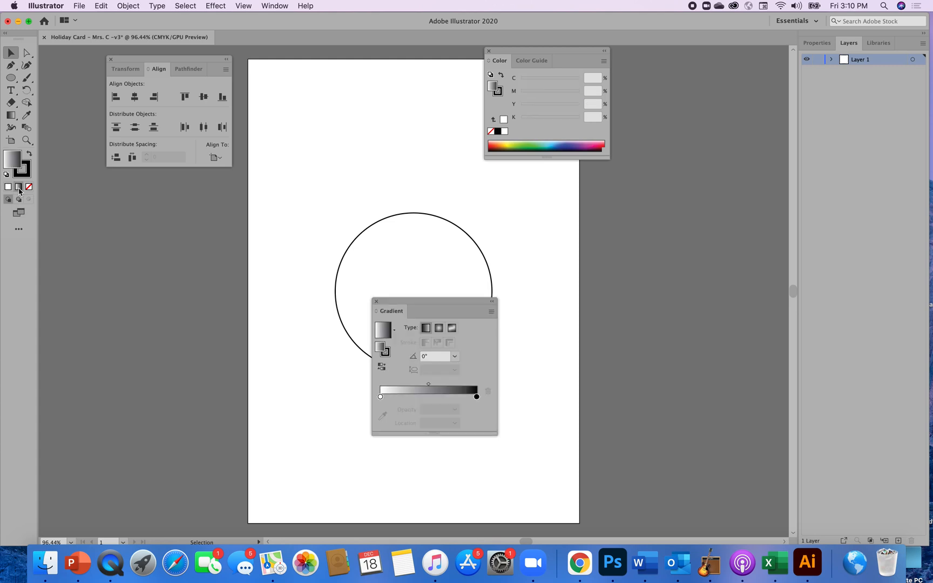
{"action": "left_click", "coordinate": [406, 296]}
{"action": "left_click_drag", "start_coordinate": [403, 304], "coordinate": [569, 189]}
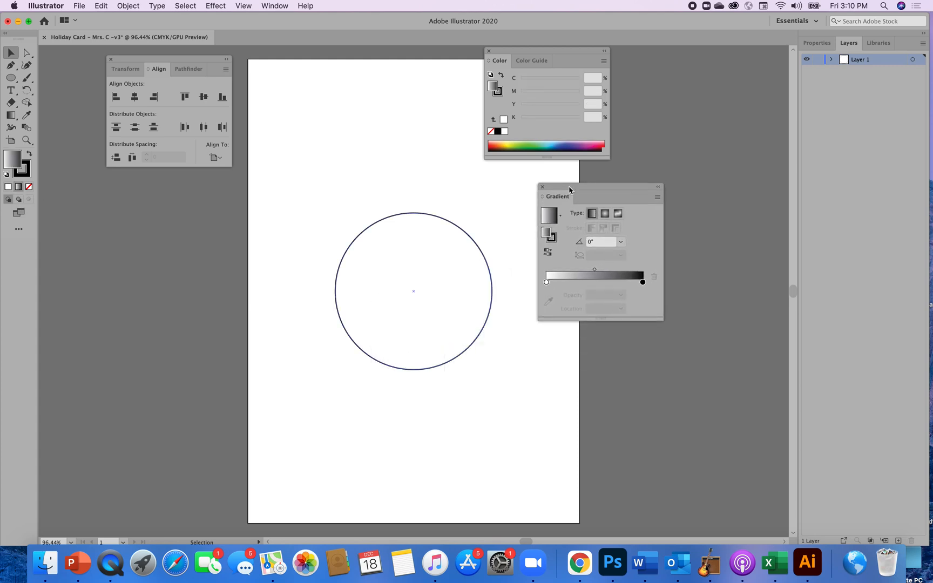
{"action": "key", "text": "super+shift+a"}
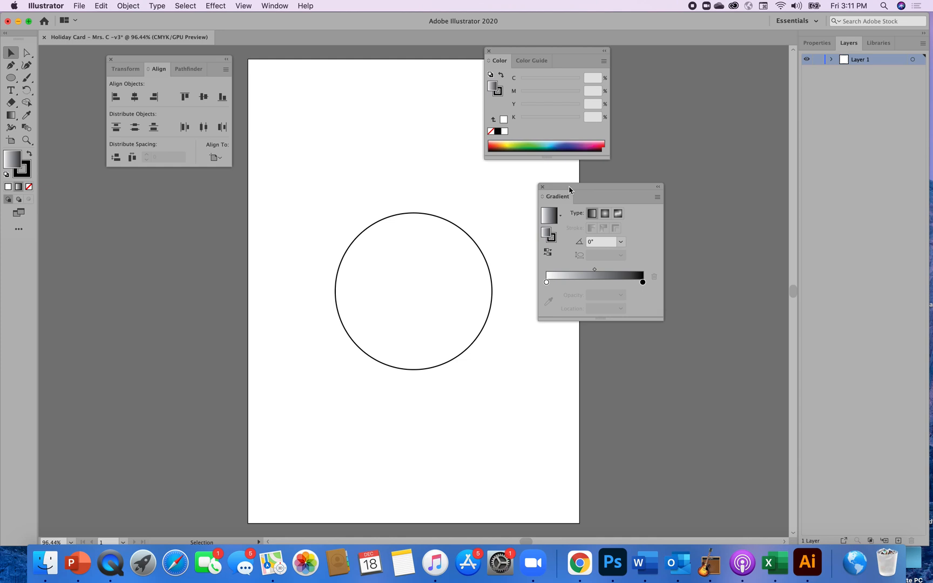
Add three color stops to the fill gradient, at about 25%, slightly past the middle, and at about 78%
{"action": "left_click", "coordinate": [546, 282]}
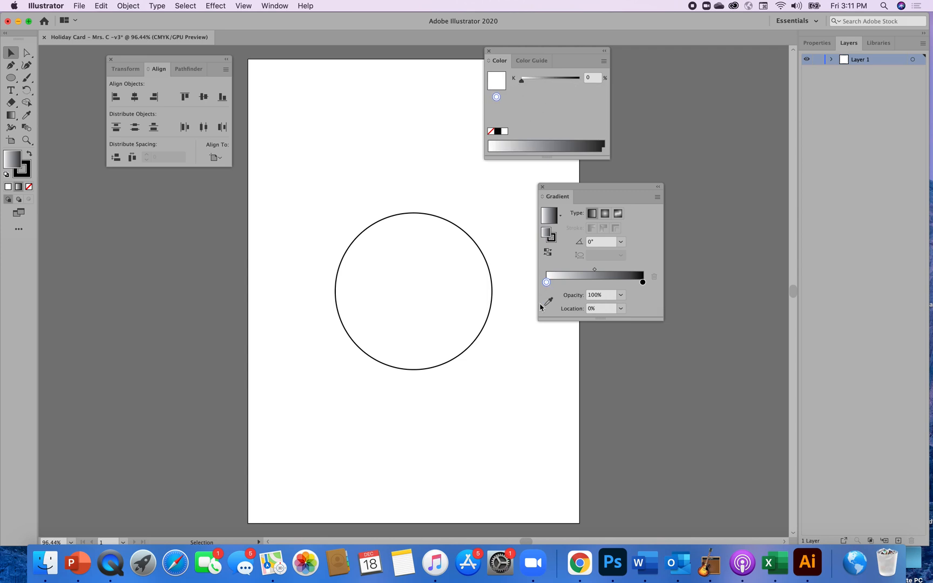
{"action": "left_click", "coordinate": [642, 283]}
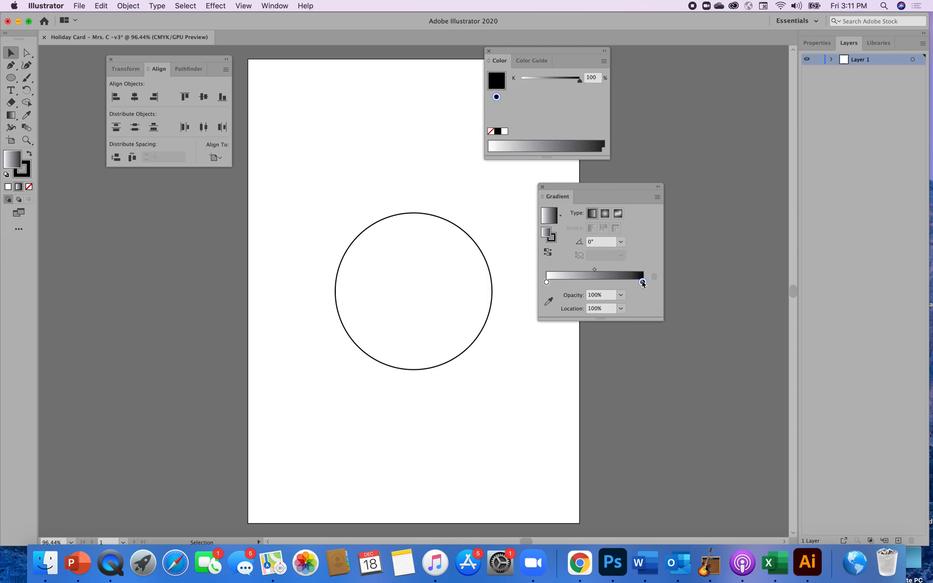
{"action": "left_click", "coordinate": [570, 282]}
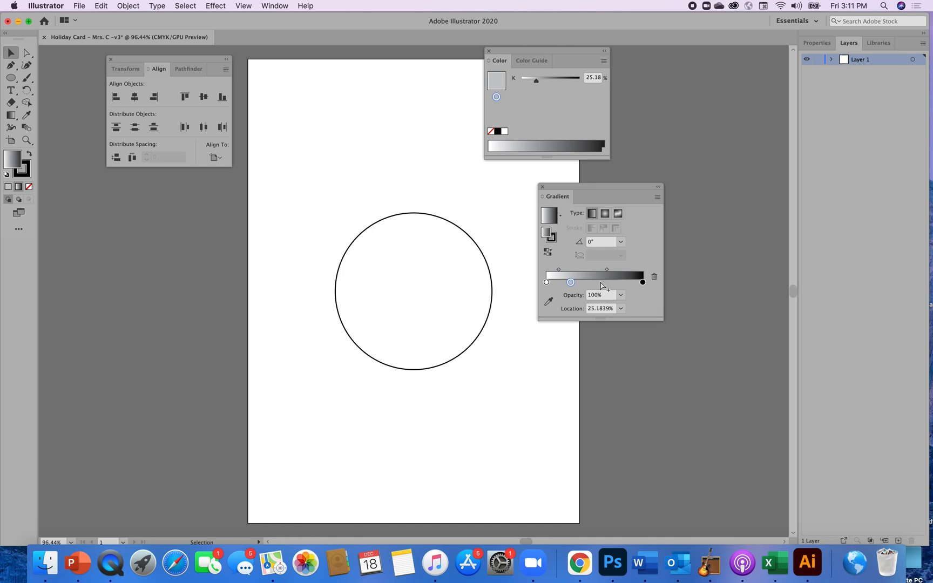
{"action": "left_click", "coordinate": [600, 283]}
{"action": "left_click", "coordinate": [622, 281]}
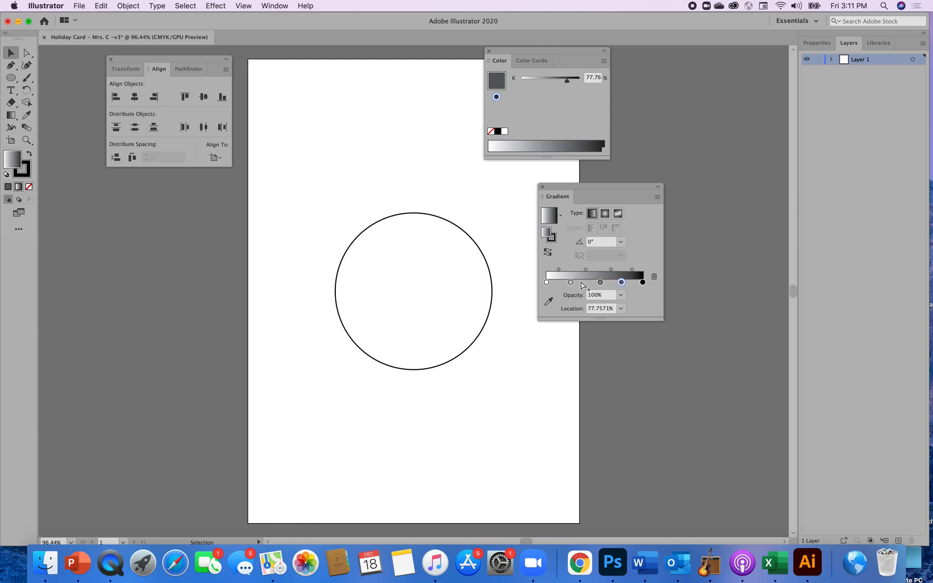
Switch the gradient stop at about 78% to CMYK and color it dark red (C 31.37, M 96.86, Y 100, K 44.71)
{"action": "left_click", "coordinate": [603, 62]}
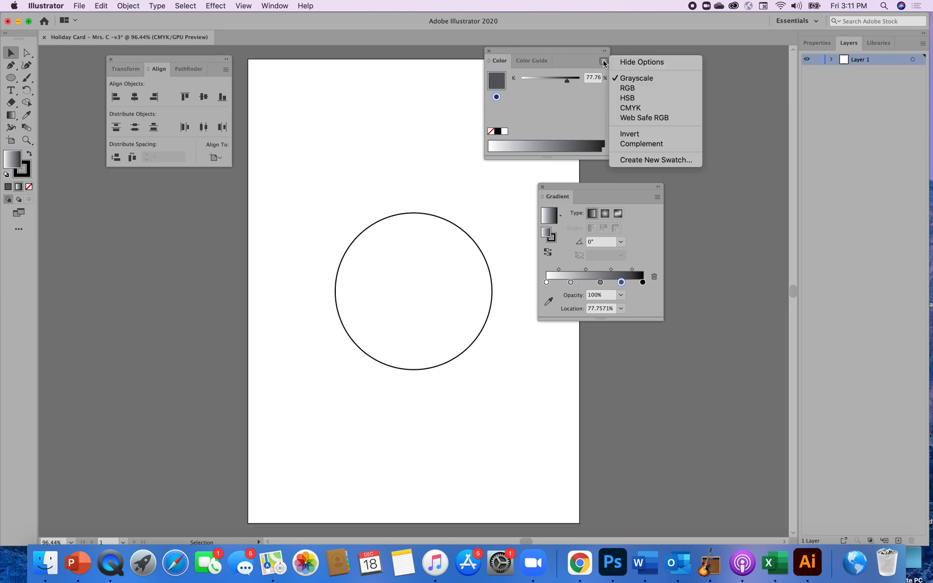
{"action": "left_click", "coordinate": [636, 111]}
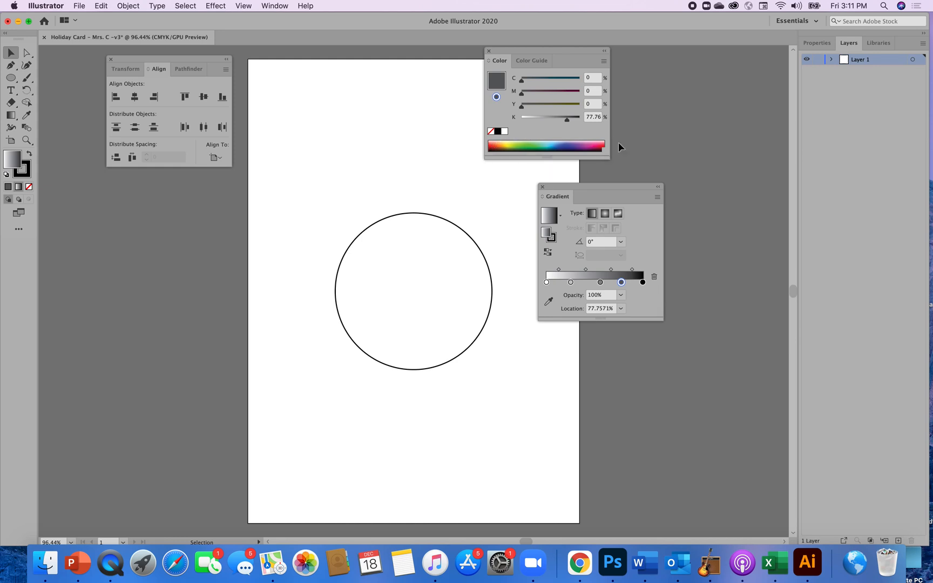
{"action": "left_click", "coordinate": [490, 147]}
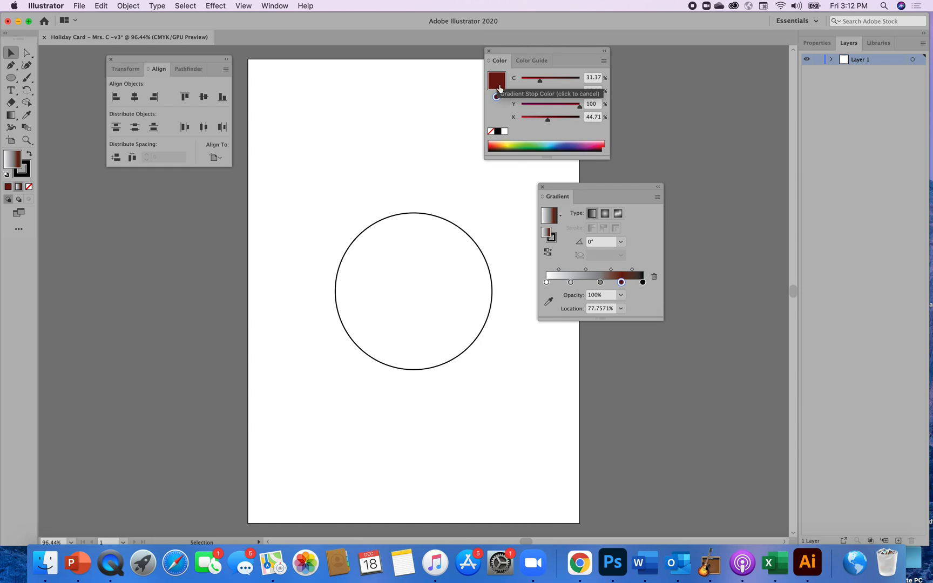
Color the gradient stop just past the middle medium red (C 18.43, M 100, Y 100, K 10.59)
{"action": "left_click", "coordinate": [600, 283]}
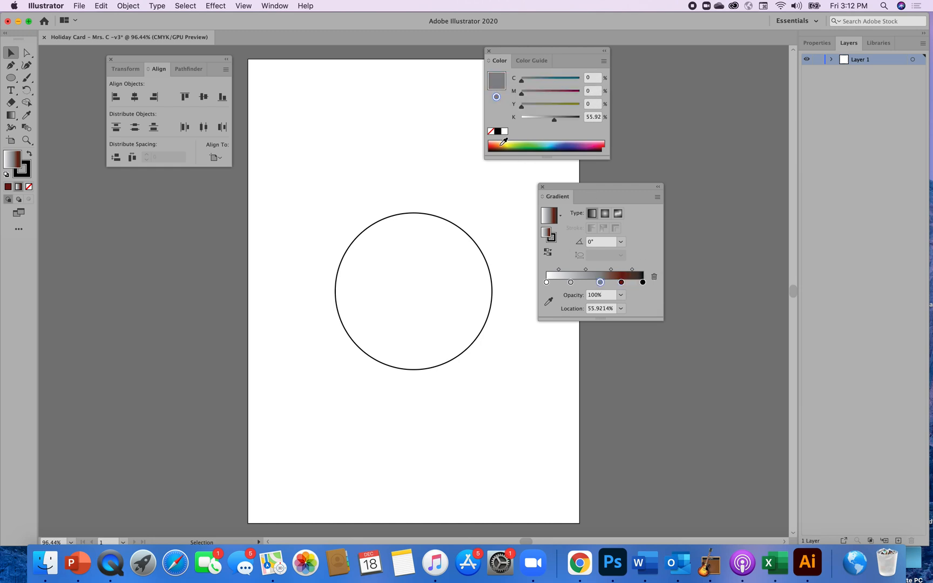
{"action": "left_click", "coordinate": [604, 145]}
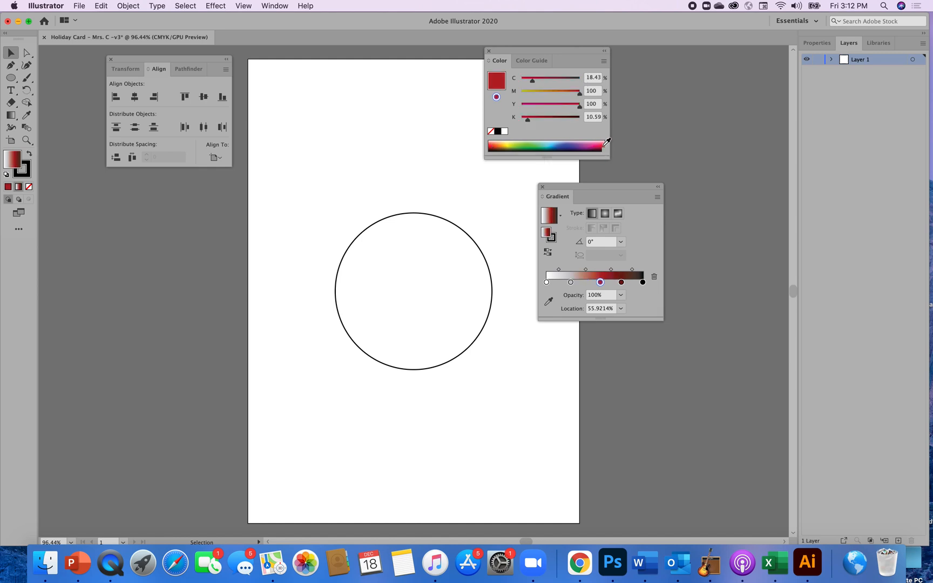
{"action": "left_click", "coordinate": [603, 145]}
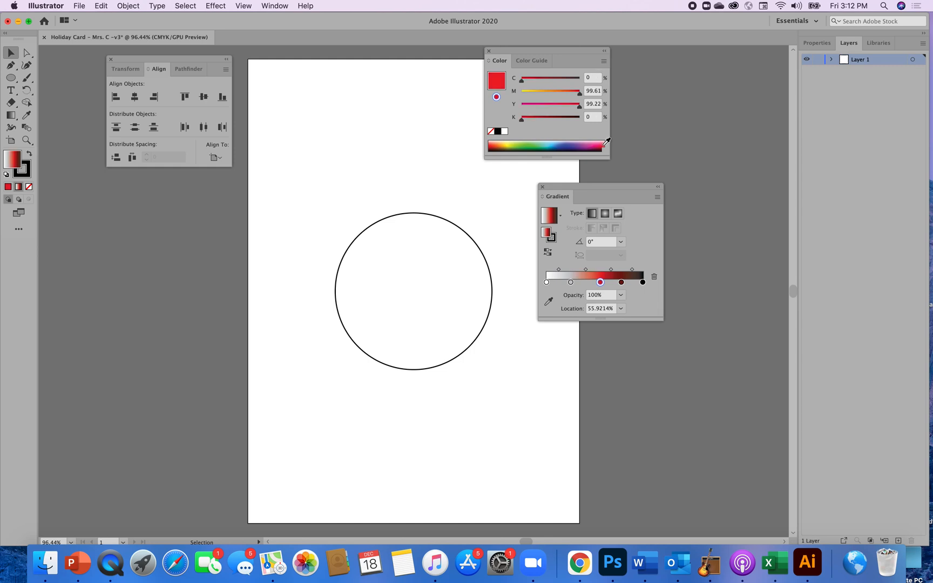
{"action": "left_click", "coordinate": [604, 144]}
{"action": "left_click", "coordinate": [604, 144]}
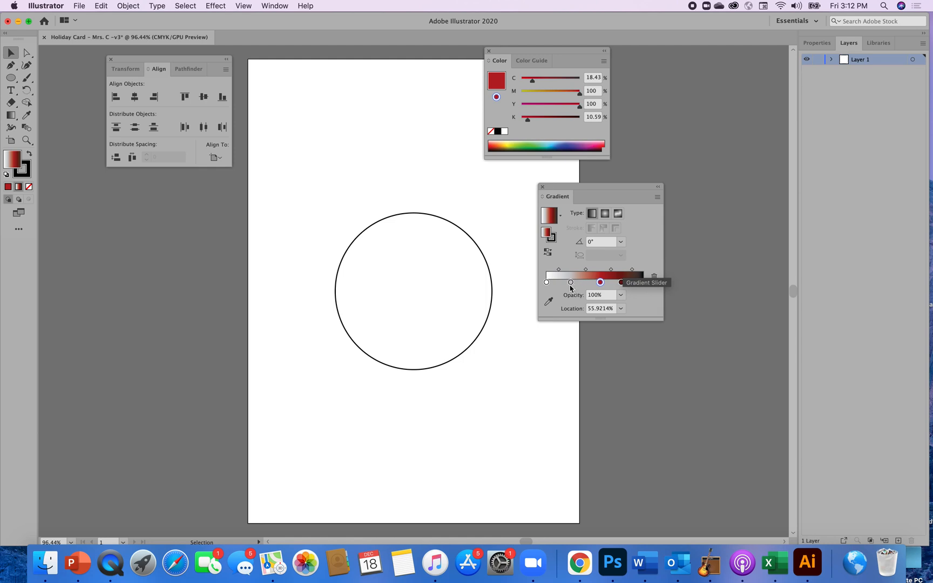
Color the gradient stop at about 25% bright pinkish red (C 0, M 92.94, Y 56.47, K 0)
{"action": "left_click", "coordinate": [571, 284]}
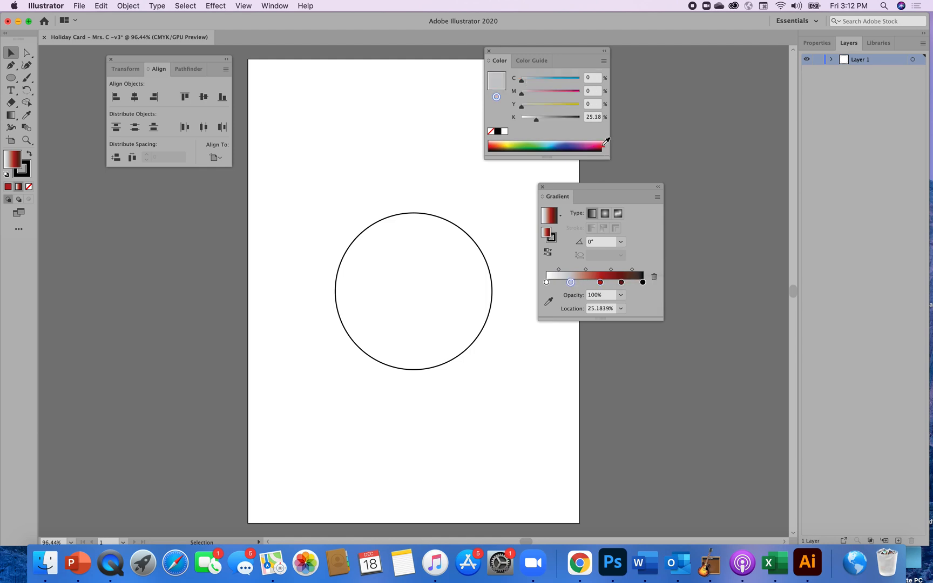
{"action": "left_click", "coordinate": [603, 144]}
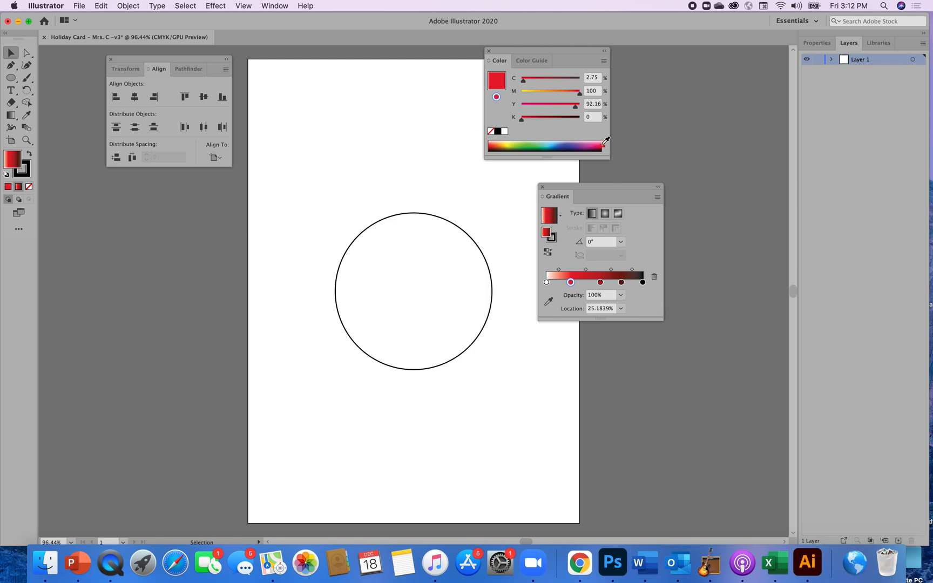
{"action": "left_click", "coordinate": [601, 144]}
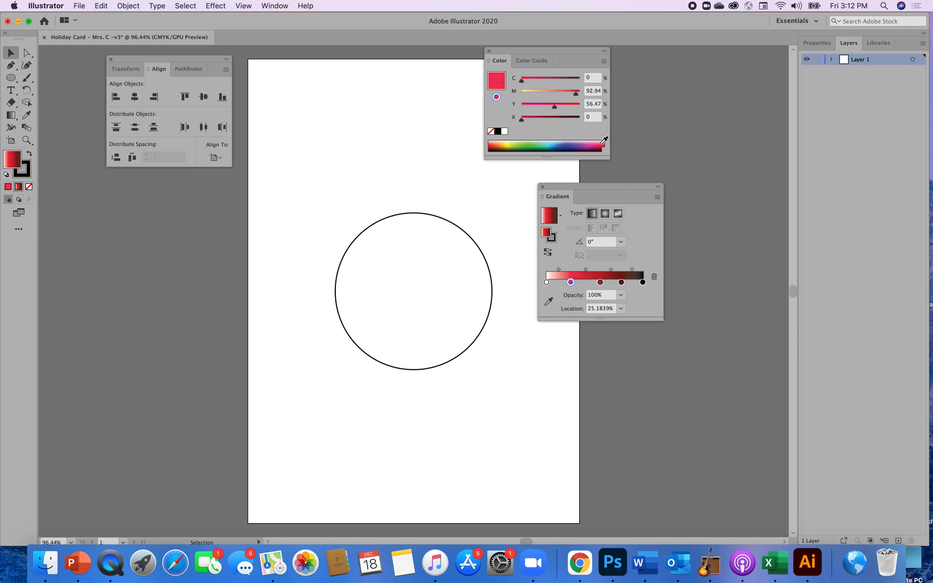
Remove the white and black end stops from the gradient and move the pinkish-red stop to about 20%
{"action": "left_click", "coordinate": [546, 283]}
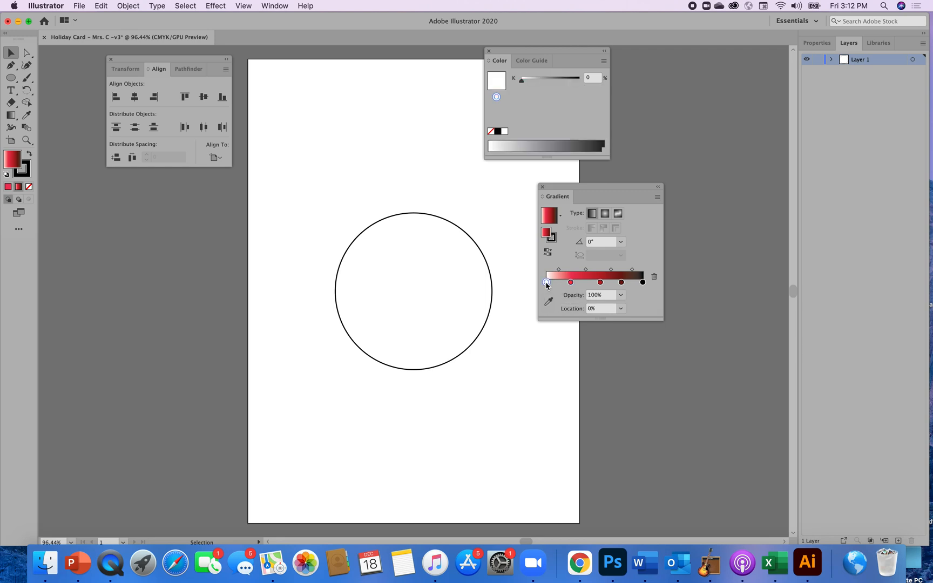
{"action": "left_click_drag", "start_coordinate": [547, 283], "coordinate": [575, 299]}
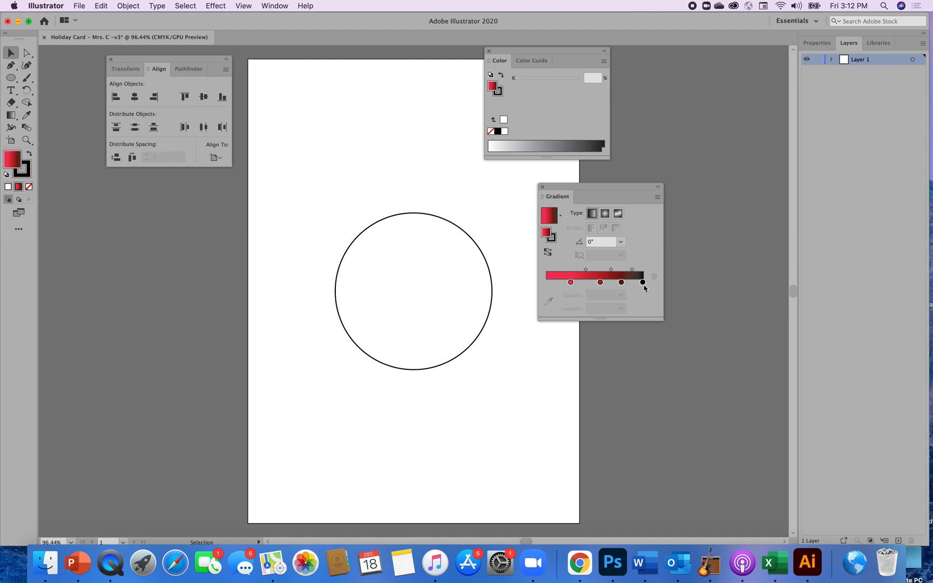
{"action": "left_click_drag", "start_coordinate": [643, 282], "coordinate": [565, 283]}
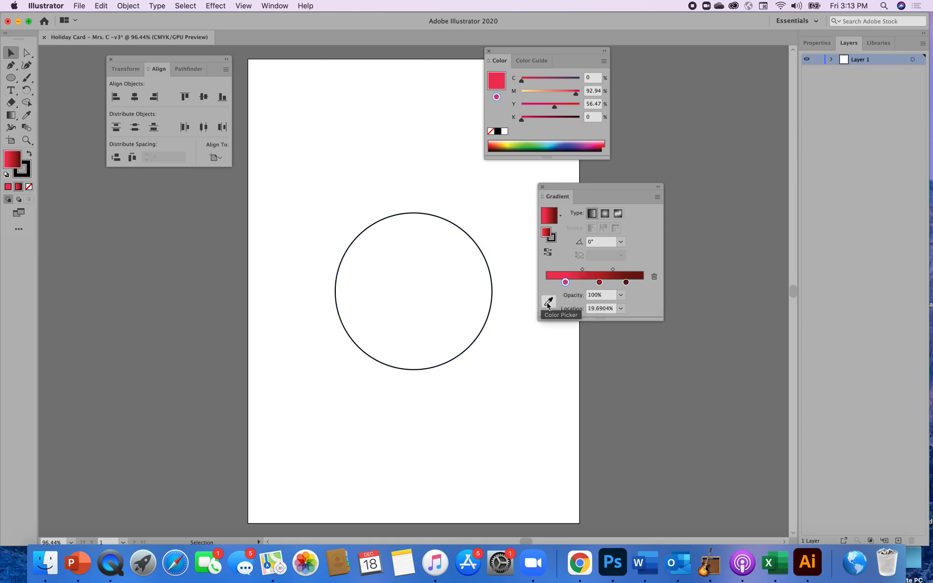
Select the circle and apply the red gradient to its fill with the Eyedropper tool
{"action": "left_click", "coordinate": [489, 294]}
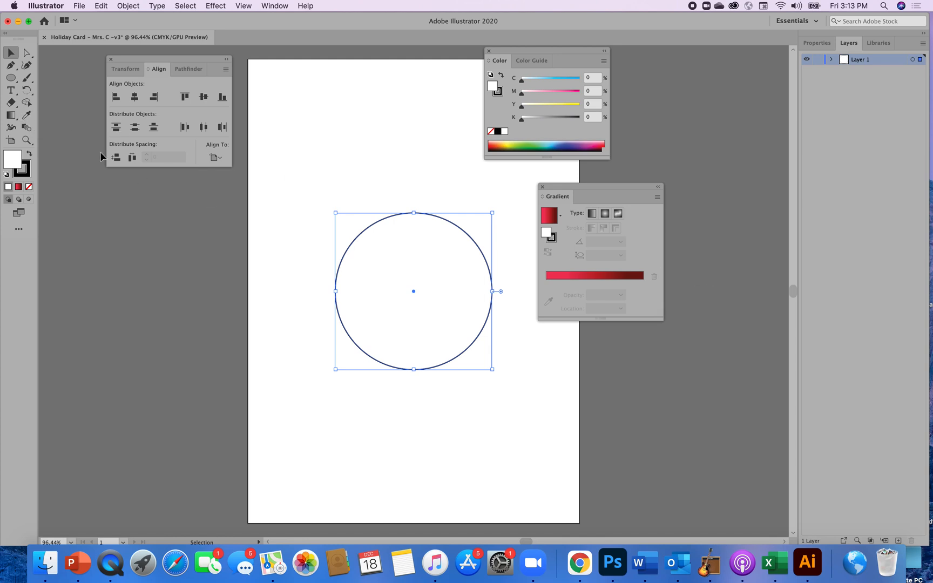
{"action": "left_click", "coordinate": [26, 117]}
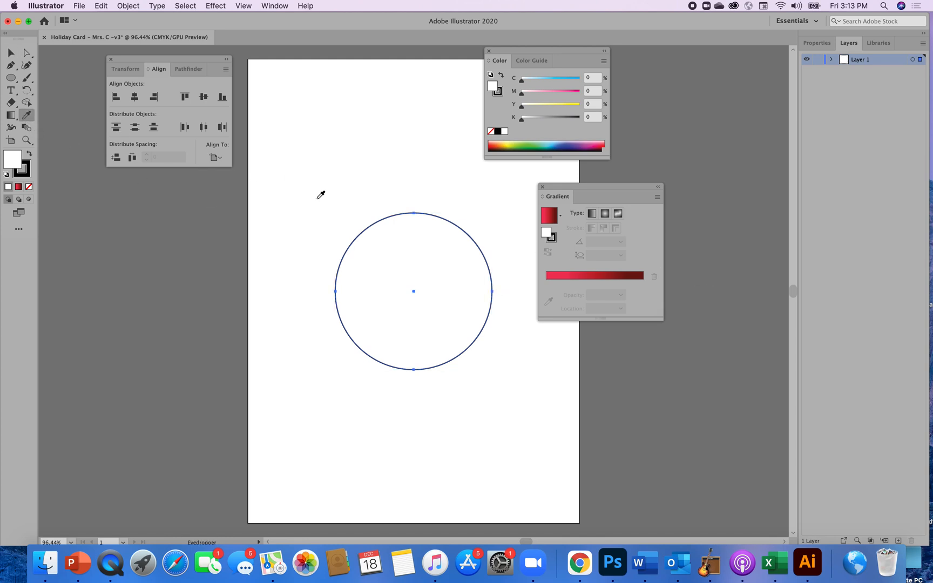
{"action": "left_click", "coordinate": [573, 276]}
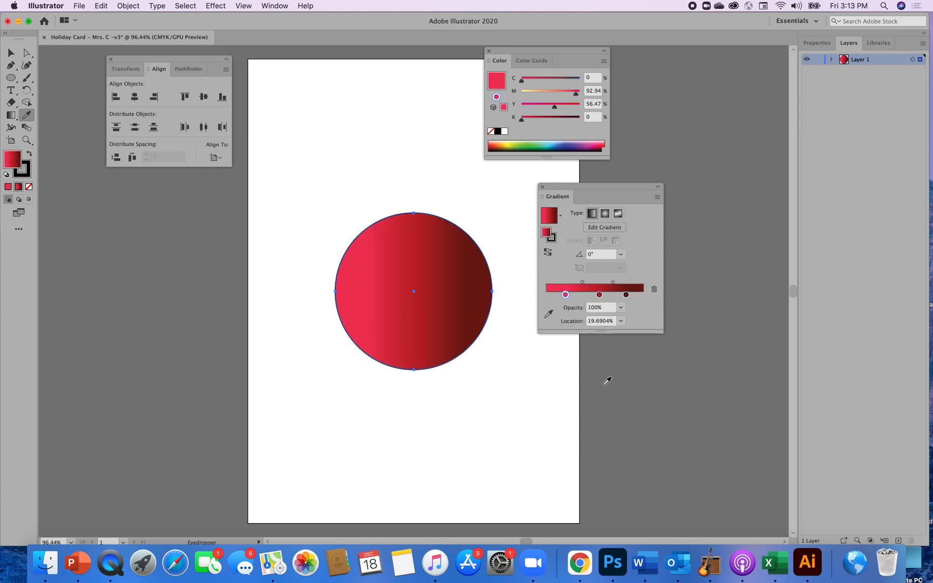
Make the circle's gradient radial, with the middle stop at about 53% and the dark red stop at about 93%
{"action": "left_click_drag", "start_coordinate": [626, 295], "coordinate": [562, 294]}
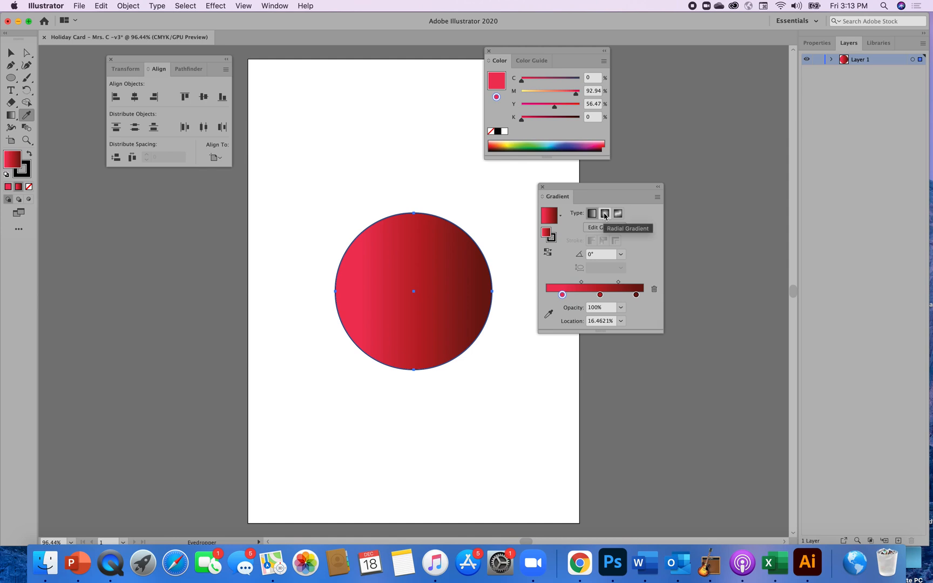
{"action": "left_click", "coordinate": [605, 214]}
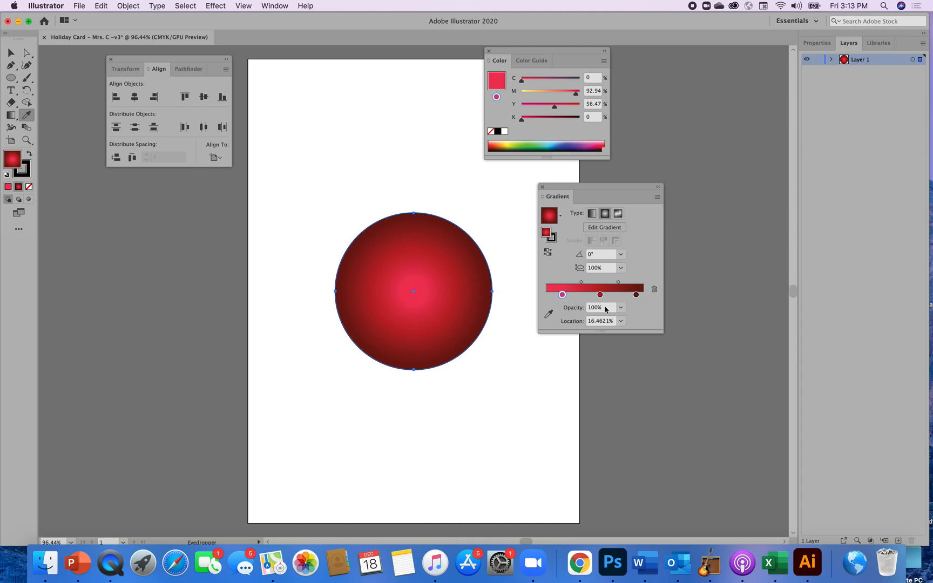
{"action": "mouse_move", "coordinate": [562, 295]}
{"action": "left_mouse_down"}
{"action": "mouse_move", "coordinate": [618, 294]}
{"action": "mouse_move", "coordinate": [558, 295]}
{"action": "left_mouse_up"}
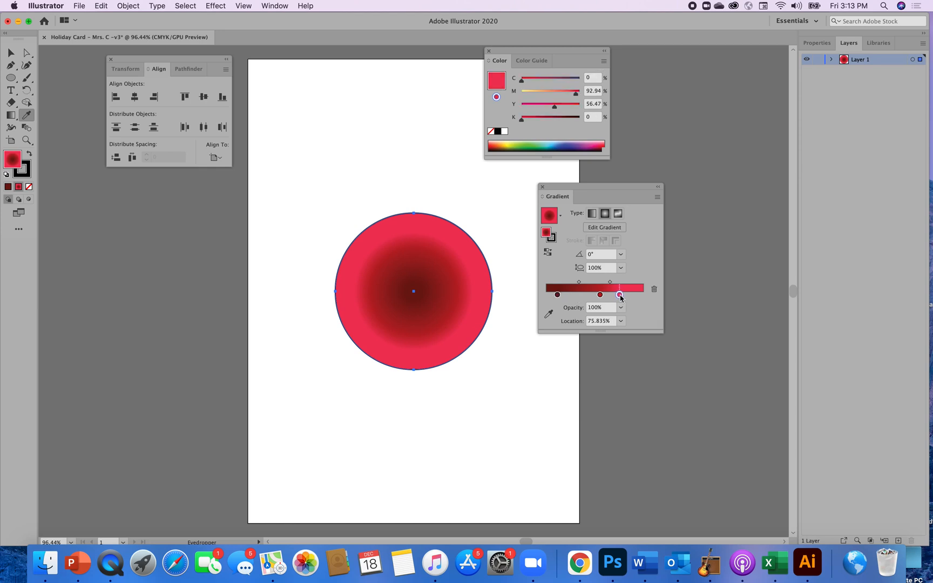
{"action": "left_click_drag", "start_coordinate": [618, 295], "coordinate": [638, 303]}
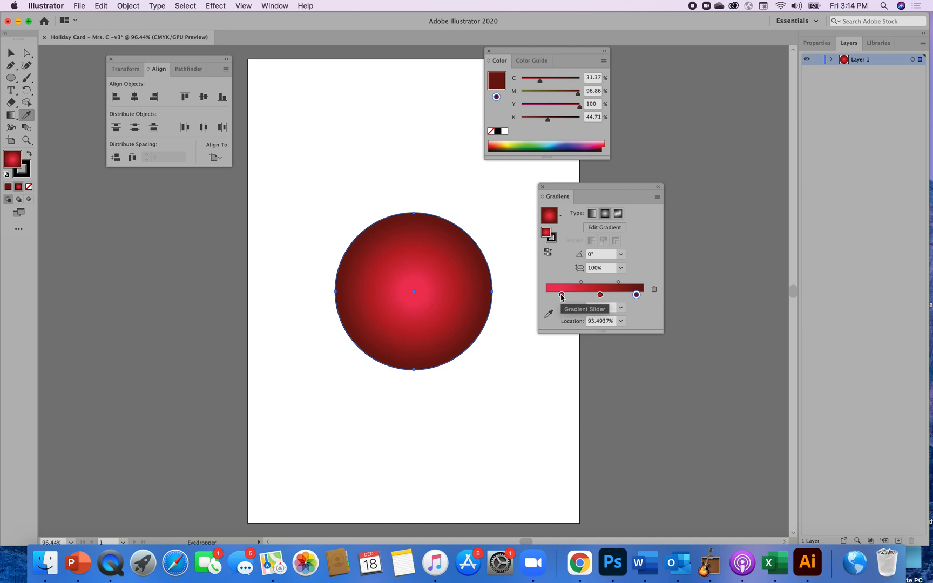
{"action": "left_click_drag", "start_coordinate": [561, 295], "coordinate": [597, 295]}
{"action": "left_click", "coordinate": [600, 295]}
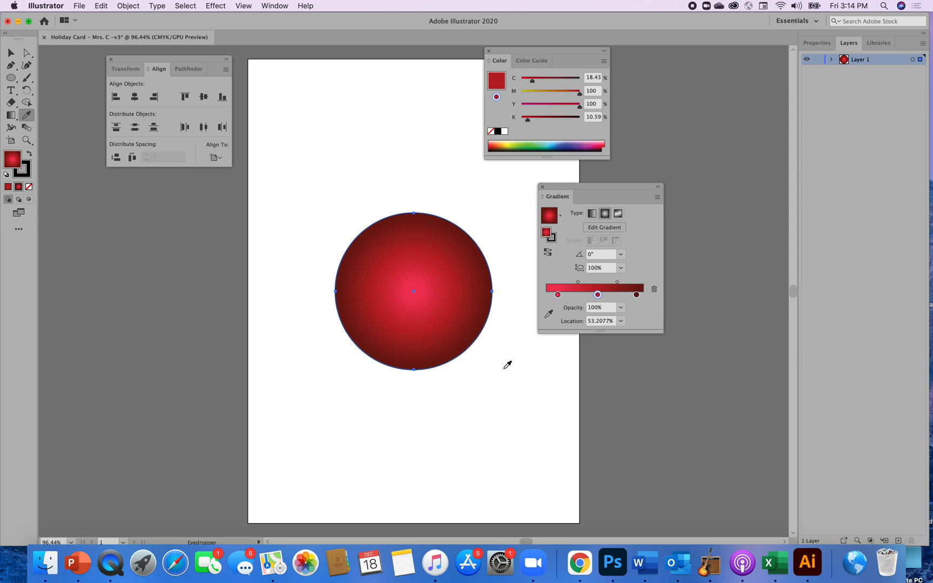
Run the radial gradient diagonally from the circle's upper-left edge to its lower-right, with the middle stop at about 46% and the dark stop at about 87%
{"action": "left_click_drag", "start_coordinate": [207, 59], "coordinate": [231, 23]}
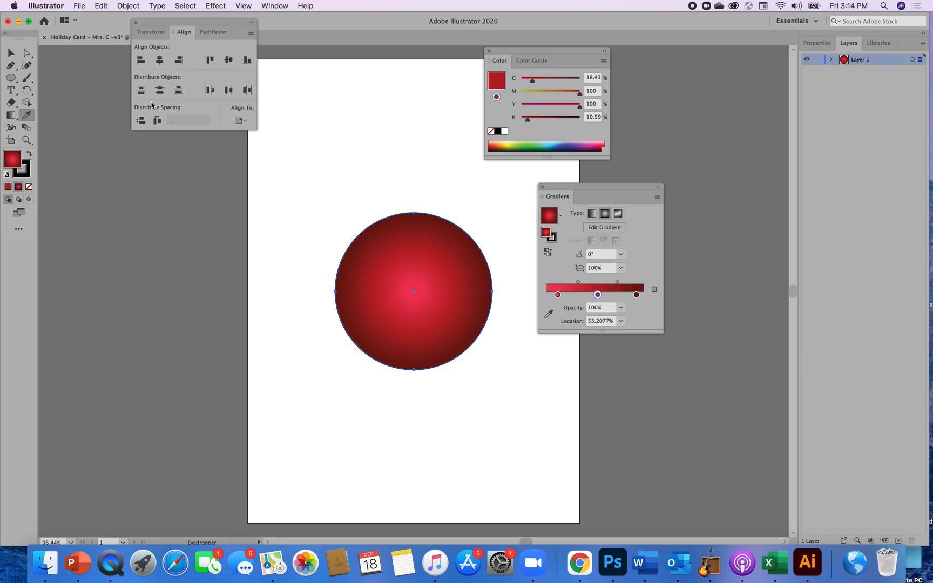
{"action": "left_click", "coordinate": [11, 119]}
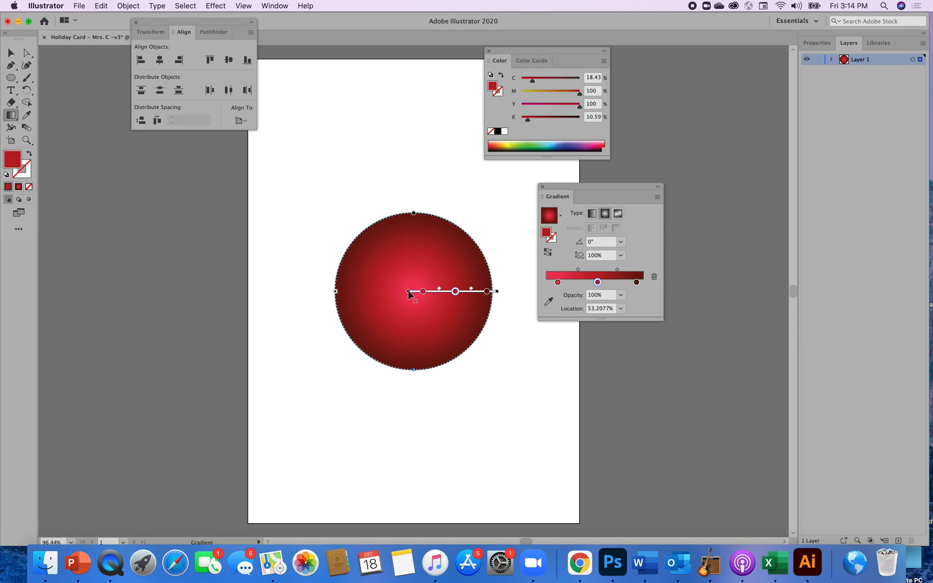
{"action": "left_click_drag", "start_coordinate": [409, 291], "coordinate": [352, 209]}
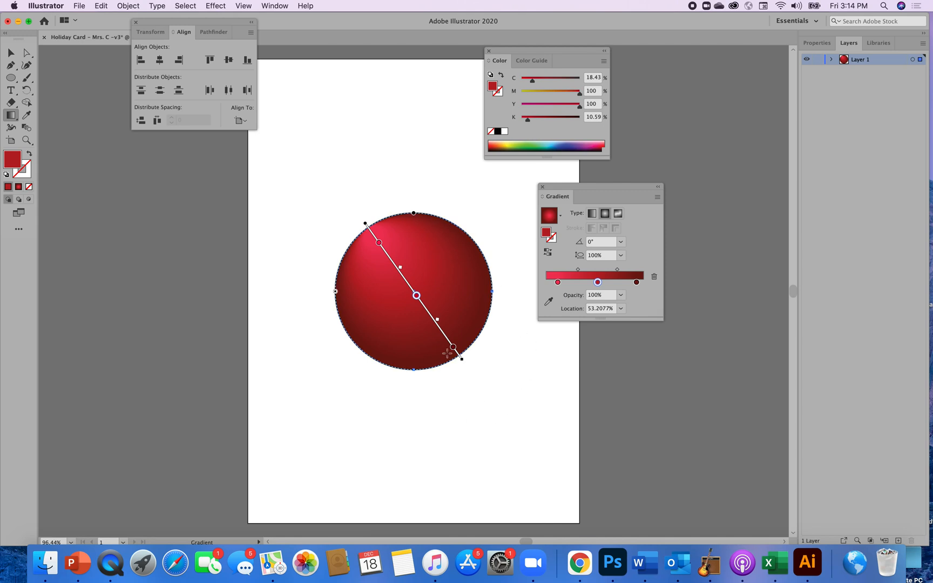
{"action": "left_click_drag", "start_coordinate": [454, 348], "coordinate": [449, 342]}
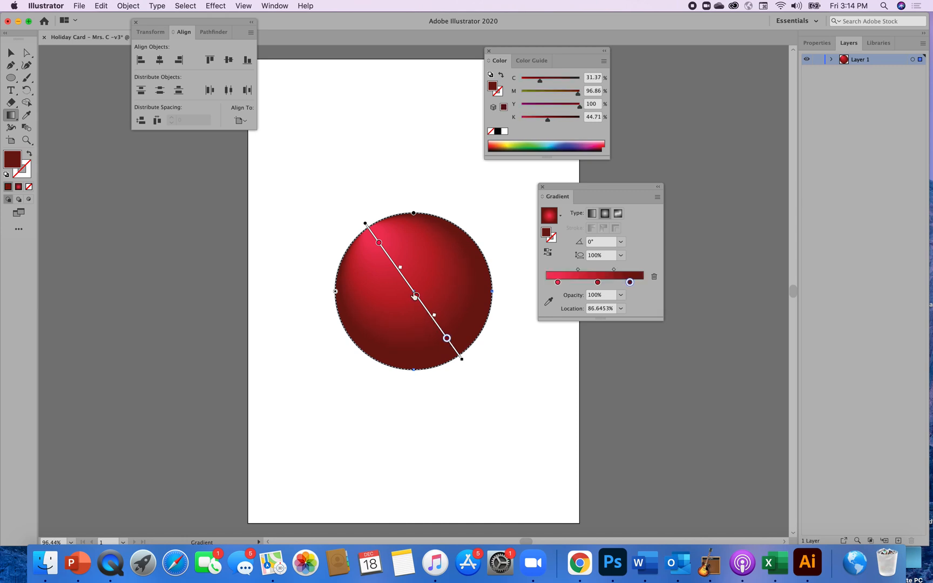
{"action": "left_click_drag", "start_coordinate": [417, 295], "coordinate": [410, 287]}
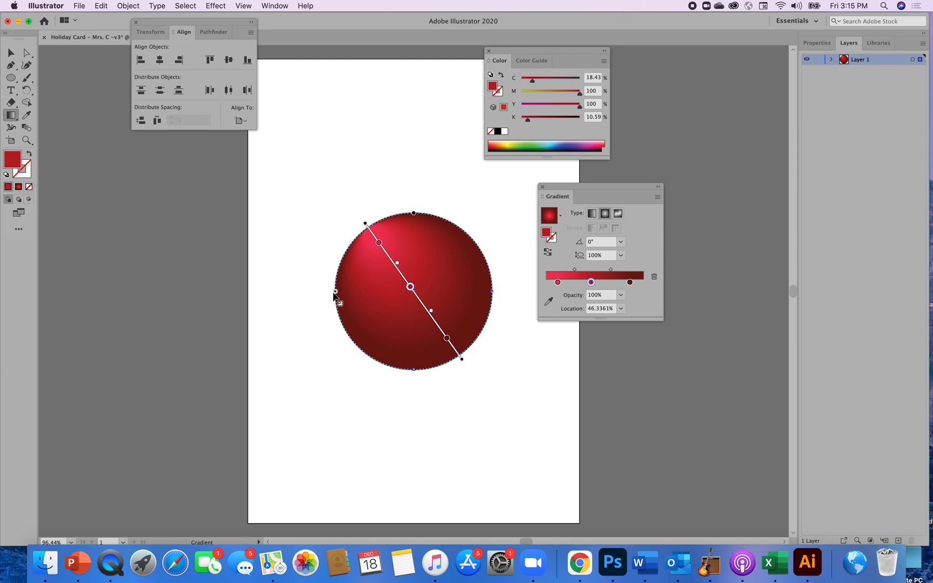
Enlarge the radial gradient's spread slightly beyond the circle's edge, and deselect the circle
{"action": "left_click_drag", "start_coordinate": [335, 291], "coordinate": [325, 297]}
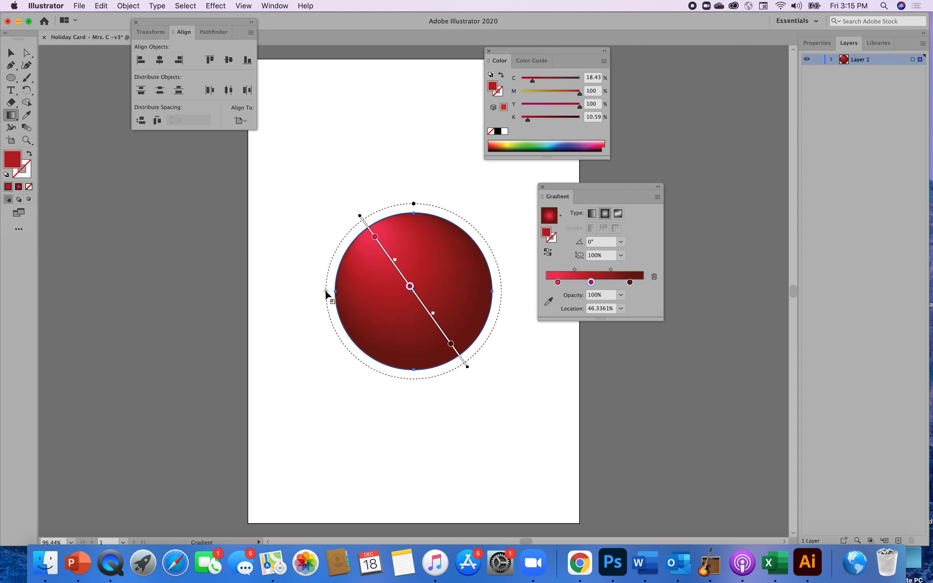
{"action": "left_click_drag", "start_coordinate": [325, 295], "coordinate": [322, 294]}
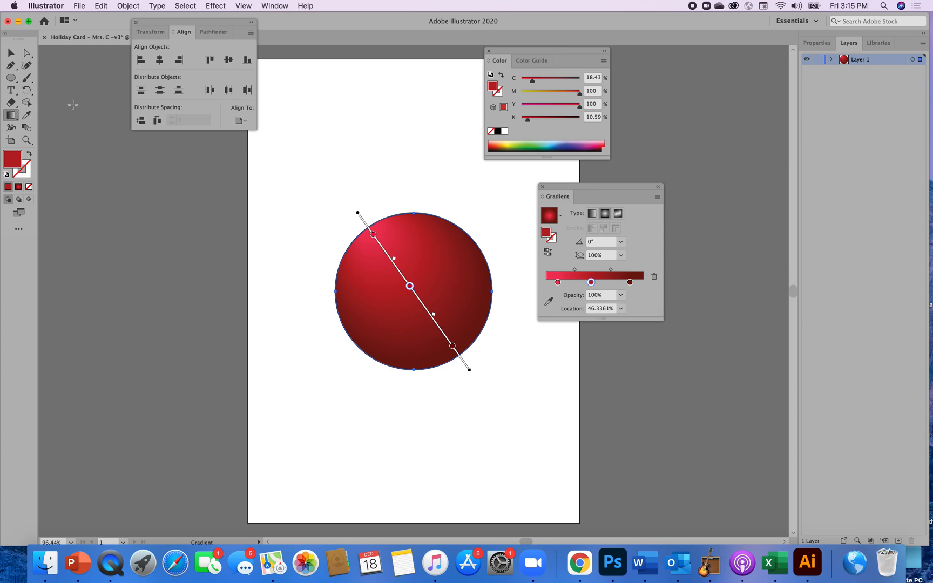
{"action": "left_click", "coordinate": [11, 53]}
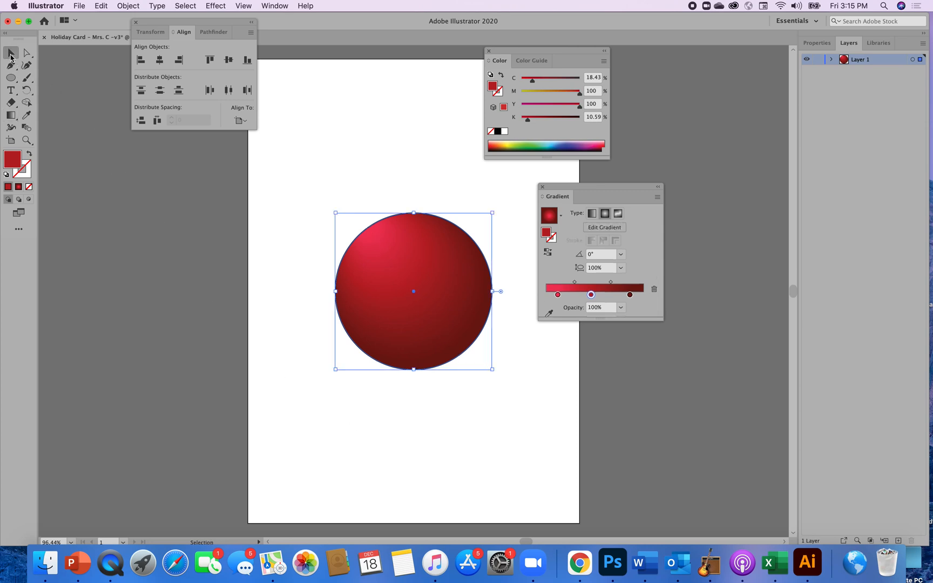
{"action": "left_click", "coordinate": [381, 410]}
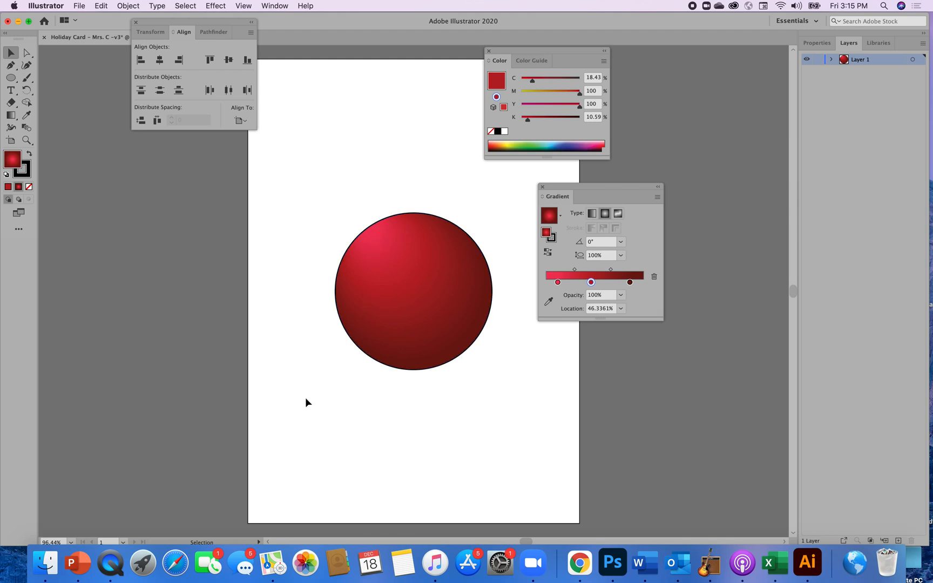
Remove the black stroke from the circle and deselect it
{"action": "left_click", "coordinate": [27, 175]}
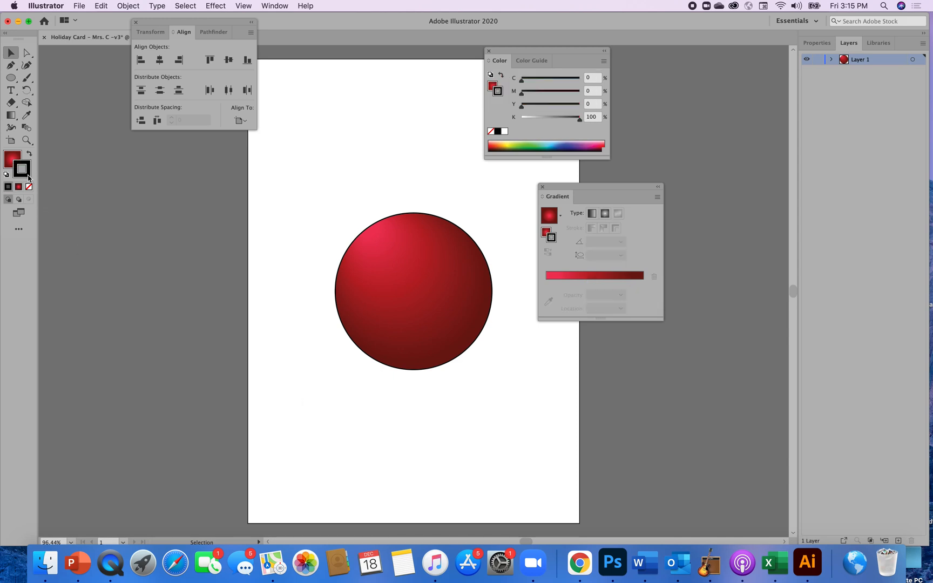
{"action": "left_click", "coordinate": [28, 187]}
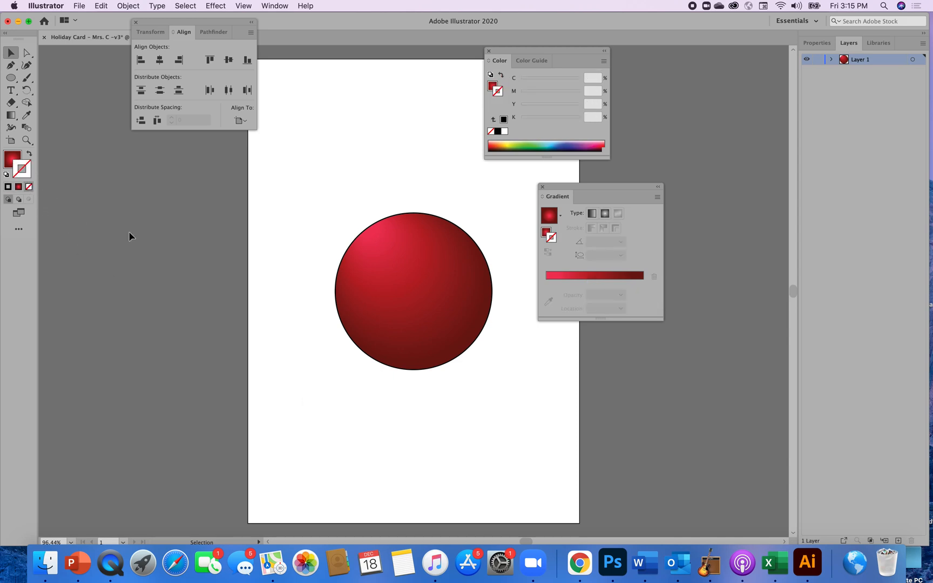
{"action": "left_click", "coordinate": [367, 323]}
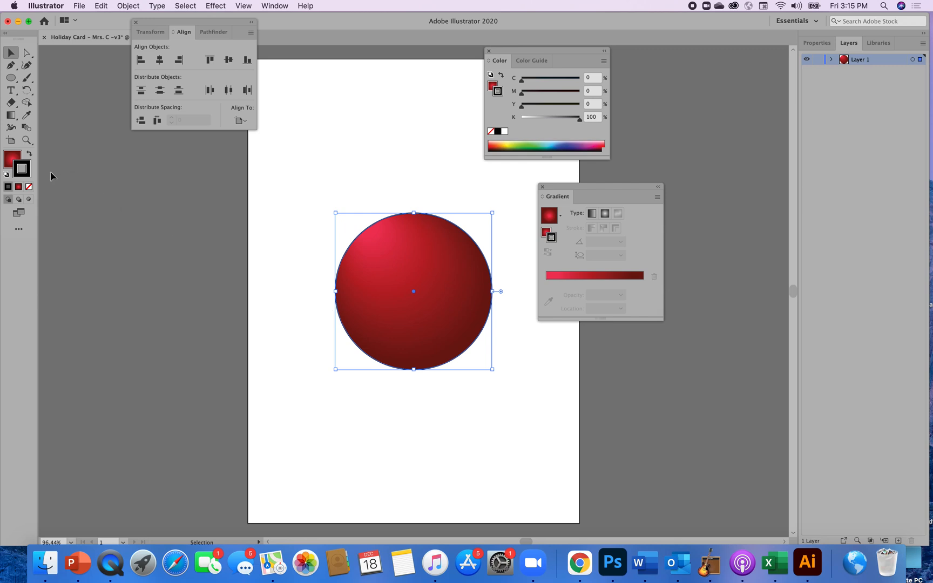
{"action": "left_click", "coordinate": [29, 186]}
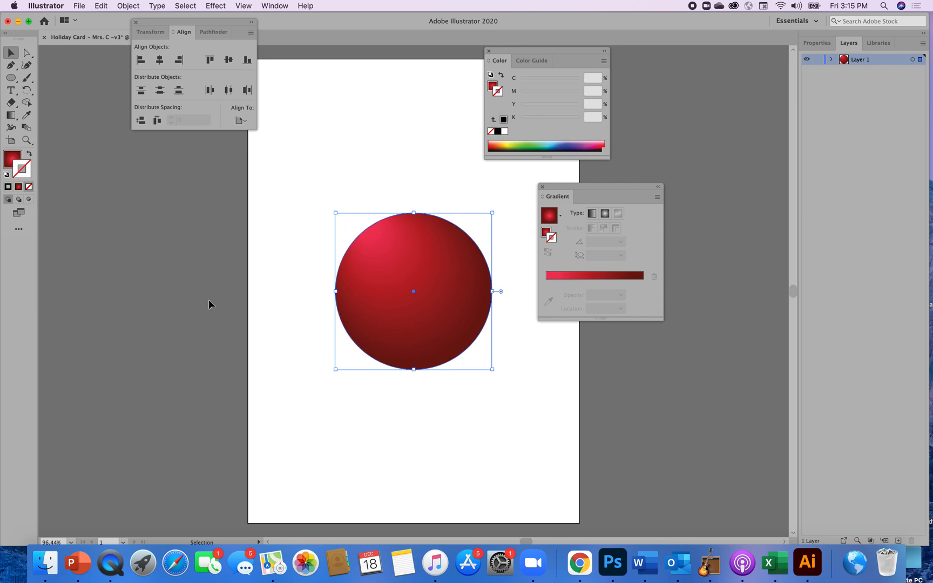
{"action": "left_click", "coordinate": [281, 381]}
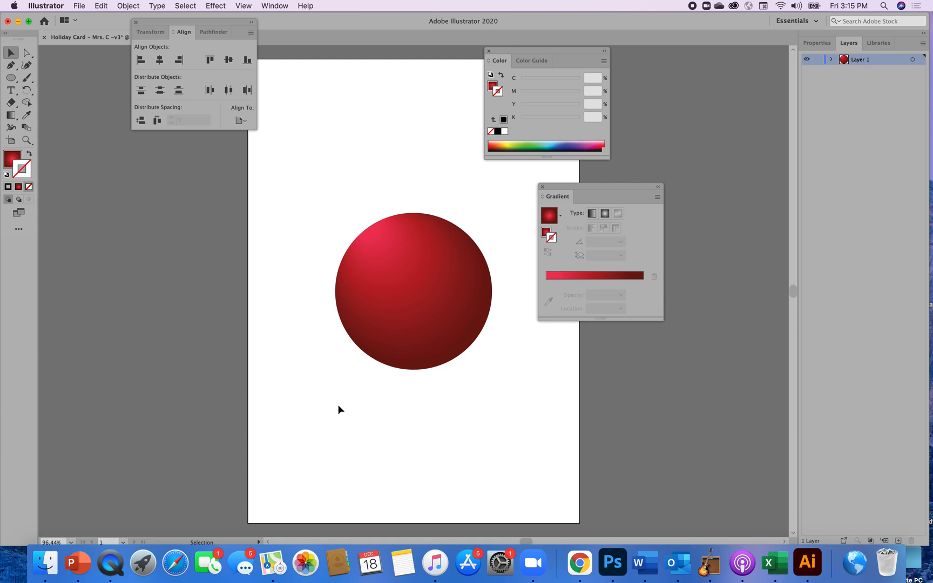
Add a pink stop at about 3% to the circle's radial gradient, coloured about C 0, M 80, Y 14, K 0
{"action": "left_click", "coordinate": [459, 308]}
{"action": "left_click", "coordinate": [511, 292]}
{"action": "left_click", "coordinate": [484, 290]}
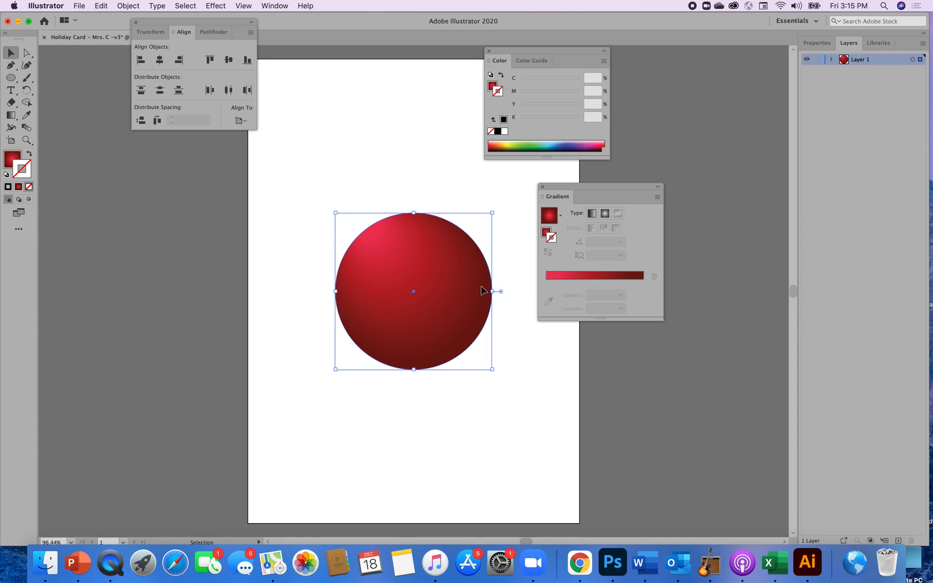
{"action": "left_click", "coordinate": [548, 278]}
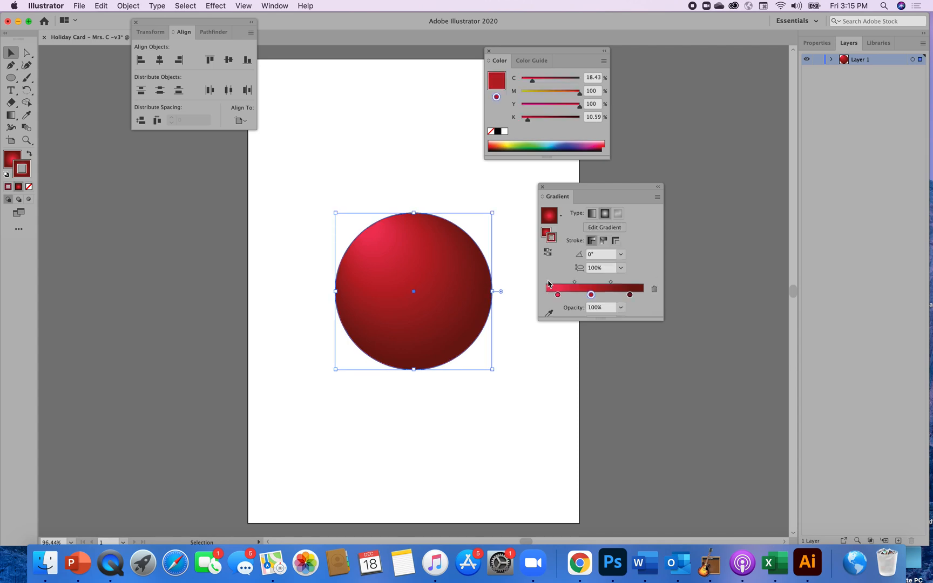
{"action": "left_click", "coordinate": [549, 296]}
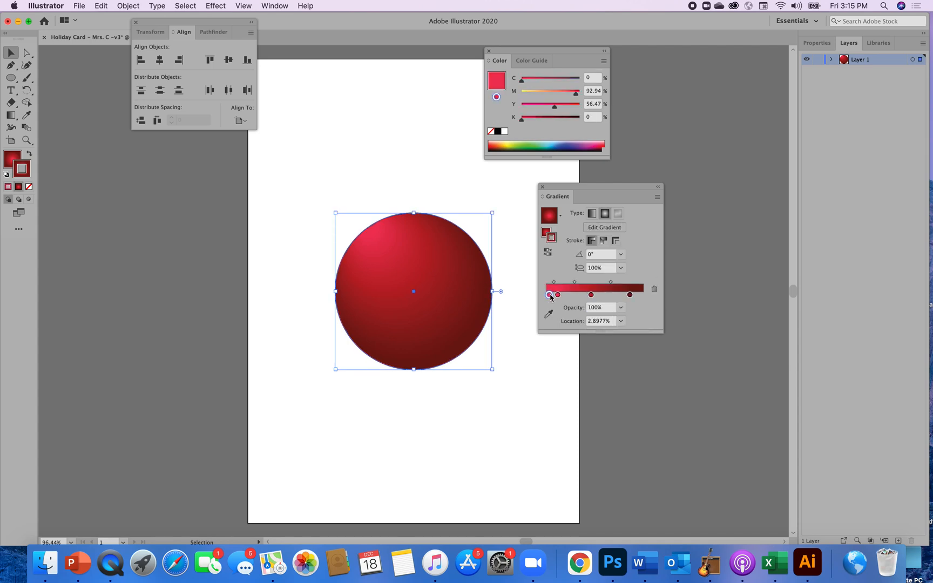
{"action": "left_click", "coordinate": [602, 143]}
{"action": "left_click", "coordinate": [598, 143]}
{"action": "left_click", "coordinate": [597, 142]}
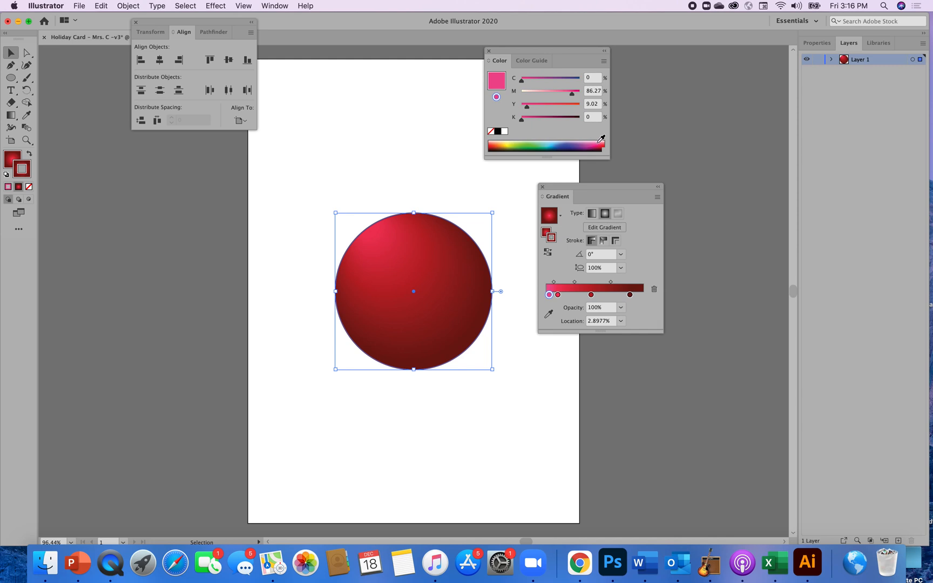
{"action": "key", "text": "super+z"}
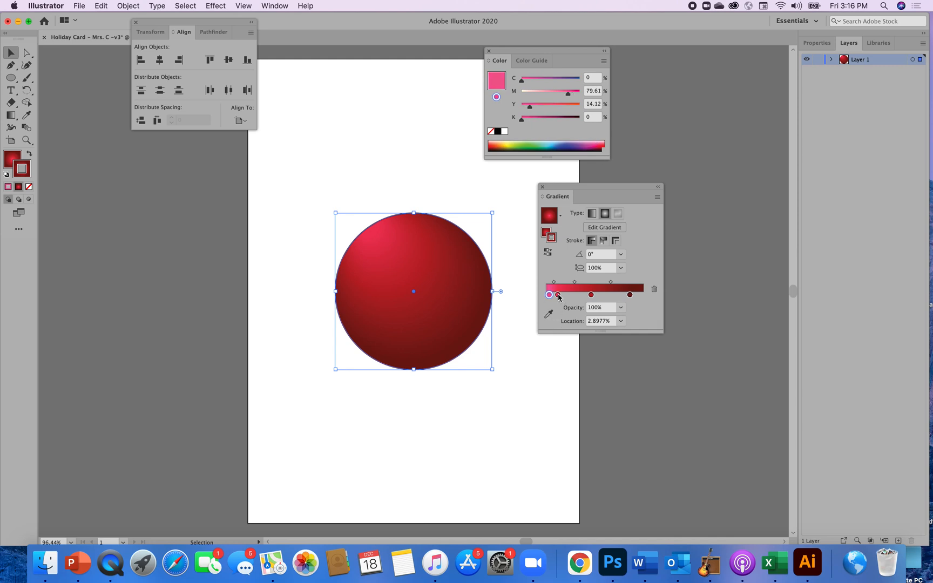
Move the circle gradient's bright red stop to about 22%, remove the circle's stroke, and deselect it
{"action": "left_click_drag", "start_coordinate": [557, 294], "coordinate": [568, 297]}
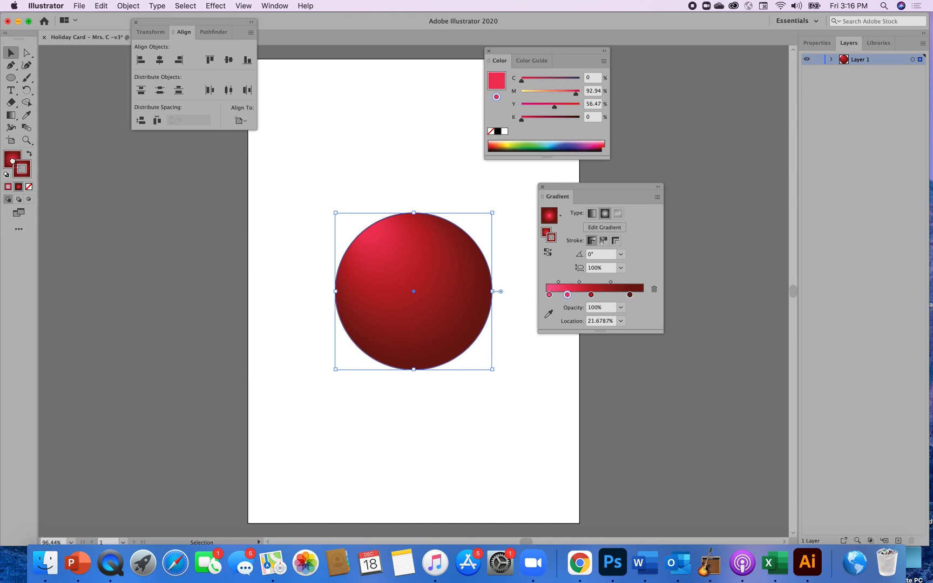
{"action": "left_click", "coordinate": [30, 187]}
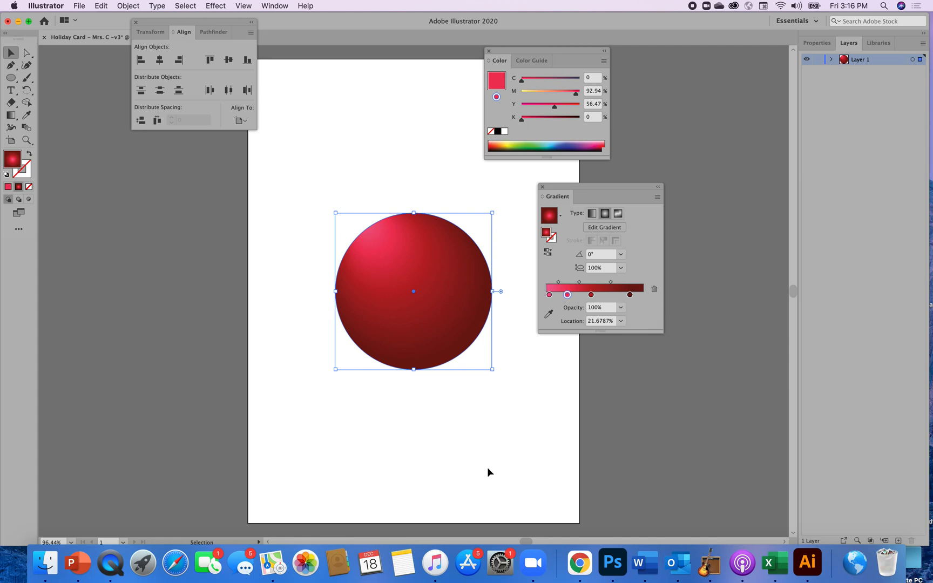
{"action": "left_click", "coordinate": [499, 422]}
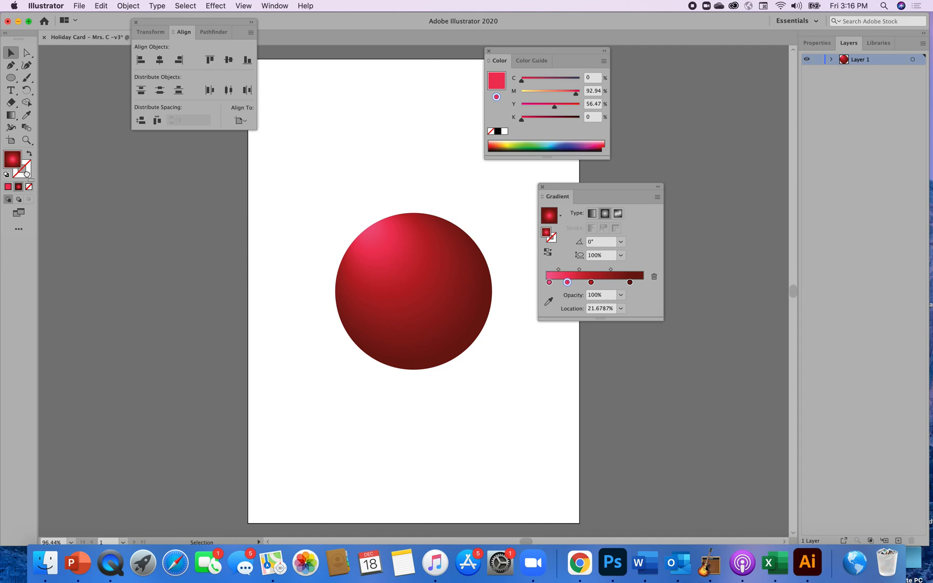
{"action": "left_click_drag", "start_coordinate": [27, 173], "coordinate": [27, 176]}
{"action": "left_click", "coordinate": [28, 176]}
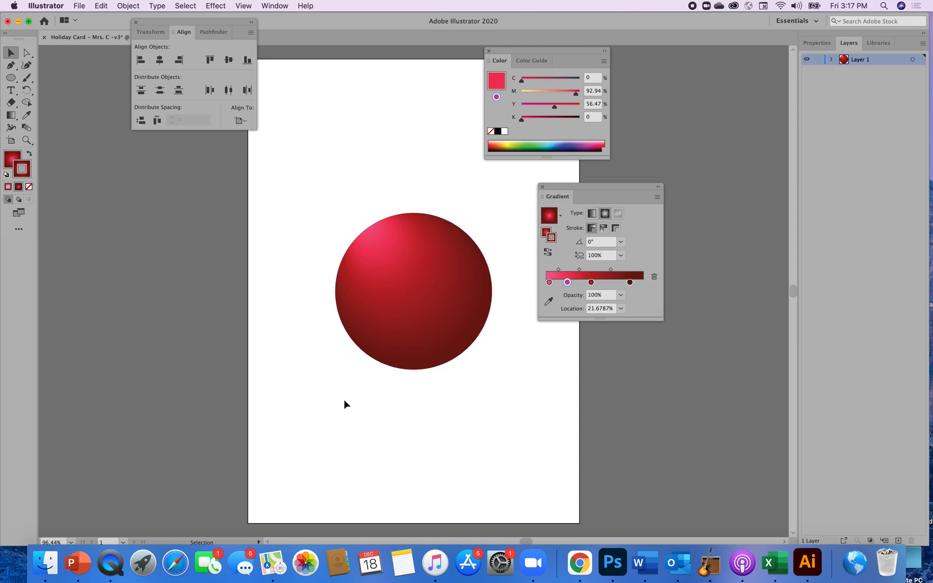
{"action": "left_click", "coordinate": [30, 186]}
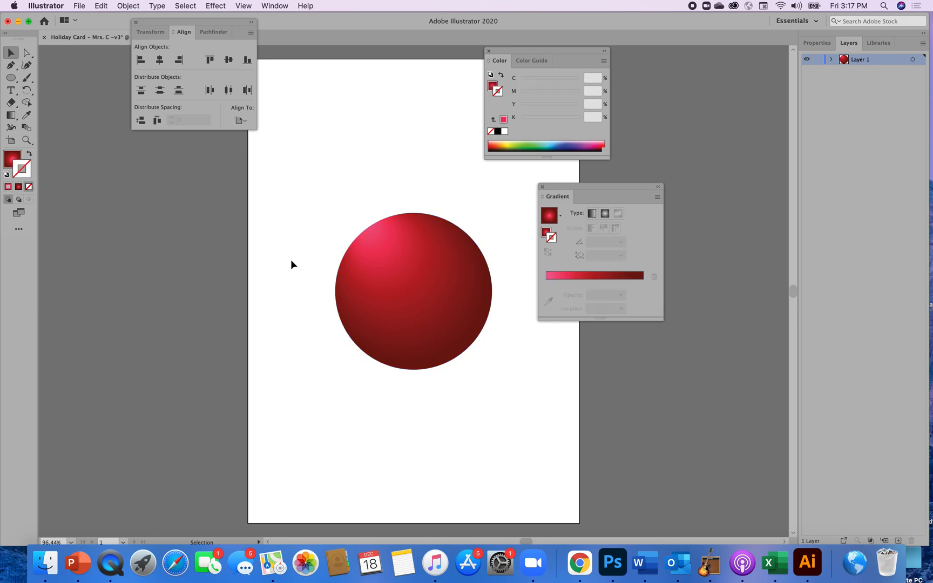
Draw a small upright rectangle above the circle, round its corners, and deselect it
{"action": "left_click_drag", "start_coordinate": [528, 53], "coordinate": [653, 36]}
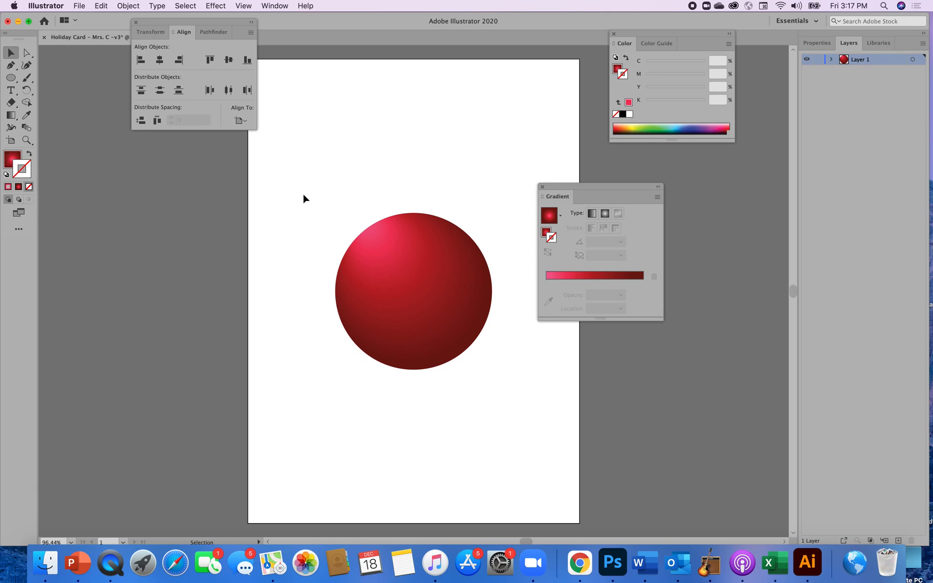
{"action": "left_click", "coordinate": [12, 79]}
{"action": "left_click", "coordinate": [35, 81]}
{"action": "left_click_drag", "start_coordinate": [386, 141], "coordinate": [419, 187]}
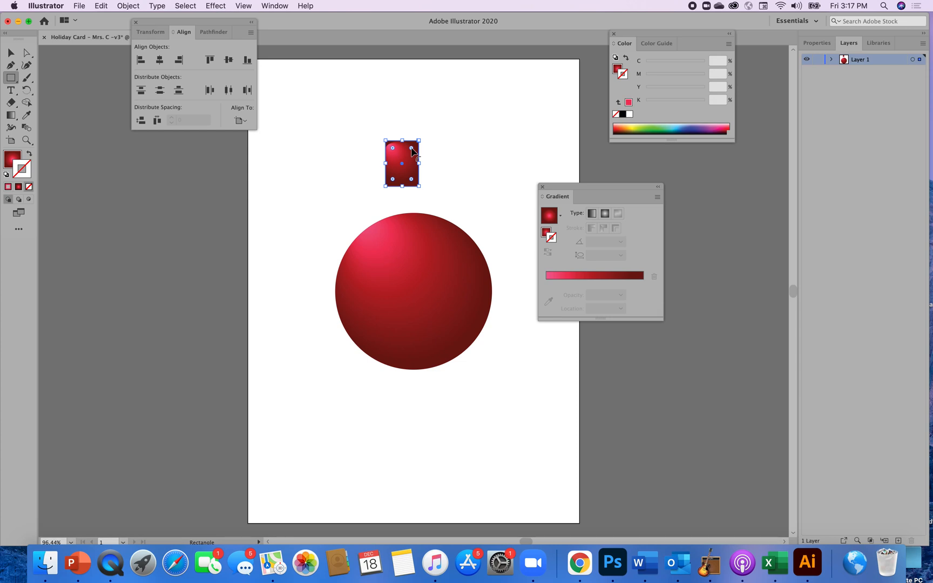
{"action": "left_click_drag", "start_coordinate": [410, 148], "coordinate": [410, 151]}
{"action": "left_click", "coordinate": [12, 54]}
{"action": "left_click", "coordinate": [294, 199]}
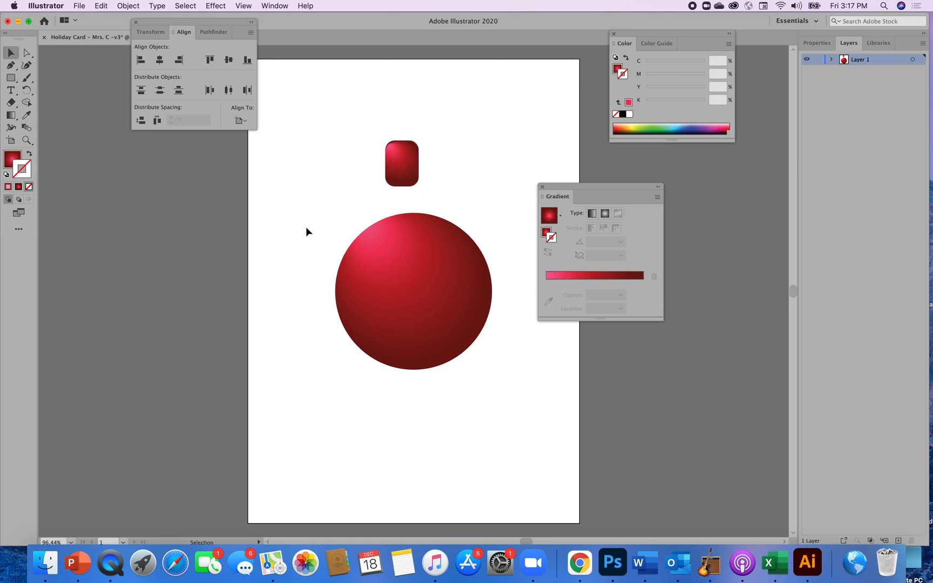
Draw a narrow rectangle about 0.21 in wide and 0.69 in high just right of the rounded rectangle
{"action": "left_click", "coordinate": [11, 78]}
{"action": "left_click_drag", "start_coordinate": [423, 141], "coordinate": [438, 186]}
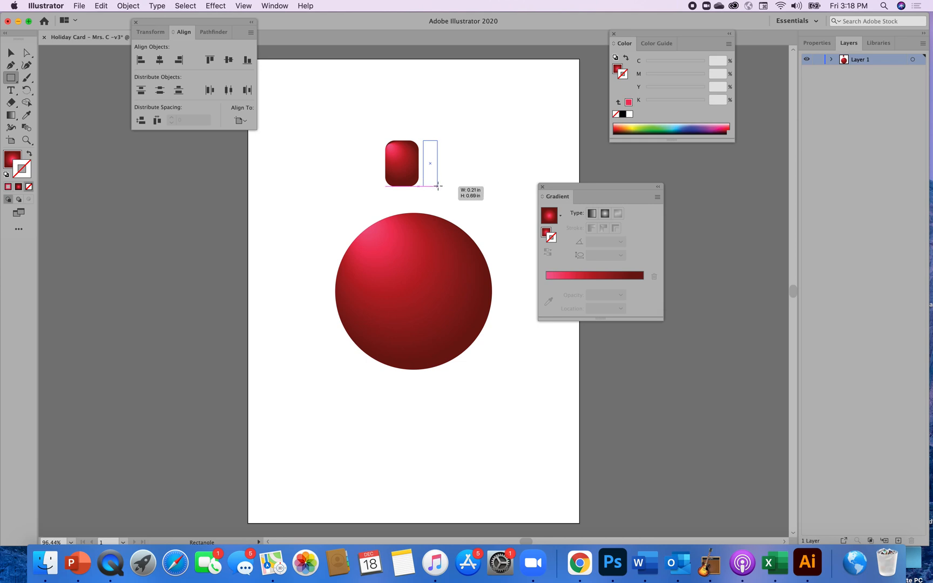
{"action": "left_click_drag", "start_coordinate": [437, 186], "coordinate": [437, 186]}
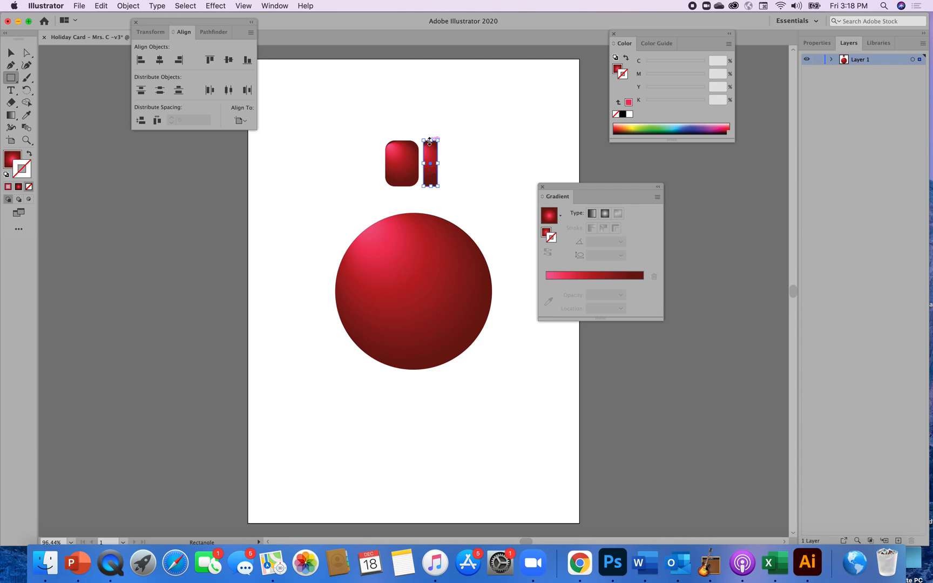
{"action": "left_click_drag", "start_coordinate": [430, 141], "coordinate": [431, 141]}
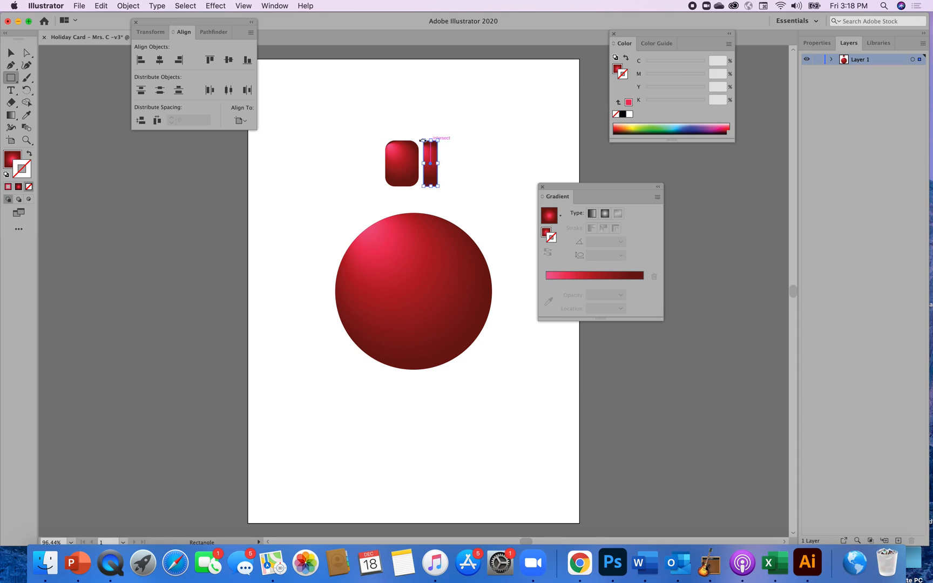
Toggle Snap to Grid and lower the narrow rectangle's upper edge slightly
{"action": "left_click", "coordinate": [274, 5]}
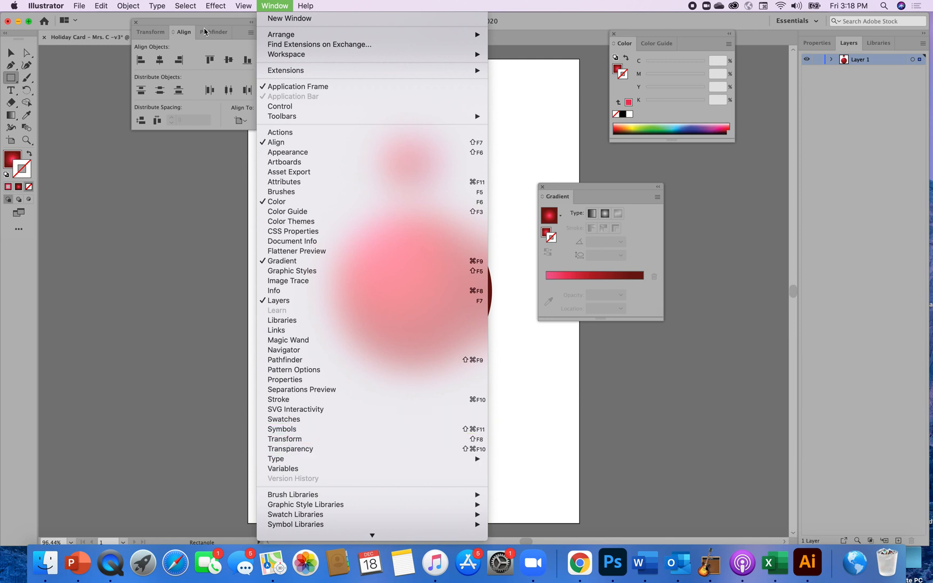
{"action": "mouse_move", "coordinate": [246, 6]}
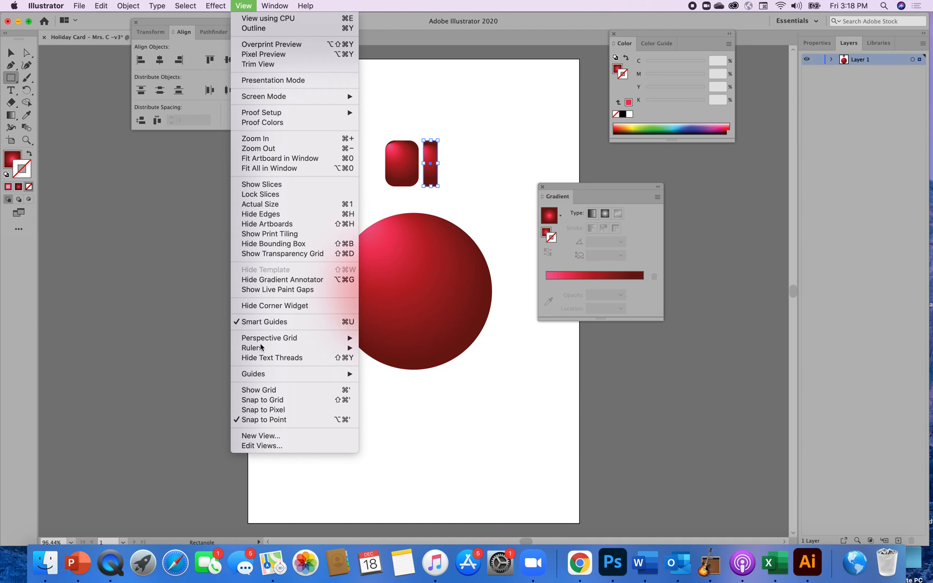
{"action": "left_click", "coordinate": [263, 400]}
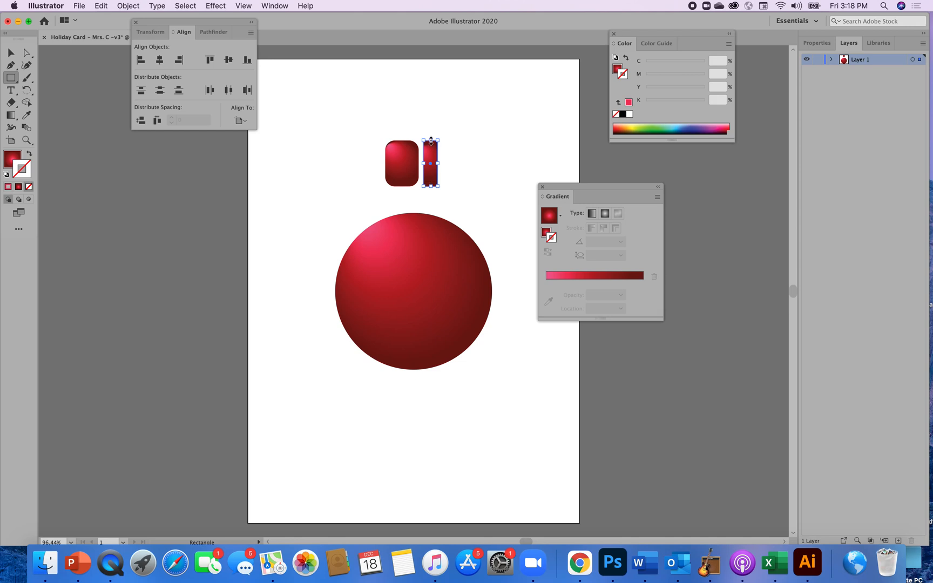
{"action": "left_click_drag", "start_coordinate": [430, 141], "coordinate": [431, 141]}
Lower the rounded rectangle's upper edge slightly to match the height of the narrow rectangle
{"action": "left_click", "coordinate": [404, 153]}
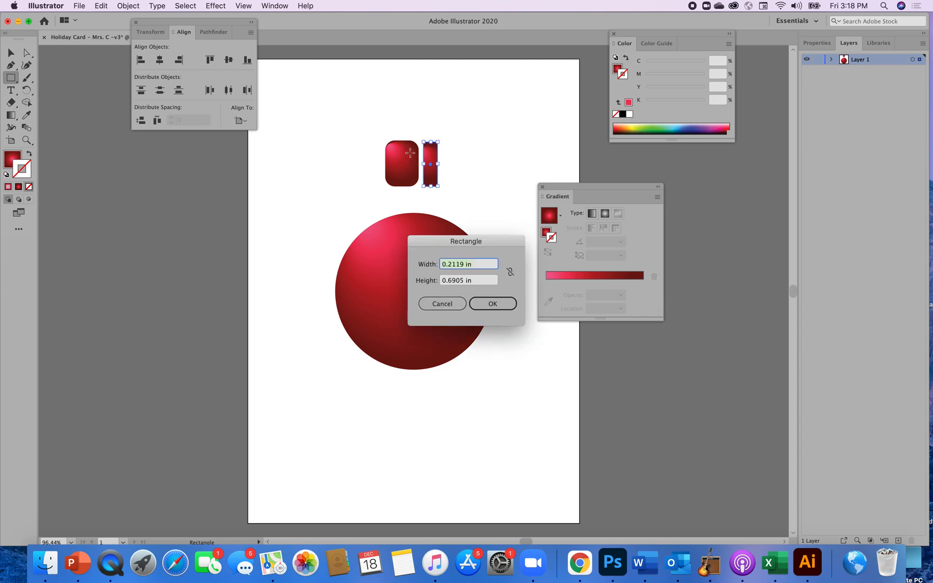
{"action": "left_click", "coordinate": [443, 303]}
{"action": "key", "text": "v"}
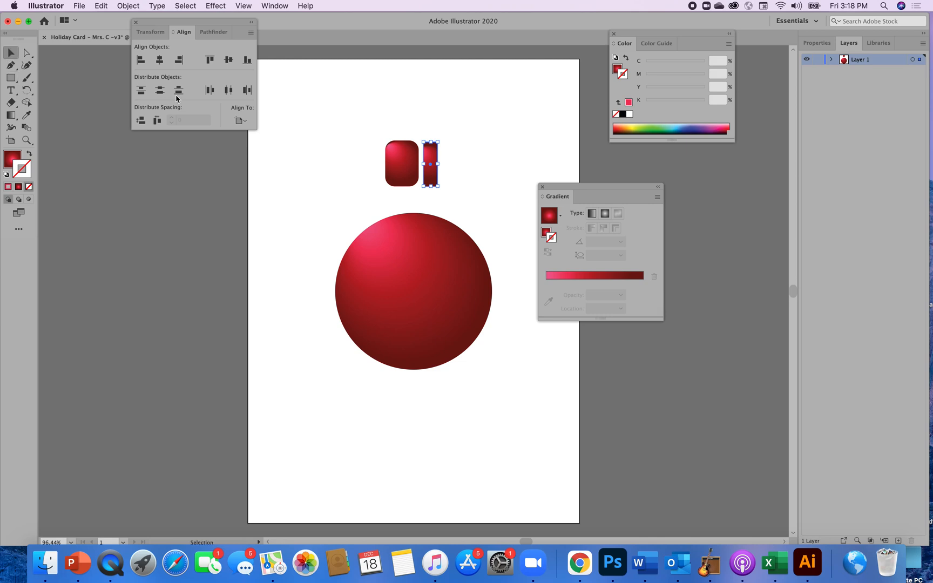
{"action": "left_click", "coordinate": [411, 156]}
{"action": "left_click_drag", "start_coordinate": [401, 142], "coordinate": [401, 142]}
{"action": "left_click", "coordinate": [480, 150]}
{"action": "left_click", "coordinate": [411, 186]}
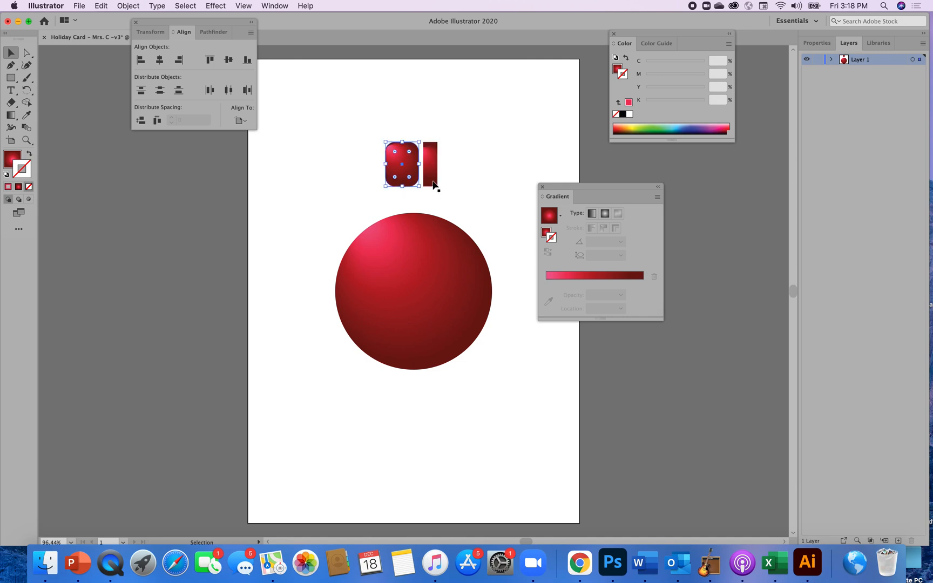
Round all four corners of the narrow rectangle slightly and deselect it
{"action": "left_click", "coordinate": [434, 185]}
{"action": "key", "text": "a"}
{"action": "key", "text": "super+1"}
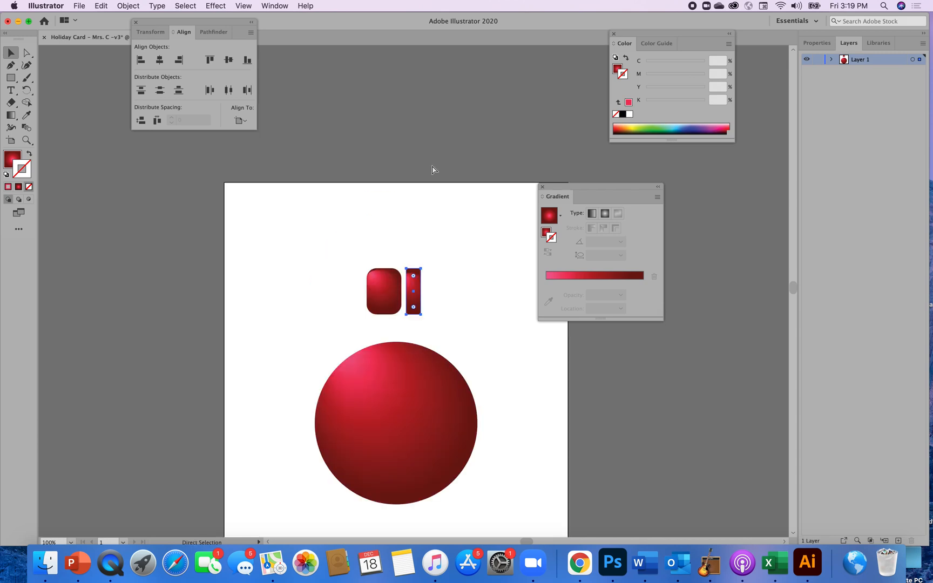
{"action": "key", "text": "super+equal"}
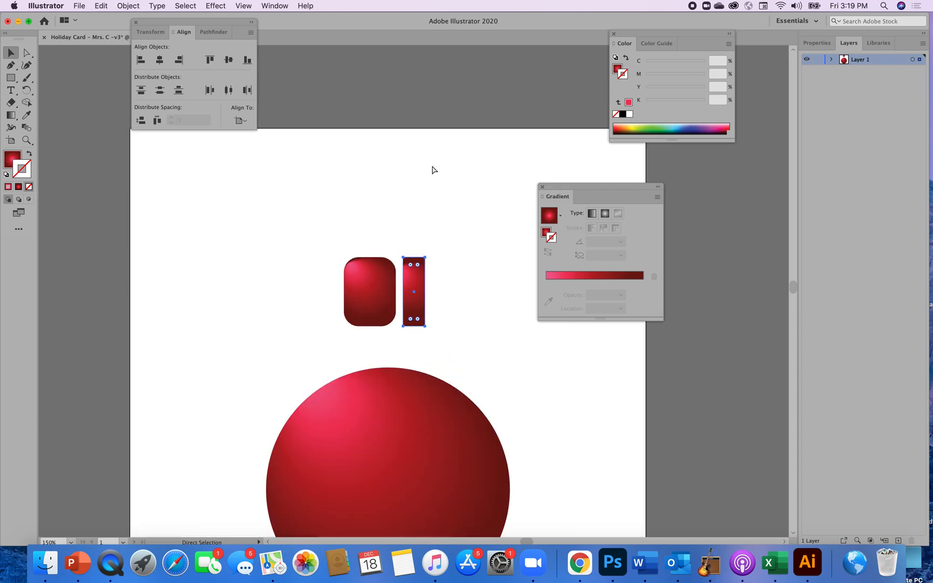
{"action": "key", "text": "super+equal"}
{"action": "key", "text": "v"}
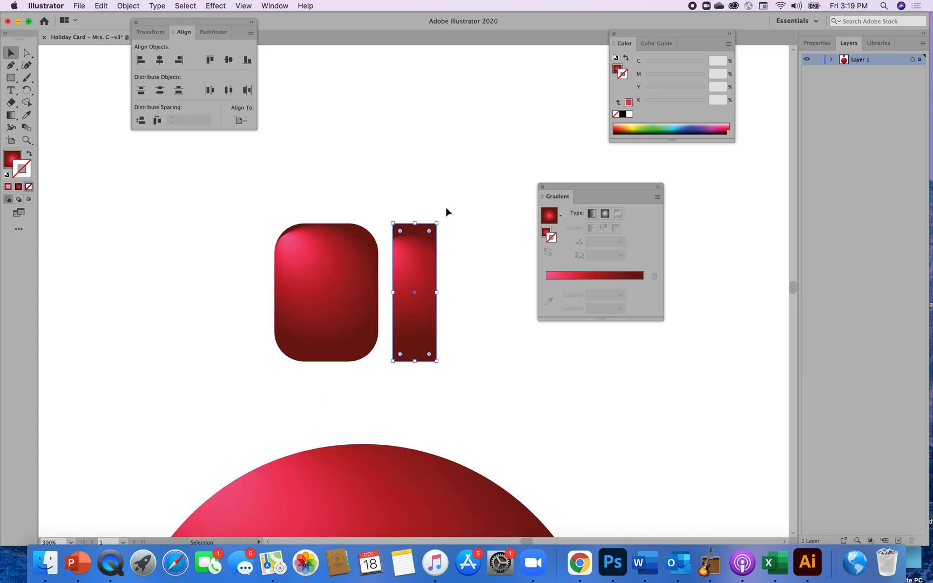
{"action": "left_click_drag", "start_coordinate": [429, 232], "coordinate": [428, 237]}
{"action": "left_click_drag", "start_coordinate": [427, 234], "coordinate": [426, 234]}
{"action": "left_click_drag", "start_coordinate": [426, 236], "coordinate": [426, 235]}
{"action": "left_click", "coordinate": [462, 241]}
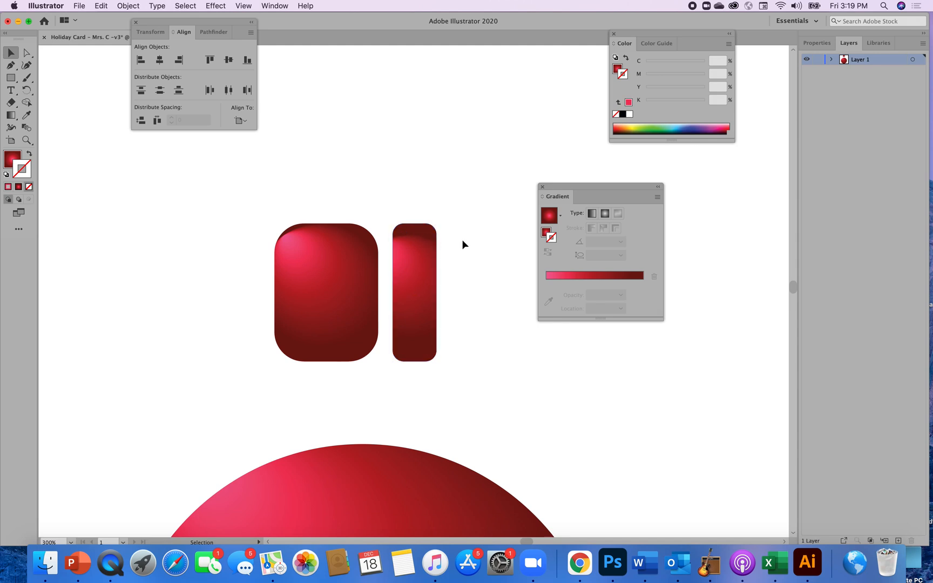
Duplicate the narrow rounded rectangle and place the copy on the left side of the wide one, level with it
{"action": "left_click", "coordinate": [421, 304]}
{"action": "key", "text": "super"}
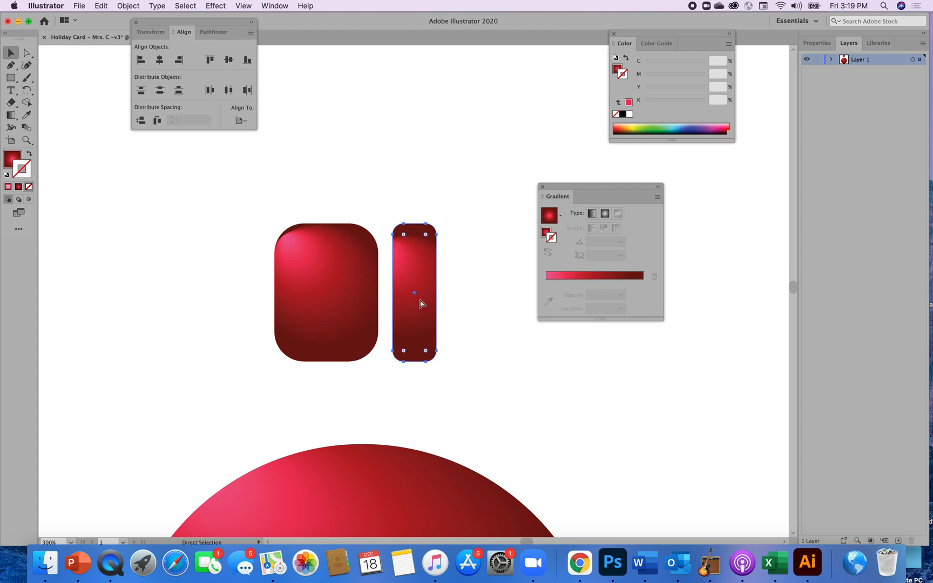
{"action": "left_click", "coordinate": [215, 333]}
{"action": "key", "text": "super+v"}
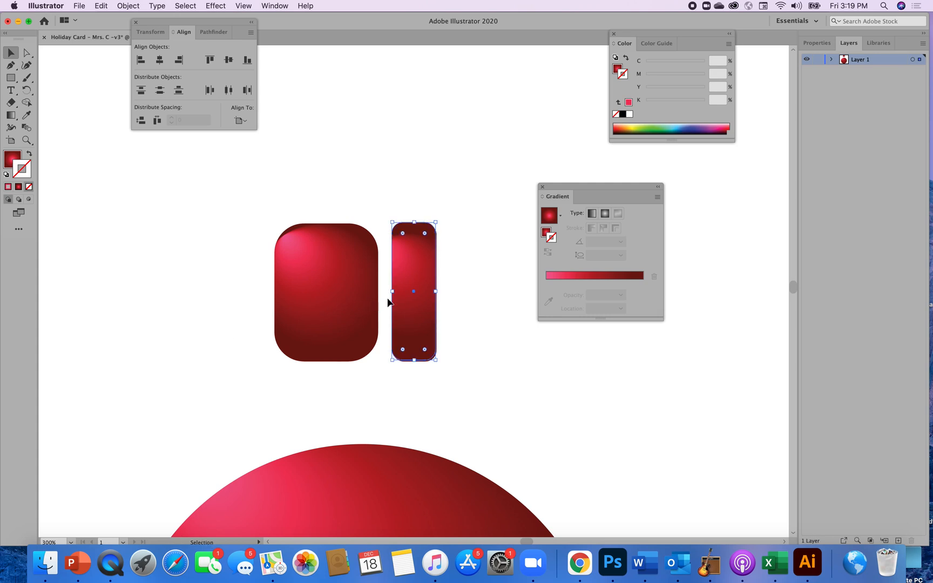
{"action": "left_click_drag", "start_coordinate": [417, 298], "coordinate": [241, 298]}
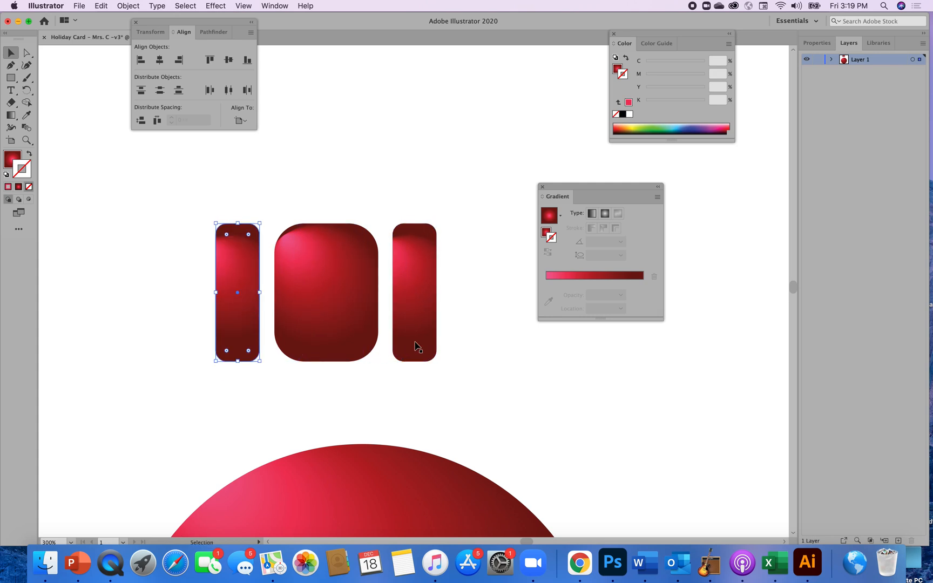
{"action": "left_click", "coordinate": [506, 369]}
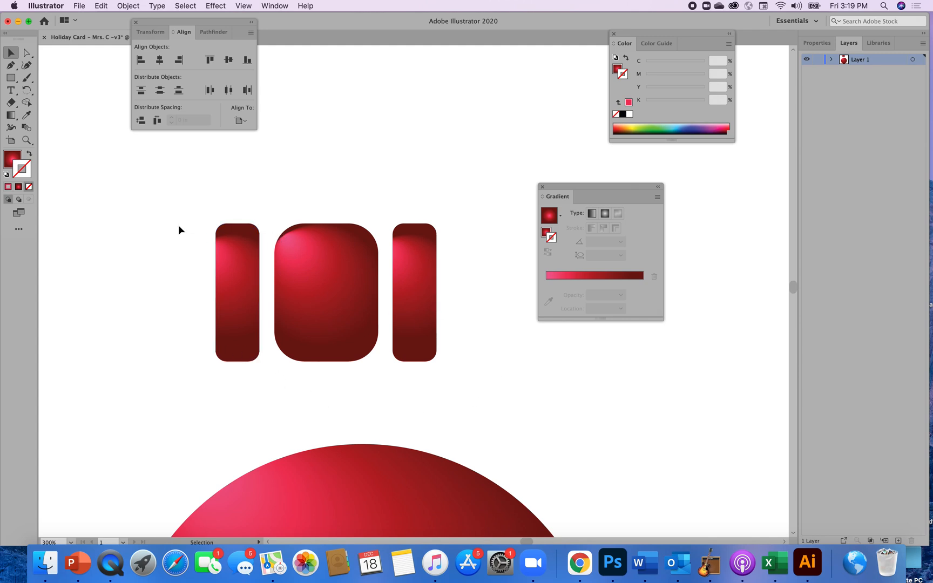
Distribute the three rounded rectangles evenly by their horizontal centers and deselect them
{"action": "left_click_drag", "start_coordinate": [172, 207], "coordinate": [460, 318]}
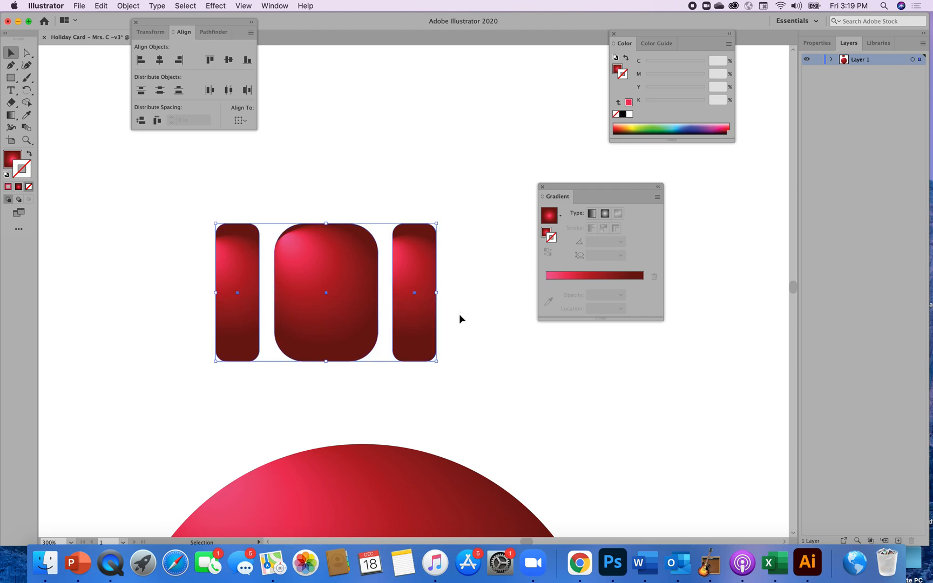
{"action": "left_click", "coordinate": [228, 90]}
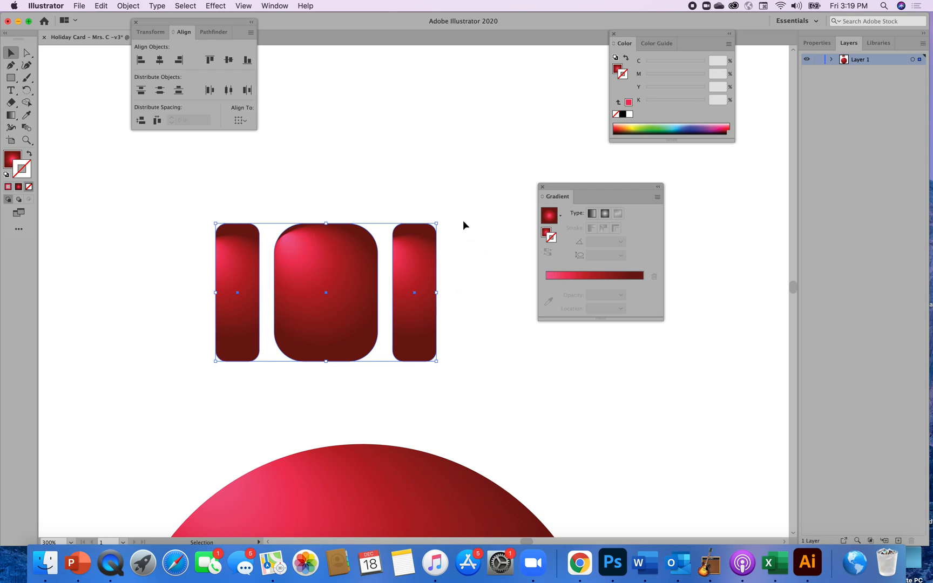
{"action": "left_click", "coordinate": [489, 204]}
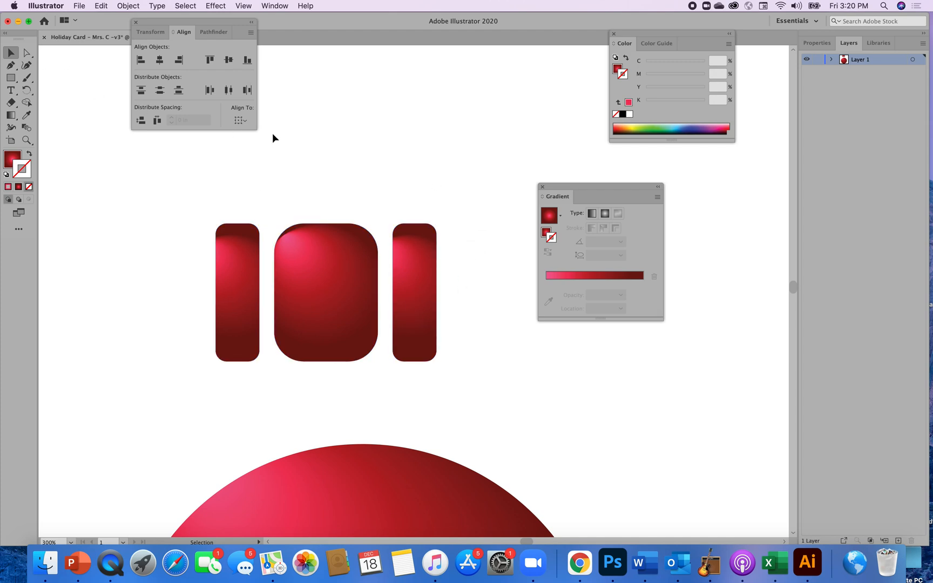
Draw a rectangle across the upper part of the three rounded rectangles, spanning from the left one's outer edge to the right one's
{"action": "key", "text": "super+minus"}
{"action": "key", "text": "super+minus"}
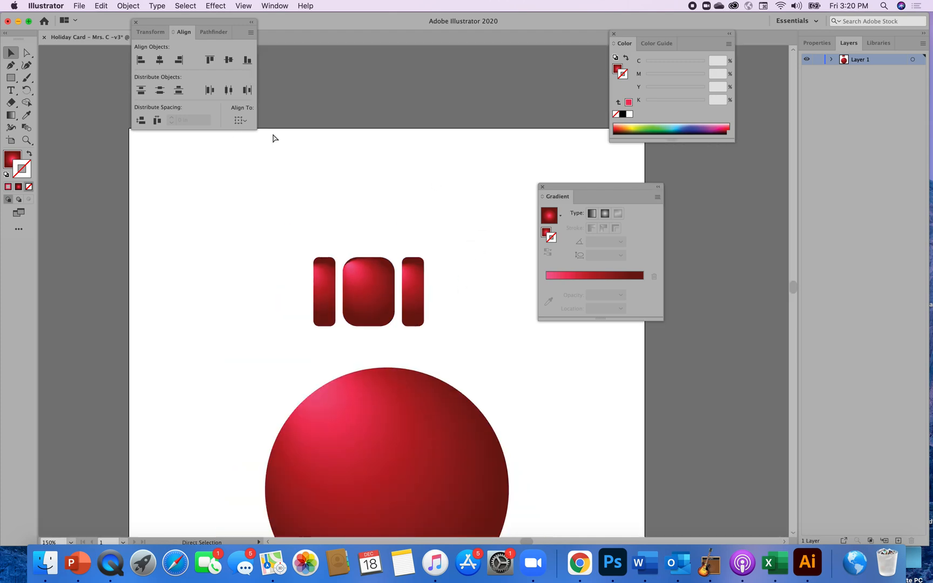
{"action": "left_click", "coordinate": [11, 77]}
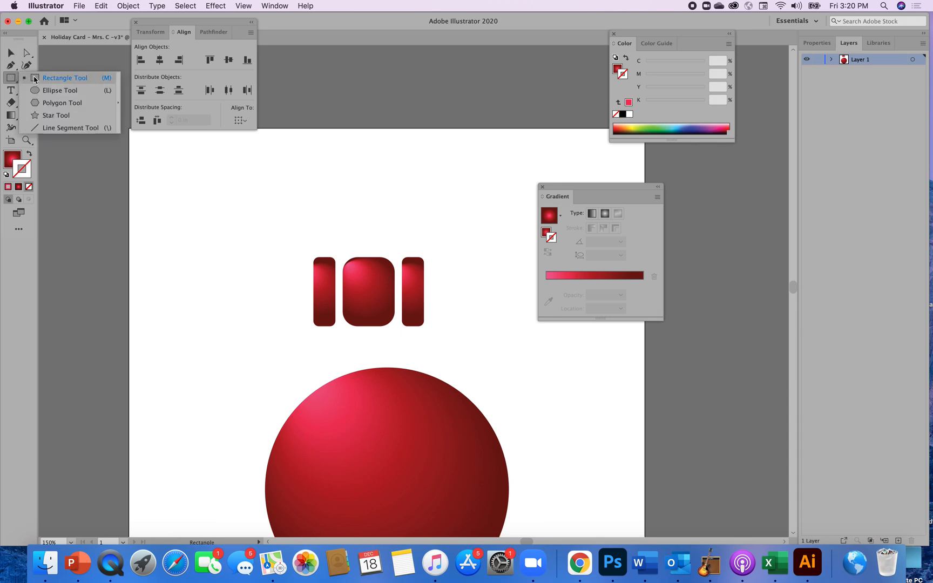
{"action": "left_click", "coordinate": [35, 79]}
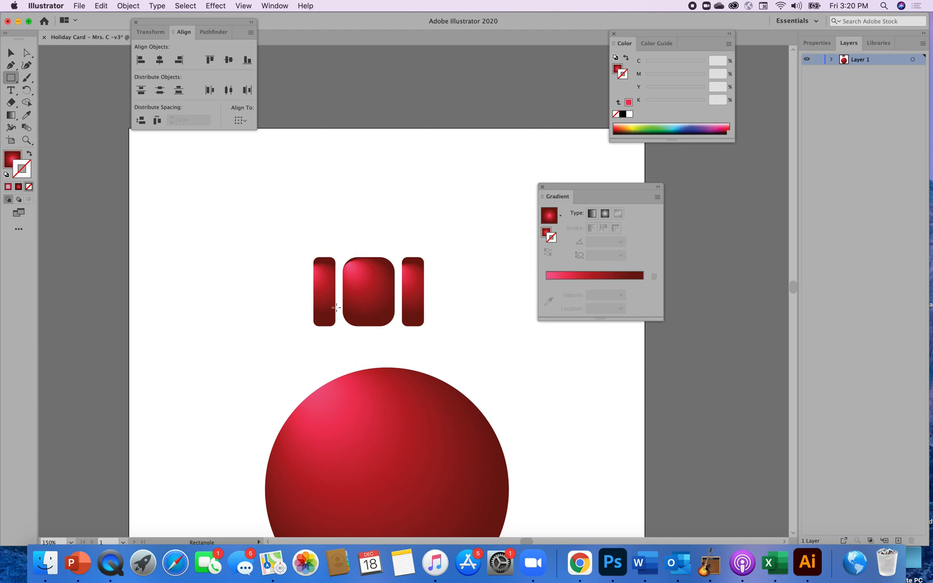
{"action": "left_click_drag", "start_coordinate": [315, 257], "coordinate": [422, 284]}
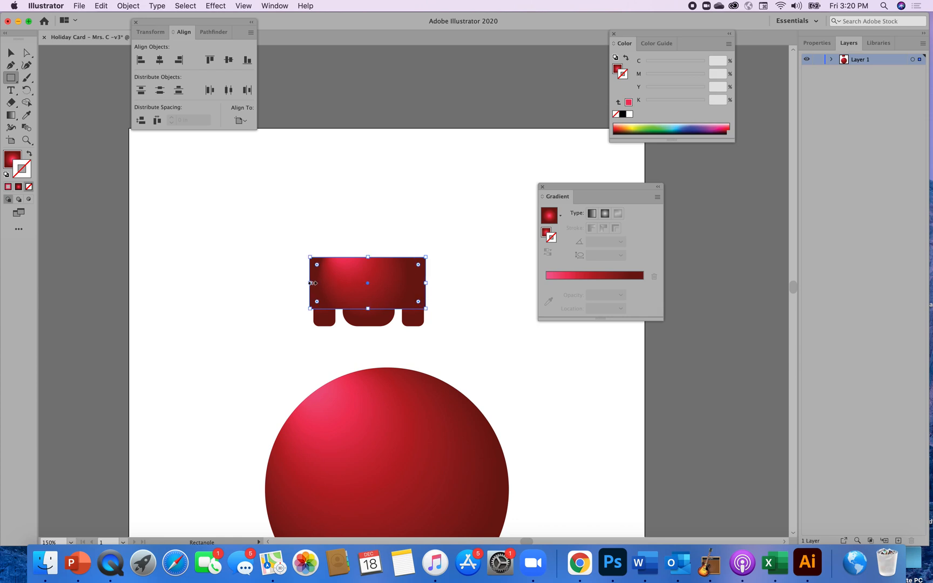
{"action": "left_click_drag", "start_coordinate": [317, 283], "coordinate": [317, 283]}
{"action": "left_click", "coordinate": [11, 52]}
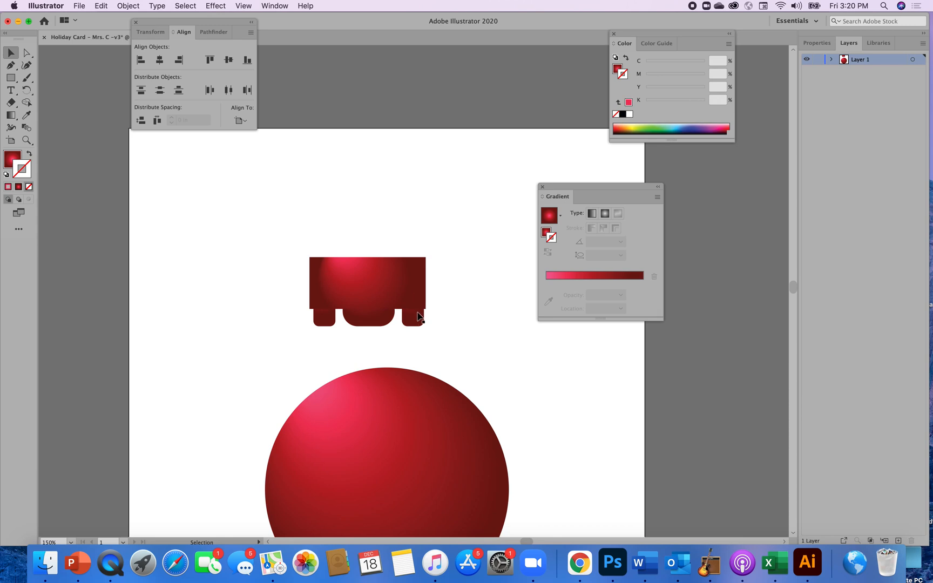
Turn off Snap to Grid and narrow the new rectangle on both sides to match the outer edges of the rounded rectangles
{"action": "left_click", "coordinate": [241, 6]}
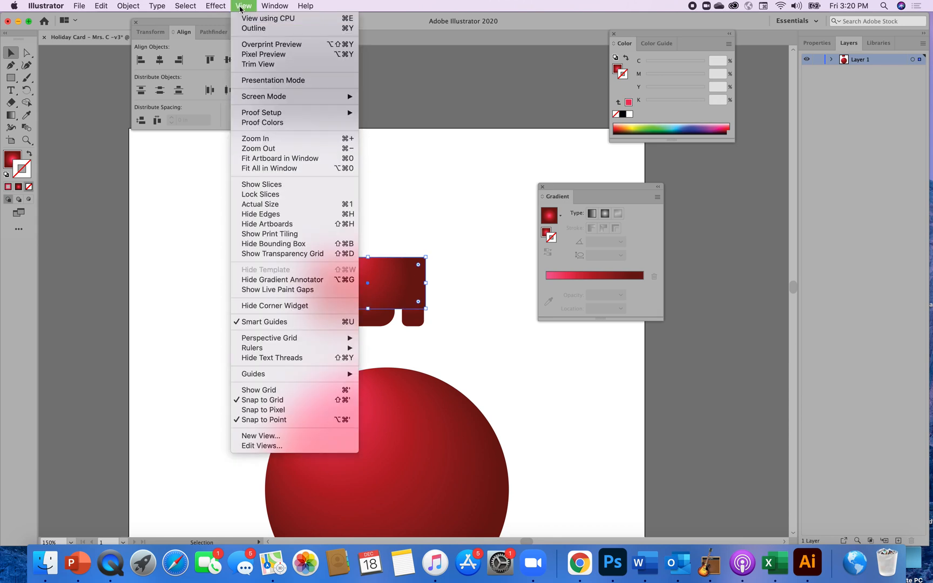
{"action": "left_click", "coordinate": [269, 401]}
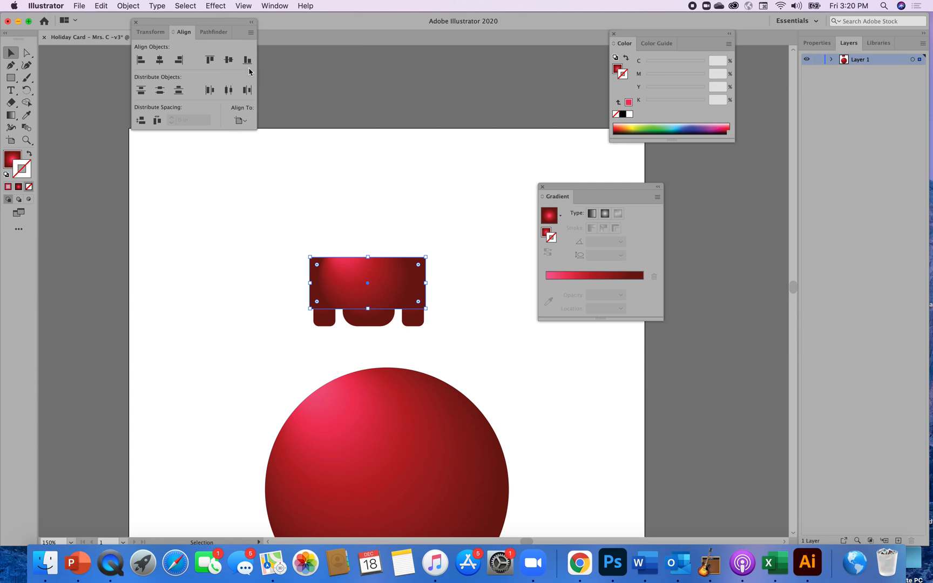
{"action": "left_click", "coordinate": [245, 6]}
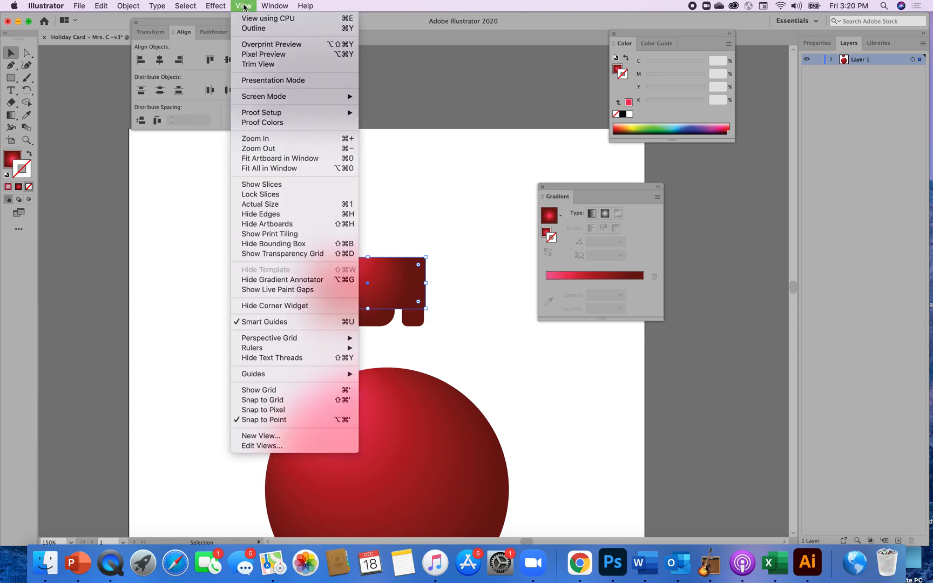
{"action": "left_click", "coordinate": [437, 357]}
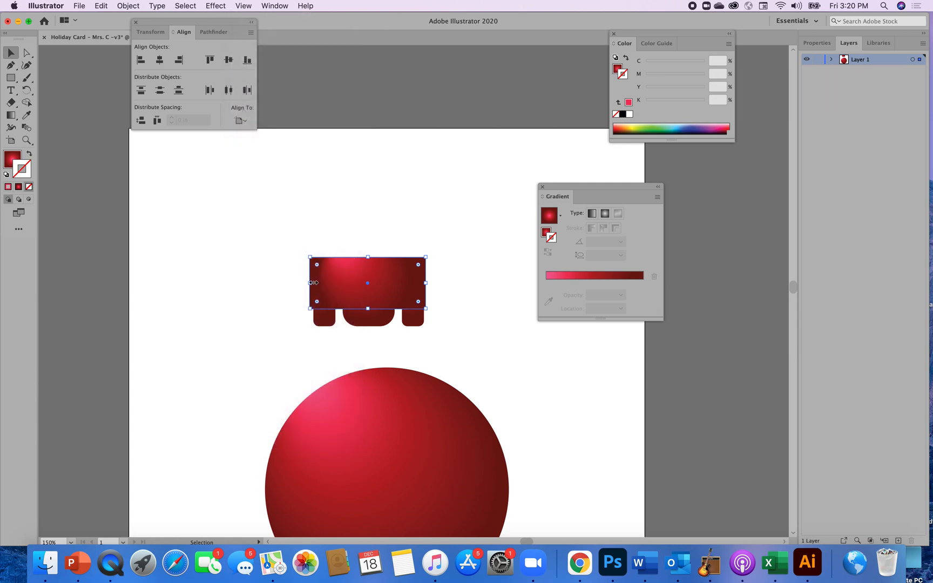
{"action": "left_click_drag", "start_coordinate": [310, 282], "coordinate": [313, 283]}
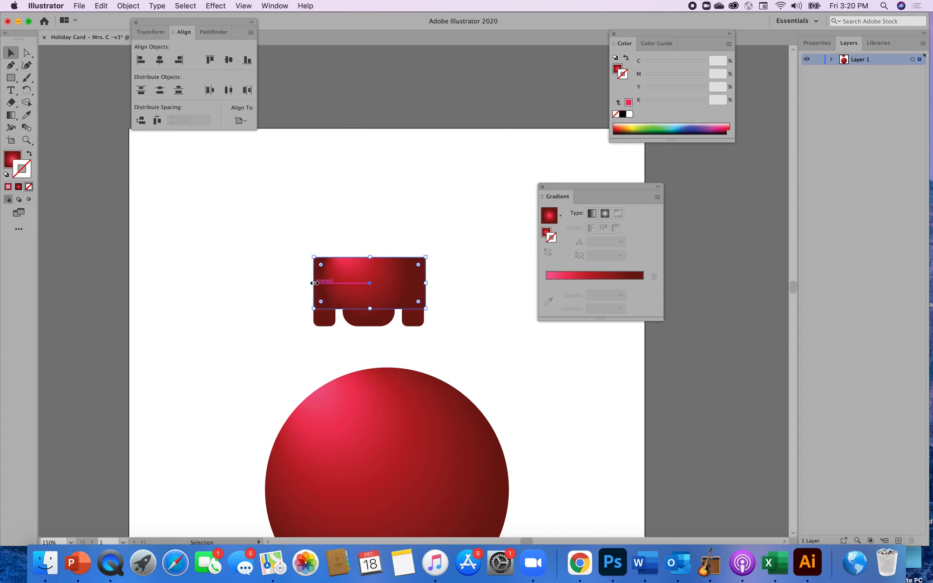
{"action": "left_click_drag", "start_coordinate": [426, 283], "coordinate": [423, 282]}
{"action": "left_click", "coordinate": [441, 318]}
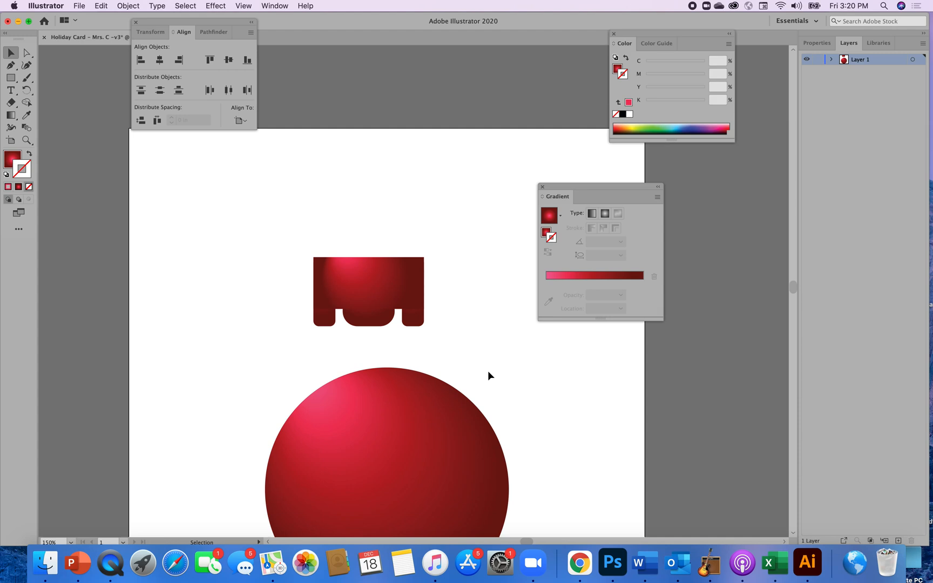
Raise the wide rectangle's lower edge slightly and extend its upper edge a little above the rounded rectangles
{"action": "left_click", "coordinate": [385, 304]}
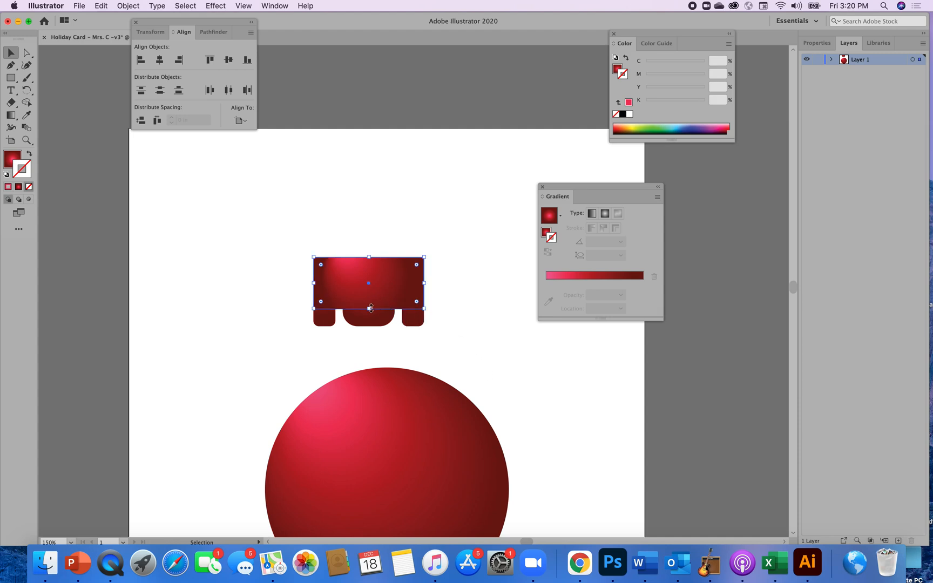
{"action": "left_click_drag", "start_coordinate": [369, 308], "coordinate": [370, 301]}
{"action": "left_click", "coordinate": [458, 347]}
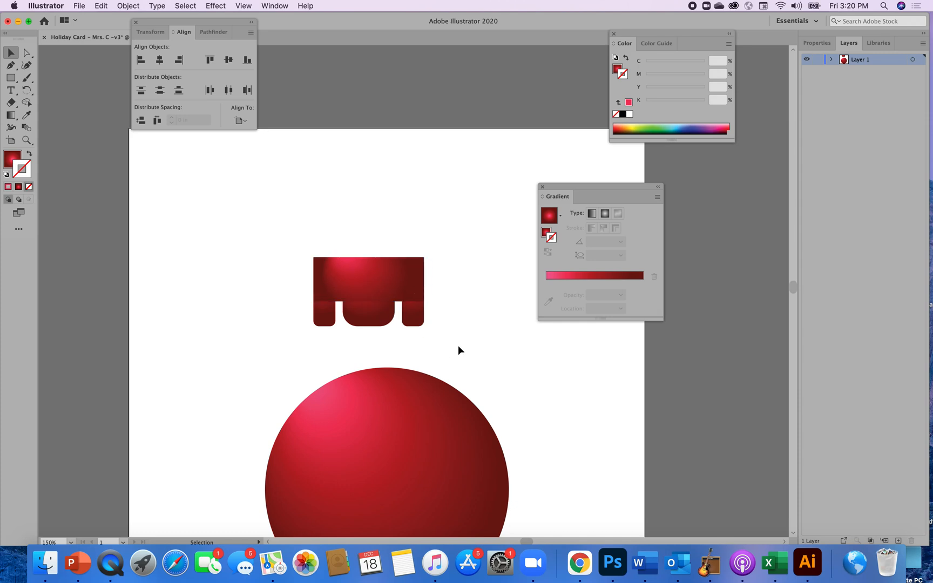
{"action": "left_click", "coordinate": [376, 270]}
{"action": "left_click_drag", "start_coordinate": [372, 260], "coordinate": [368, 252]}
{"action": "left_click", "coordinate": [471, 325]}
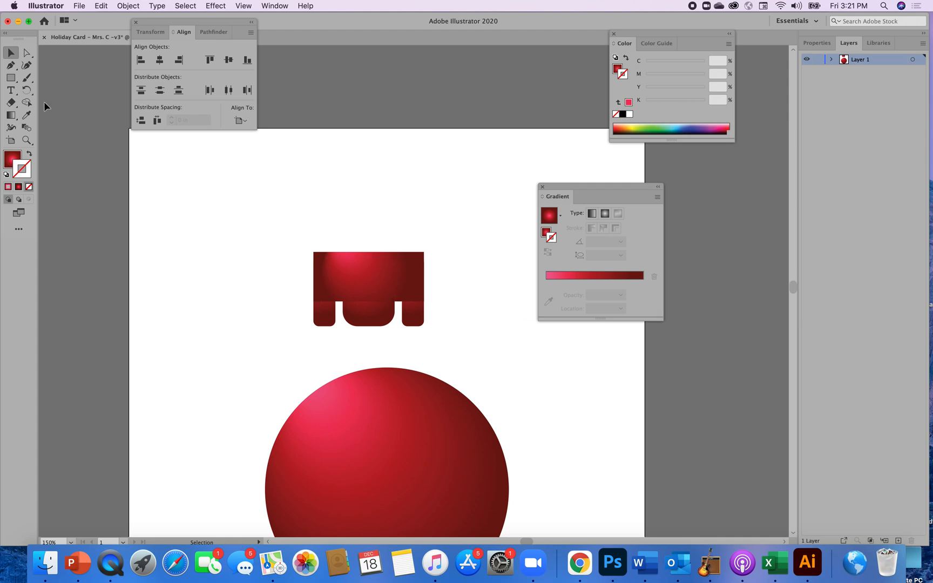
Draw a thin, flat ellipse spanning the full width of the rectangle's upper edge and deselect it
{"action": "left_click_drag", "start_coordinate": [11, 77], "coordinate": [39, 91]}
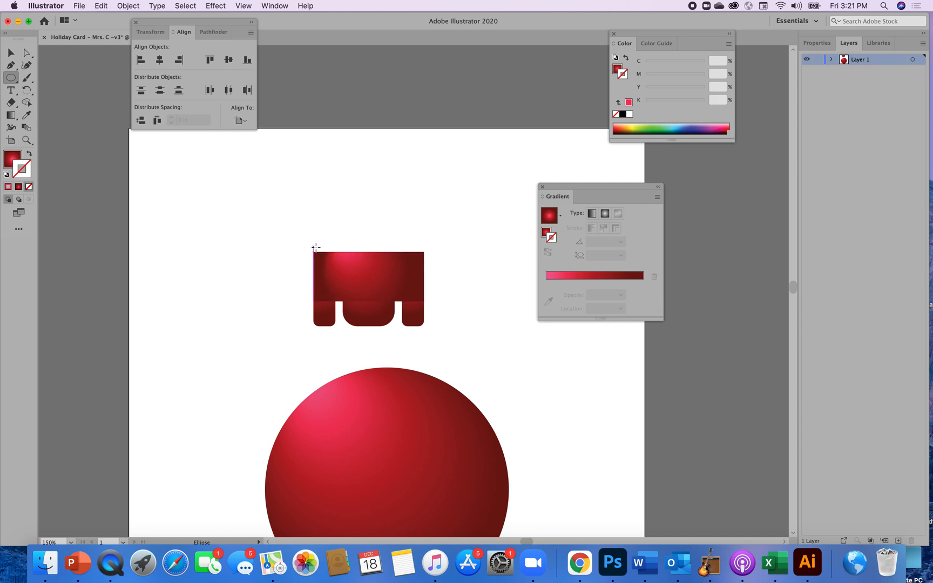
{"action": "left_click_drag", "start_coordinate": [313, 250], "coordinate": [424, 260]}
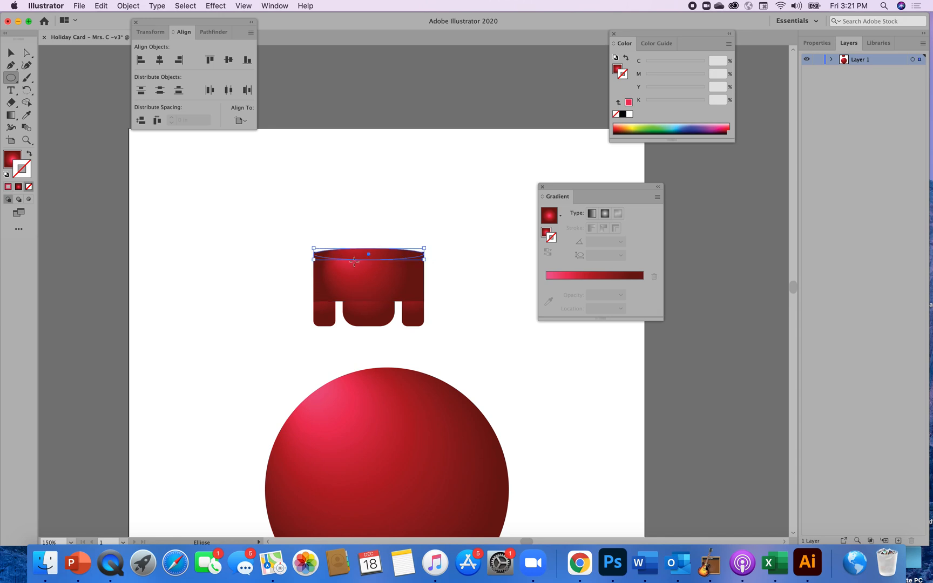
{"action": "left_click", "coordinate": [10, 53]}
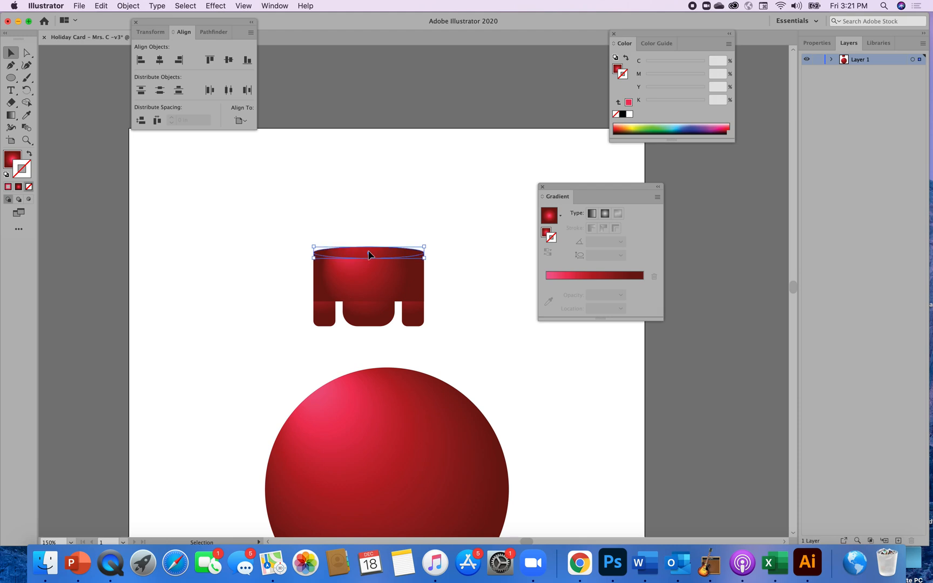
{"action": "left_click", "coordinate": [459, 276]}
Unite the ellipse, rectangle and three rounded rectangles into one cap shape with Pathfinder and deselect it
{"action": "left_click_drag", "start_coordinate": [232, 189], "coordinate": [452, 324]}
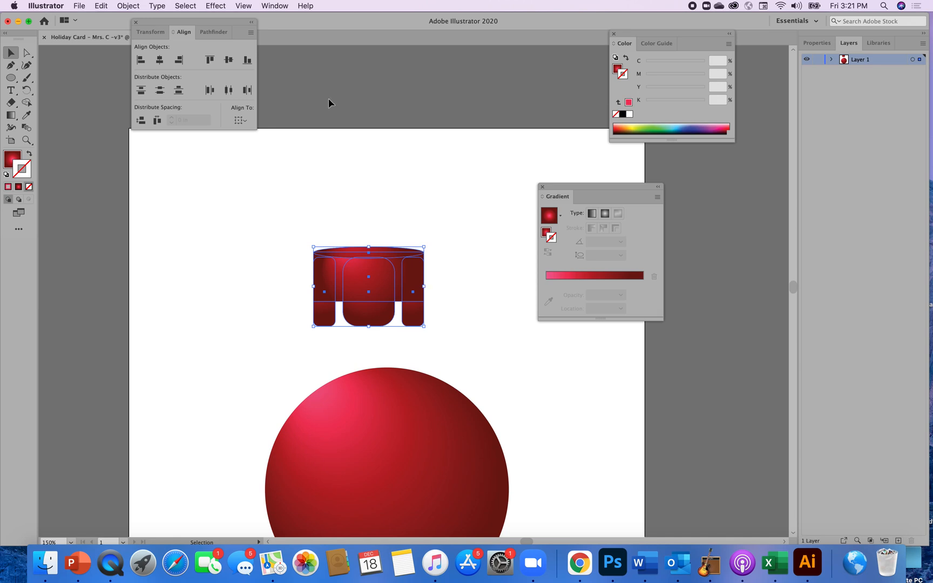
{"action": "left_click", "coordinate": [273, 6]}
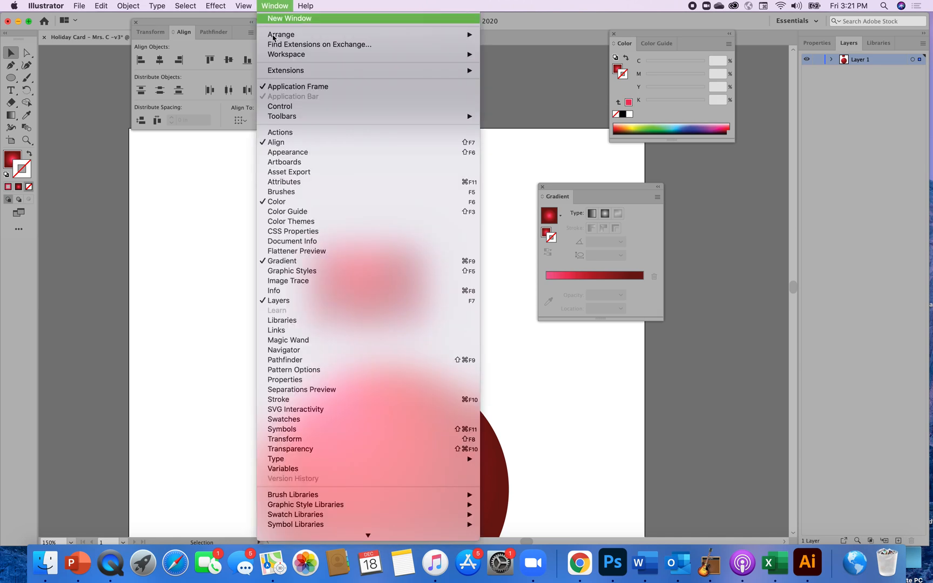
{"action": "left_click", "coordinate": [284, 360]}
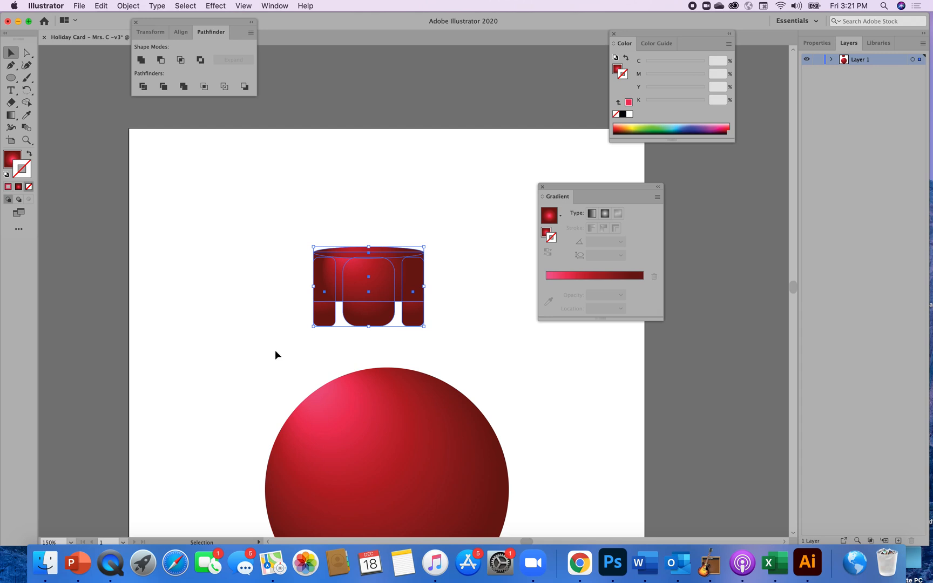
{"action": "left_click", "coordinate": [142, 61]}
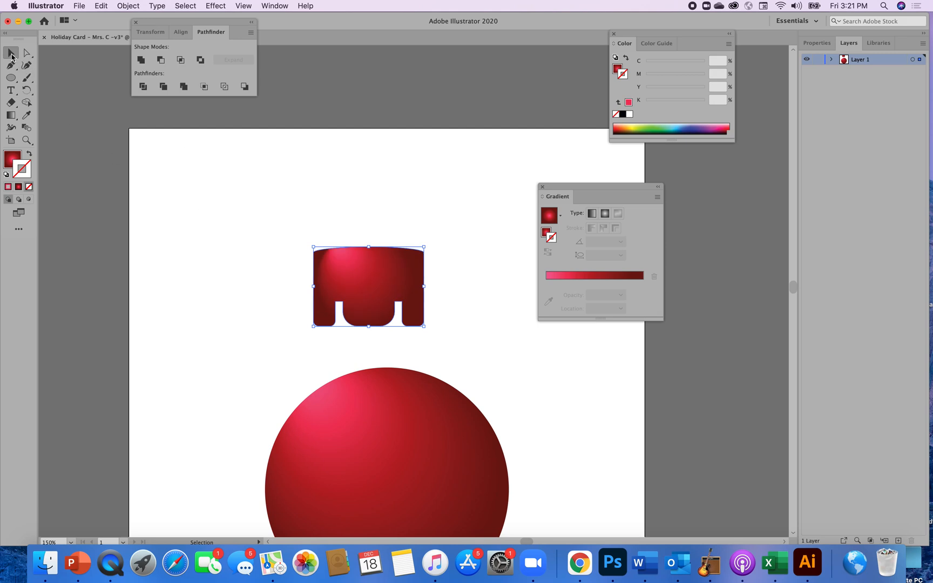
{"action": "left_click", "coordinate": [173, 254]}
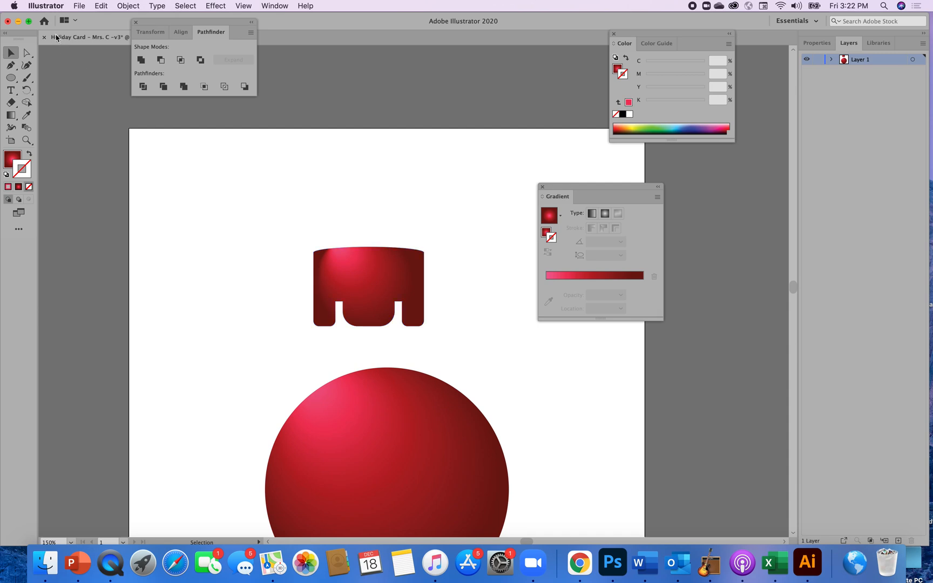
Try to pull the cap's two upper corner anchor points slightly inward
{"action": "left_click", "coordinate": [27, 53]}
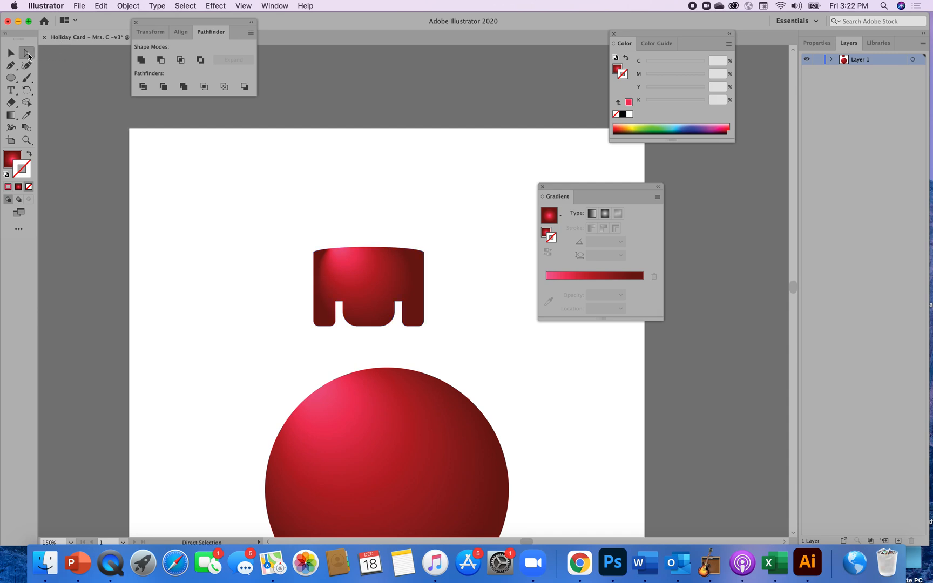
{"action": "left_click", "coordinate": [324, 268]}
{"action": "left_click_drag", "start_coordinate": [304, 241], "coordinate": [440, 263]}
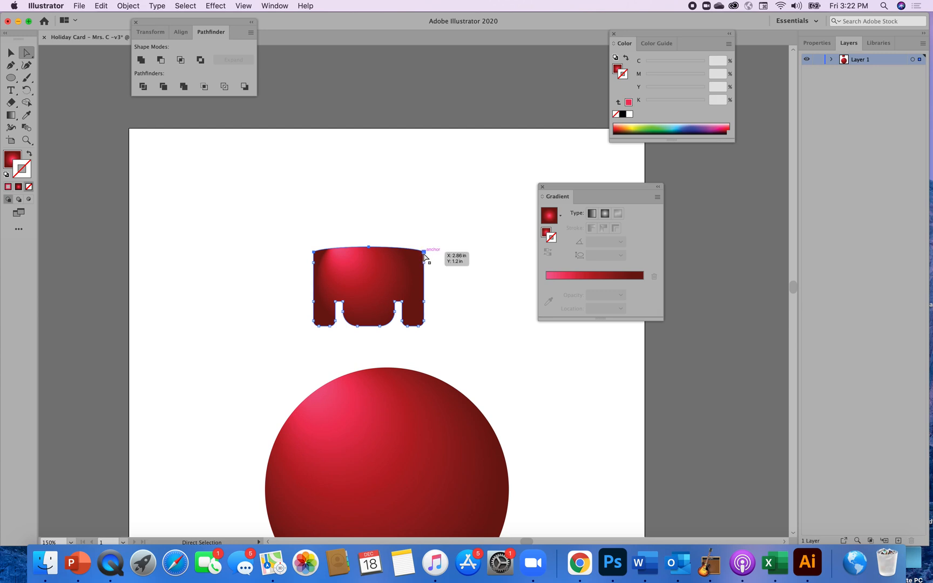
{"action": "left_click_drag", "start_coordinate": [423, 256], "coordinate": [420, 260]}
{"action": "key", "text": "super+z"}
{"action": "left_click_drag", "start_coordinate": [315, 252], "coordinate": [314, 253]}
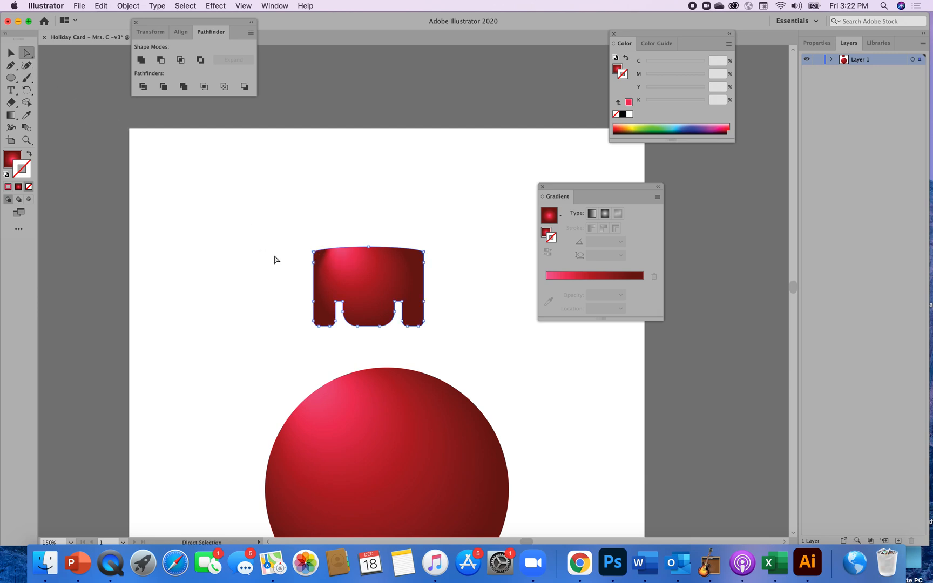
{"action": "mouse_move", "coordinate": [314, 252]}
{"action": "left_mouse_down"}
{"action": "mouse_move", "coordinate": [320, 260]}
{"action": "mouse_move", "coordinate": [319, 252]}
{"action": "left_mouse_up"}
{"action": "key", "text": "super+z"}
{"action": "left_click", "coordinate": [301, 228]}
{"action": "left_click", "coordinate": [432, 262]}
Activate the cap's fill gradient for editing and move the Pathfinder and Gradient panels clear of the artwork
{"action": "left_click", "coordinate": [371, 295]}
{"action": "left_click_drag", "start_coordinate": [224, 24], "coordinate": [198, 83]}
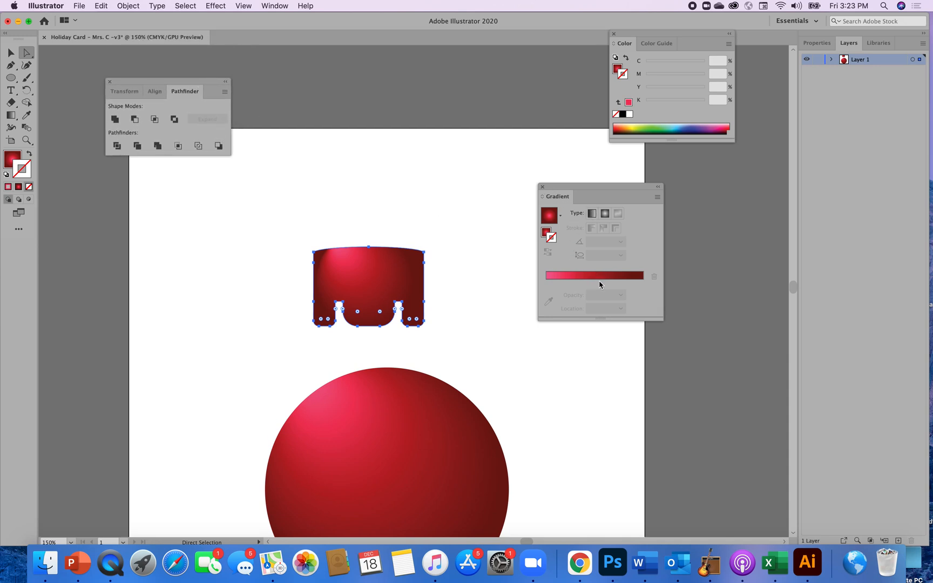
{"action": "left_click", "coordinate": [12, 159]}
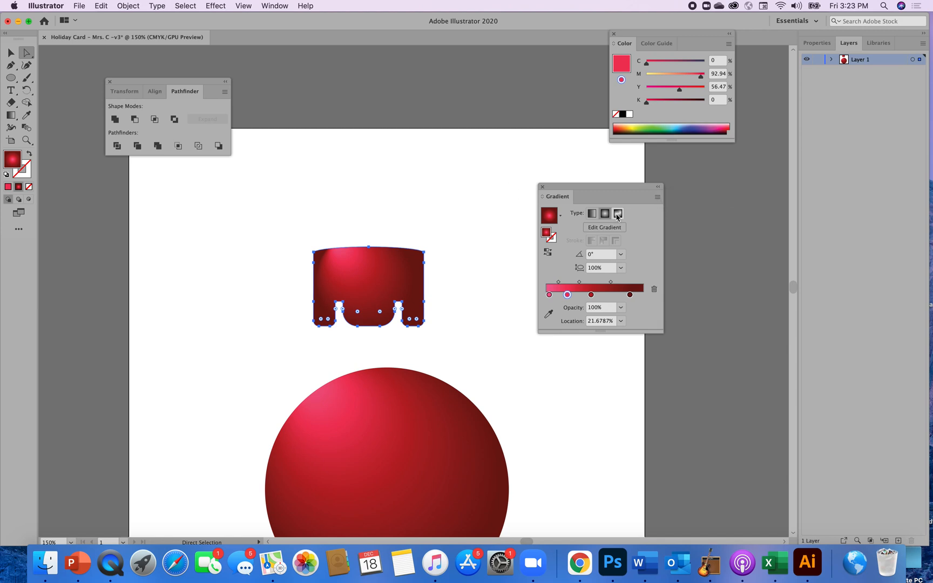
{"action": "left_click_drag", "start_coordinate": [597, 189], "coordinate": [671, 189]}
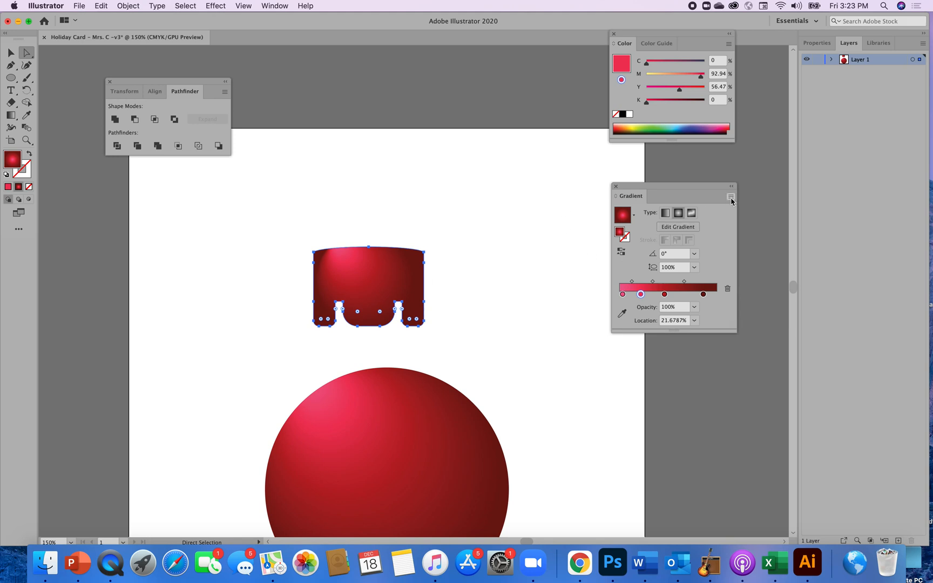
{"action": "left_click", "coordinate": [506, 193]}
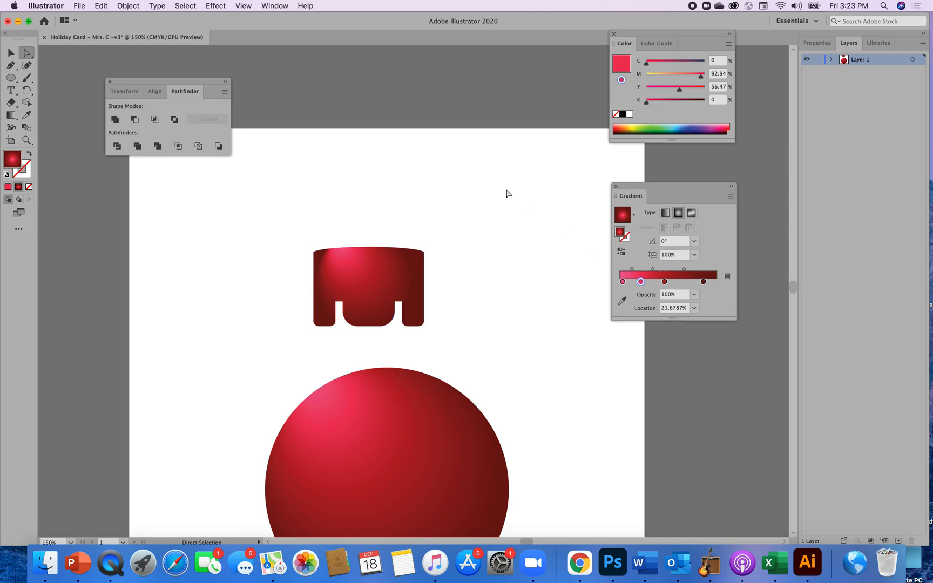
Select the cap and open the Swatches panel to look through the document's default swatches
{"action": "left_click", "coordinate": [389, 272]}
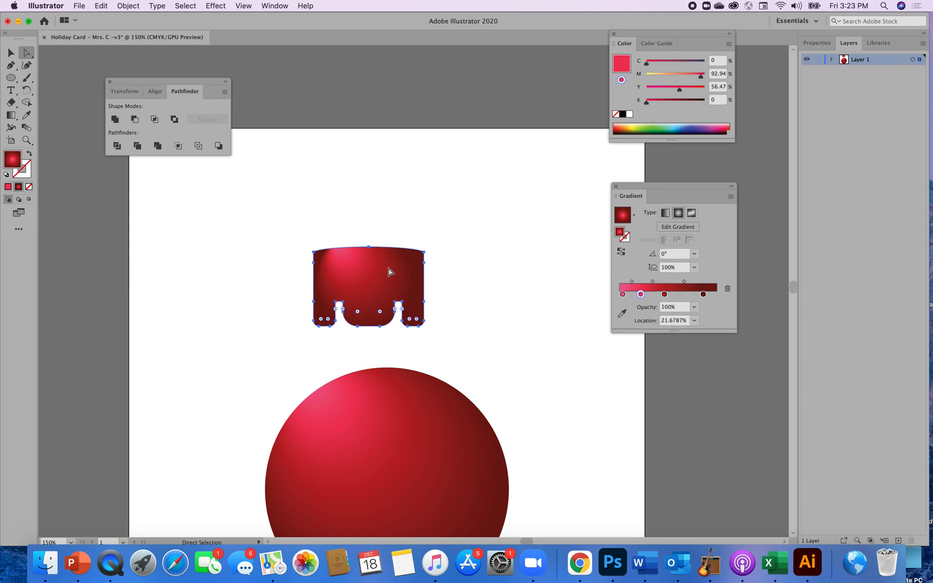
{"action": "left_click", "coordinate": [274, 5]}
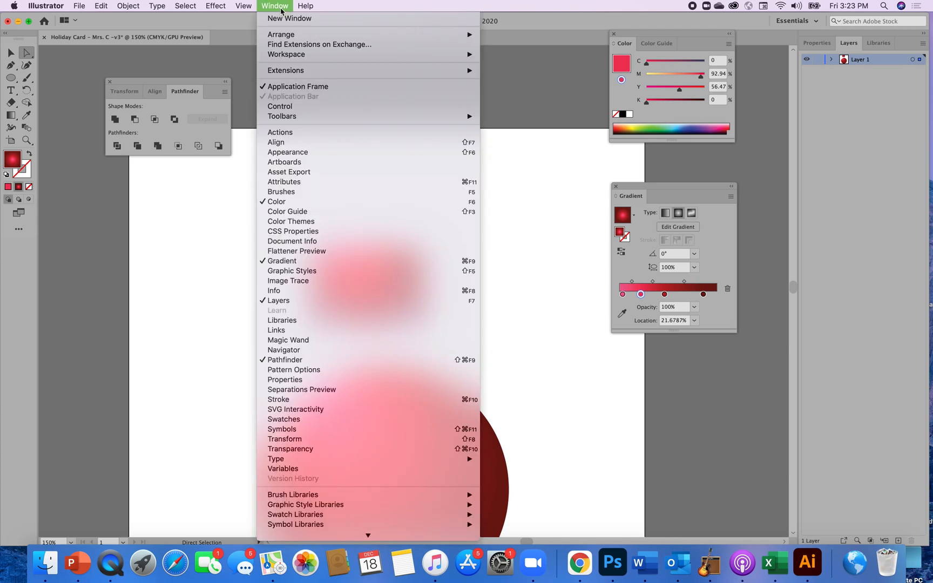
{"action": "left_click", "coordinate": [291, 429]}
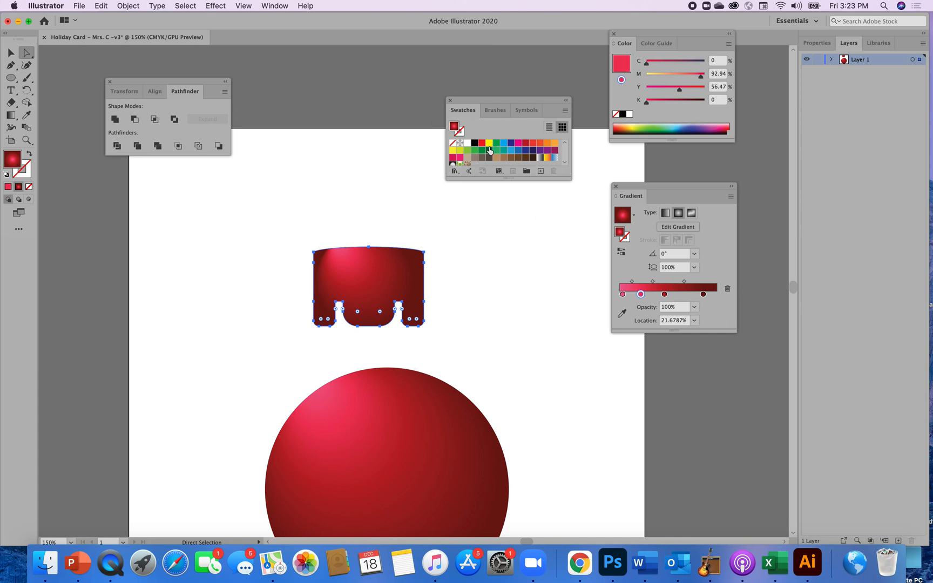
{"action": "left_click", "coordinate": [565, 163]}
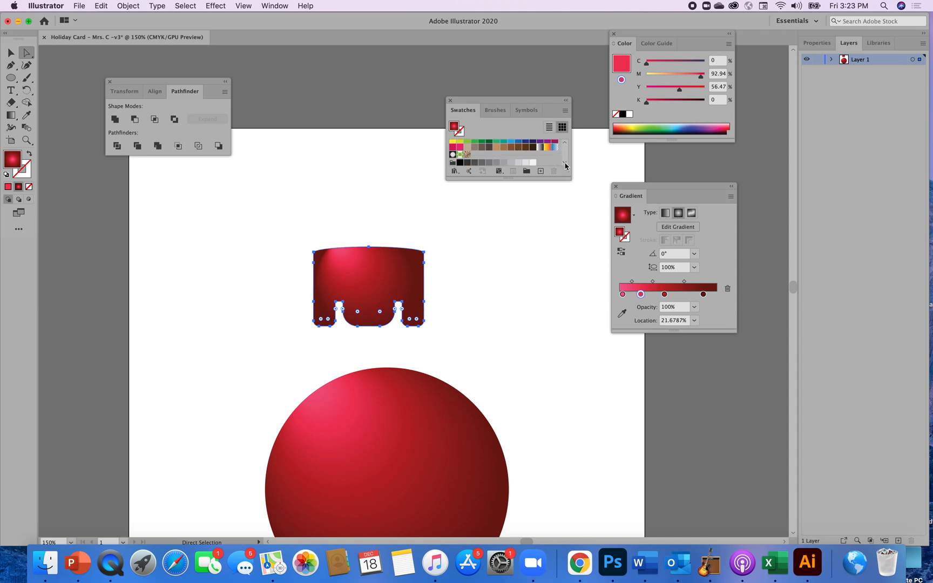
{"action": "left_click", "coordinate": [565, 143]}
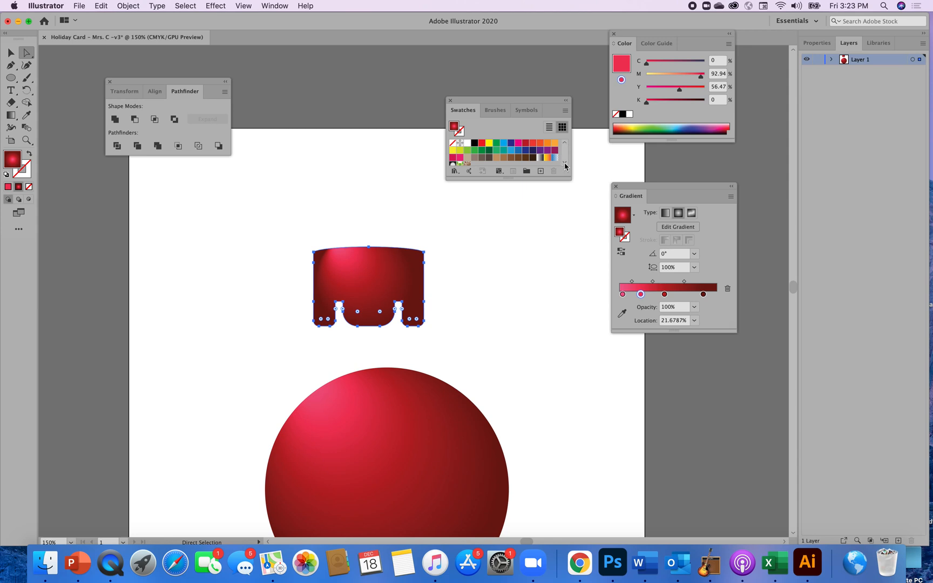
{"action": "left_click", "coordinate": [565, 163]}
{"action": "left_click", "coordinate": [564, 163]}
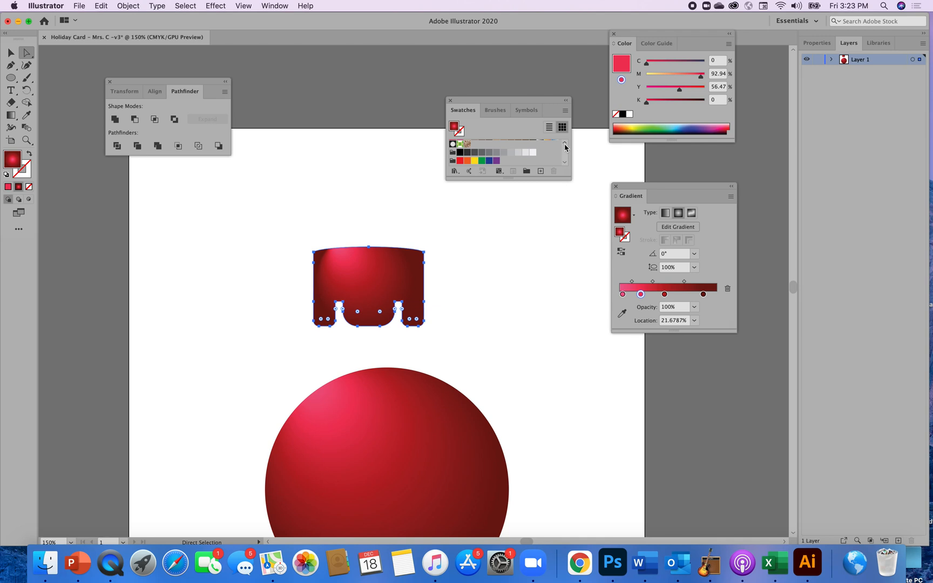
{"action": "left_click", "coordinate": [565, 164]}
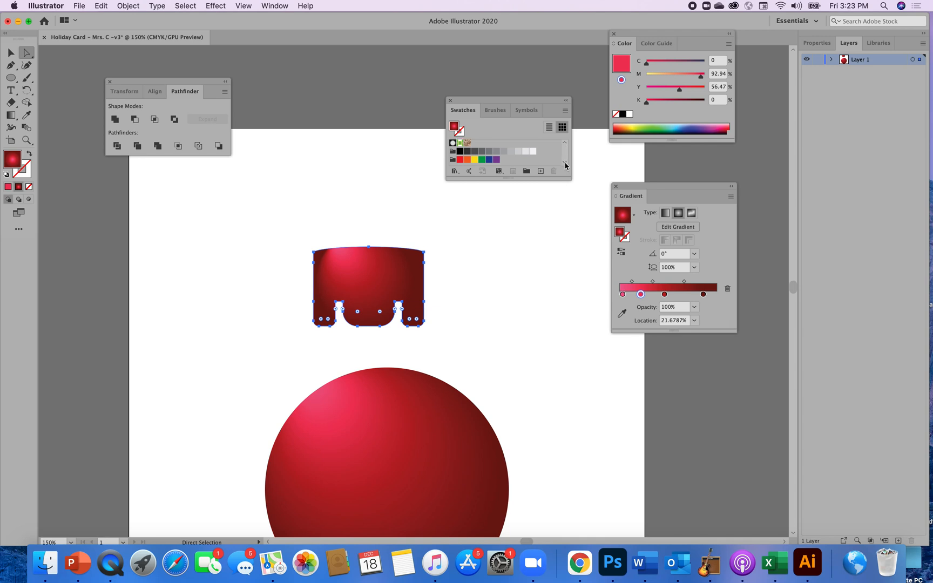
{"action": "left_click", "coordinate": [454, 172]}
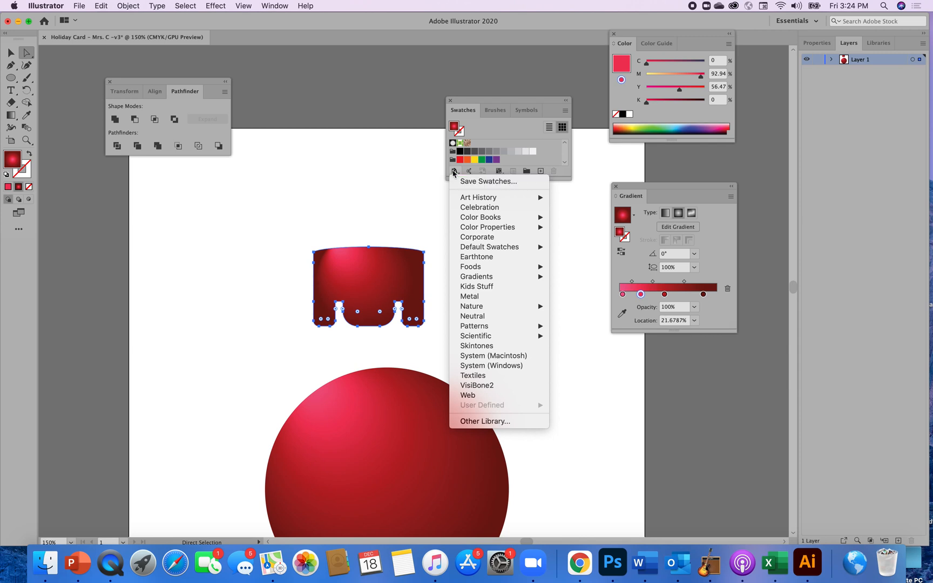
{"action": "left_click", "coordinate": [478, 296]}
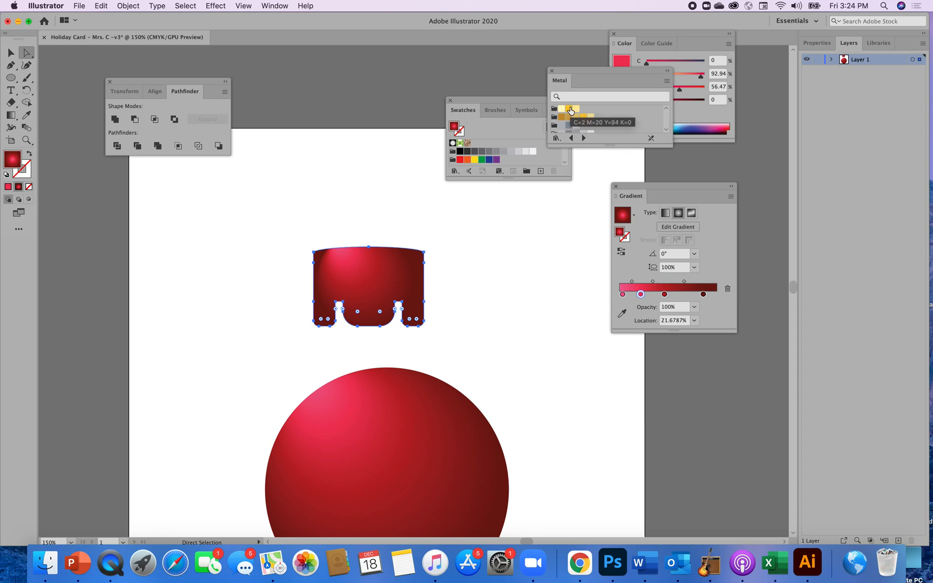
{"action": "left_click", "coordinate": [551, 72]}
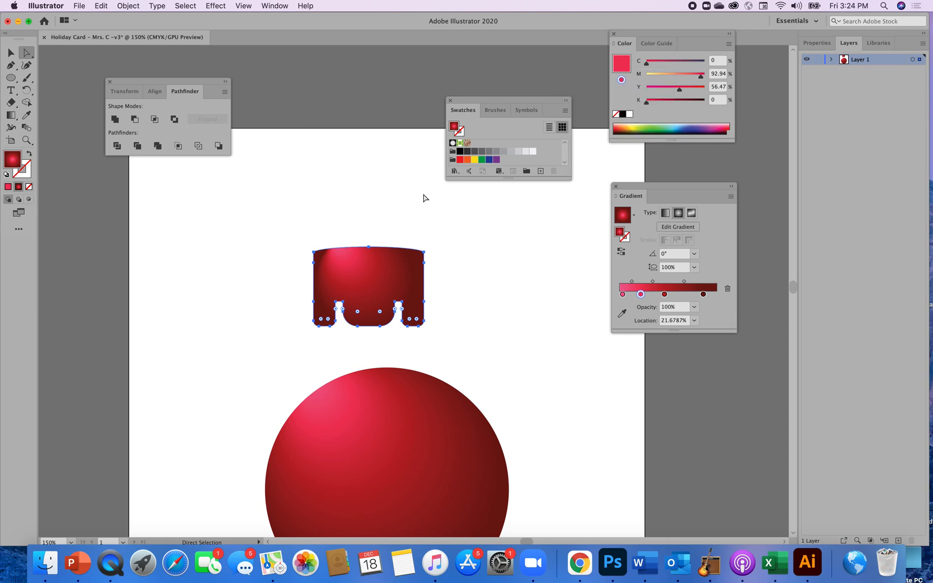
Open the Metals gradient swatch library and move it clear of the Color panel
{"action": "left_click", "coordinate": [454, 171]}
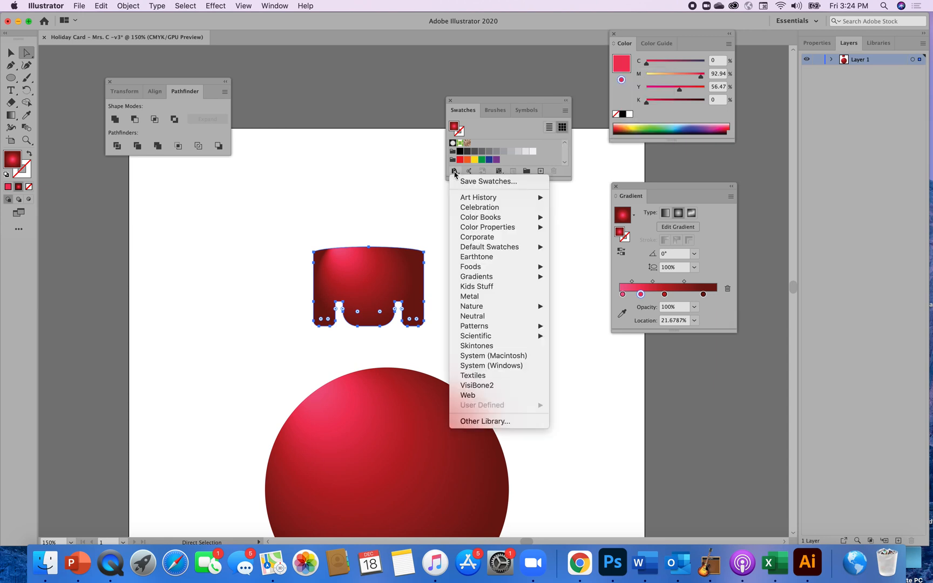
{"action": "mouse_move", "coordinate": [494, 280]}
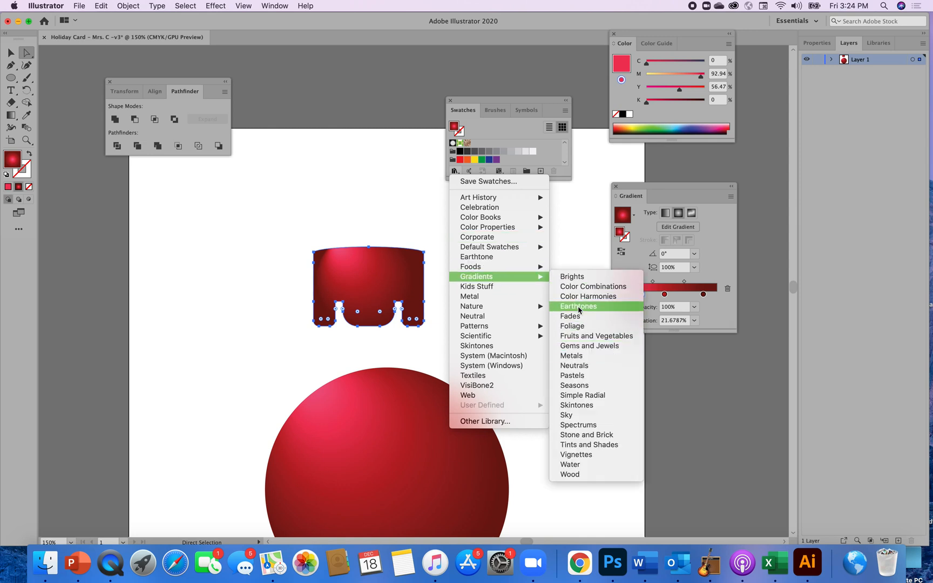
{"action": "left_click", "coordinate": [572, 356]}
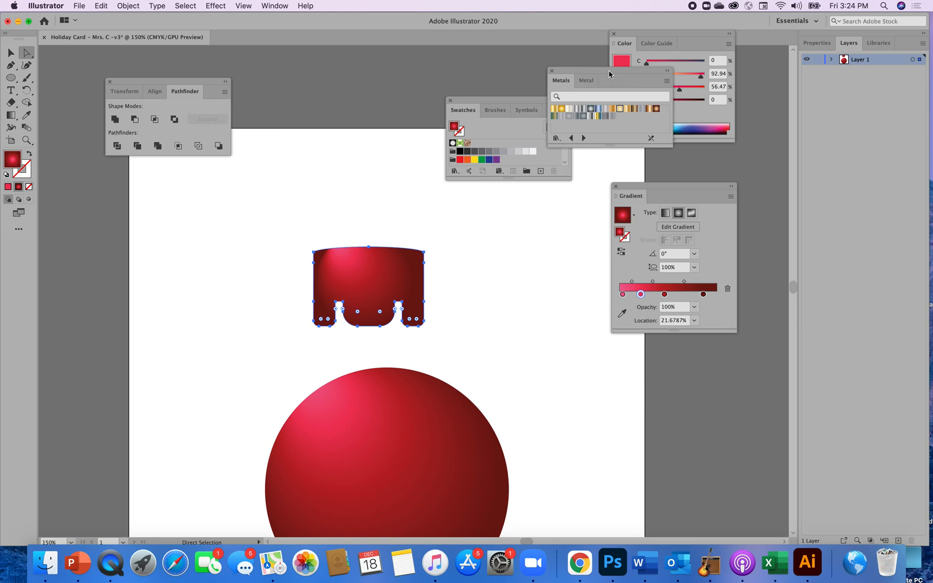
{"action": "left_click_drag", "start_coordinate": [609, 74], "coordinate": [475, 67]}
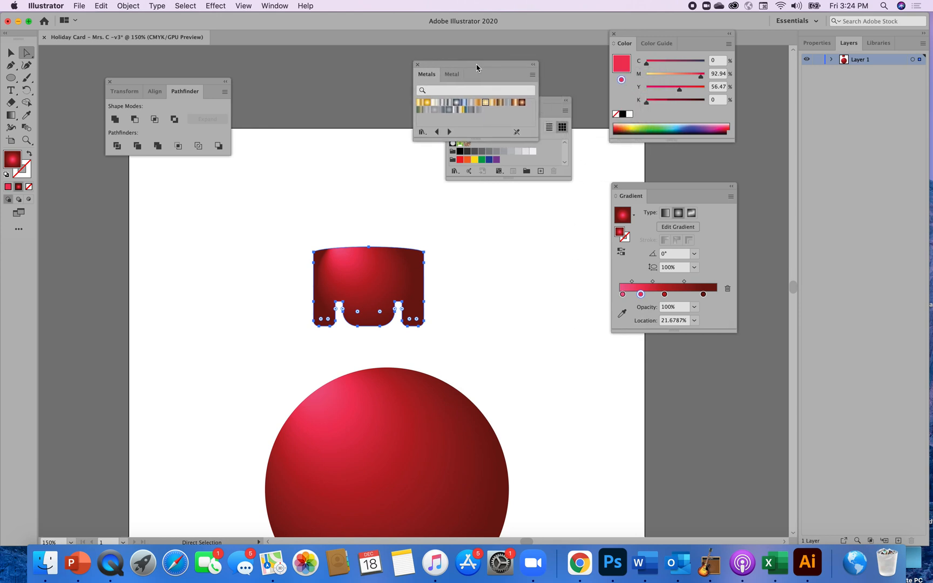
Try out various Metals gradients on the cap, including gold, White Gold, Bronze, copper and Colored Chrome
{"action": "left_click", "coordinate": [420, 105]}
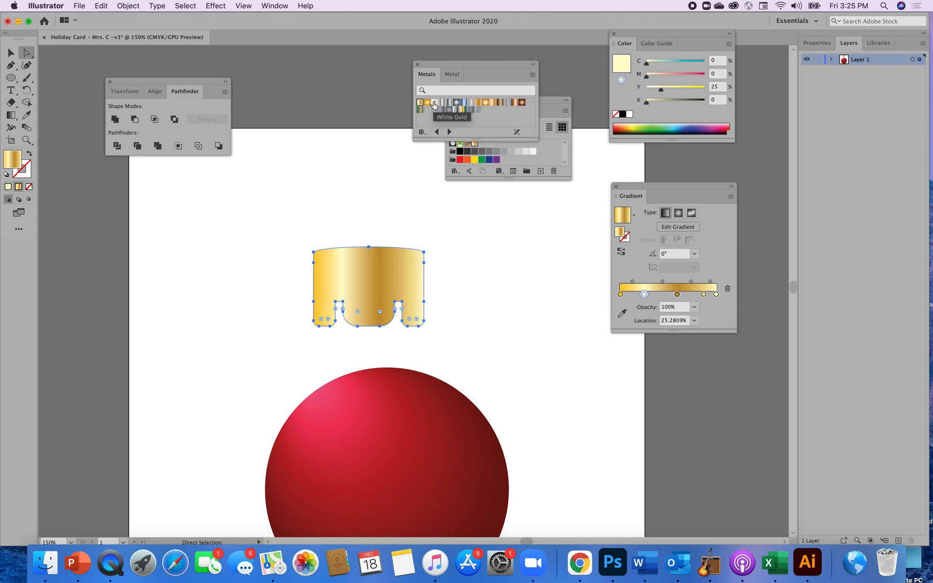
{"action": "left_click", "coordinate": [433, 103]}
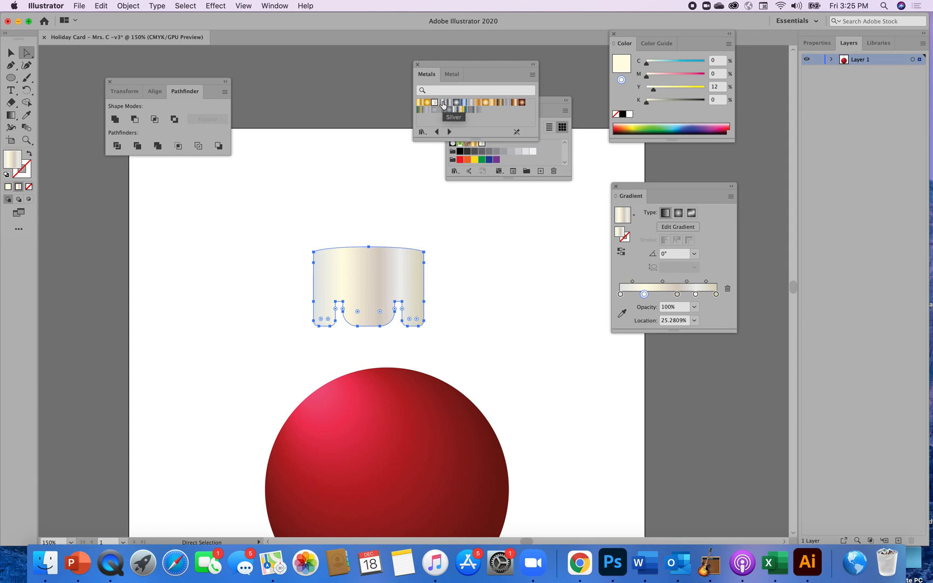
{"action": "left_click", "coordinate": [470, 106]}
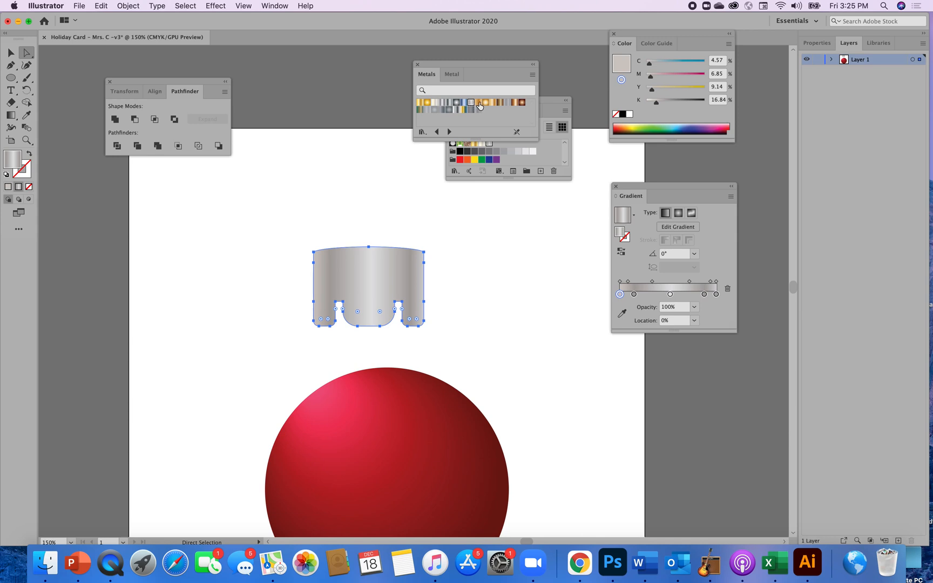
{"action": "left_click", "coordinate": [478, 103]}
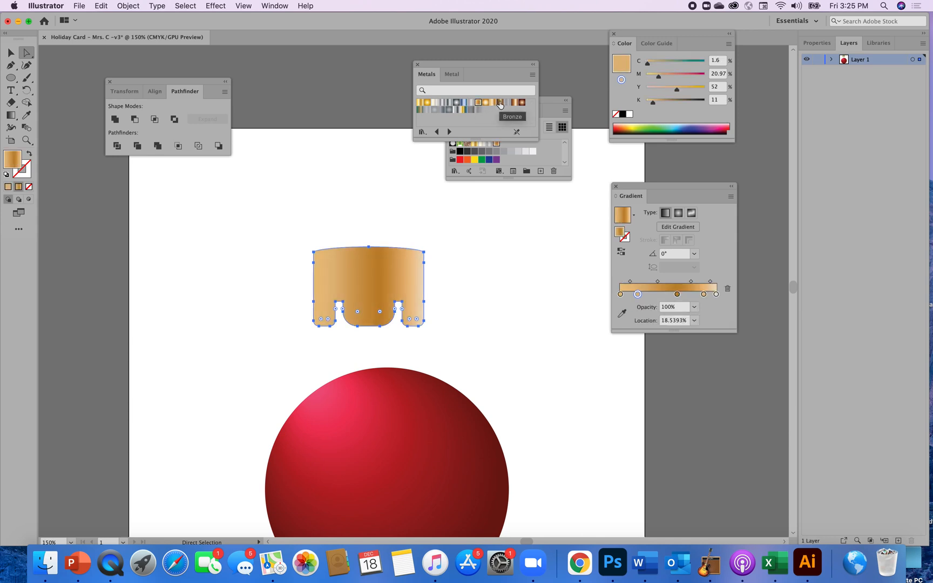
{"action": "left_click", "coordinate": [500, 104]}
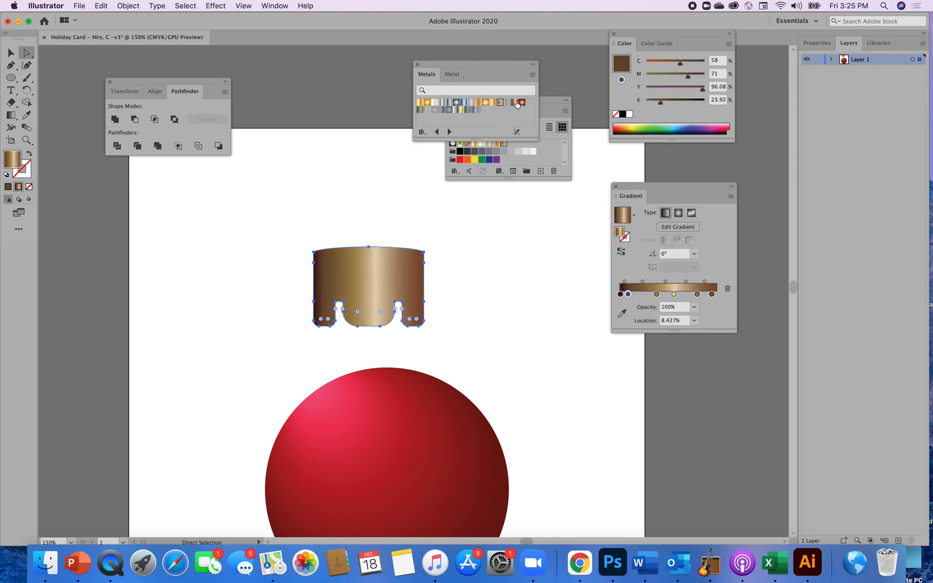
{"action": "left_click", "coordinate": [516, 103]}
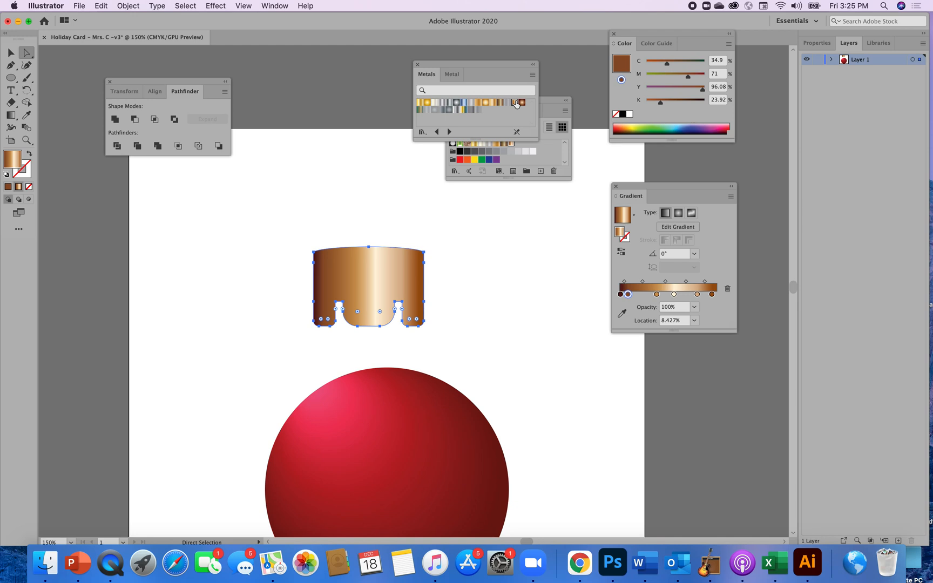
{"action": "left_click", "coordinate": [420, 111]}
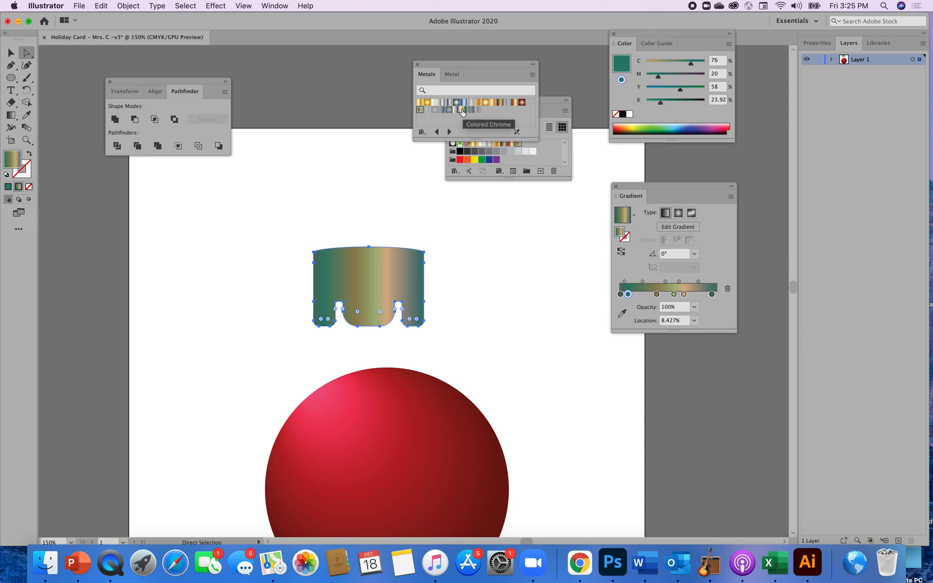
{"action": "left_click", "coordinate": [462, 111]}
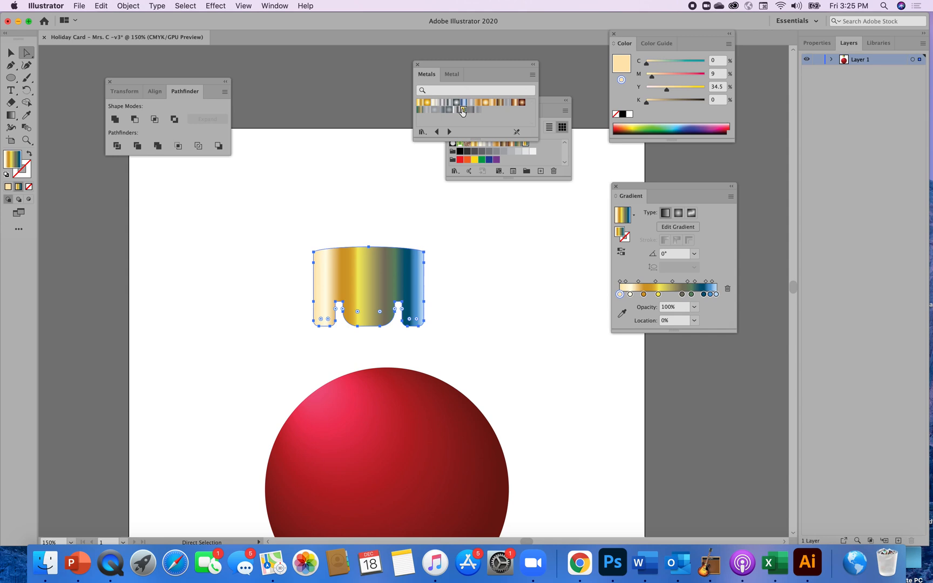
{"action": "left_click", "coordinate": [433, 103]}
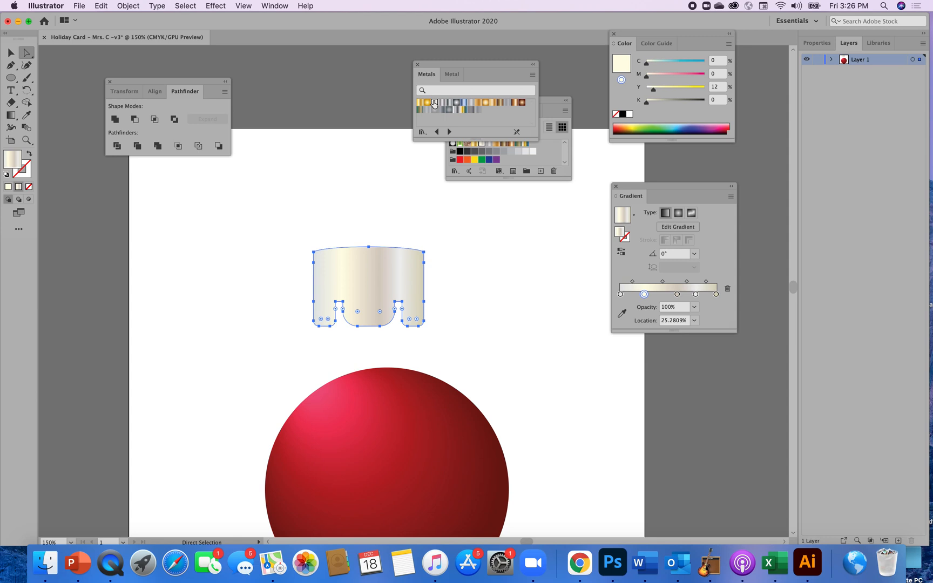
{"action": "left_click", "coordinate": [514, 103]}
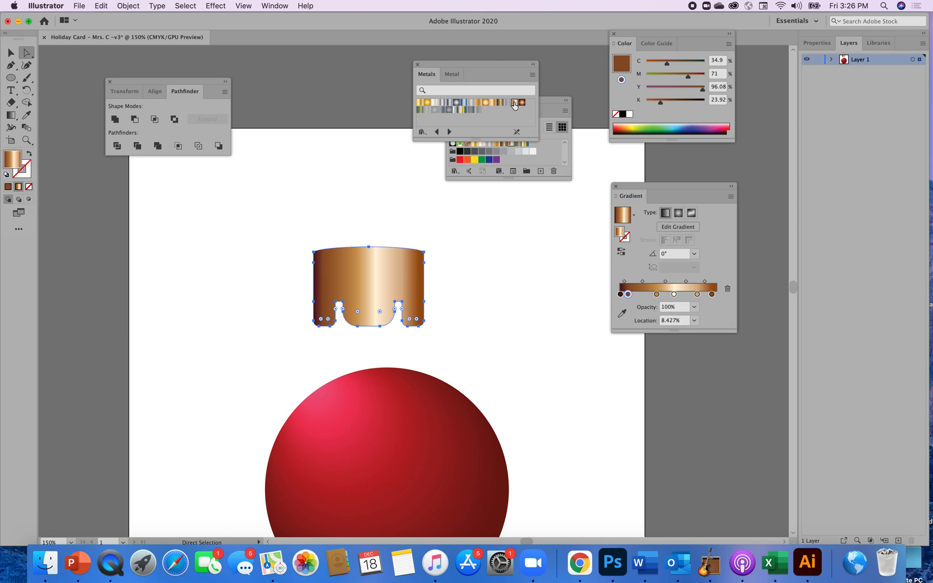
Fill the cap with the Bronze gradient from the Metals library and deselect it
{"action": "left_click", "coordinate": [497, 103]}
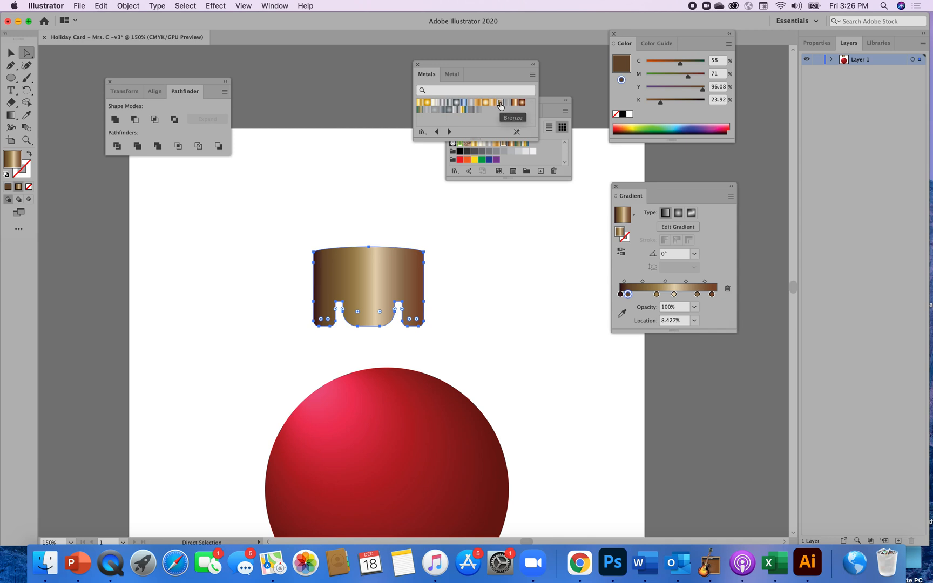
{"action": "left_click", "coordinate": [511, 279]}
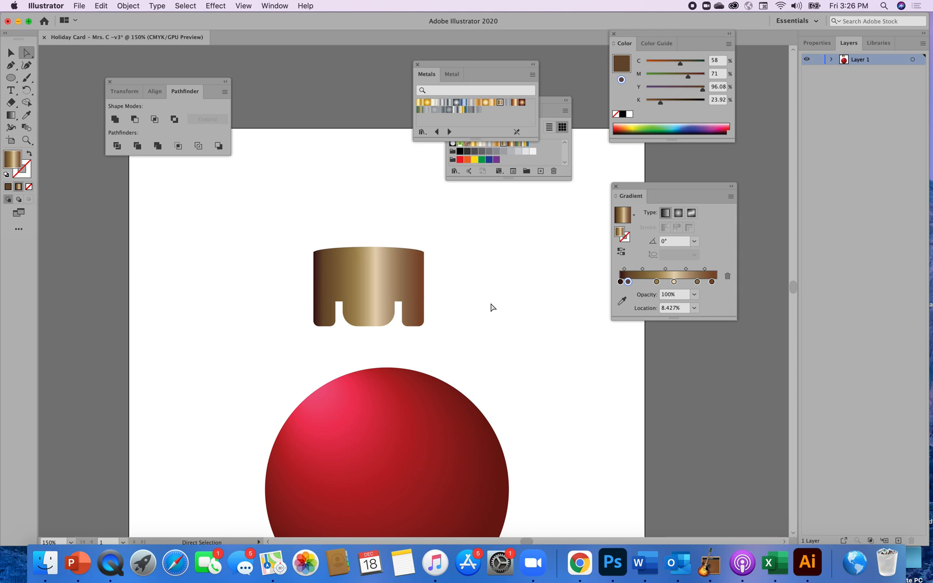
{"action": "left_click", "coordinate": [373, 278]}
{"action": "left_click", "coordinate": [465, 272]}
Draw a circle above the cap, centre it over the cap and enlarge it slightly so it overlaps the cap's upper edge
{"action": "left_click", "coordinate": [12, 79]}
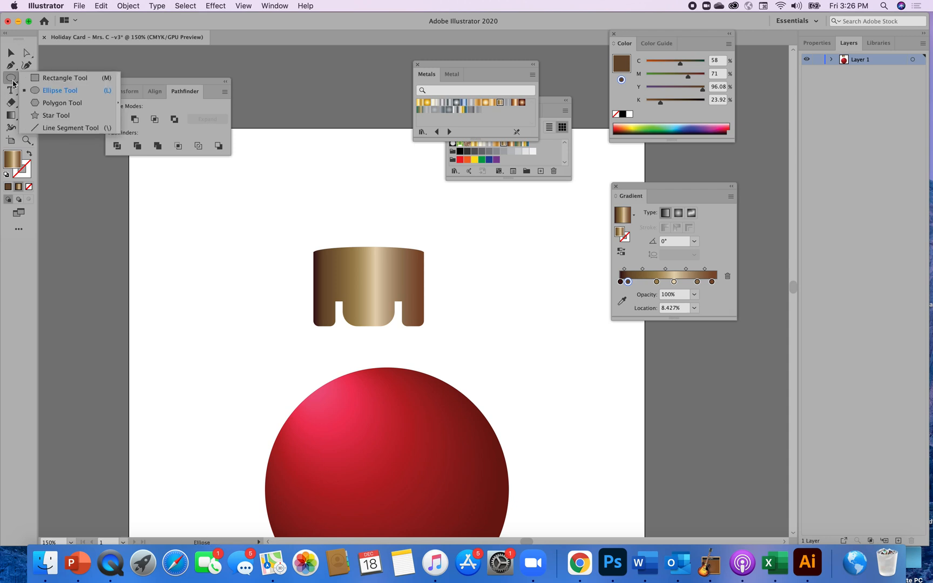
{"action": "left_click", "coordinate": [38, 93]}
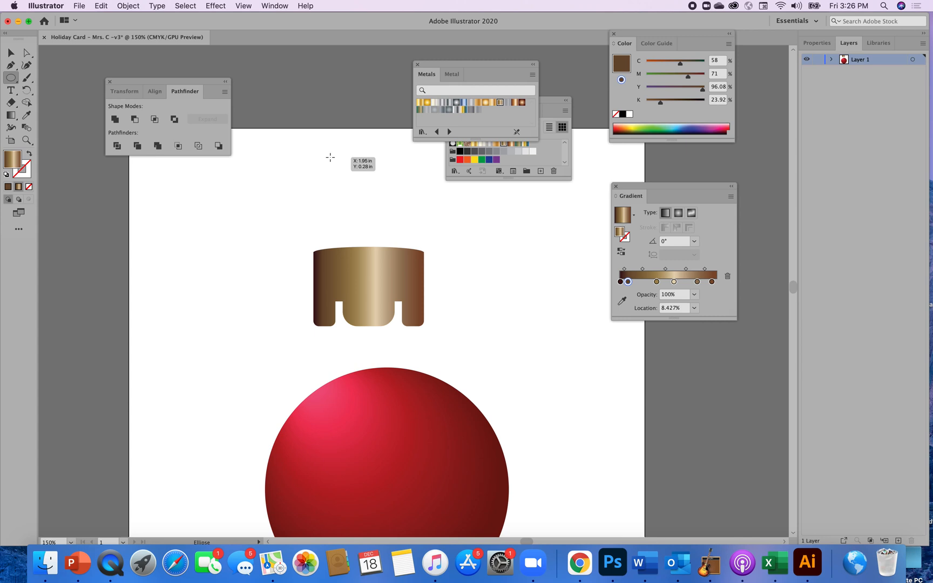
{"action": "left_click_drag", "start_coordinate": [330, 157], "coordinate": [409, 251]}
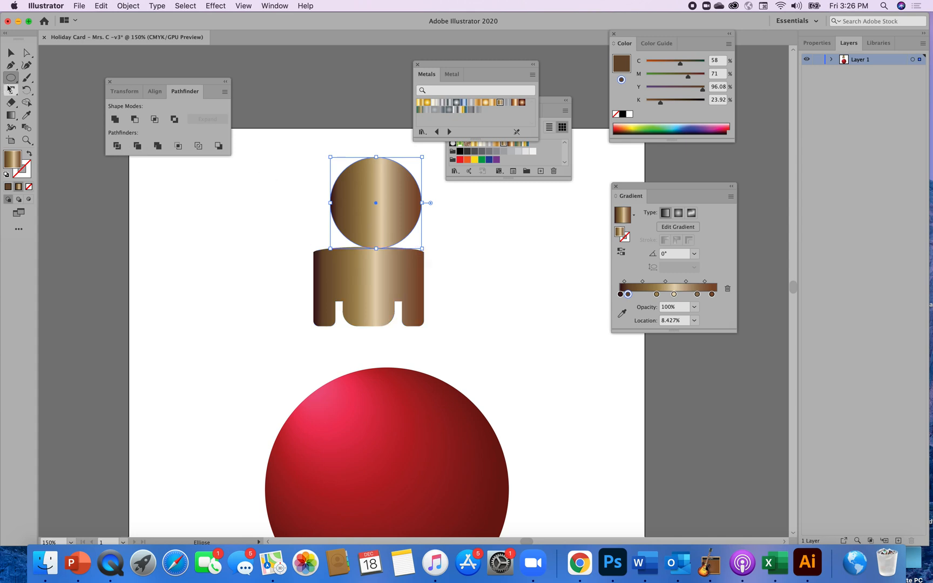
{"action": "left_click", "coordinate": [8, 56]}
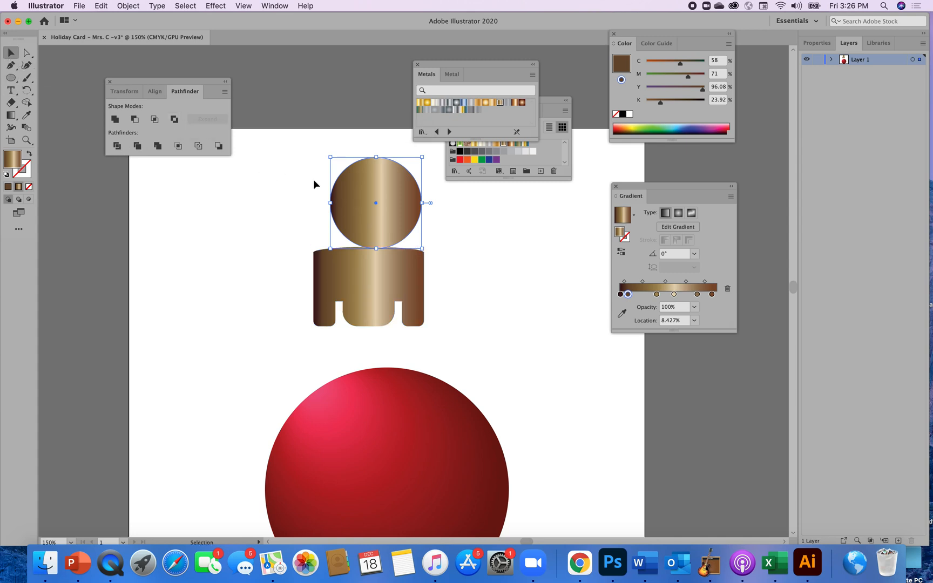
{"action": "left_click_drag", "start_coordinate": [393, 211], "coordinate": [389, 215]}
{"action": "left_click_drag", "start_coordinate": [326, 162], "coordinate": [318, 154]}
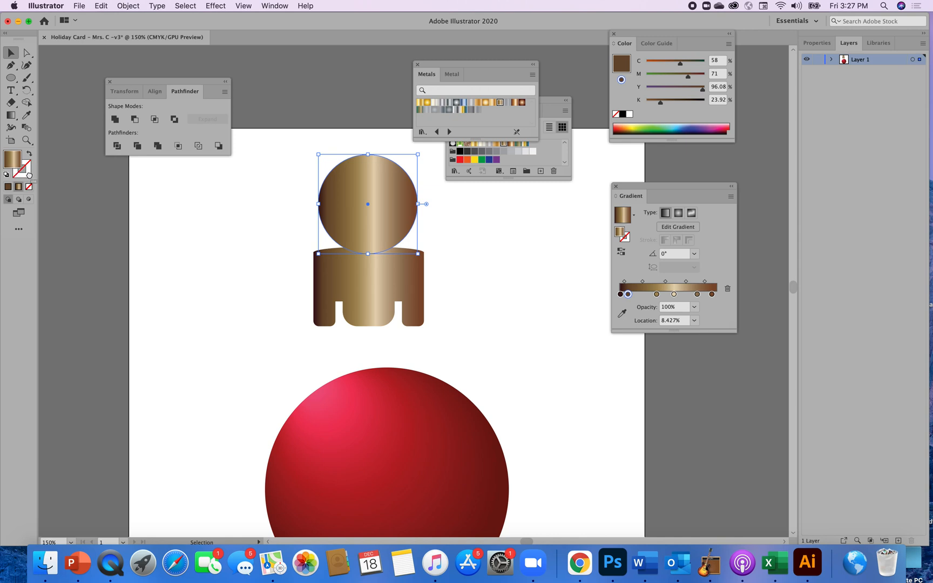
Copy the circle's bronze gradient fill to its stroke, set the fill to None and deselect the circle
{"action": "left_click_drag", "start_coordinate": [13, 160], "coordinate": [30, 175]}
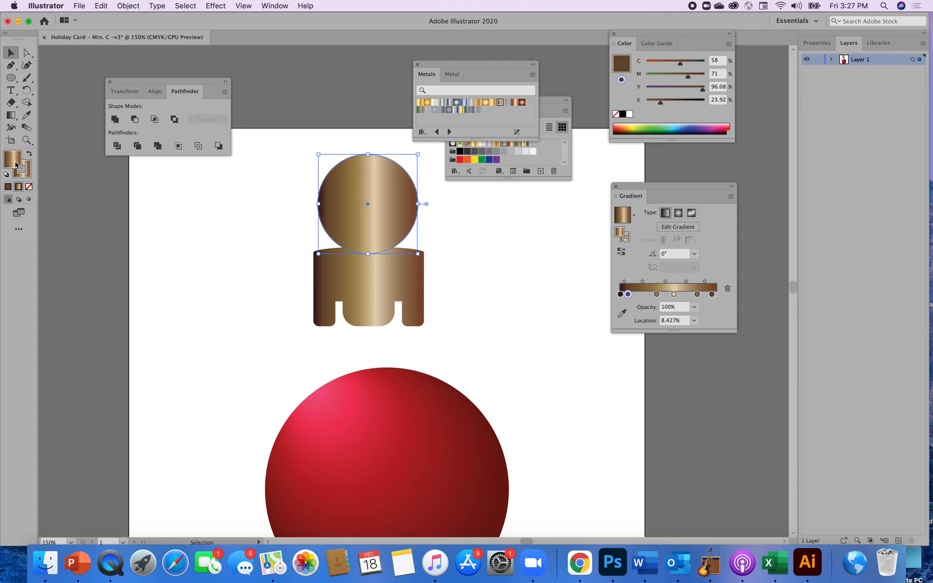
{"action": "left_click", "coordinate": [30, 187]}
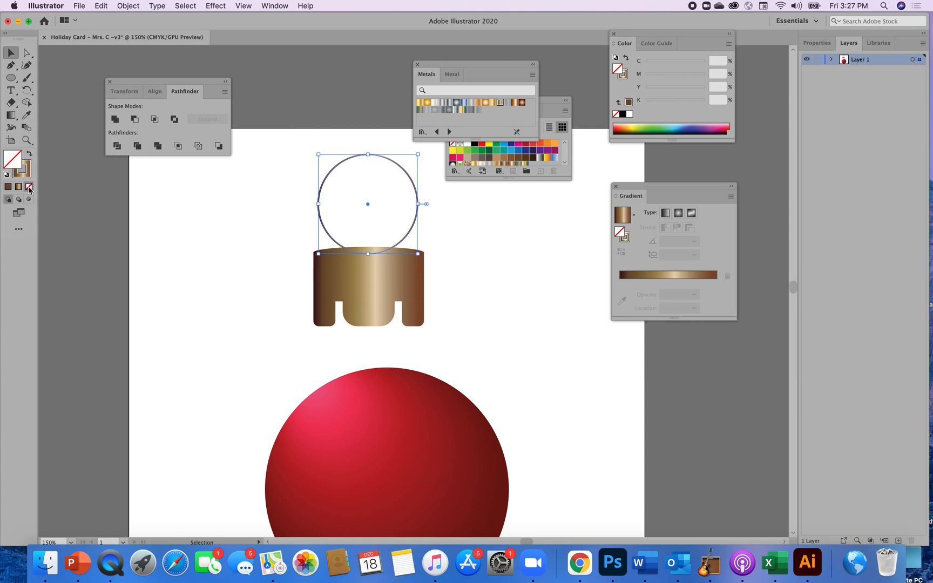
{"action": "left_click", "coordinate": [202, 261]}
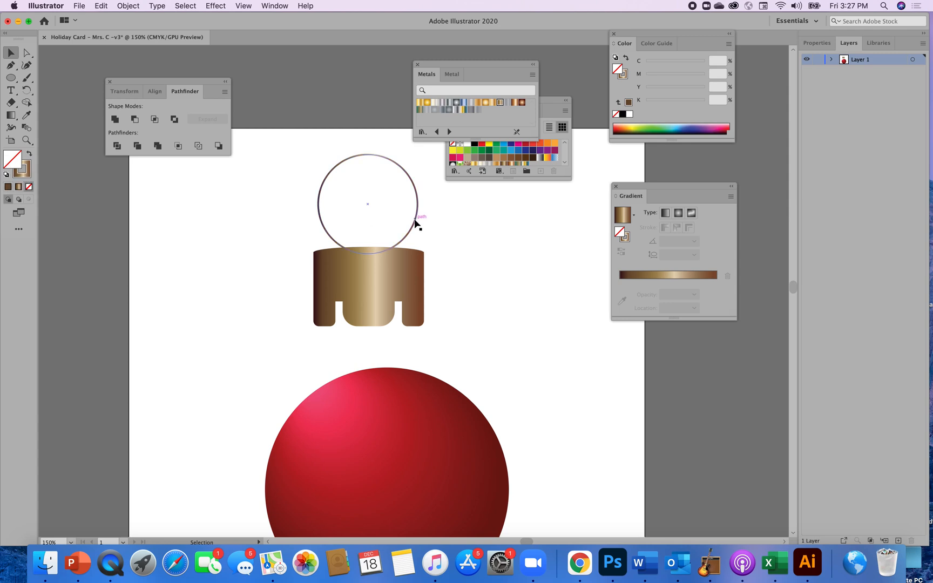
Select the hanging ring above the cap and set its stroke weight to 4 pt
{"action": "left_click", "coordinate": [817, 43]}
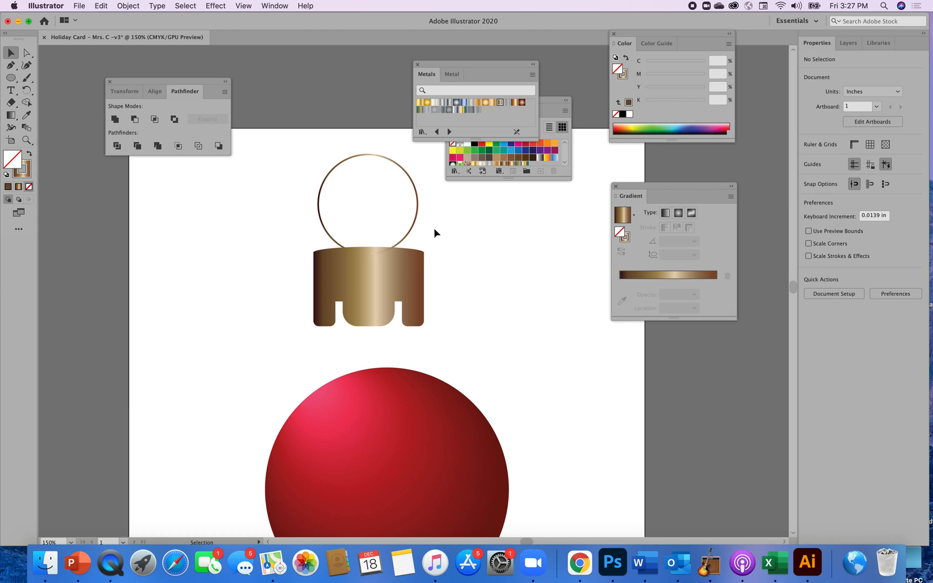
{"action": "left_click", "coordinate": [414, 226]}
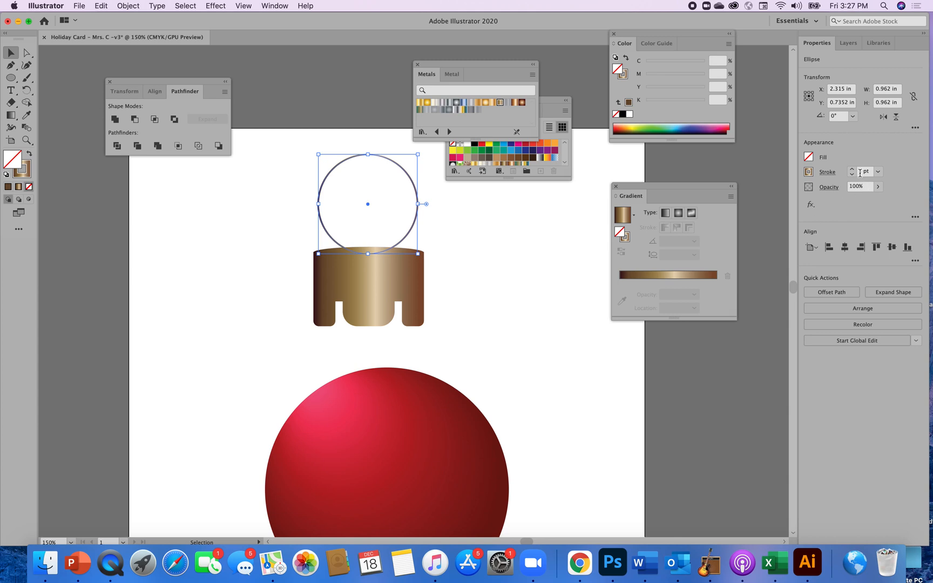
{"action": "left_click", "coordinate": [29, 176]}
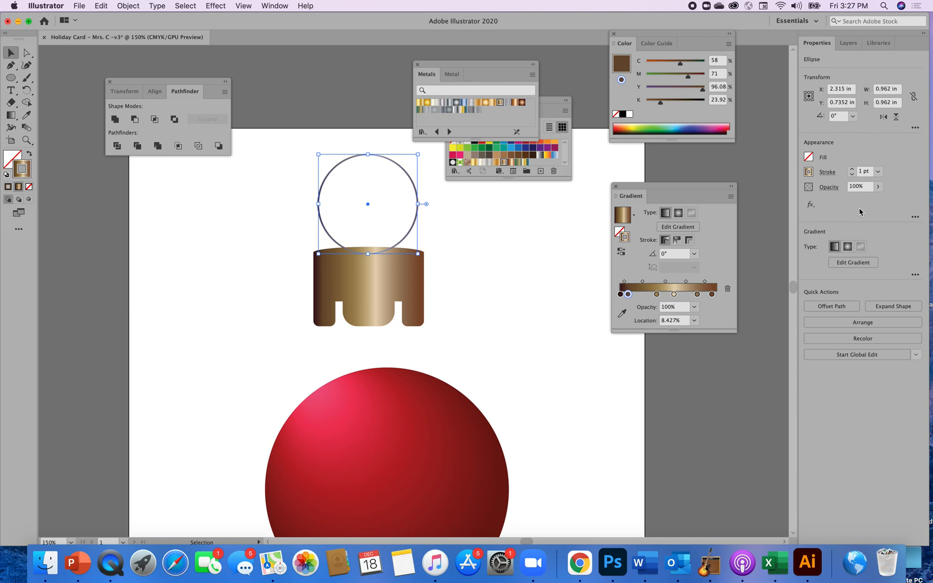
{"action": "left_click", "coordinate": [852, 170]}
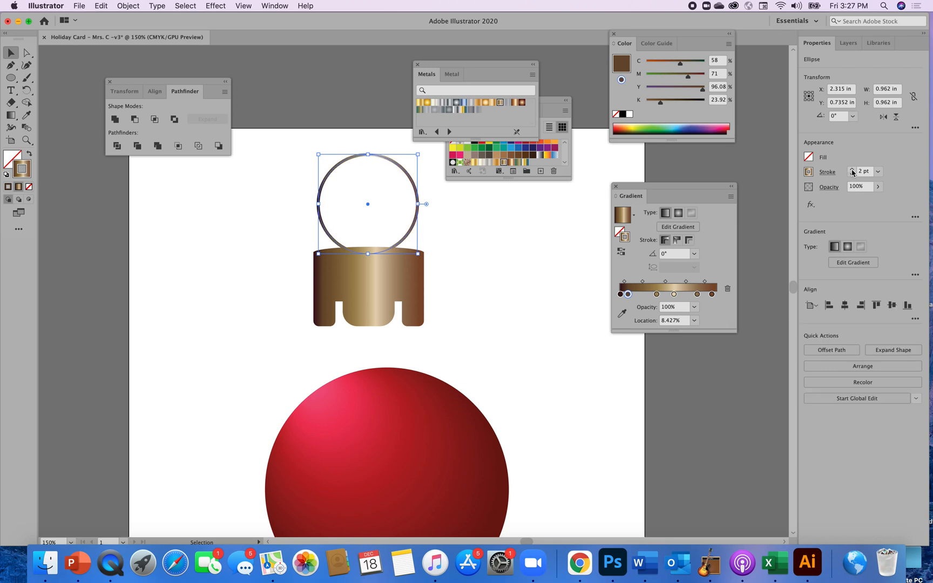
{"action": "left_click", "coordinate": [852, 170]}
{"action": "left_click", "coordinate": [852, 170]}
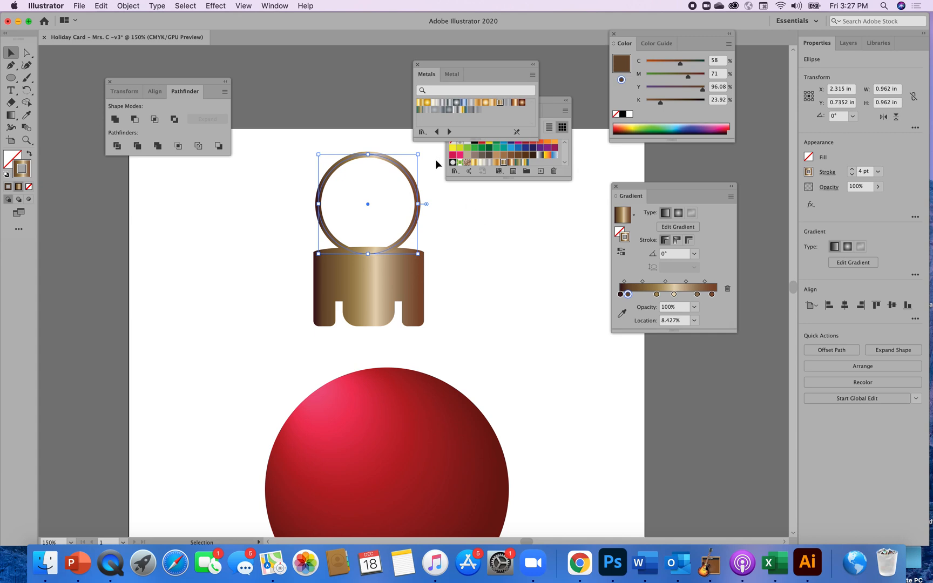
Shrink the ring to about 0.89 in across, recentre it over the cap and deselect it
{"action": "left_click_drag", "start_coordinate": [419, 155], "coordinate": [410, 161]}
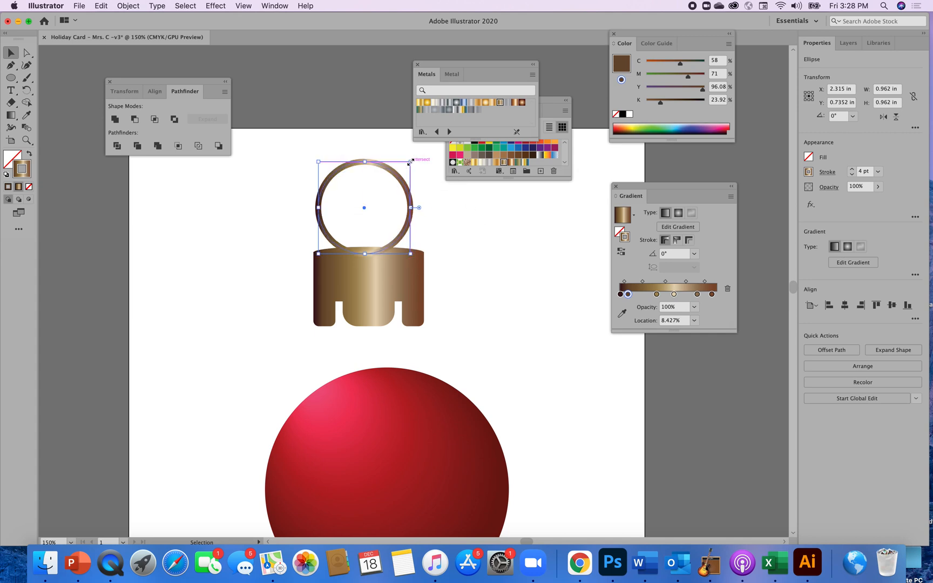
{"action": "left_click", "coordinate": [371, 187]}
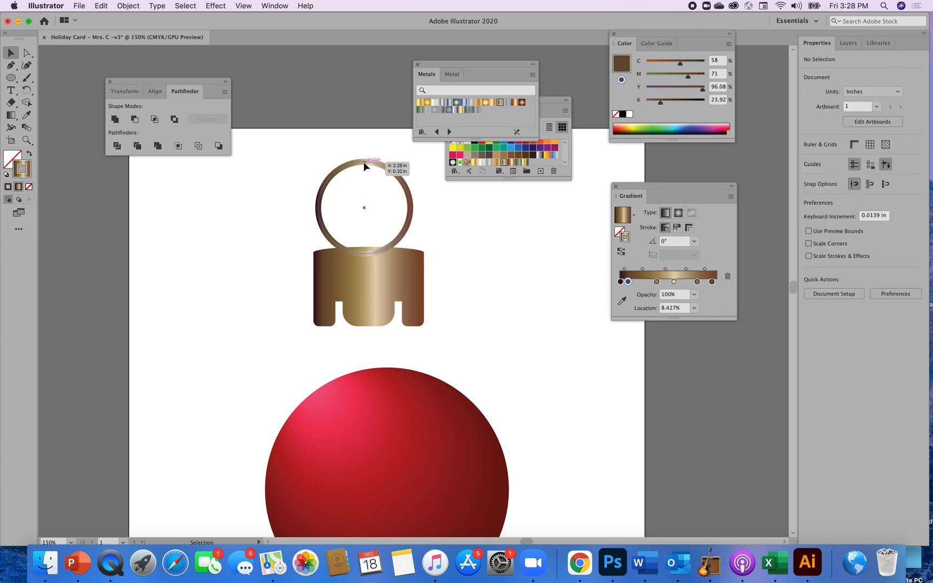
{"action": "left_click_drag", "start_coordinate": [364, 160], "coordinate": [369, 161]}
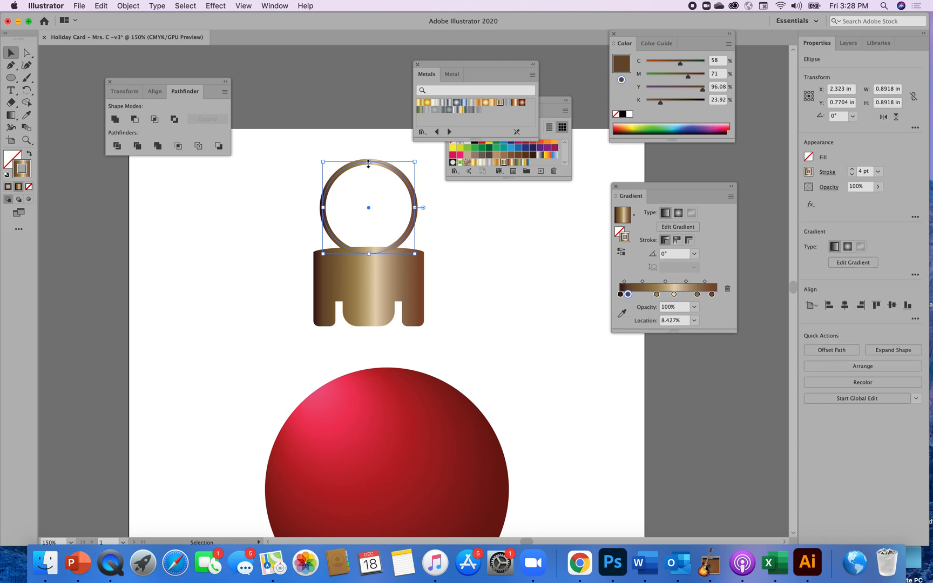
{"action": "left_click", "coordinate": [486, 232]}
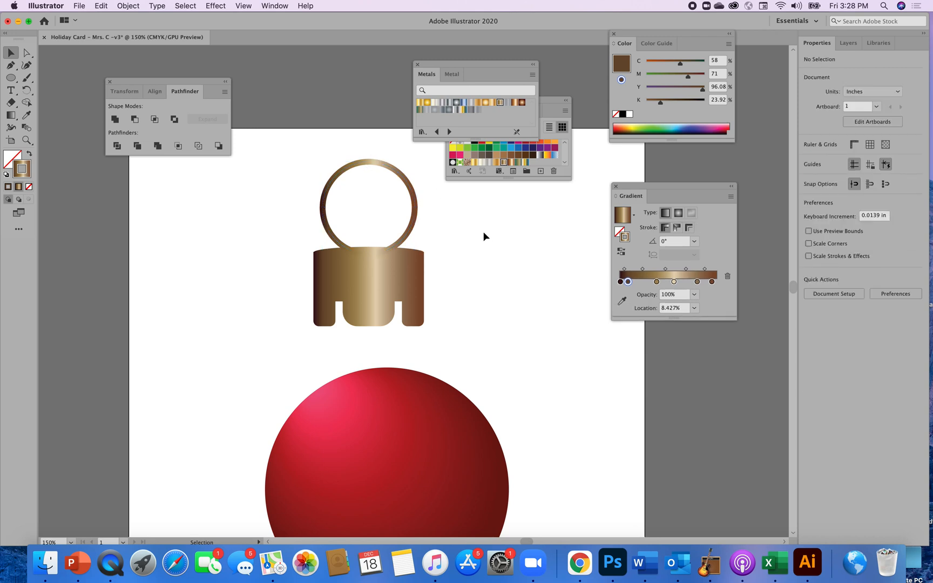
Thicken the ring's stroke to 5 pt and deselect the ring
{"action": "left_click", "coordinate": [415, 209]}
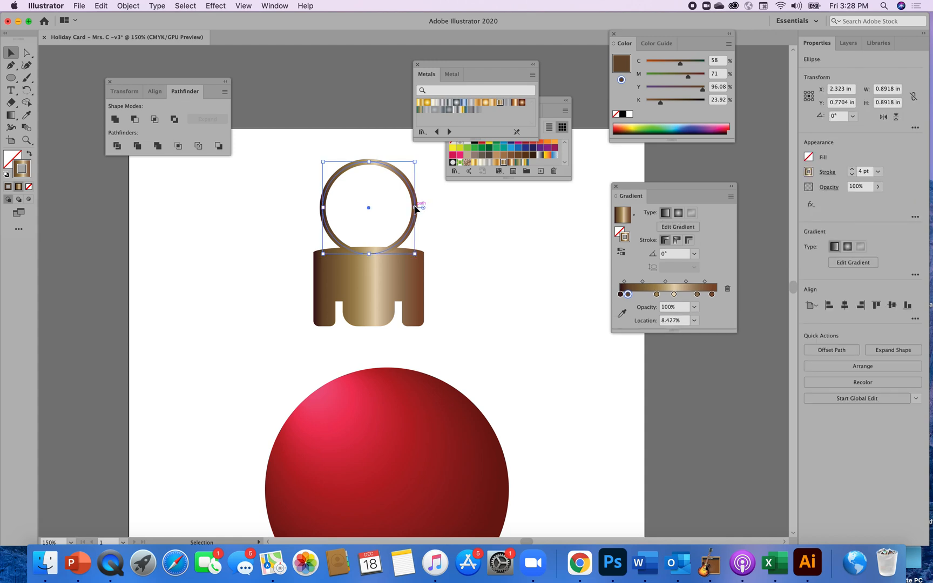
{"action": "left_click", "coordinate": [852, 169]}
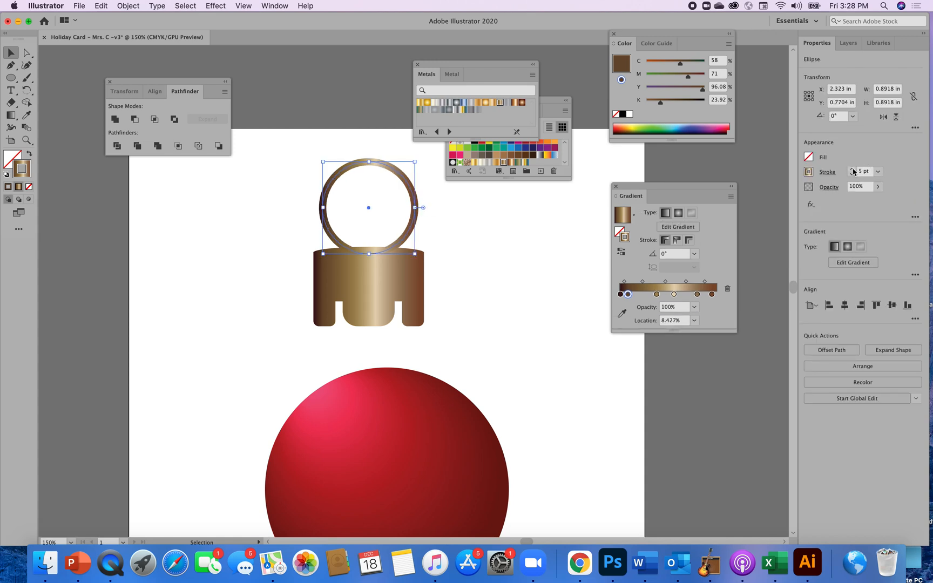
{"action": "left_click", "coordinate": [557, 284]}
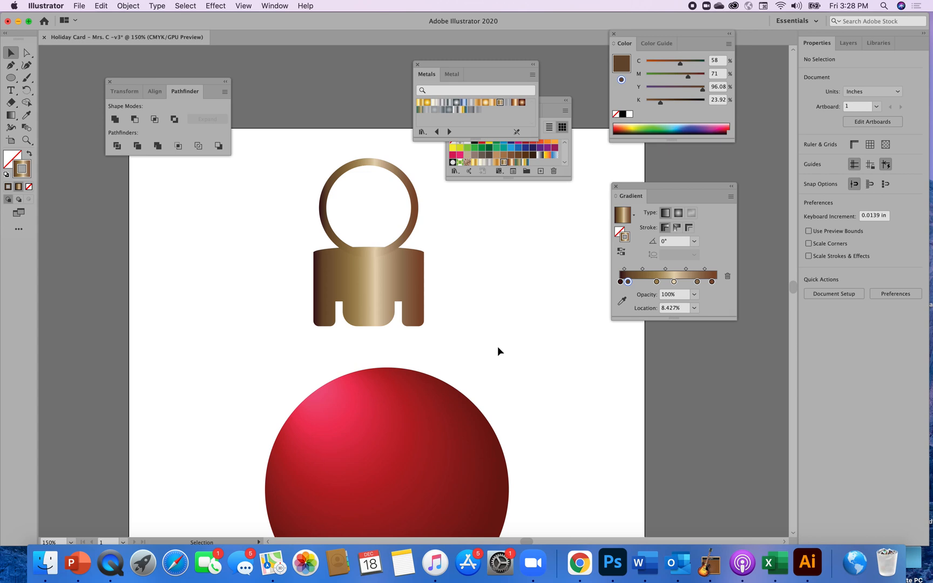
Send the ring to the back so it sits behind the cap, and deselect it
{"action": "left_click", "coordinate": [412, 227]}
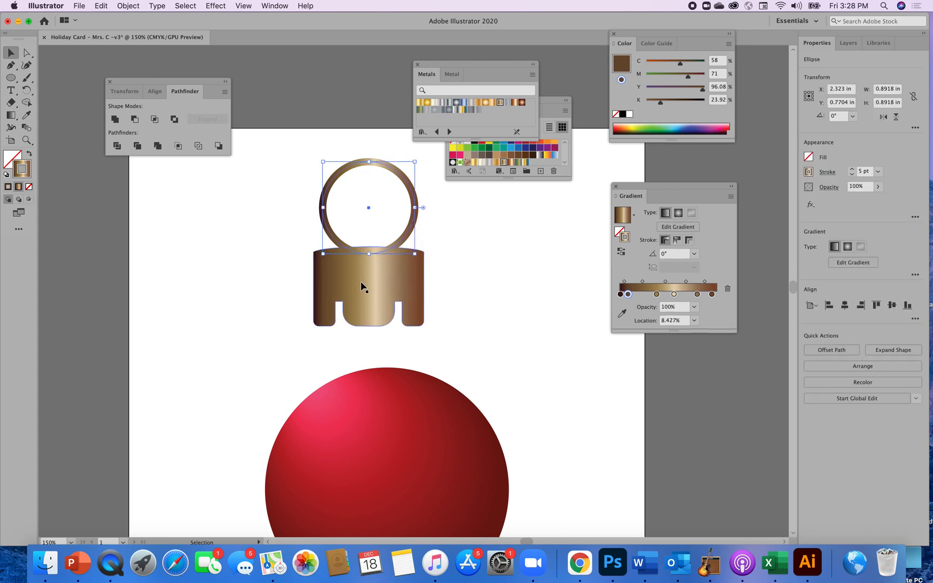
{"action": "left_click", "coordinate": [131, 6]}
{"action": "mouse_move", "coordinate": [139, 29]}
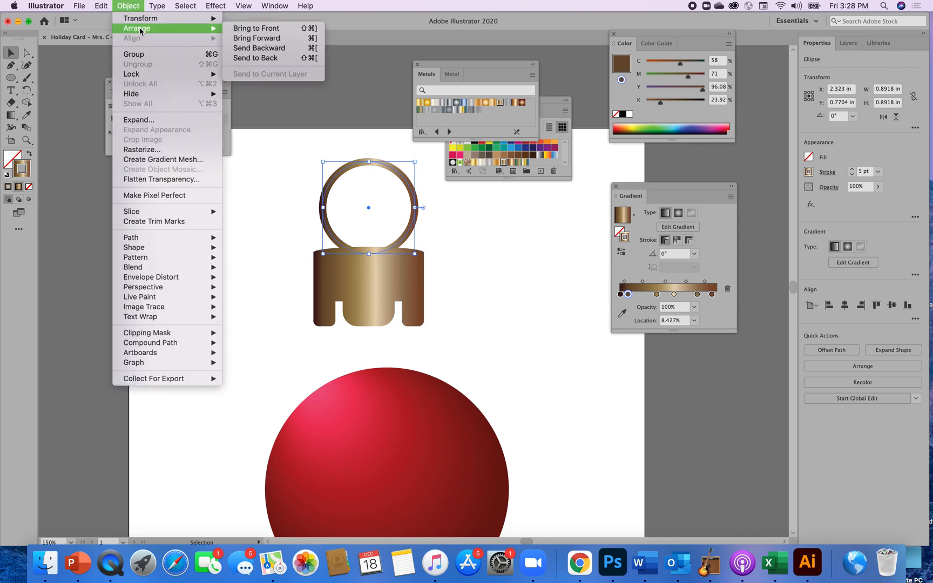
{"action": "left_click", "coordinate": [242, 58]}
{"action": "left_click", "coordinate": [525, 324]}
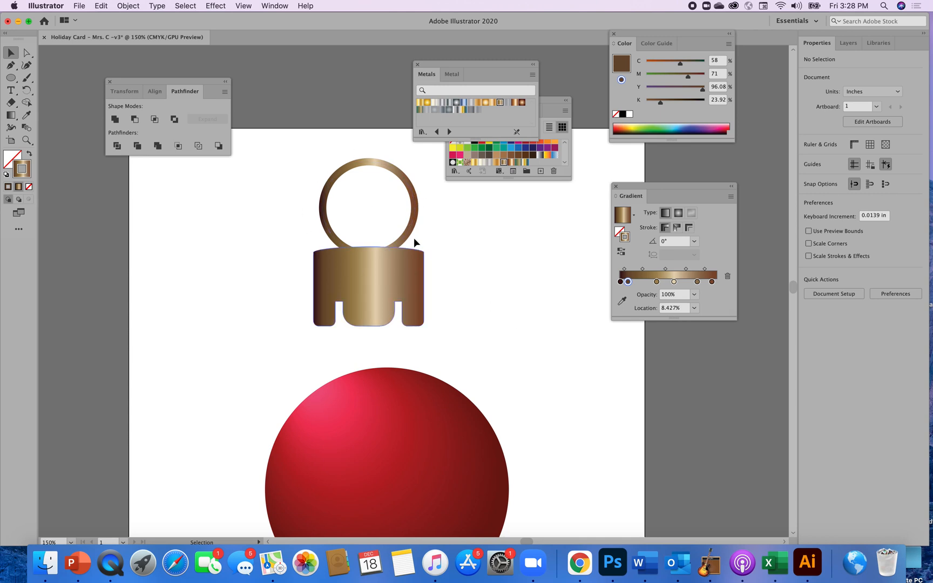
Try the ring's bronze stroke gradient along the stroke, settle on applying it across the stroke, and deselect the ring
{"action": "left_click", "coordinate": [411, 187]}
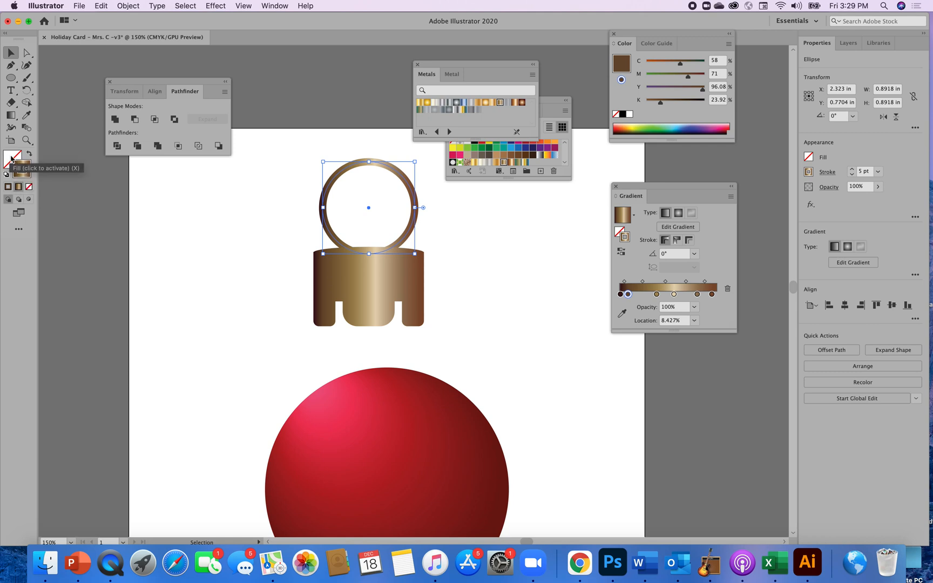
{"action": "left_click", "coordinate": [22, 168]}
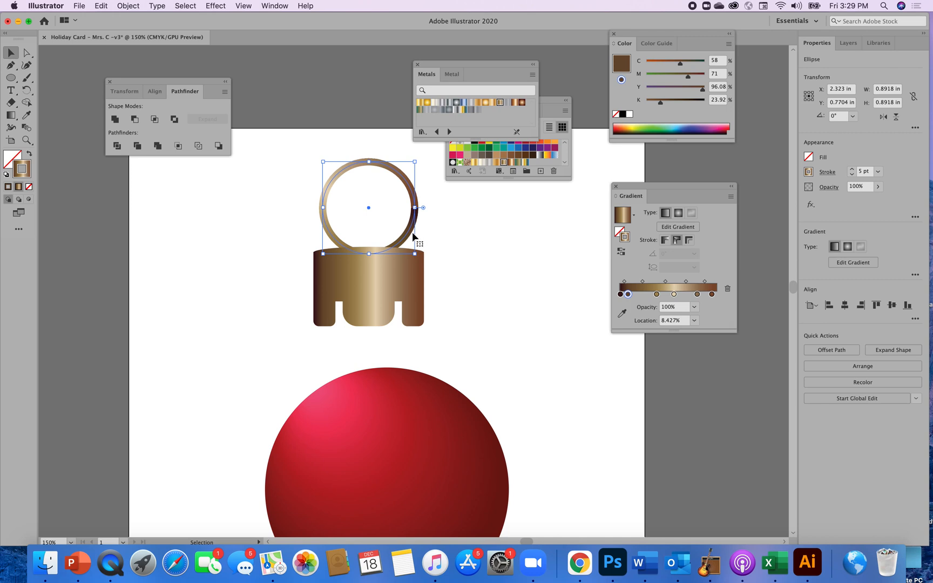
{"action": "left_click", "coordinate": [689, 241]}
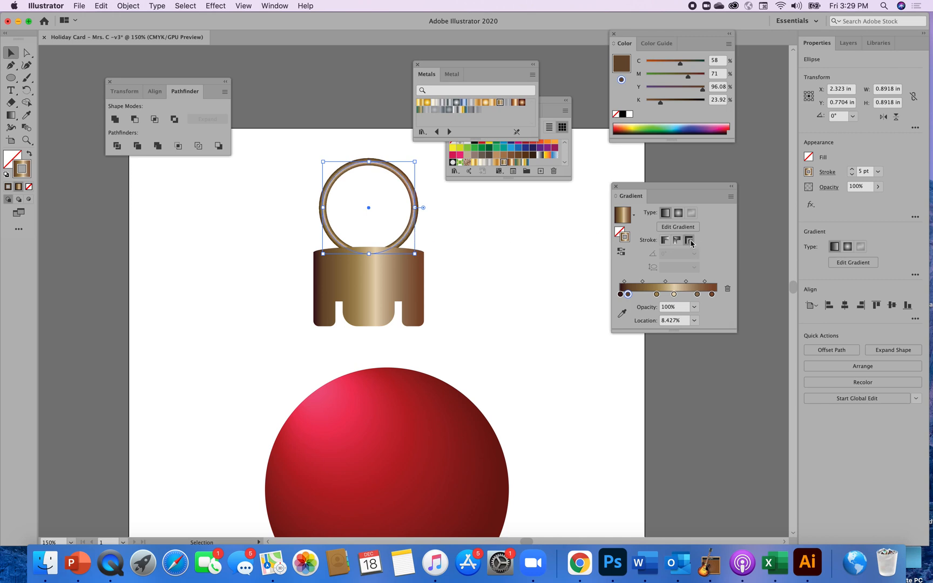
{"action": "left_click", "coordinate": [522, 223]}
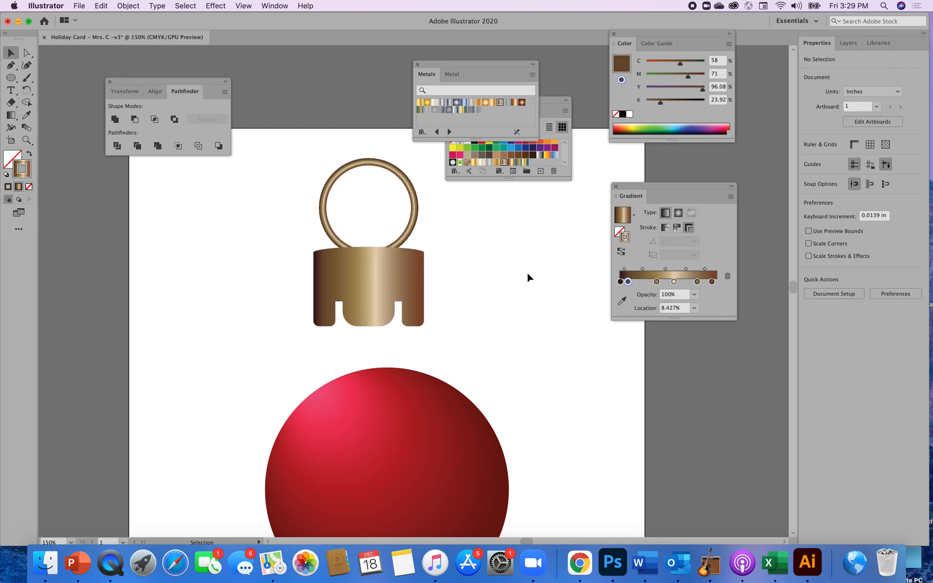
Thicken the ring's stroke to 6 pt, deselect the ring and move the Gradient panel off the artboard
{"action": "left_click", "coordinate": [415, 218]}
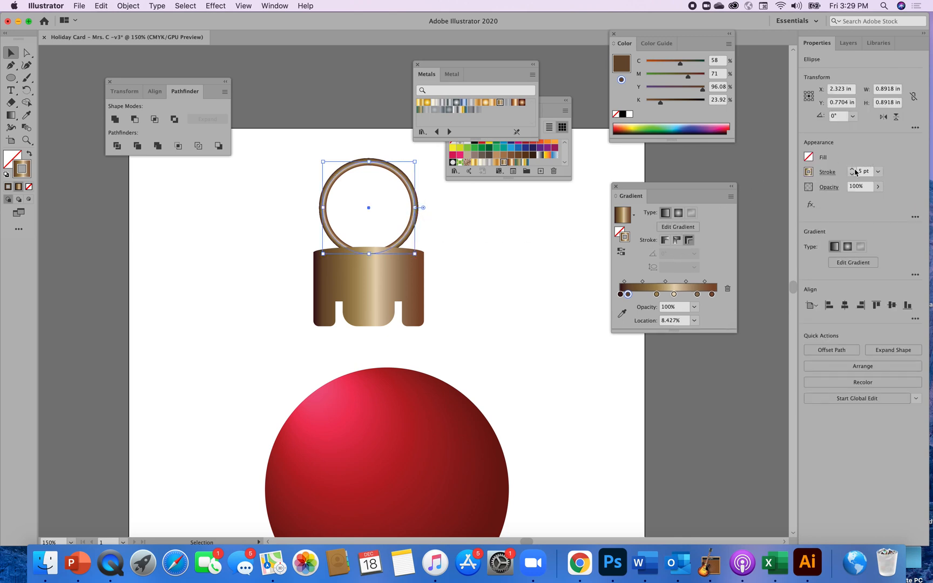
{"action": "left_click", "coordinate": [851, 169]}
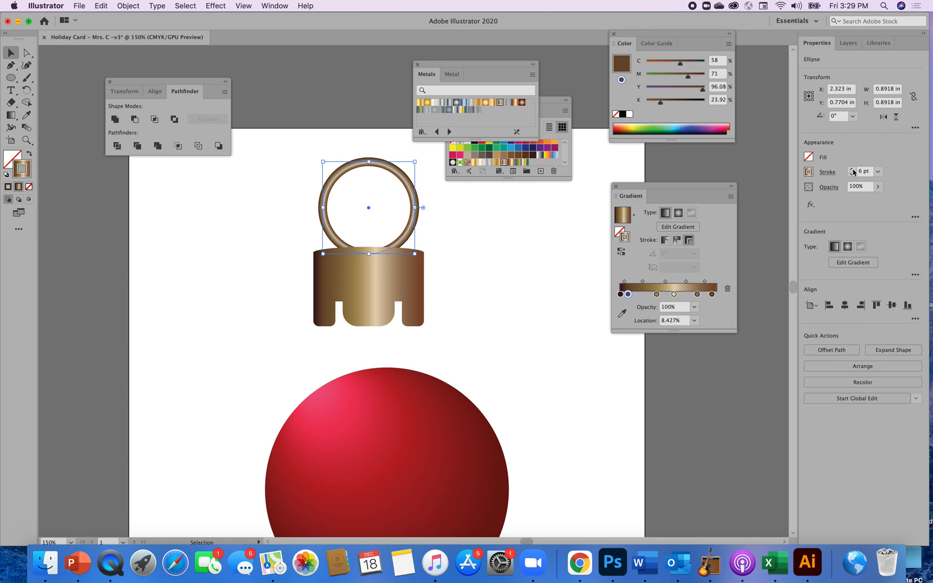
{"action": "left_click", "coordinate": [535, 296]}
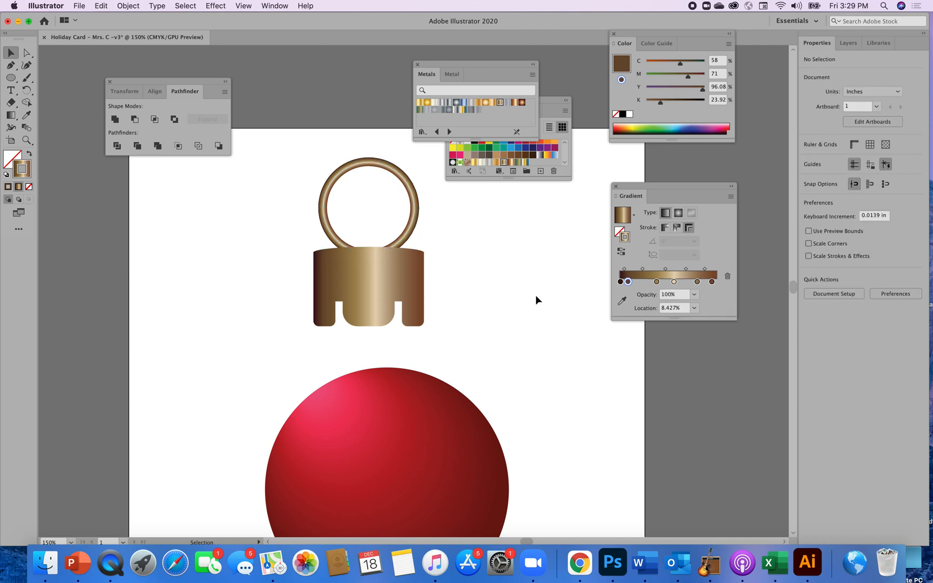
{"action": "left_click_drag", "start_coordinate": [672, 190], "coordinate": [732, 195]}
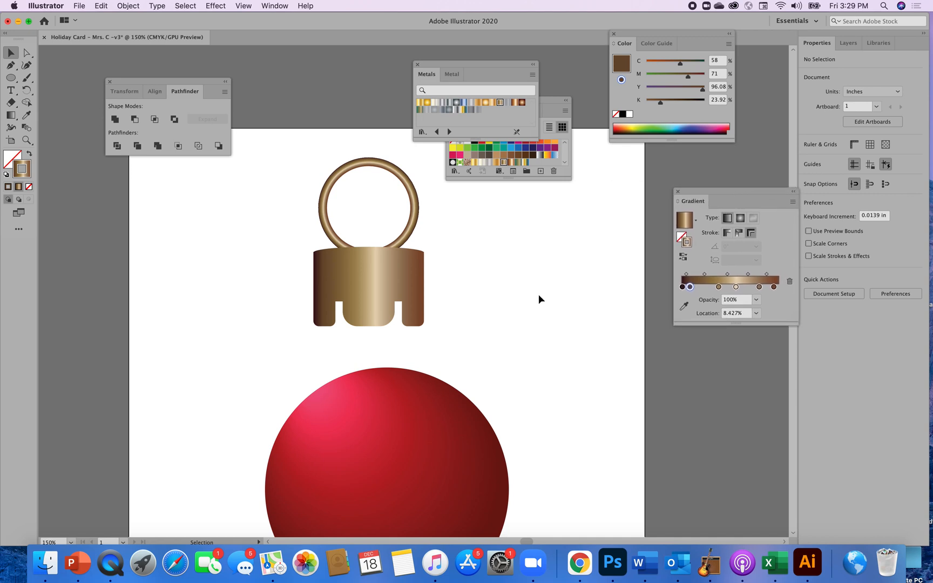
Reduce the ring to about 0.82 in across, centre it over the cap again and deselect it
{"action": "left_click", "coordinate": [415, 218]}
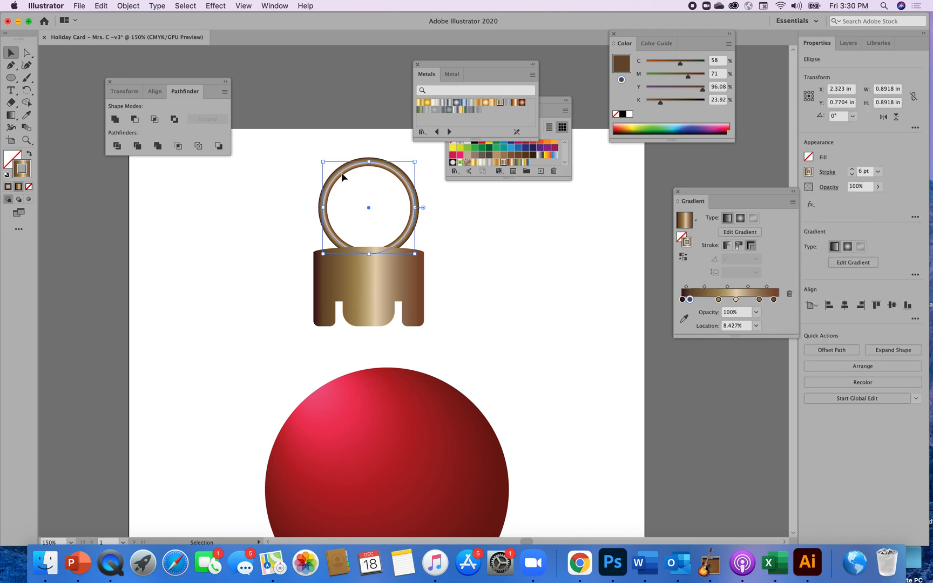
{"action": "left_click_drag", "start_coordinate": [324, 161], "coordinate": [330, 169]}
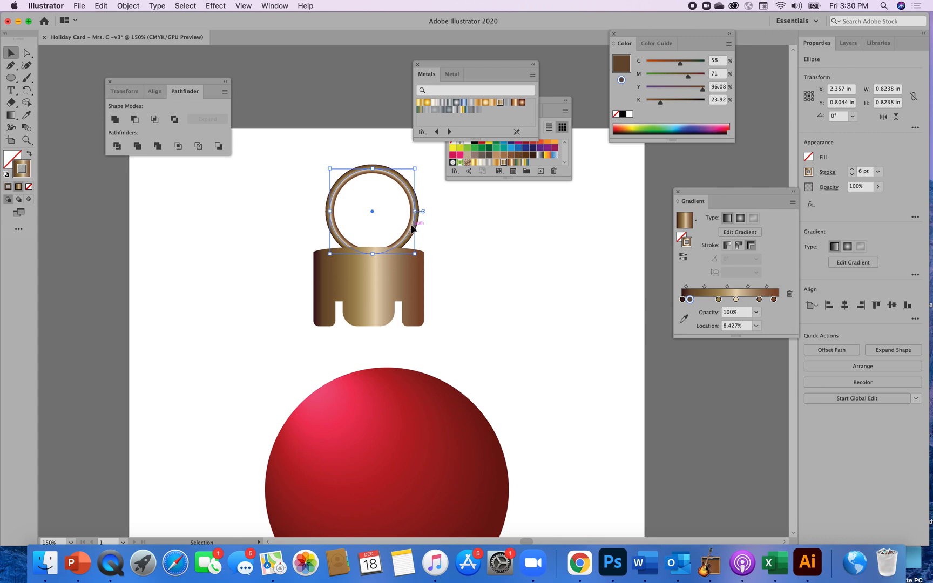
{"action": "left_click_drag", "start_coordinate": [411, 229], "coordinate": [407, 228]}
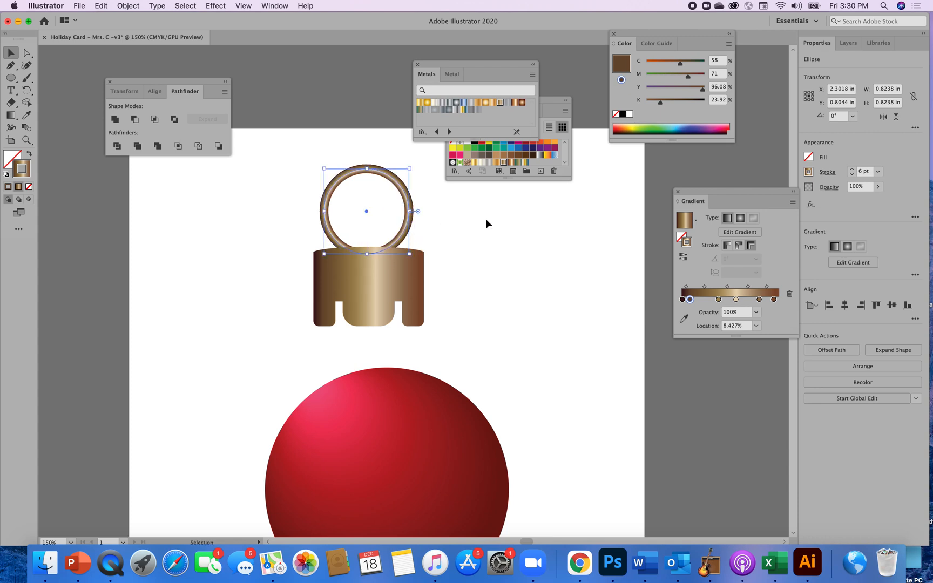
{"action": "key", "text": "Right"}
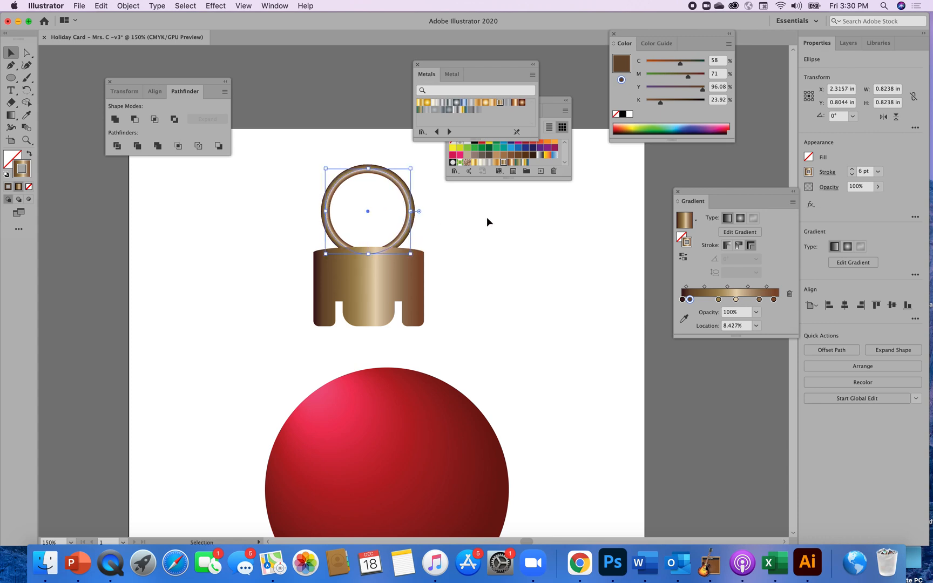
{"action": "left_click", "coordinate": [487, 218]}
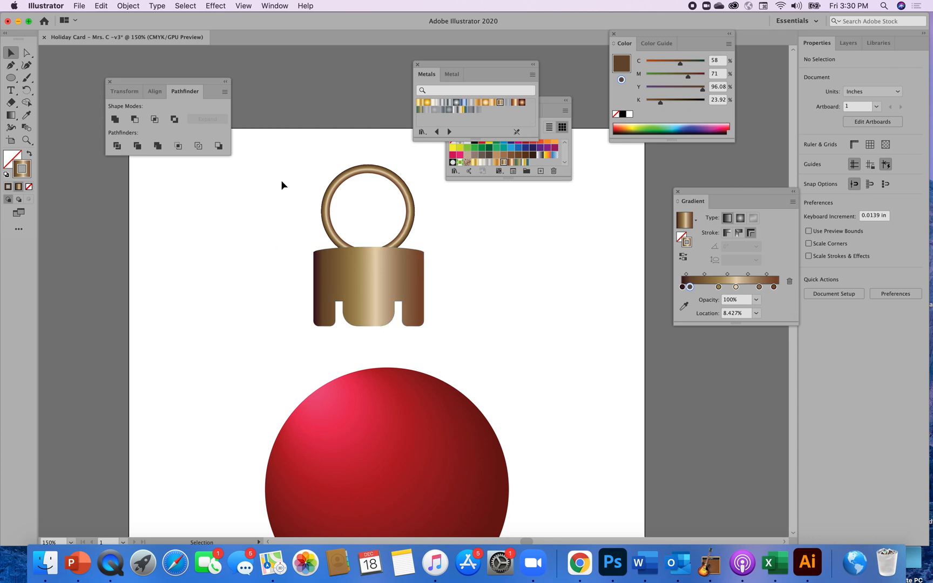
Group the ring and cap, scale the group down proportionally to about 0.71 in wide and deselect it
{"action": "left_click_drag", "start_coordinate": [277, 171], "coordinate": [445, 310]}
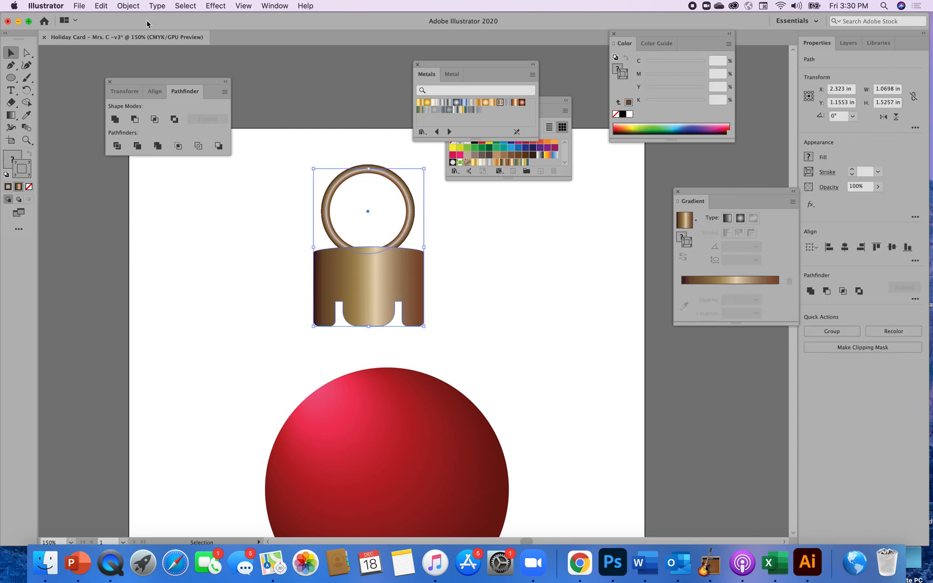
{"action": "left_click", "coordinate": [137, 6]}
{"action": "left_click", "coordinate": [139, 56]}
{"action": "left_click_drag", "start_coordinate": [313, 168], "coordinate": [350, 217]}
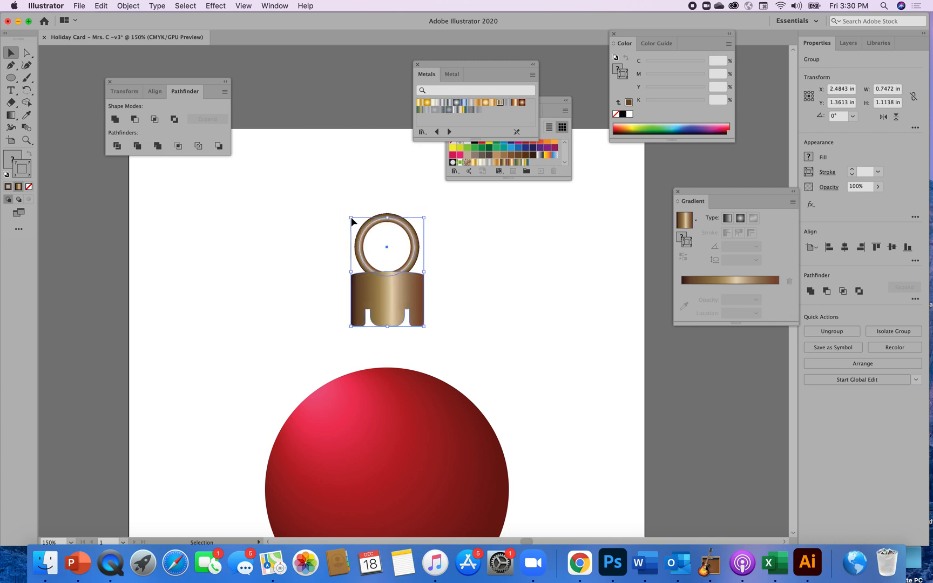
{"action": "left_click", "coordinate": [459, 243]}
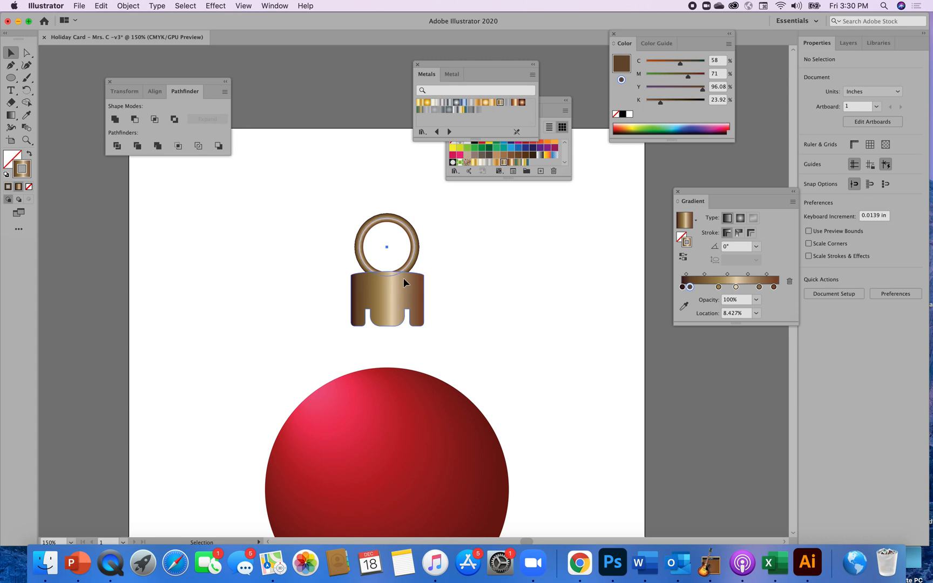
Move the ring-and-cap group down to just above the red ball, shrink it slightly more and deselect it
{"action": "left_click_drag", "start_coordinate": [404, 283], "coordinate": [419, 307]}
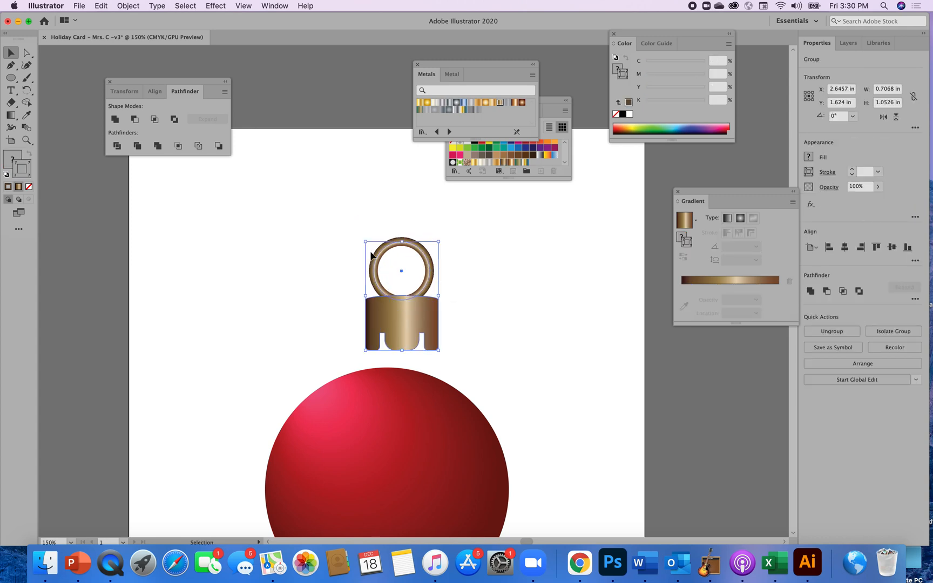
{"action": "left_click_drag", "start_coordinate": [365, 242], "coordinate": [378, 253]}
{"action": "left_click", "coordinate": [483, 276]}
{"action": "left_click_drag", "start_coordinate": [429, 316], "coordinate": [422, 316]}
{"action": "key", "text": "super+h"}
{"action": "left_click", "coordinate": [492, 284]}
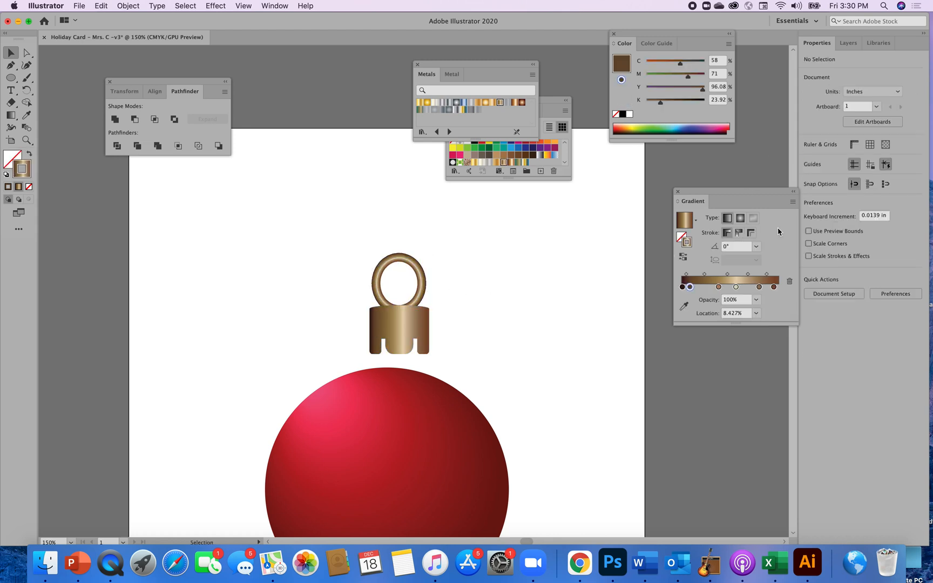
Reposition the Gradient panel just below the Color panel
{"action": "left_click_drag", "start_coordinate": [771, 194], "coordinate": [662, 153]}
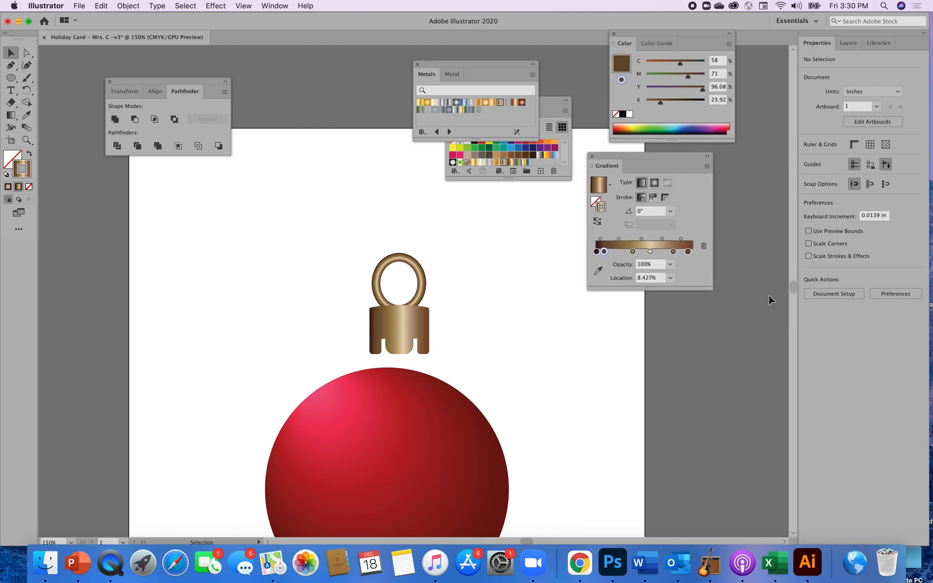
{"action": "scroll", "coordinate": [792, 289], "scroll_direction": "down", "scroll_amount": 1}
{"action": "scroll", "coordinate": [791, 289], "scroll_direction": "down", "scroll_amount": 5}
{"action": "scroll", "coordinate": [791, 290], "scroll_direction": "up", "scroll_amount": 5}
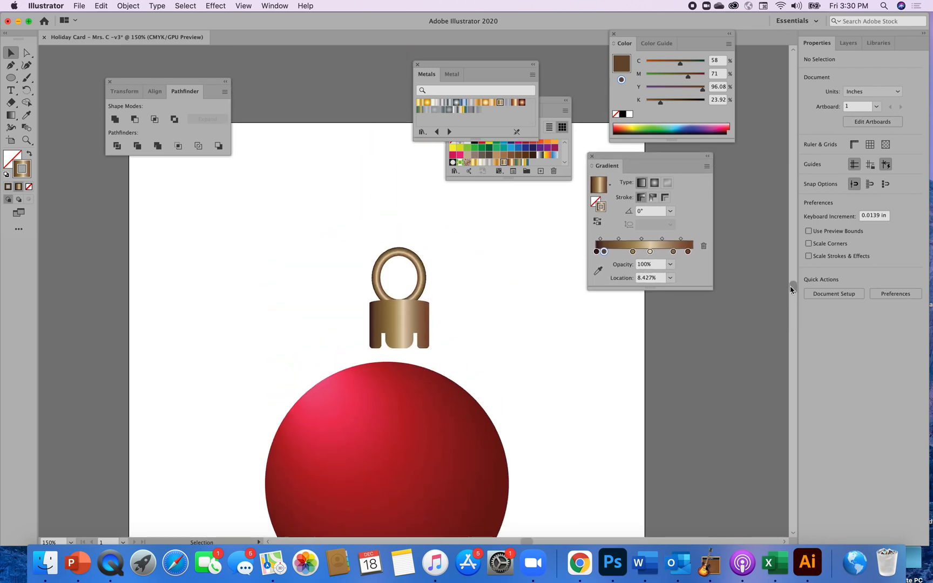
Nudge the ring-and-cap group down and slightly left towards the red ball, ungroup it and deselect the parts
{"action": "scroll", "coordinate": [791, 291], "scroll_direction": "down", "scroll_amount": 2}
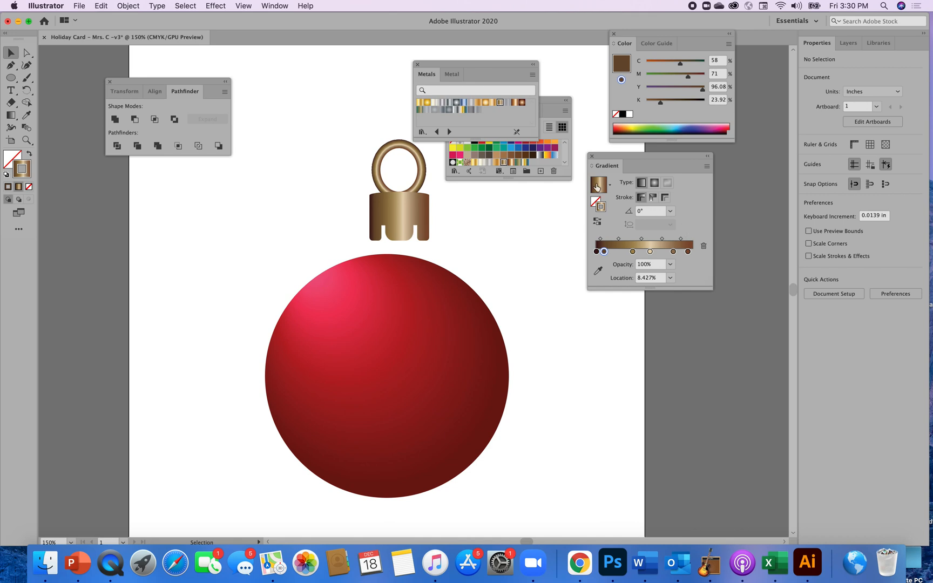
{"action": "left_click_drag", "start_coordinate": [421, 210], "coordinate": [414, 214]}
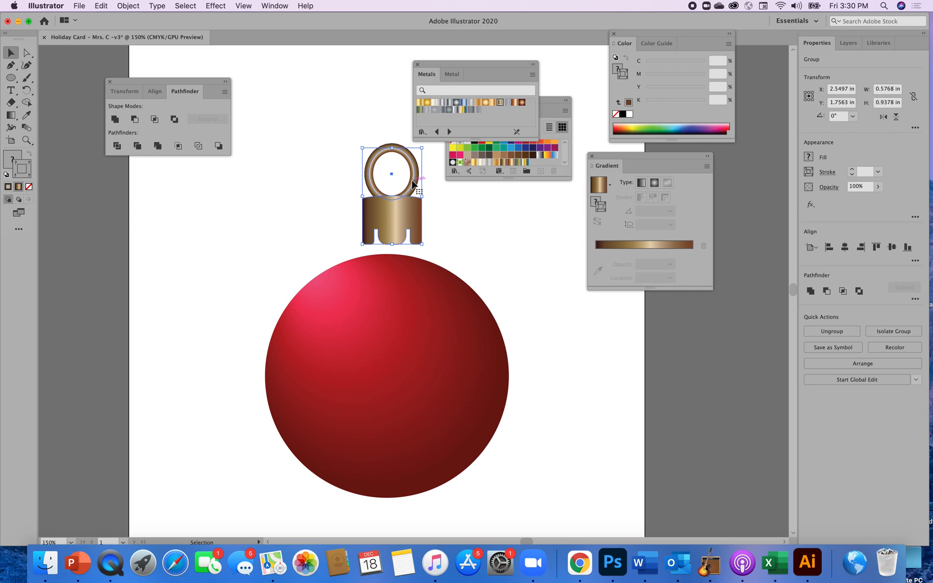
{"action": "left_click", "coordinate": [129, 7]}
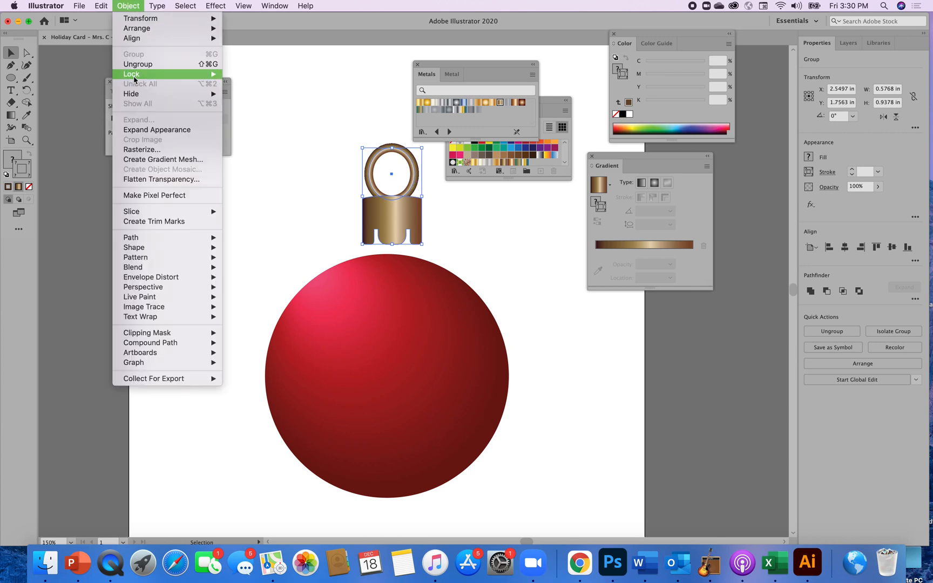
{"action": "left_click", "coordinate": [135, 64]}
{"action": "left_click", "coordinate": [538, 232]}
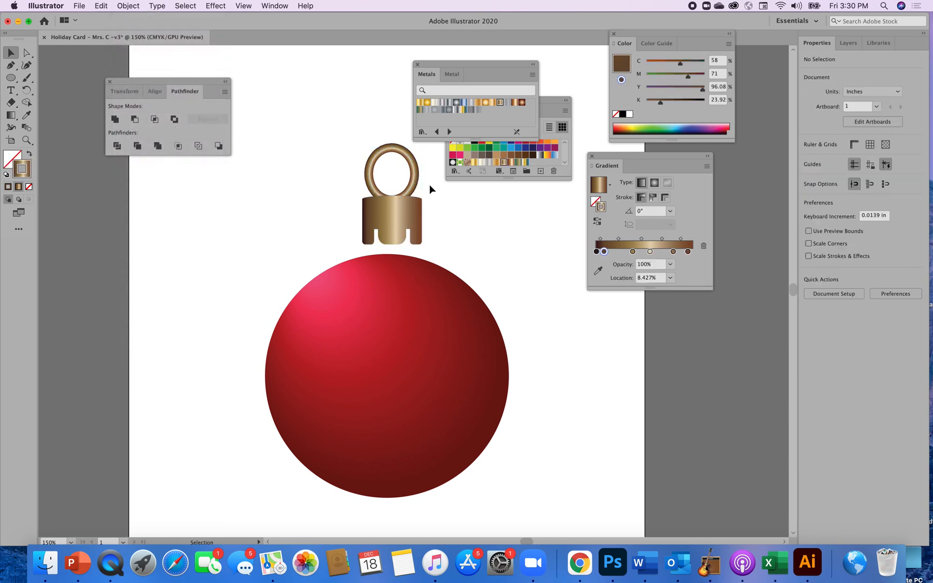
Set the hanging ring's stroke to 3 pt, shrink the ring slightly from its upper-left corner and deselect it
{"action": "left_click", "coordinate": [417, 175]}
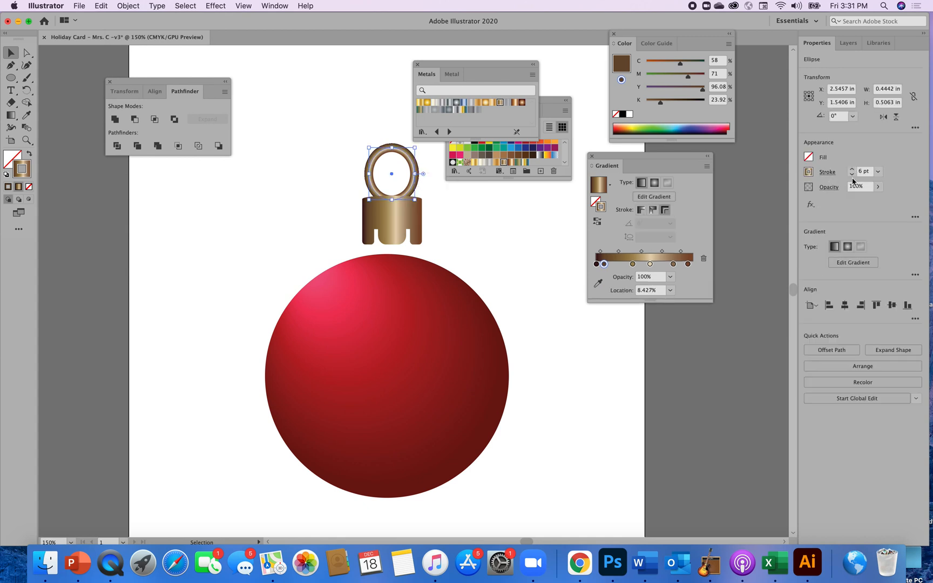
{"action": "left_click", "coordinate": [852, 174]}
{"action": "left_click", "coordinate": [851, 174]}
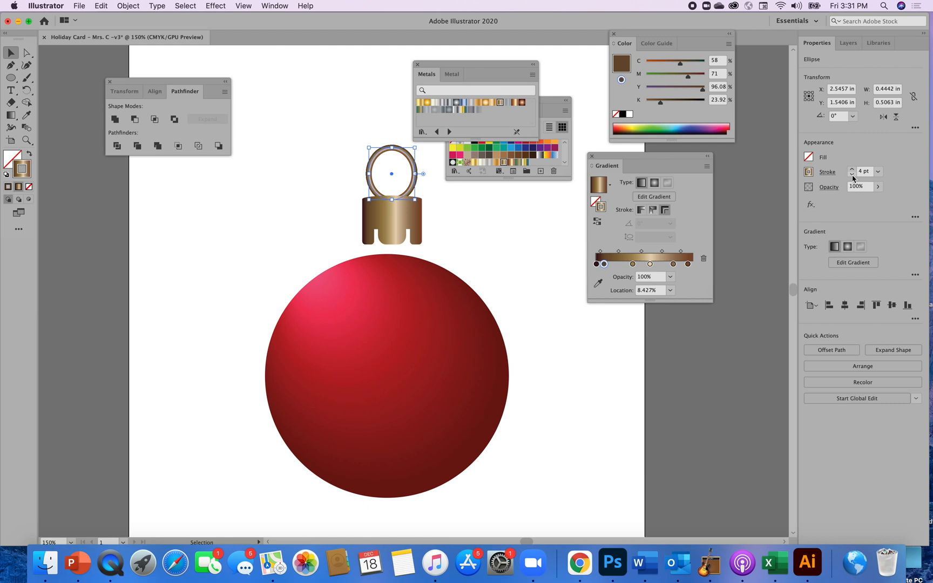
{"action": "left_click", "coordinate": [852, 175]}
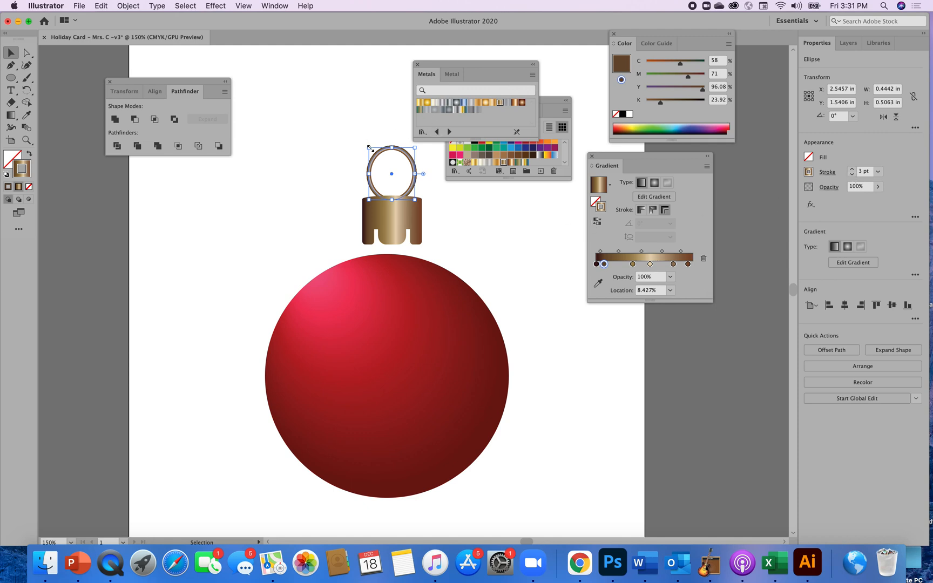
{"action": "left_click_drag", "start_coordinate": [368, 146], "coordinate": [372, 152]}
{"action": "left_click", "coordinate": [469, 205]}
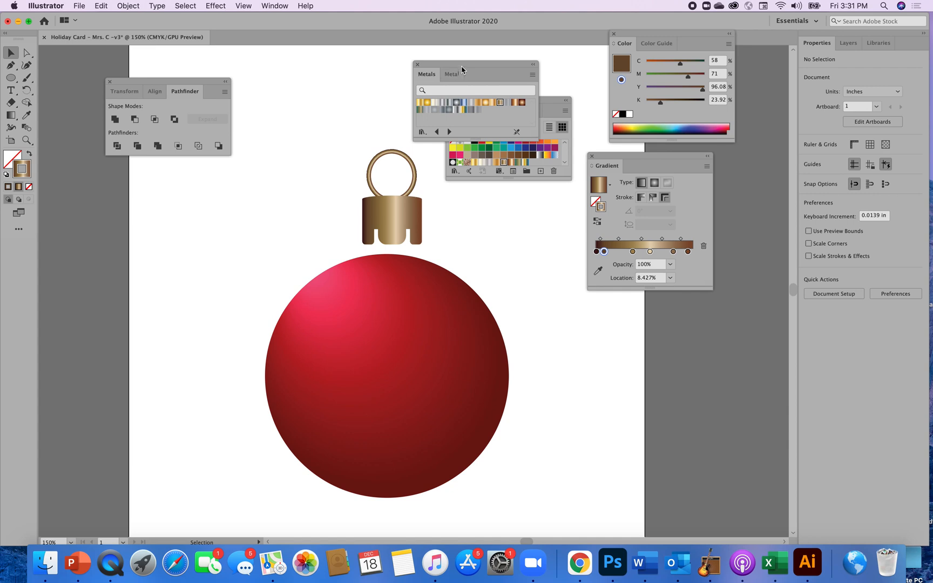
Group the ring and cap again, move the group up to X 2.5 in, Y about 1.39 in above the ball, and deselect it
{"action": "left_click_drag", "start_coordinate": [471, 68], "coordinate": [610, 37]}
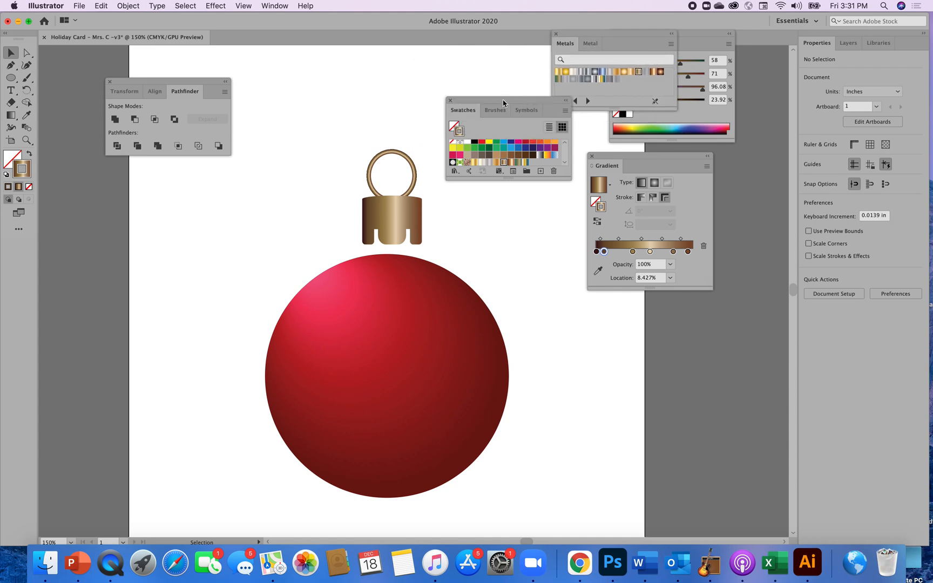
{"action": "left_click_drag", "start_coordinate": [505, 101], "coordinate": [548, 101]}
{"action": "left_click_drag", "start_coordinate": [352, 156], "coordinate": [414, 217]}
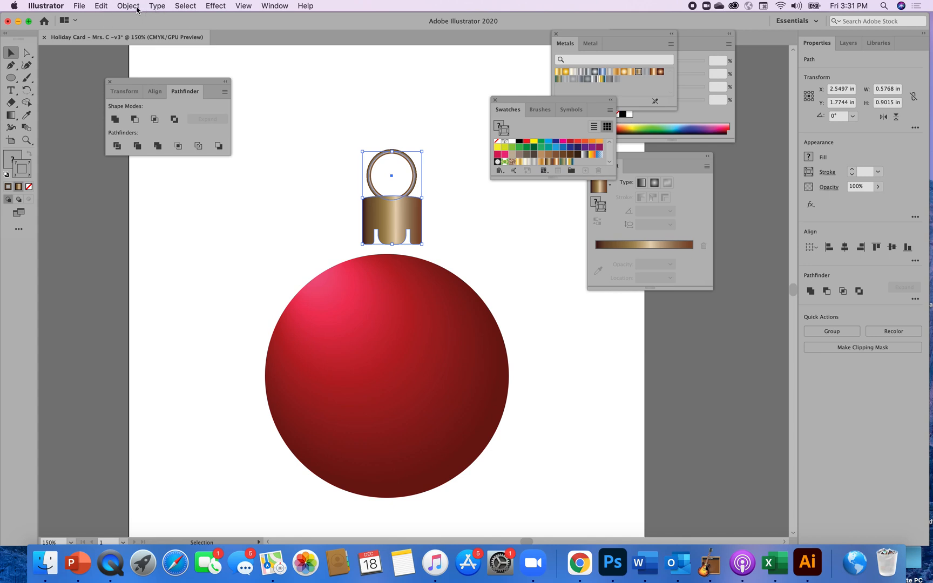
{"action": "left_click", "coordinate": [135, 6]}
{"action": "left_click", "coordinate": [145, 57]}
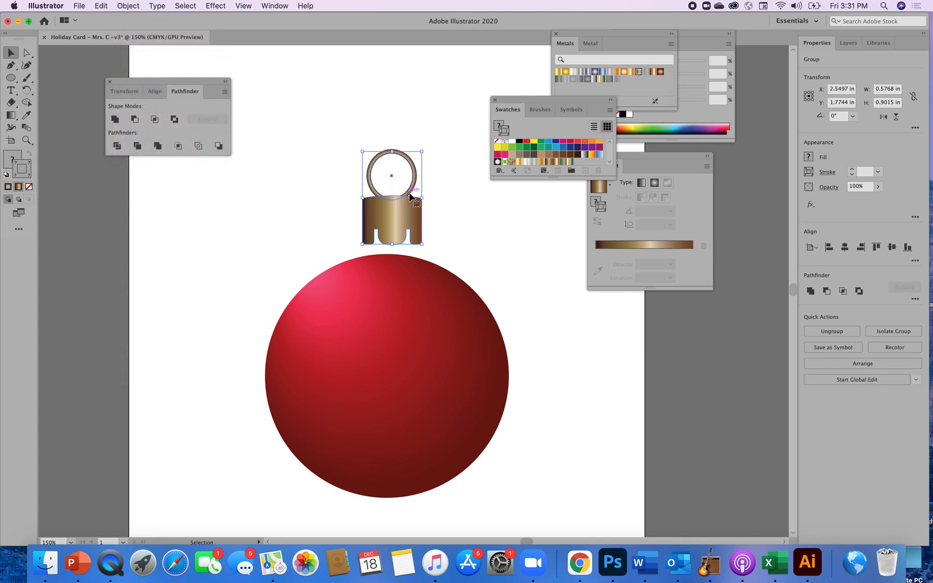
{"action": "left_click_drag", "start_coordinate": [417, 203], "coordinate": [422, 164]}
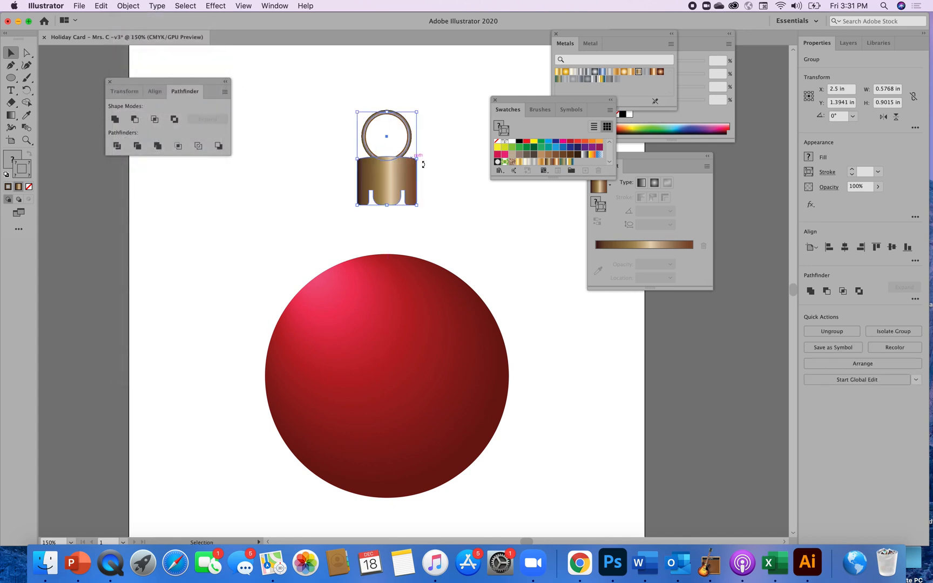
{"action": "left_click", "coordinate": [450, 189]}
Draw a rectangle about 0.58 x 0.64 in over the cap, extending below it, and remove its stroke
{"action": "left_click", "coordinate": [8, 80]}
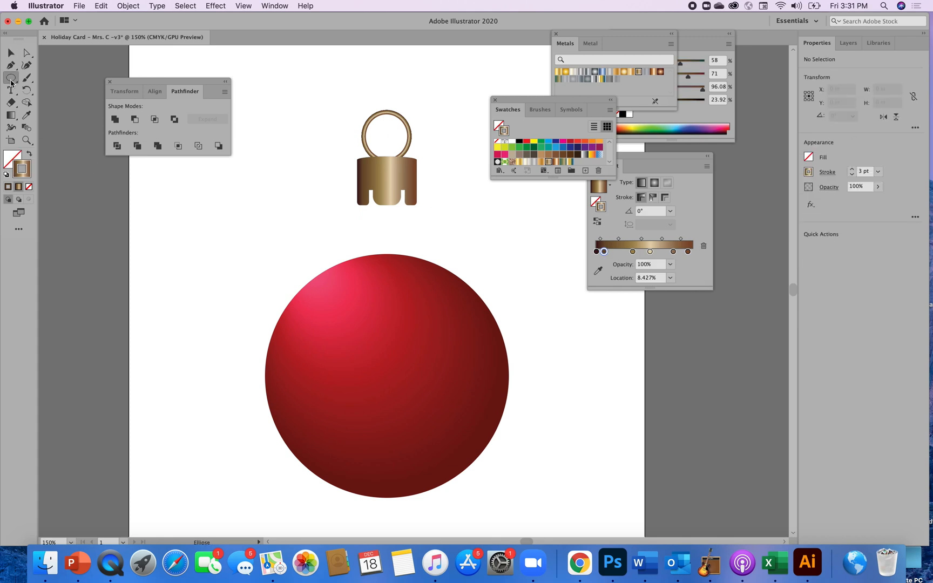
{"action": "left_click", "coordinate": [54, 77]}
{"action": "left_click_drag", "start_coordinate": [357, 160], "coordinate": [416, 227]}
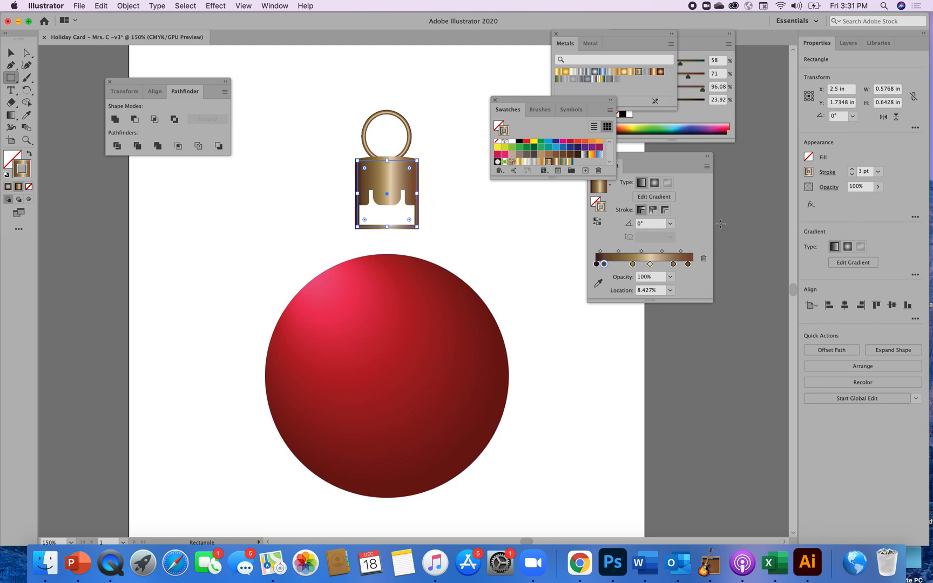
{"action": "left_click", "coordinate": [29, 187]}
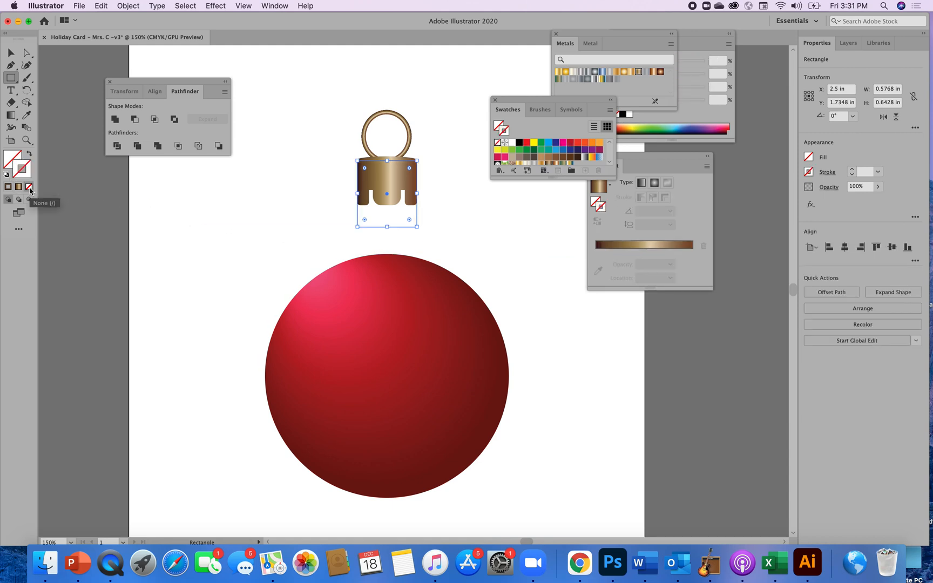
Fill the rectangle with the red gradient sampled from the ball and change the gradient type to linear
{"action": "left_click", "coordinate": [9, 163]}
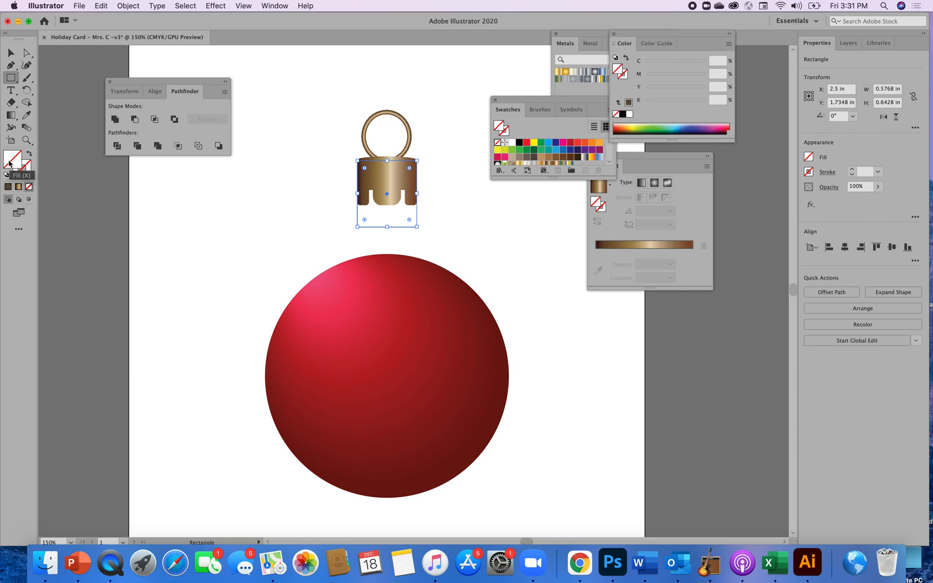
{"action": "left_click", "coordinate": [27, 115]}
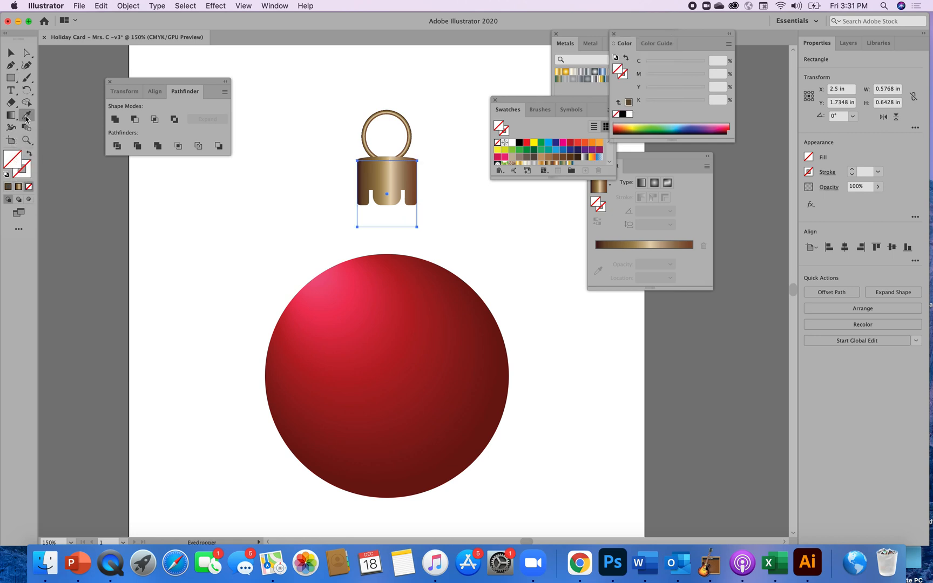
{"action": "left_click", "coordinate": [419, 331]}
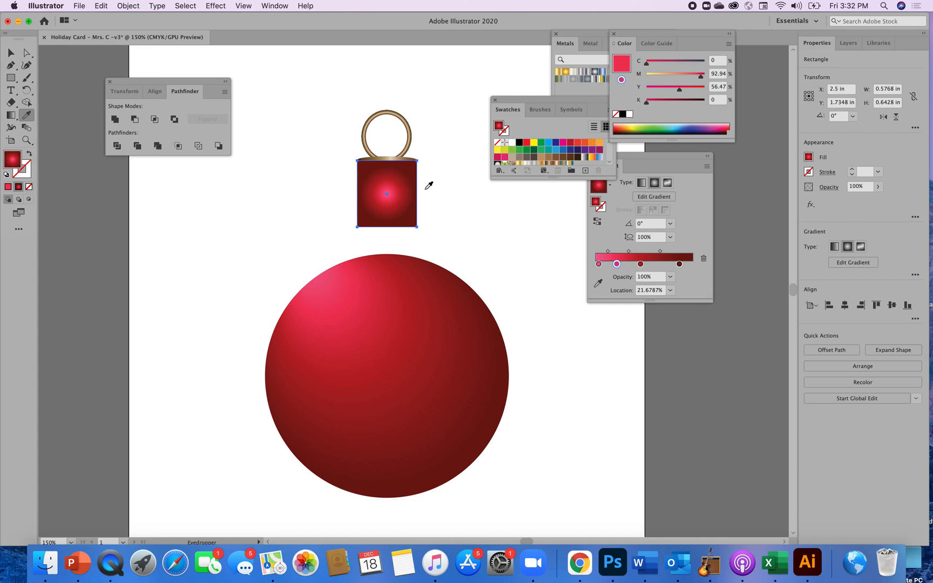
{"action": "left_click_drag", "start_coordinate": [548, 98], "coordinate": [479, 40]}
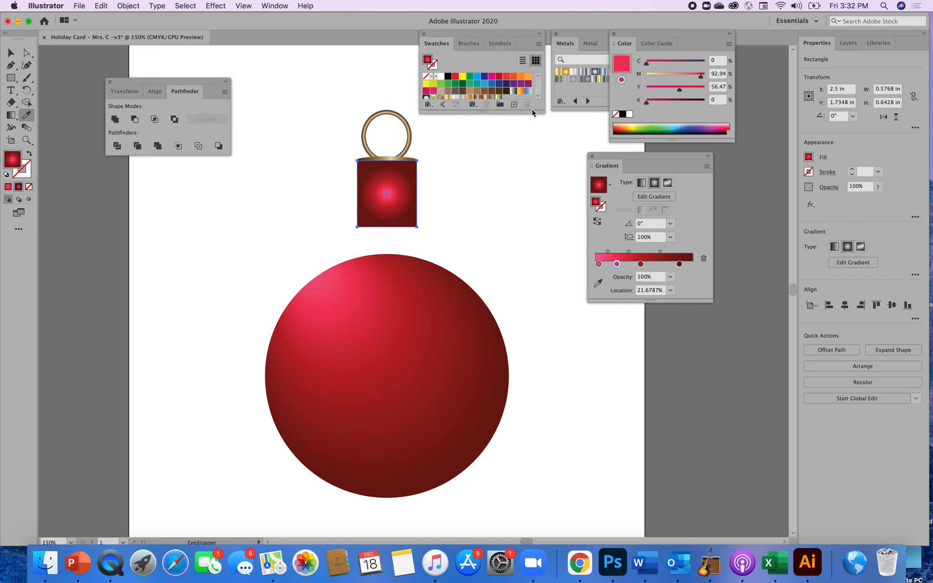
{"action": "left_click", "coordinate": [641, 185]}
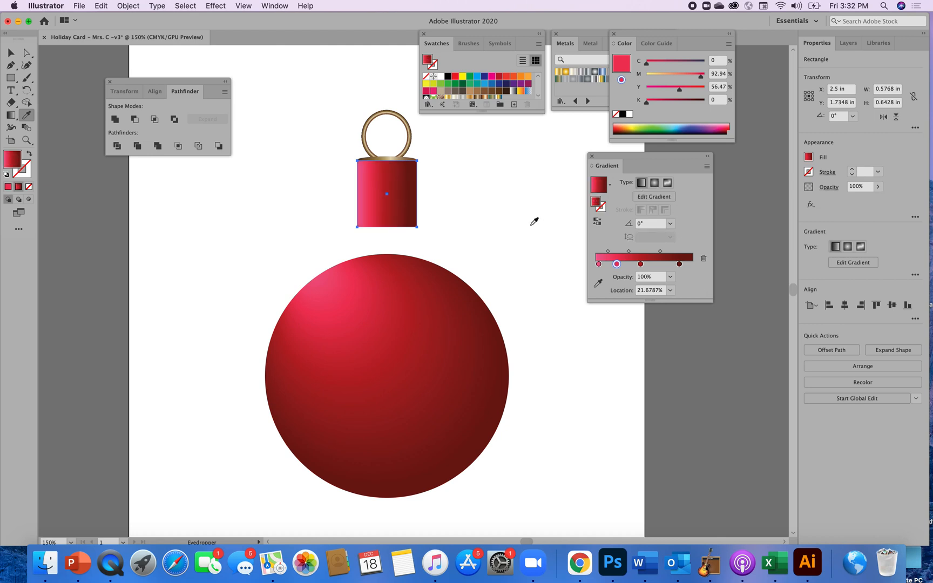
Send the red rectangle to the back, behind the bronze cap, and deselect it
{"action": "left_click", "coordinate": [128, 5]}
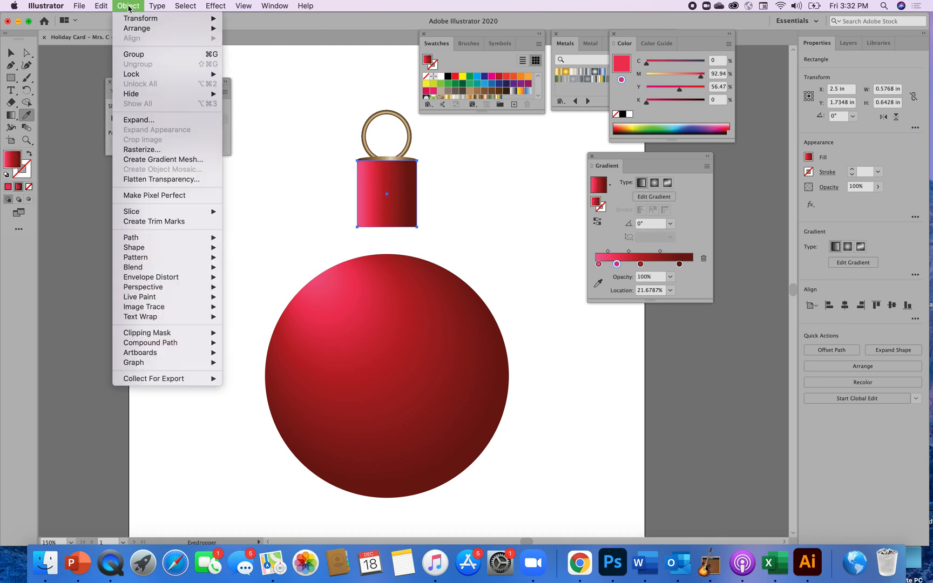
{"action": "mouse_move", "coordinate": [139, 32]}
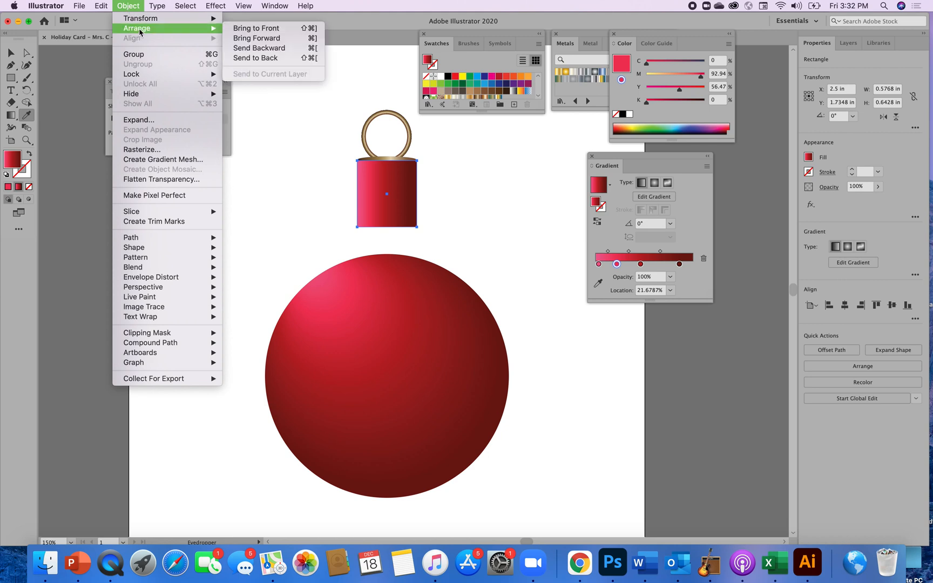
{"action": "left_click", "coordinate": [251, 58]}
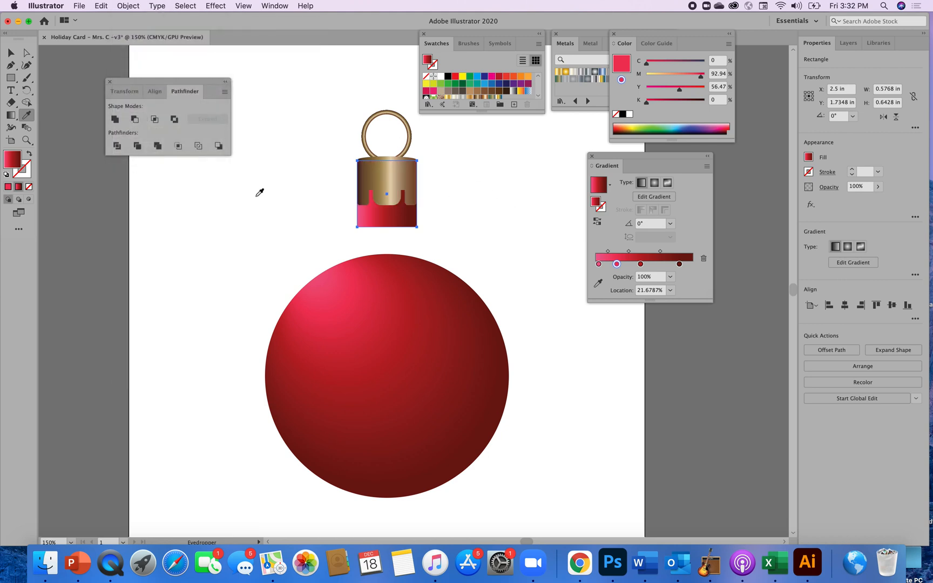
{"action": "left_click", "coordinate": [502, 239]}
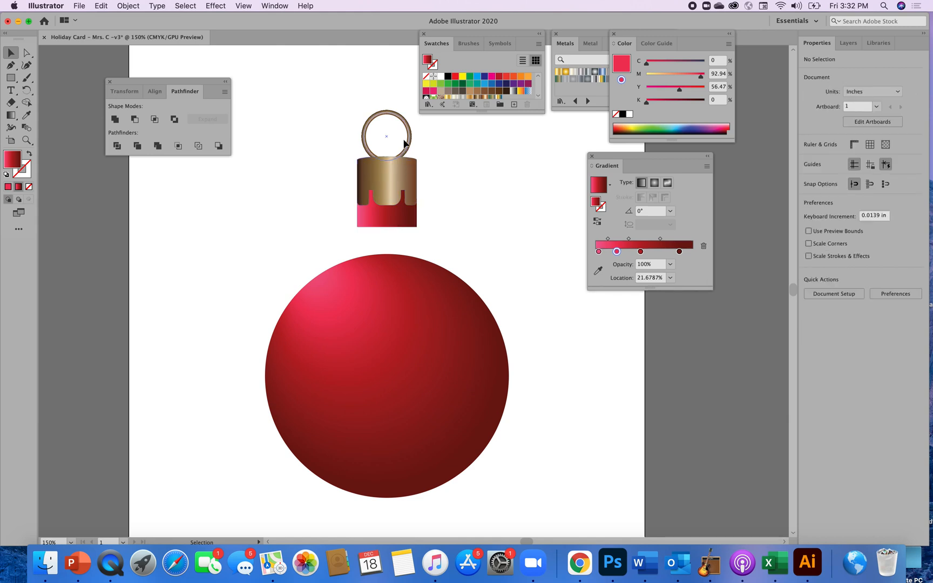
Ungroup the hanging ring and the bronze cap and deselect them
{"action": "left_click", "coordinate": [397, 186]}
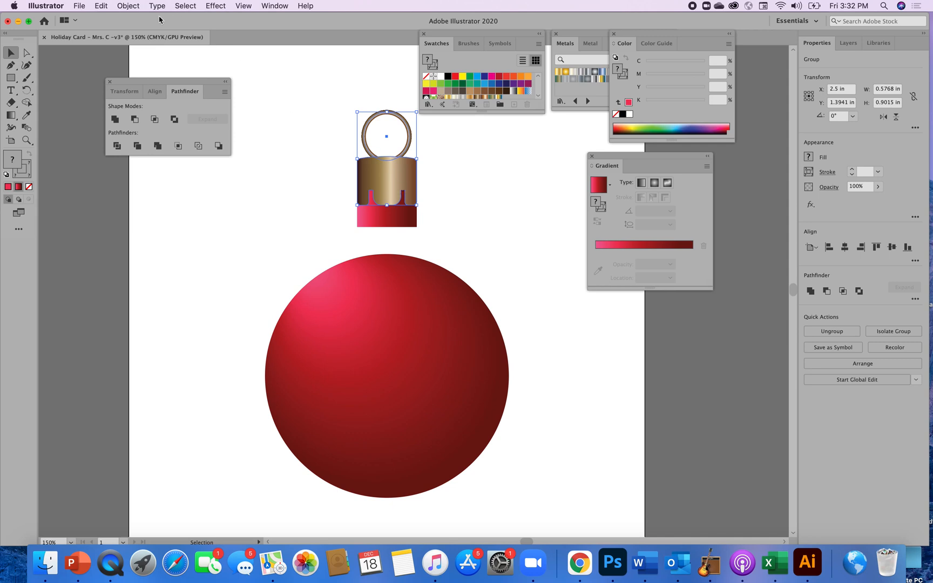
{"action": "left_click", "coordinate": [128, 6]}
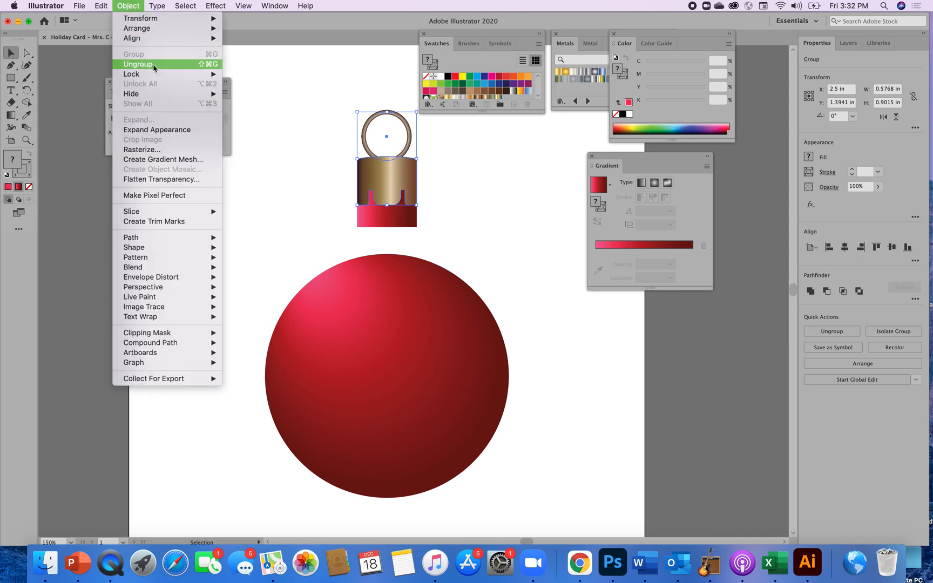
{"action": "left_click", "coordinate": [141, 64]}
{"action": "left_click", "coordinate": [521, 198]}
Give the bronze cap a brown stroke (C 35, M 60, Y 80, K 25), reduce the stroke weight by one increment and deselect it
{"action": "left_click", "coordinate": [399, 183]}
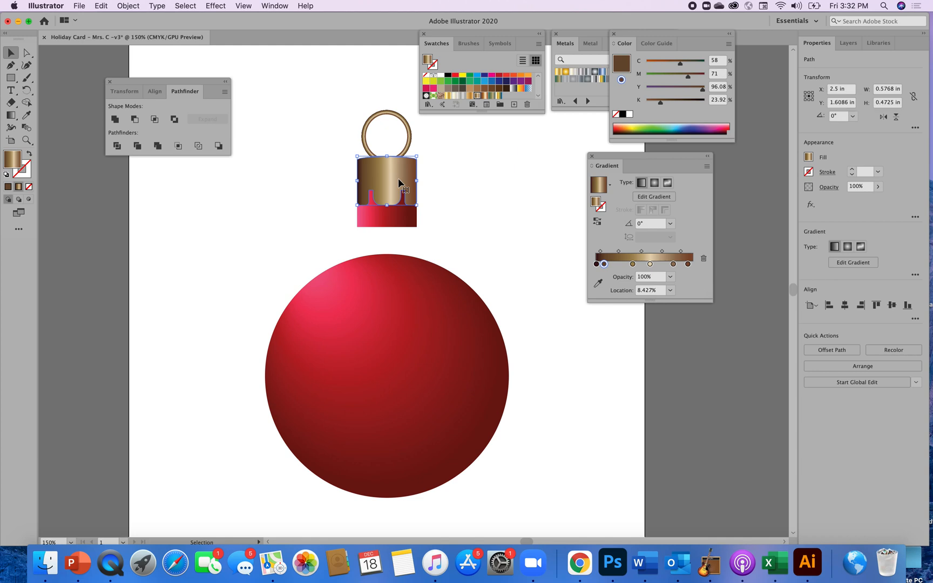
{"action": "left_click", "coordinate": [24, 175]}
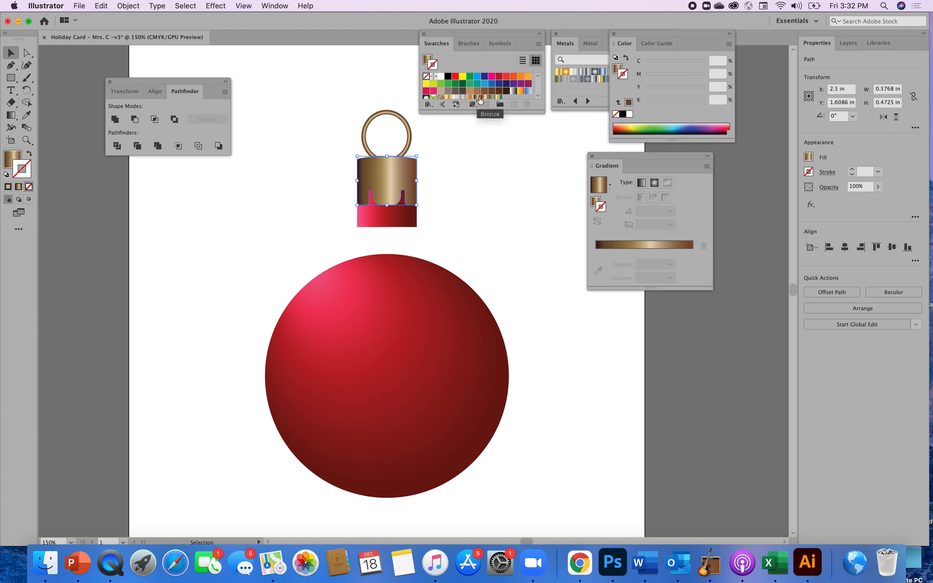
{"action": "left_click", "coordinate": [484, 91]}
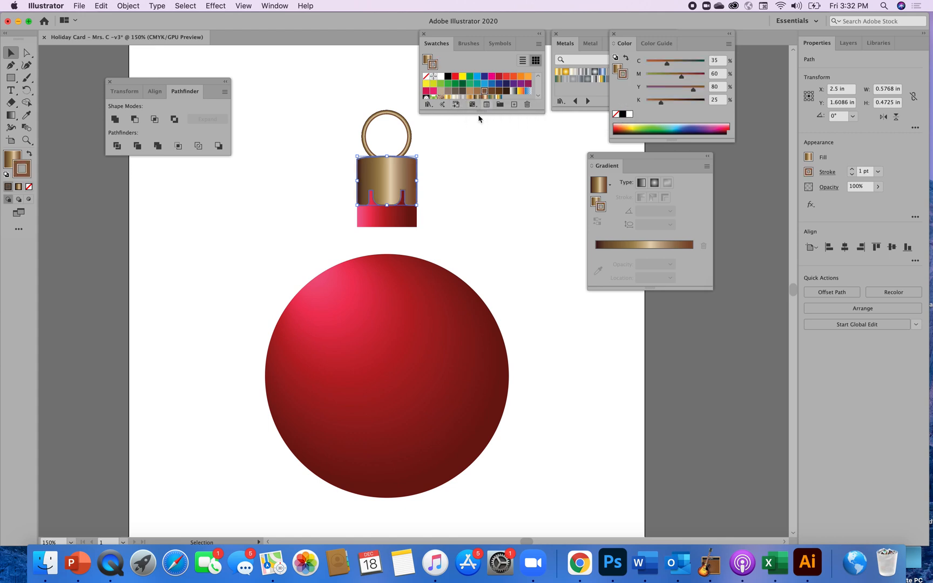
{"action": "left_click", "coordinate": [477, 224]}
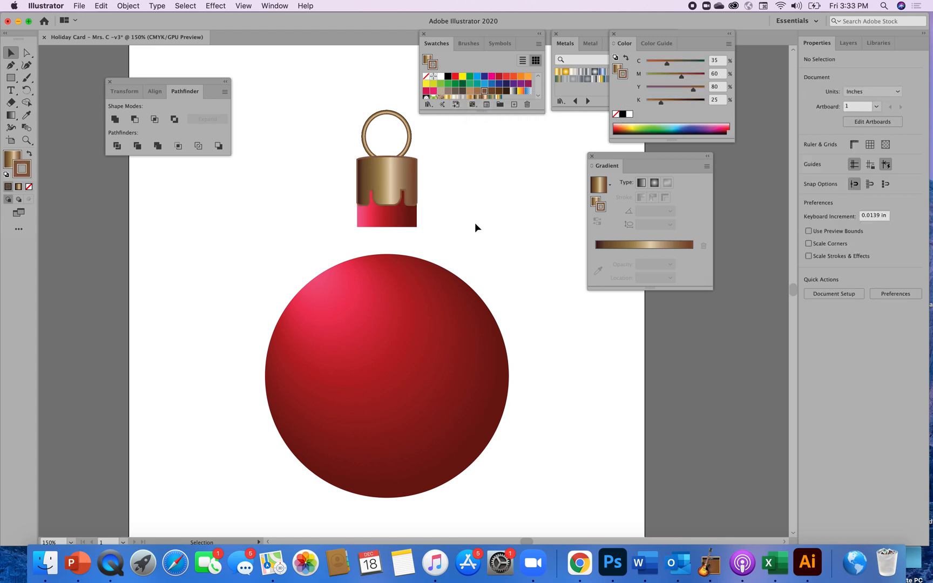
{"action": "left_click", "coordinate": [409, 181]}
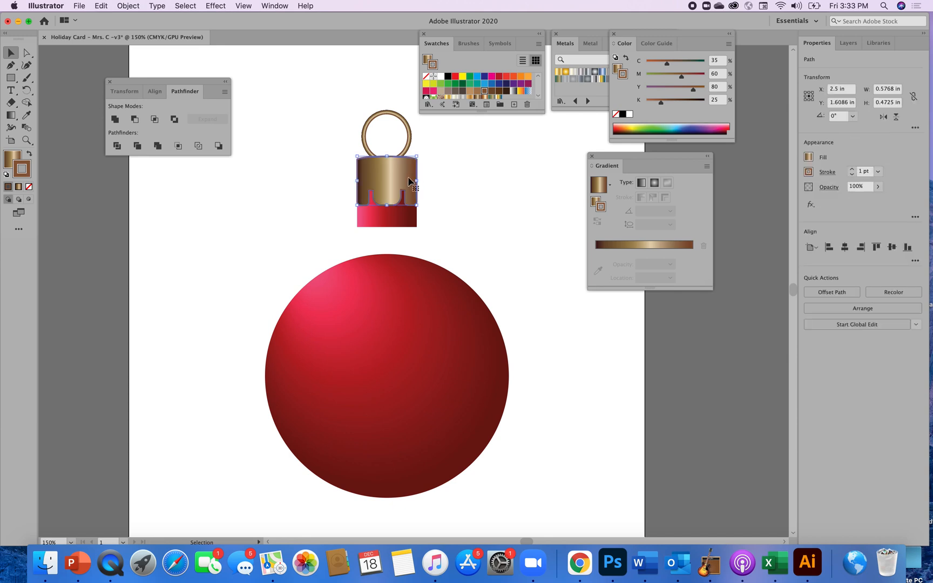
{"action": "left_click", "coordinate": [851, 174]}
{"action": "left_click", "coordinate": [505, 249]}
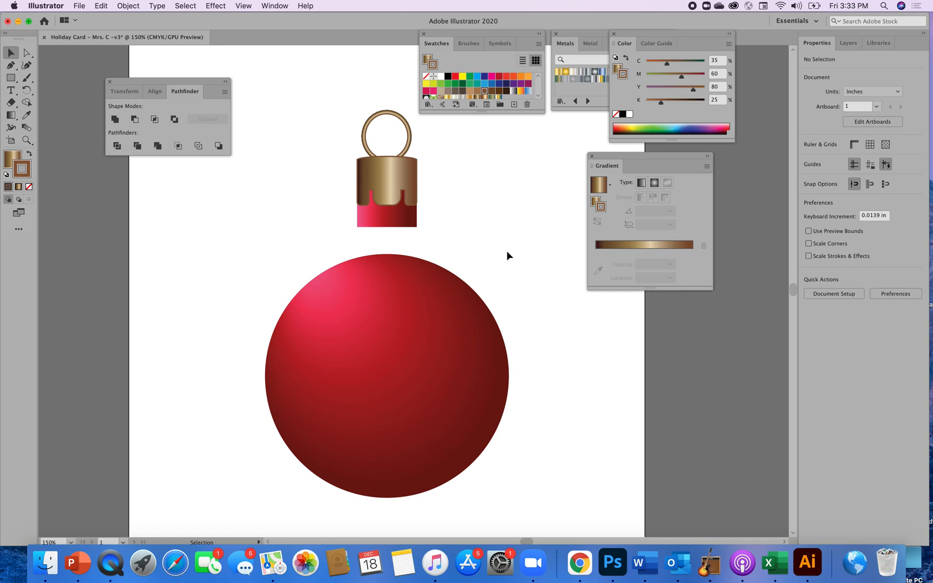
Move the red rectangle's two bottom corner points slightly outward so it flares toward the bottom, and deselect it
{"action": "left_click", "coordinate": [372, 225]}
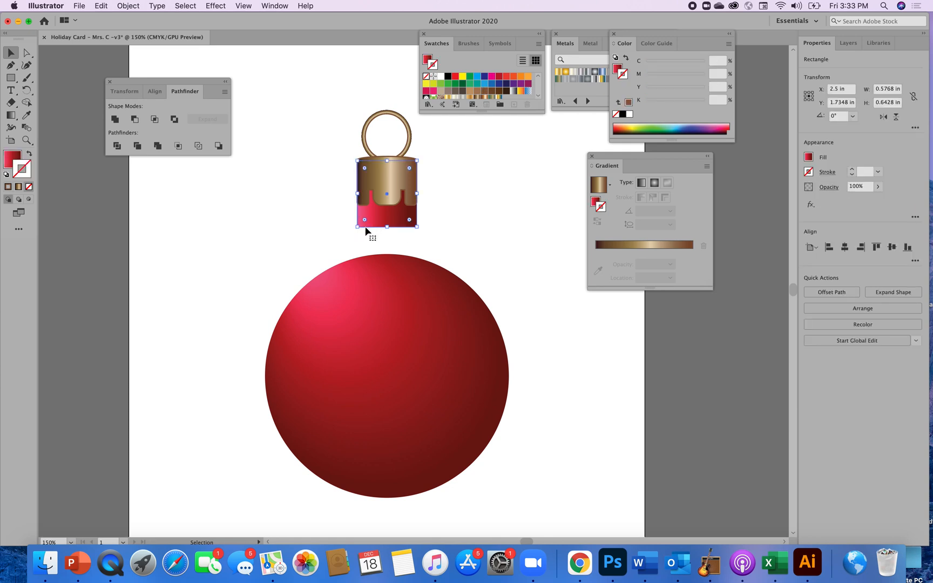
{"action": "left_click", "coordinate": [27, 54]}
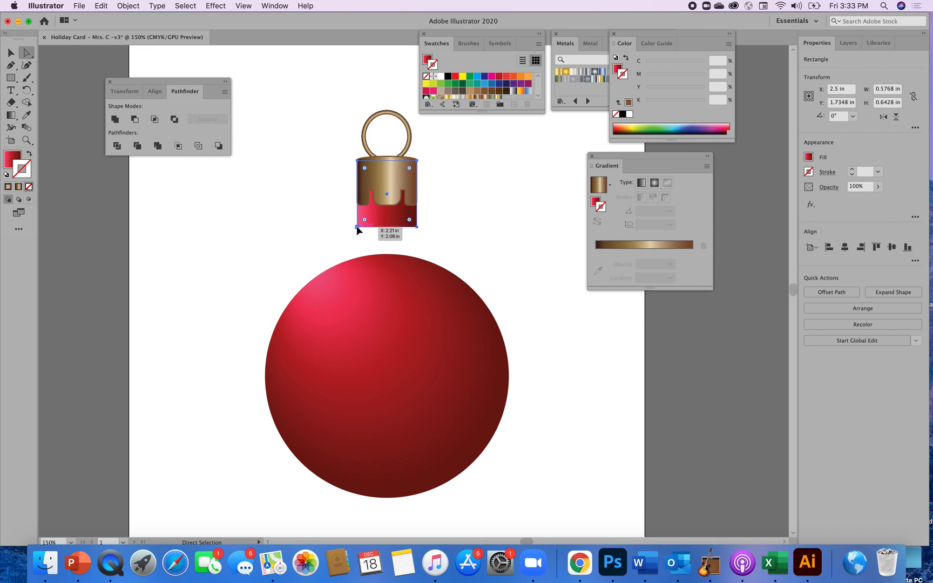
{"action": "left_click", "coordinate": [357, 228]}
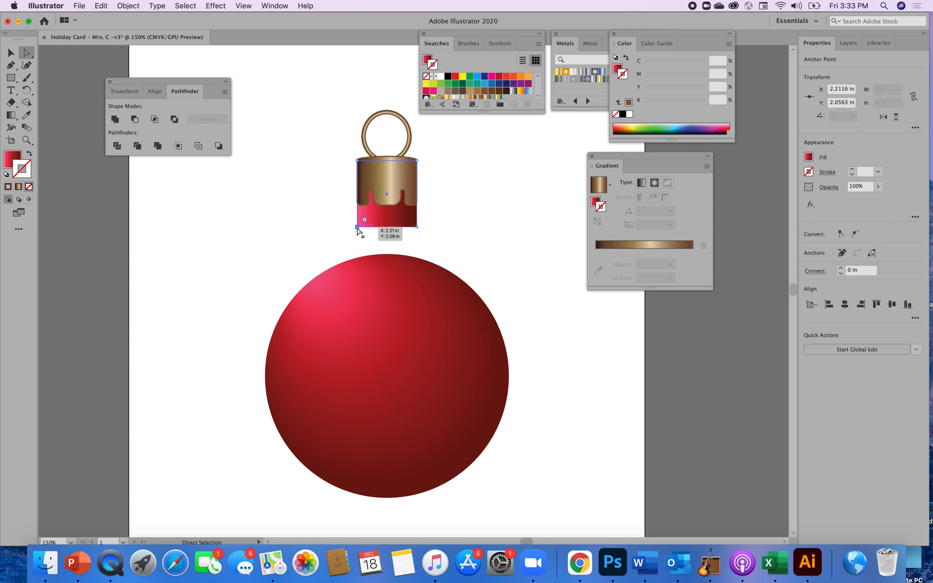
{"action": "left_click_drag", "start_coordinate": [357, 228], "coordinate": [354, 229]}
{"action": "left_click_drag", "start_coordinate": [416, 226], "coordinate": [420, 227]}
{"action": "left_click", "coordinate": [431, 249]}
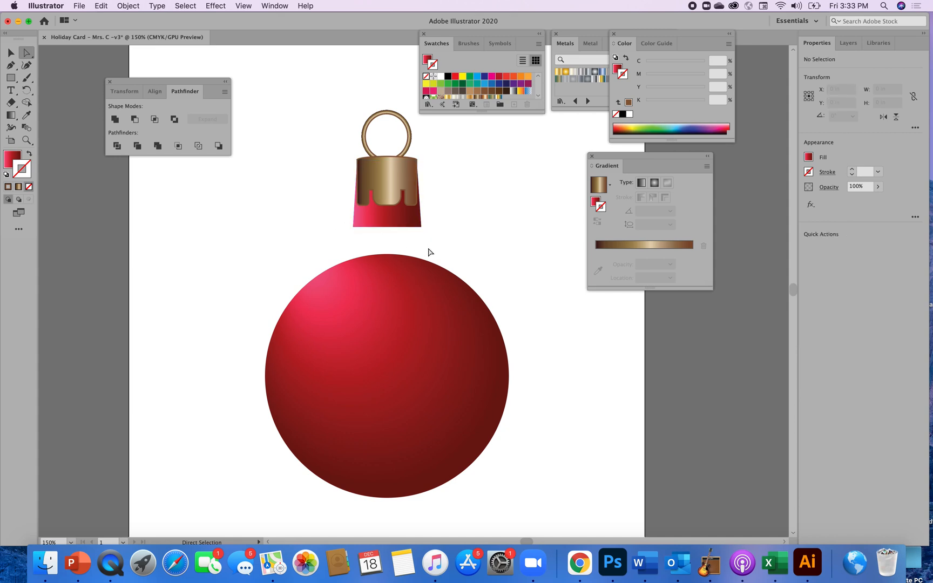
Pull the bronze cap's lower-left corner anchor point outward to flare that edge, and deselect the cap
{"action": "left_click", "coordinate": [366, 191]}
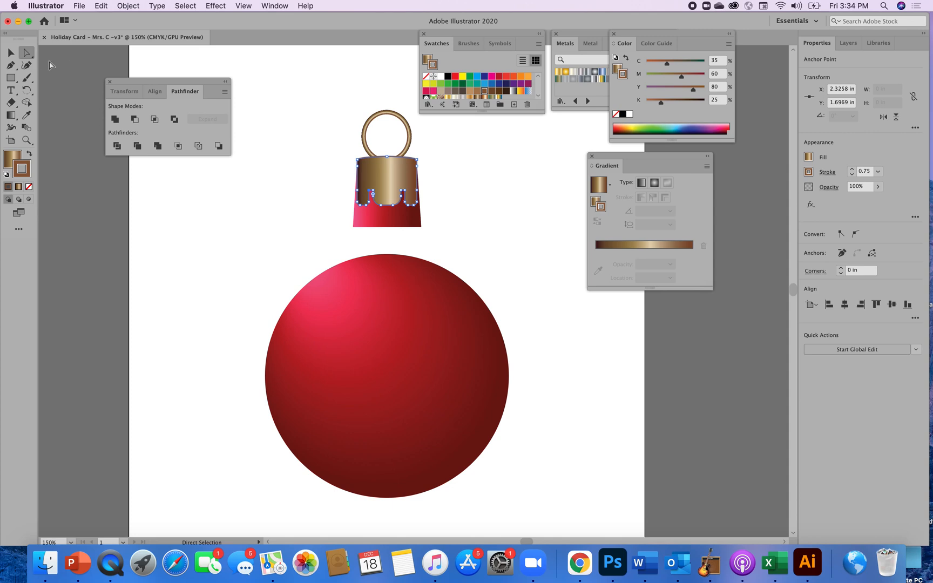
{"action": "left_click", "coordinate": [357, 204]}
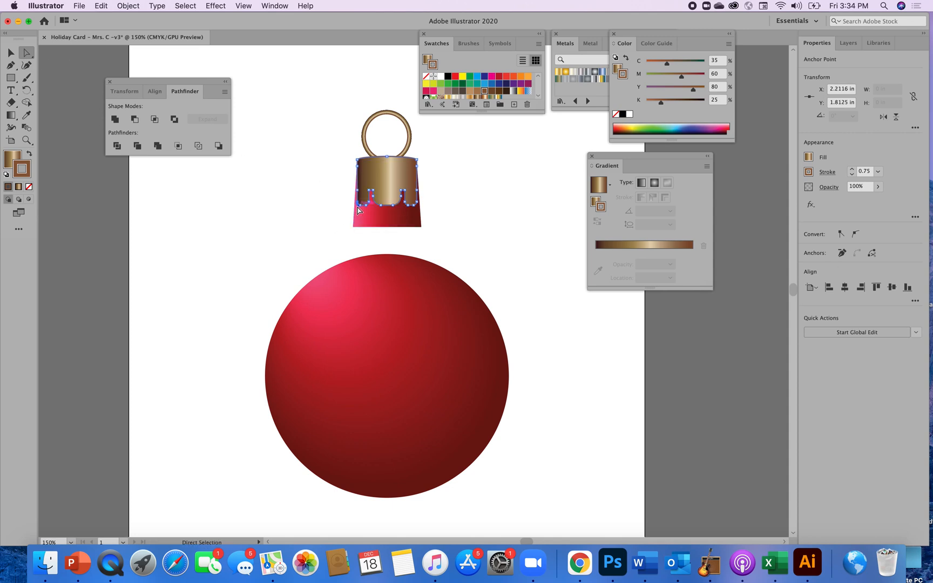
{"action": "left_click_drag", "start_coordinate": [357, 203], "coordinate": [354, 203]}
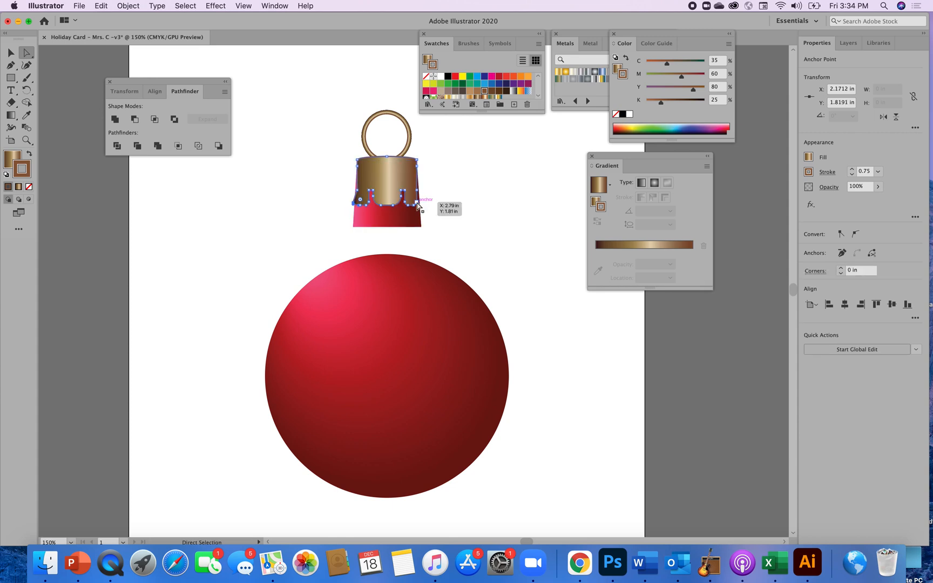
{"action": "left_click", "coordinate": [455, 200]}
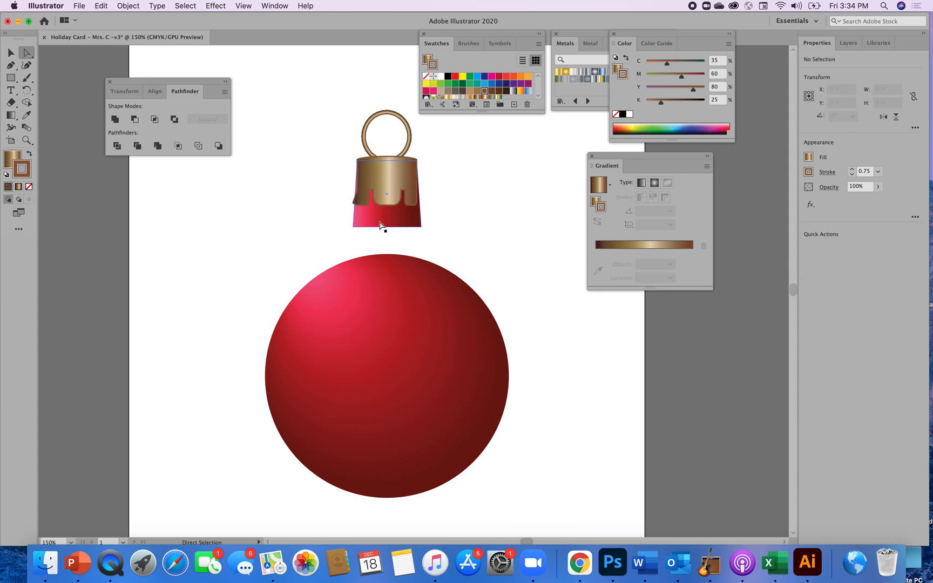
{"action": "left_click", "coordinate": [419, 208]}
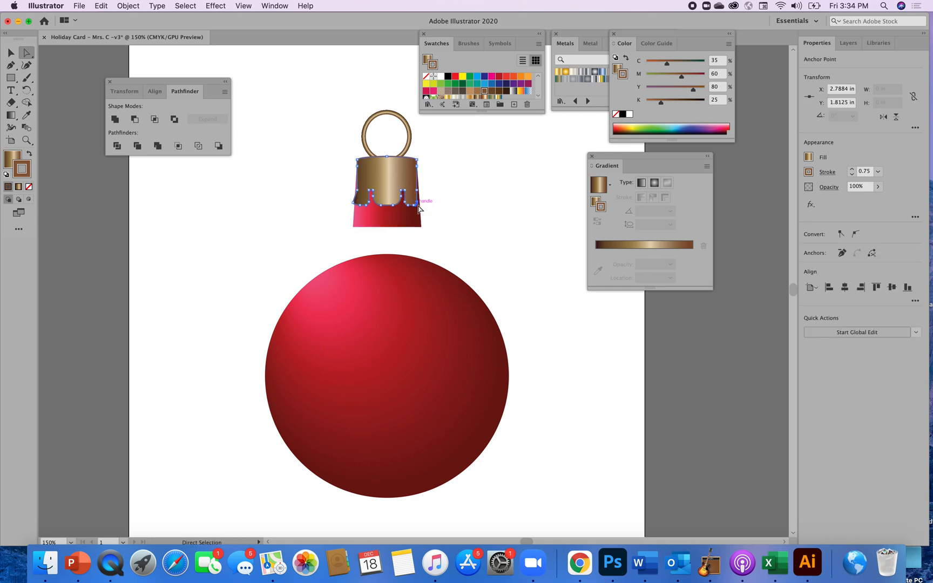
{"action": "left_click_drag", "start_coordinate": [417, 208], "coordinate": [420, 208]}
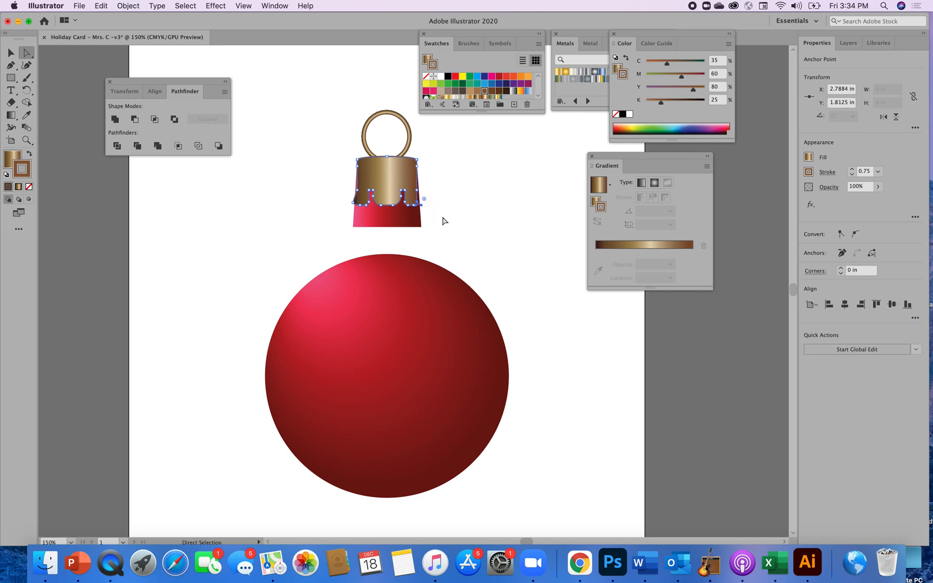
{"action": "key", "text": "super+z"}
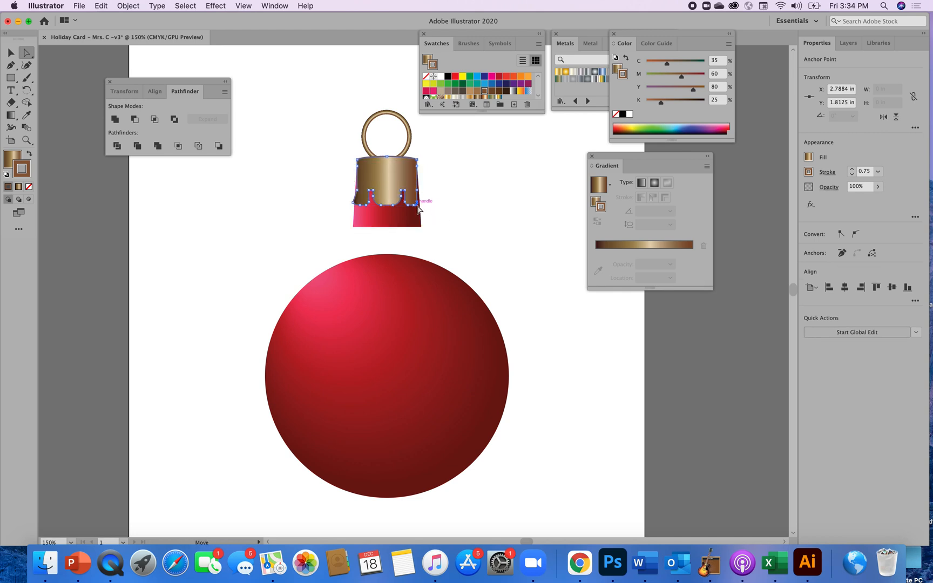
Pull the bronze cap's lower-right corner anchor point outward to match the flared left edge, and deselect the cap
{"action": "key", "text": "super+equal"}
{"action": "key", "text": "super+equal"}
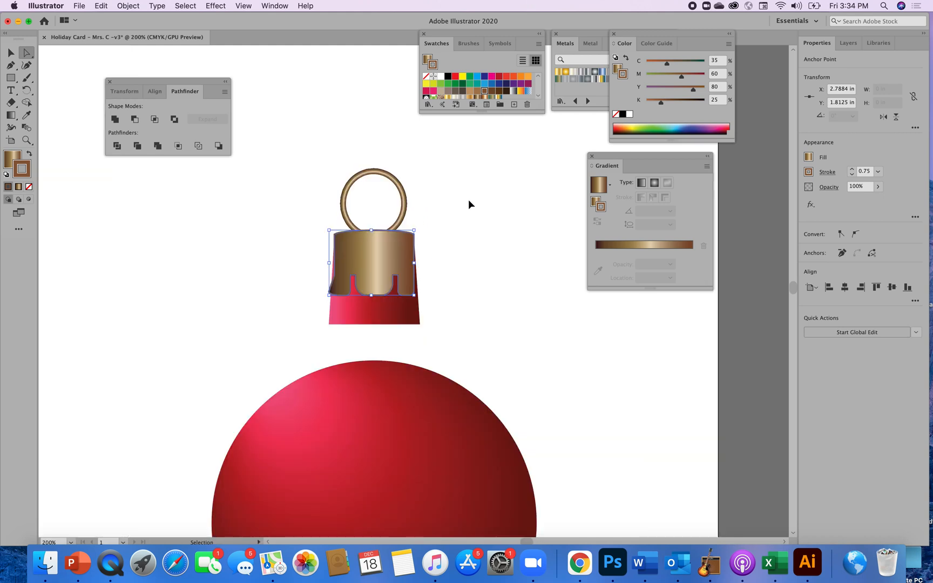
{"action": "left_click", "coordinate": [471, 290]}
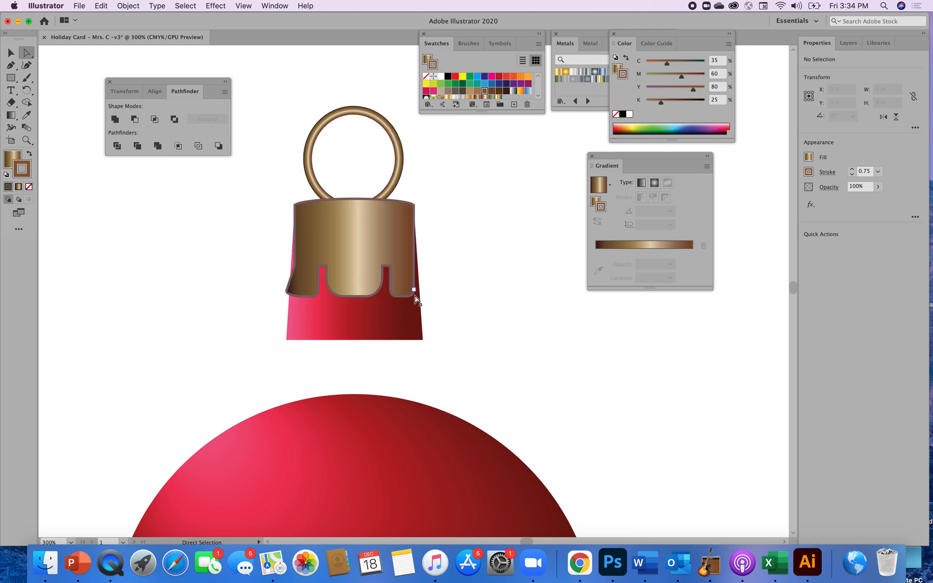
{"action": "left_click", "coordinate": [415, 292]}
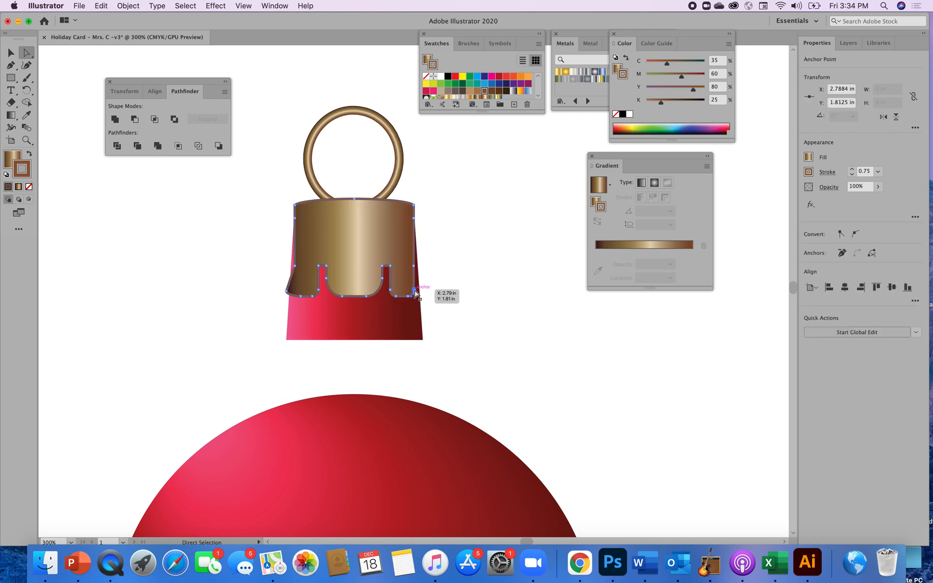
{"action": "left_click_drag", "start_coordinate": [415, 291], "coordinate": [423, 295]}
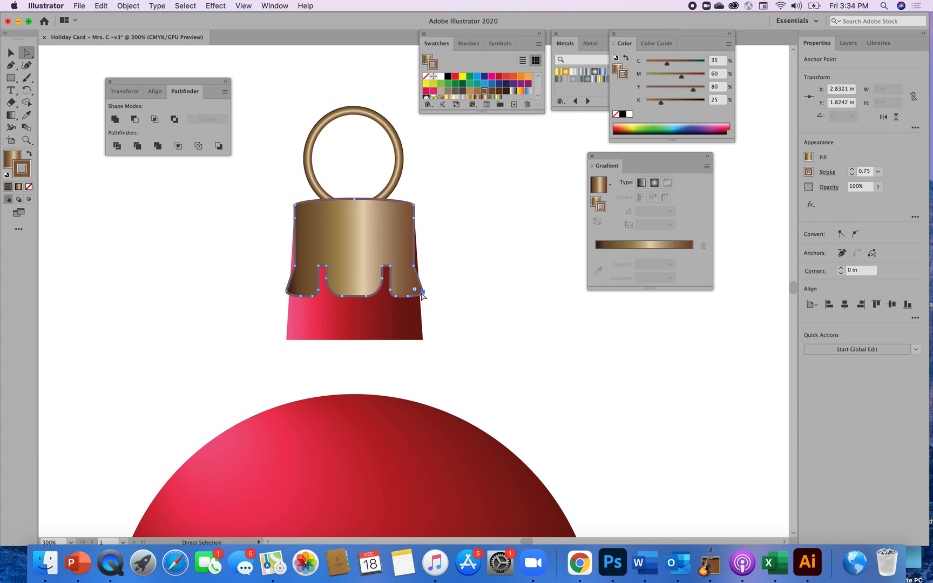
{"action": "left_click", "coordinate": [448, 306]}
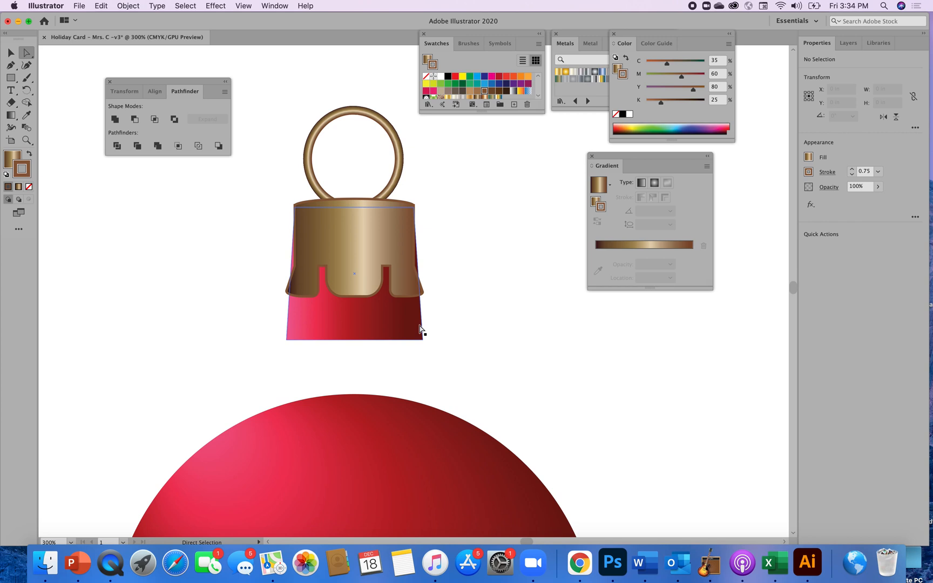
Narrow the red neck slightly from both sides so it no longer shows beside the bronze cap, and deselect it
{"action": "left_click", "coordinate": [11, 54]}
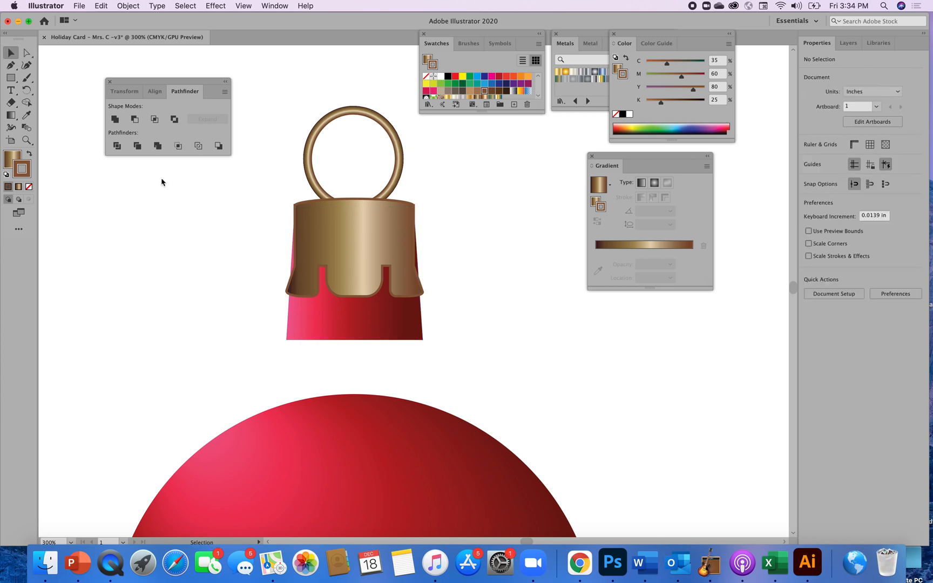
{"action": "left_click", "coordinate": [401, 325]}
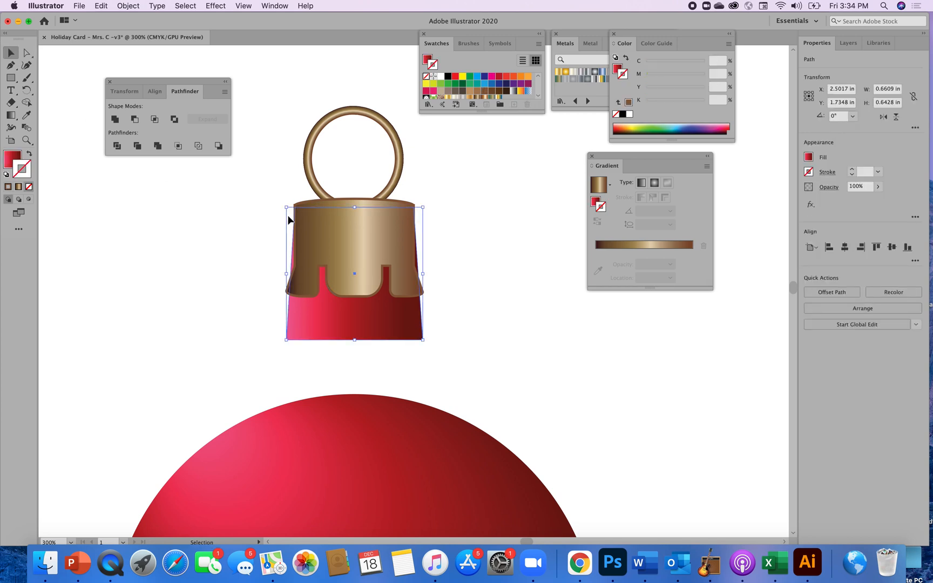
{"action": "left_click_drag", "start_coordinate": [286, 273], "coordinate": [291, 273]}
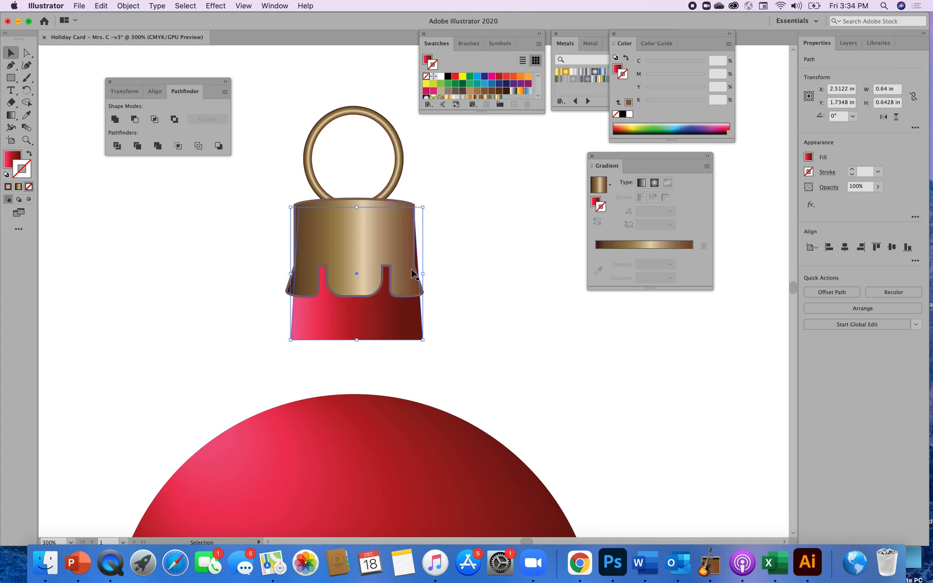
{"action": "left_click_drag", "start_coordinate": [426, 274], "coordinate": [421, 273]}
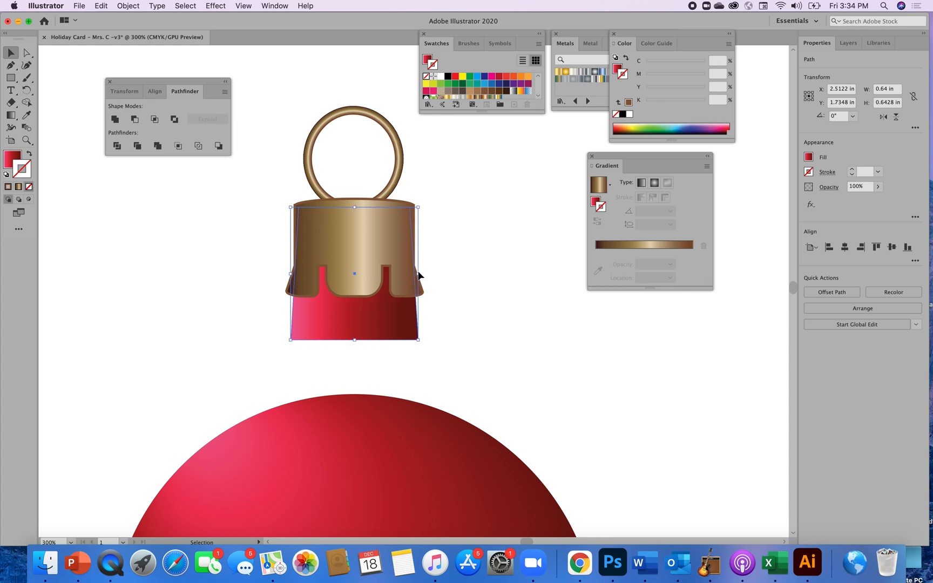
{"action": "left_click", "coordinate": [478, 260]}
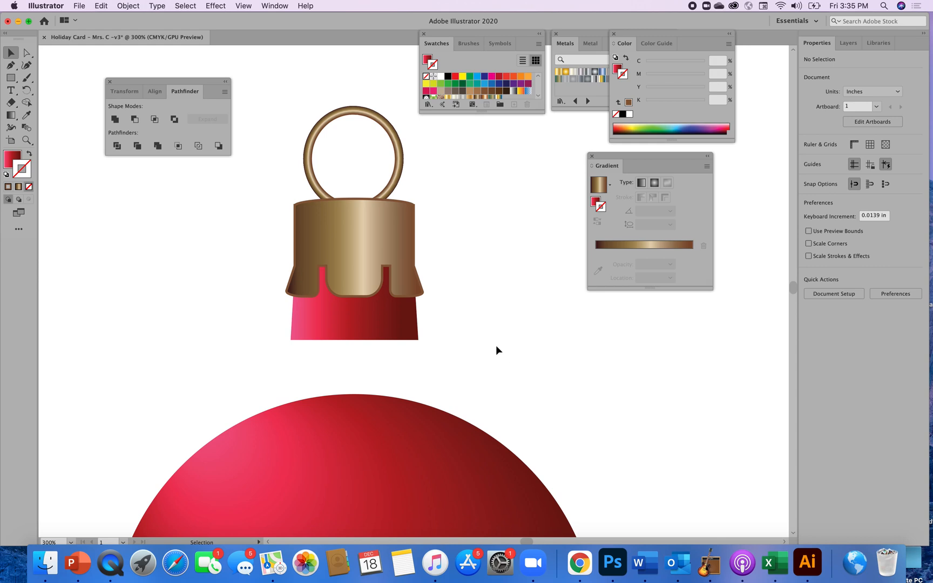
Group the hanging ring, the bronze cap and the red neck
{"action": "left_click_drag", "start_coordinate": [276, 124], "coordinate": [438, 334]}
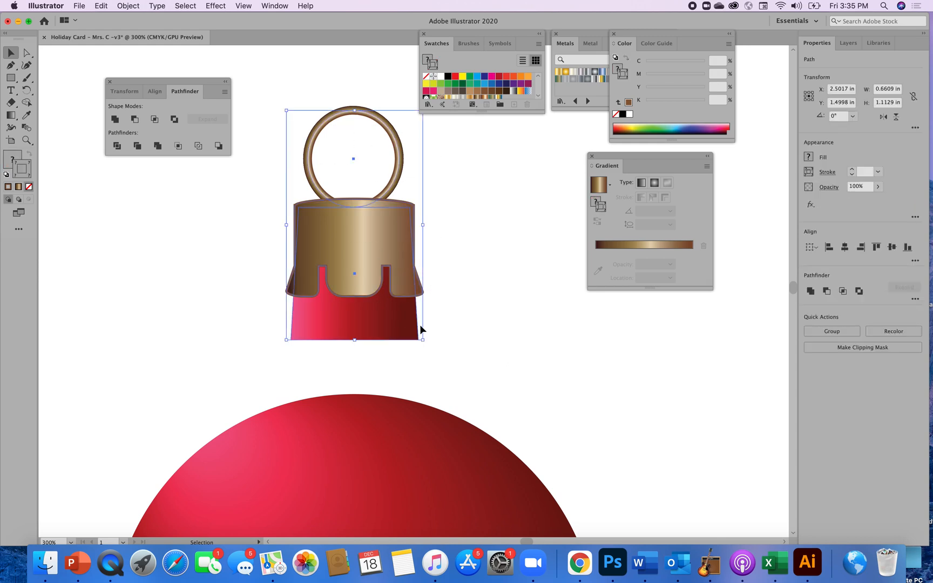
{"action": "left_click", "coordinate": [123, 9]}
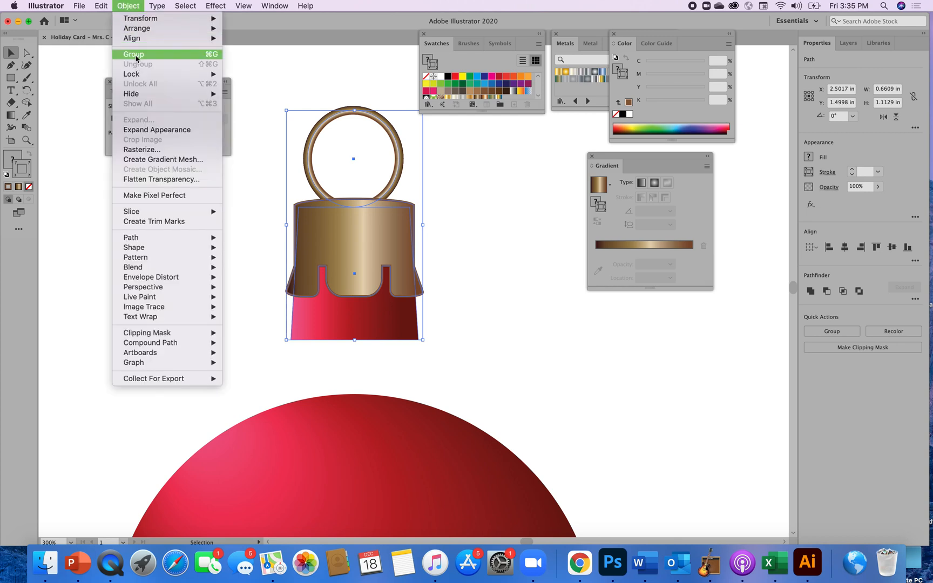
{"action": "left_click", "coordinate": [136, 59]}
{"action": "key", "text": "a"}
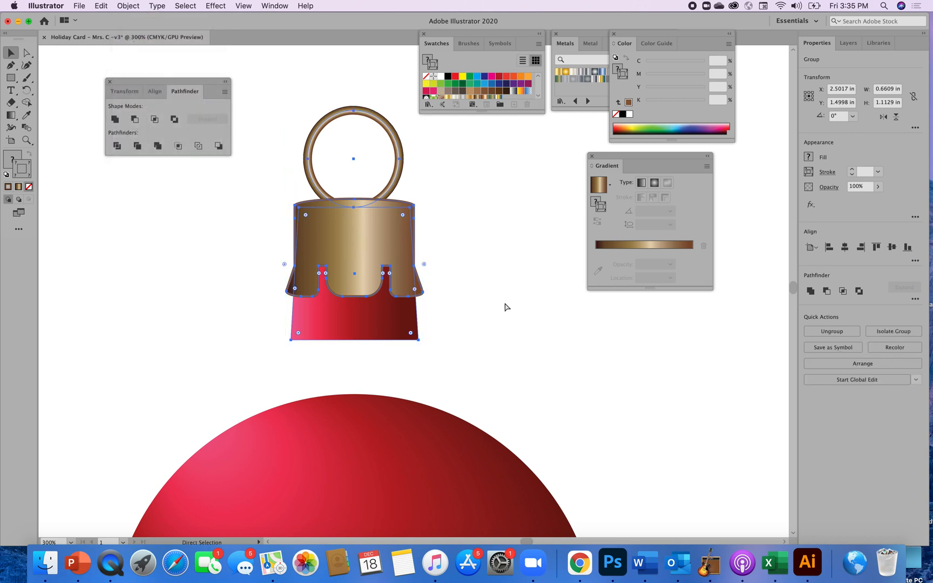
Move the ring-and-cap group down onto the top of the red ball and scale it down to about 0.64 x 1.06 in
{"action": "key", "text": "super+minus"}
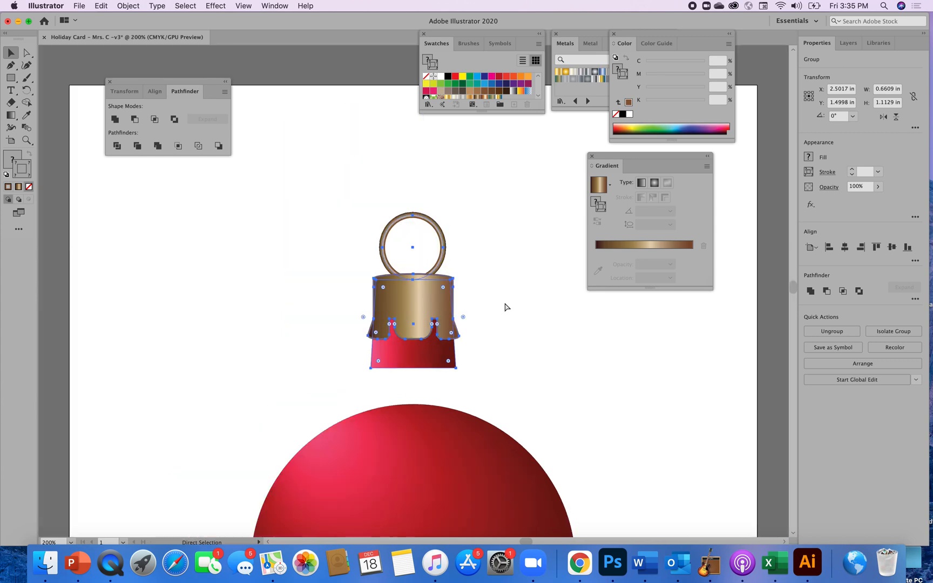
{"action": "key", "text": "super+minus"}
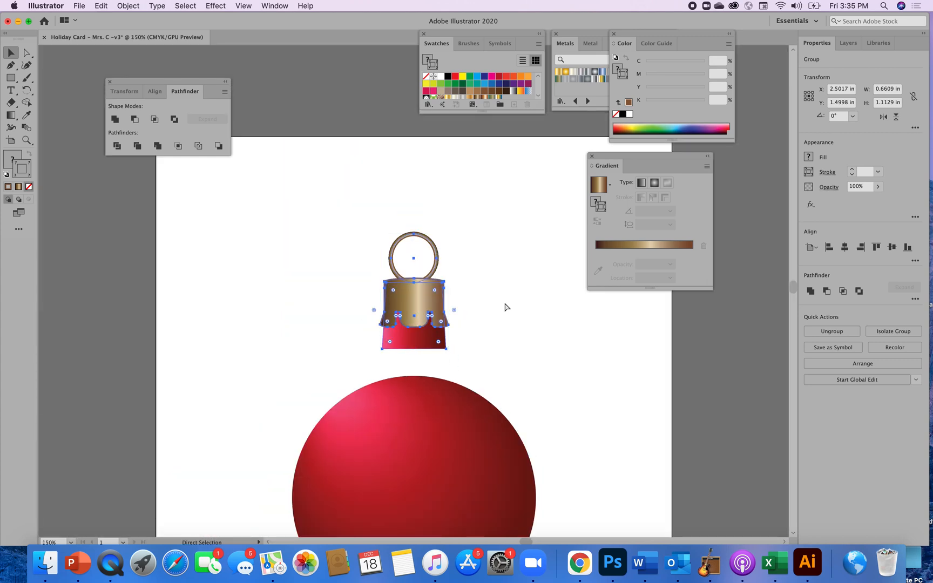
{"action": "key", "text": "super+minus"}
{"action": "key", "text": "v"}
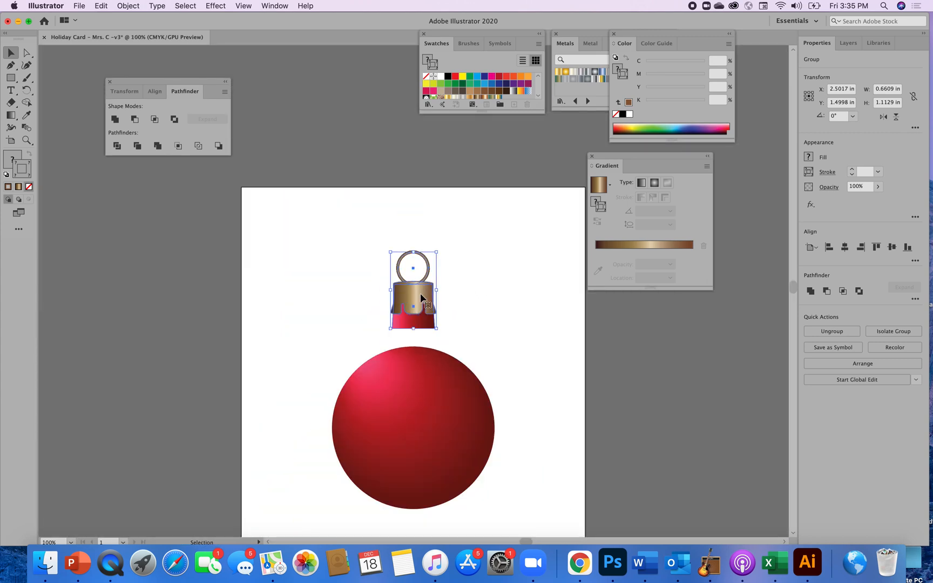
{"action": "left_click_drag", "start_coordinate": [420, 294], "coordinate": [425, 326]}
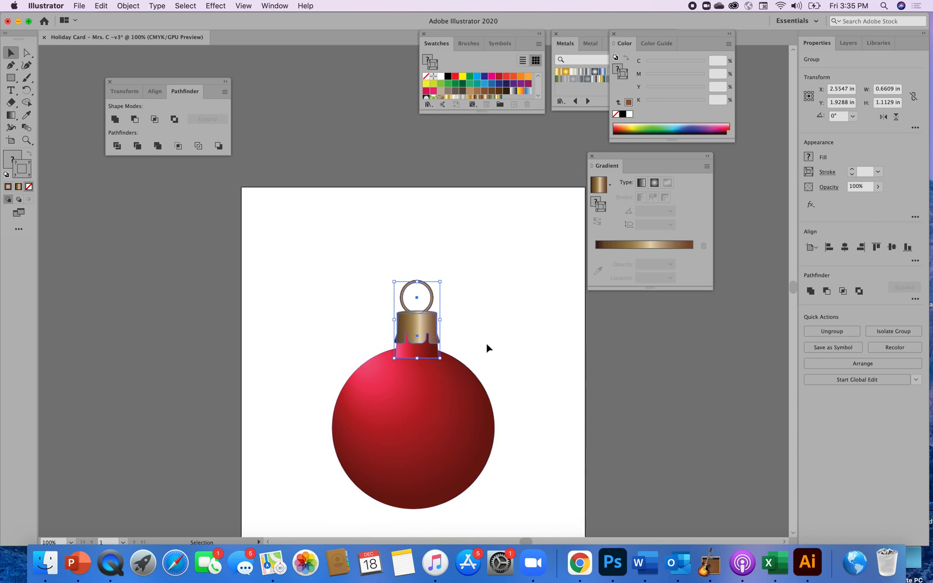
{"action": "left_click_drag", "start_coordinate": [441, 281], "coordinate": [439, 286]}
{"action": "left_click", "coordinate": [509, 298]}
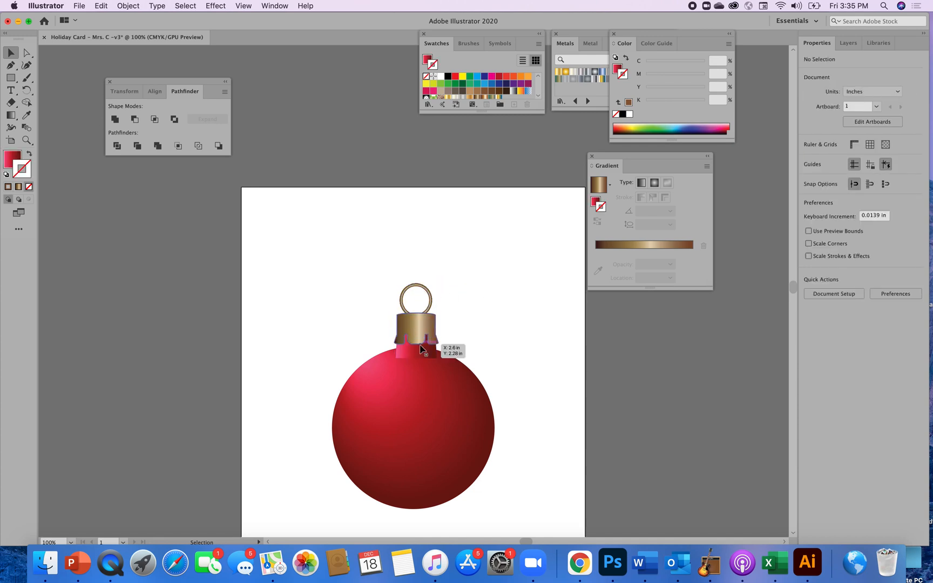
Nudge the ring-and-cap group up three increments, send it to the back behind the red ball and deselect it
{"action": "left_click", "coordinate": [423, 343]}
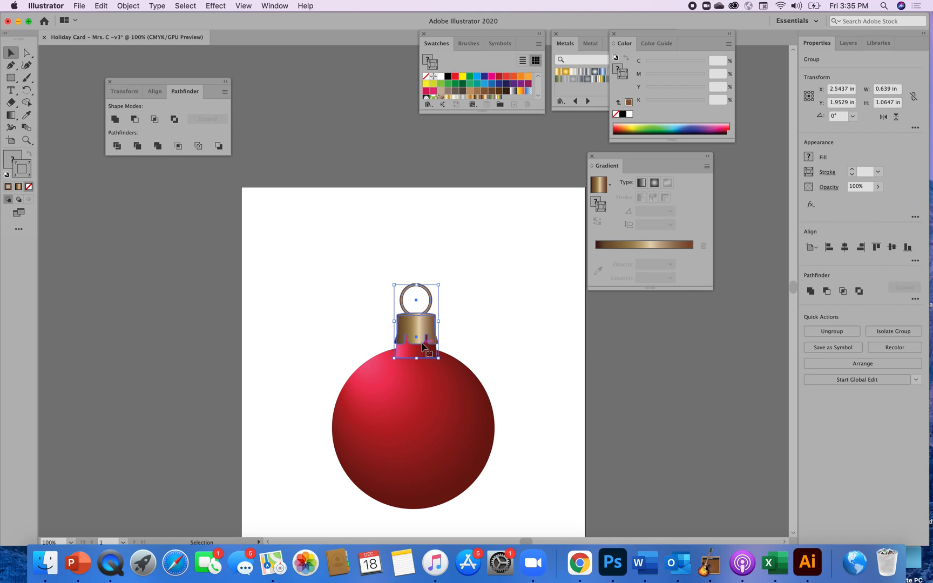
{"action": "key", "text": "Up"}
{"action": "key", "text": "Up"}
{"action": "key", "text": "Up"}
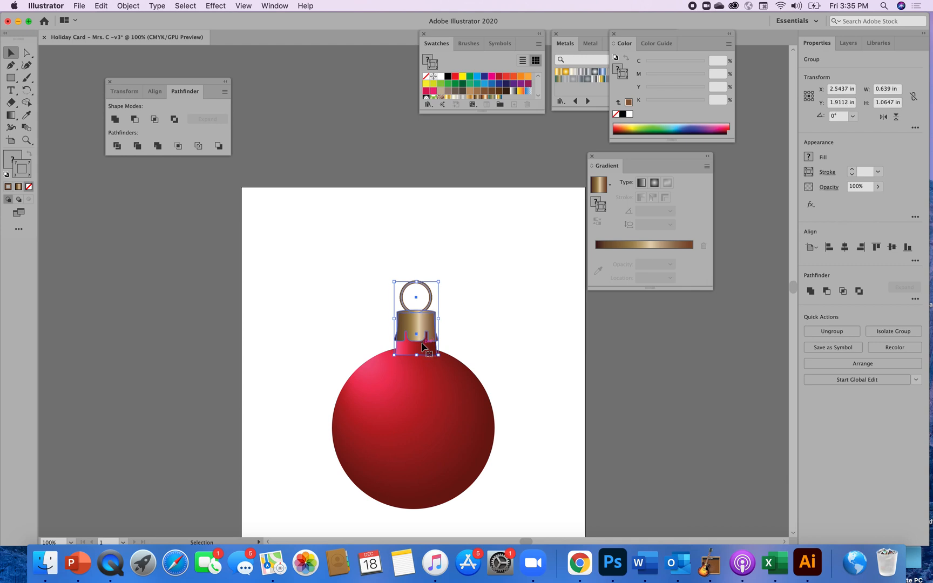
{"action": "left_click", "coordinate": [127, 7]}
{"action": "mouse_move", "coordinate": [141, 29]}
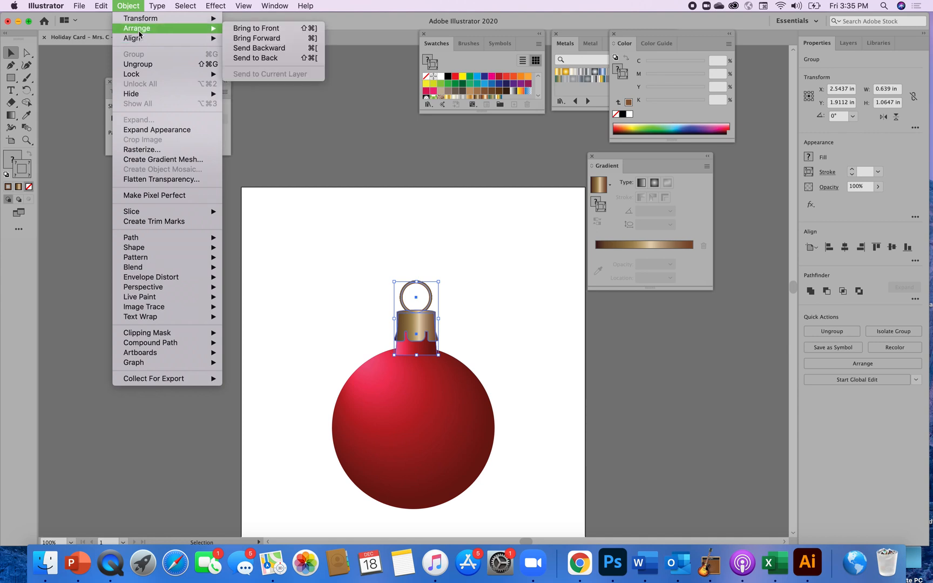
{"action": "left_click", "coordinate": [242, 58]}
{"action": "left_click", "coordinate": [523, 329]}
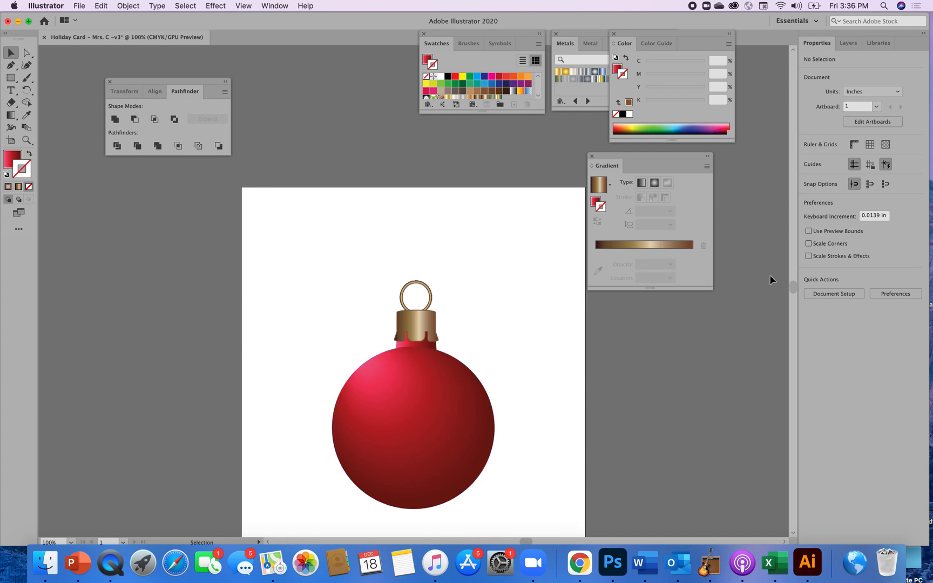
Turn on Draw Inside mode for the red ball so that new artwork is clipped to it, and deselect the ball
{"action": "left_click_drag", "start_coordinate": [793, 289], "coordinate": [792, 293]}
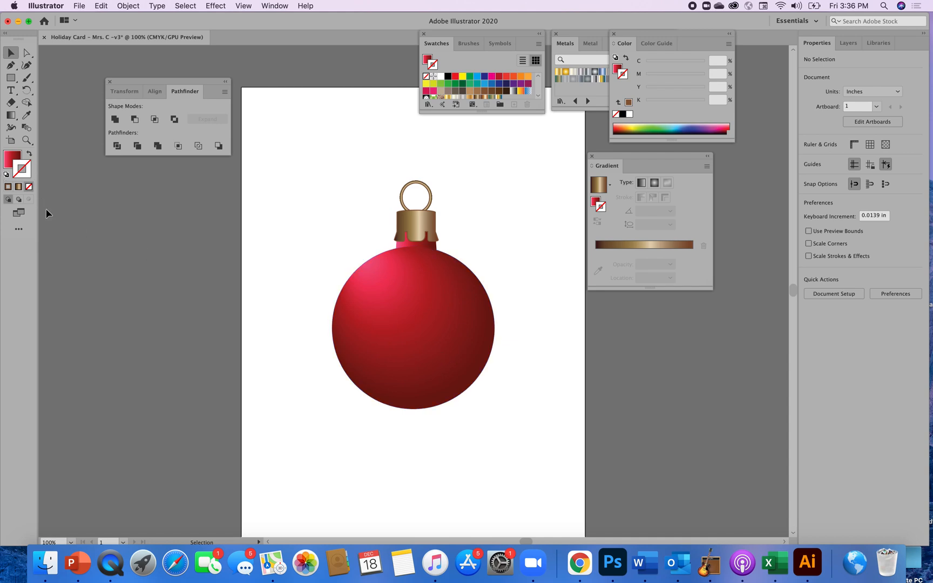
{"action": "left_click", "coordinate": [377, 313]}
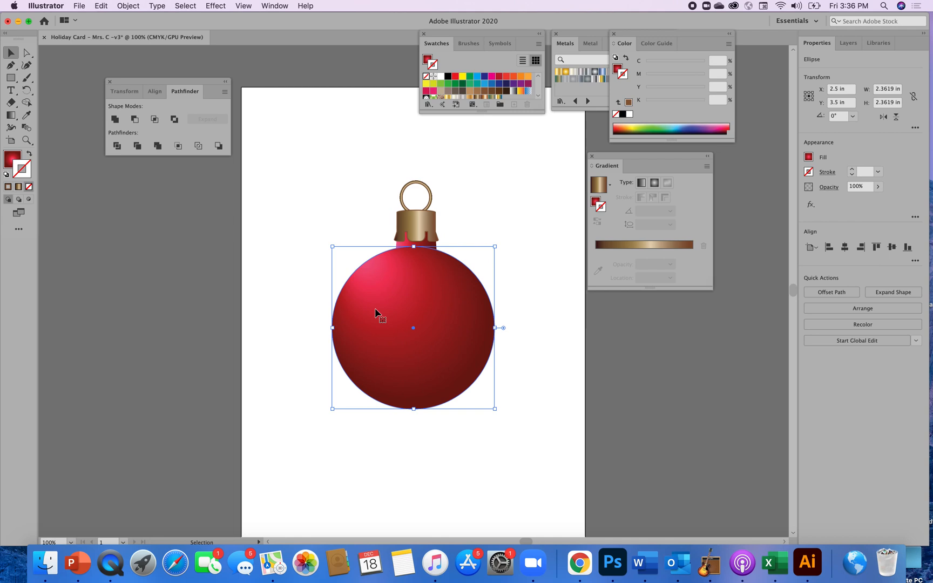
{"action": "left_click", "coordinate": [30, 202]}
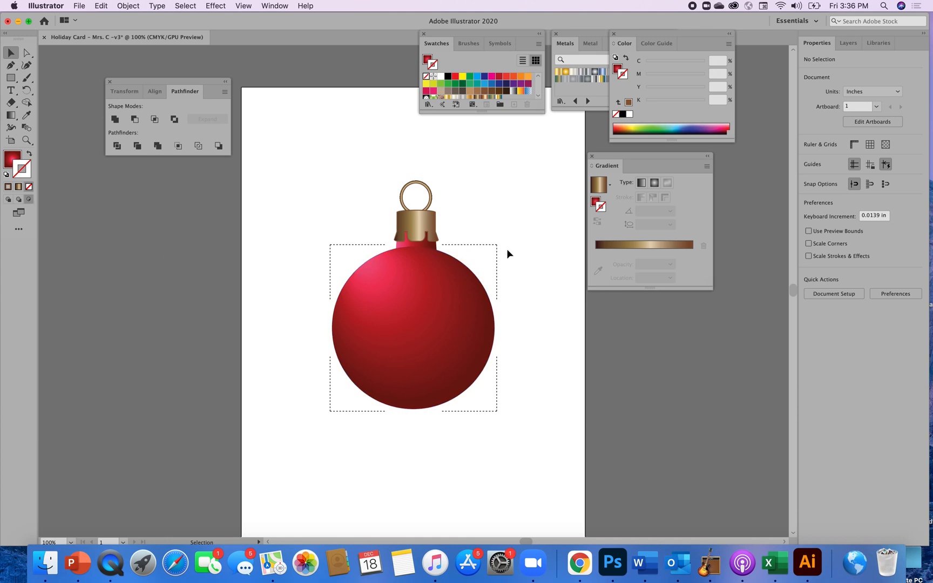
Paint freehand squiggles across the inside of the ball with the Paintbrush, using the 5 pt. Round brush, no fill and a 1 pt red gradient stroke
{"action": "left_click", "coordinate": [26, 78]}
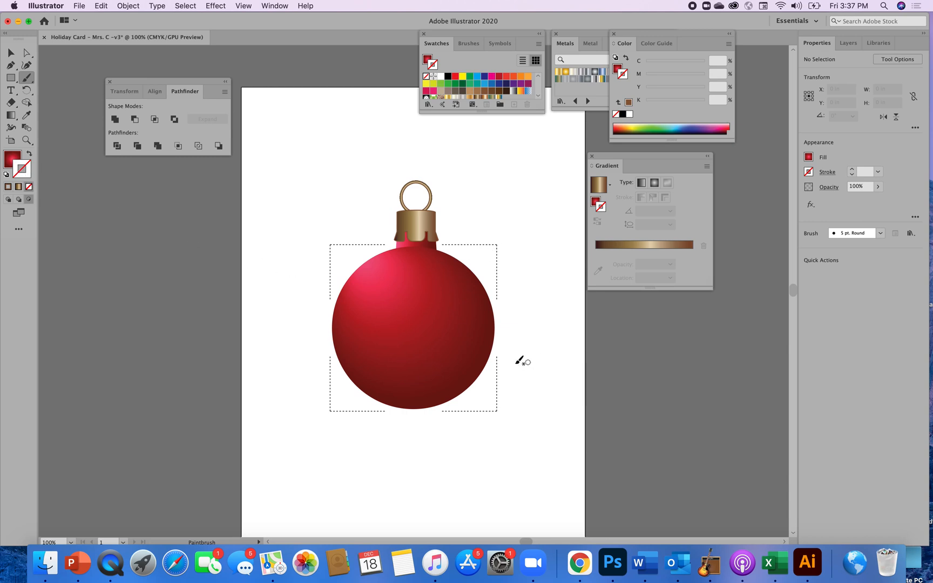
{"action": "left_click_drag", "start_coordinate": [9, 159], "coordinate": [24, 174]}
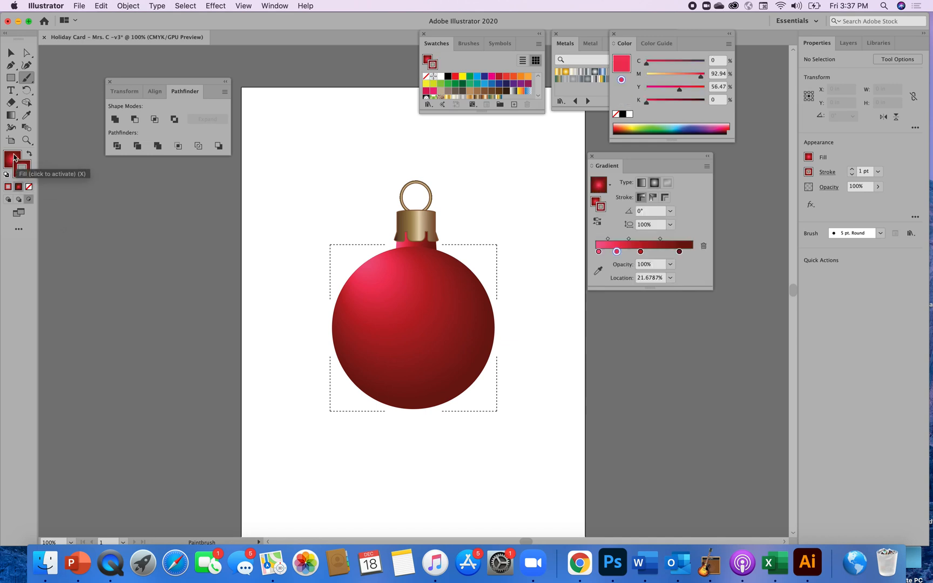
{"action": "left_click", "coordinate": [29, 187]}
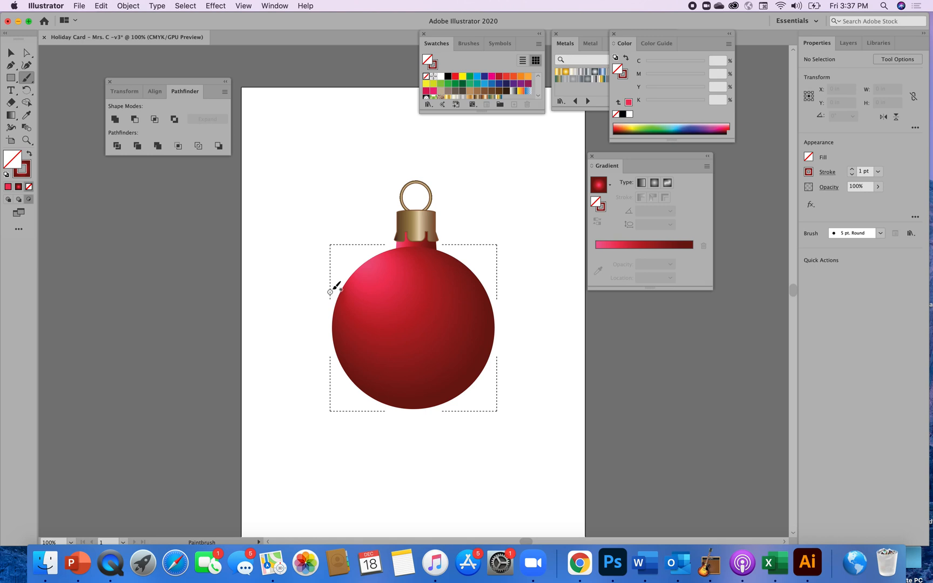
{"action": "mouse_move", "coordinate": [331, 291]}
{"action": "left_mouse_down"}
{"action": "mouse_move", "coordinate": [373, 268]}
{"action": "mouse_move", "coordinate": [382, 274]}
{"action": "mouse_move", "coordinate": [394, 299]}
{"action": "mouse_move", "coordinate": [415, 300]}
{"action": "mouse_move", "coordinate": [377, 341]}
{"action": "left_mouse_up"}
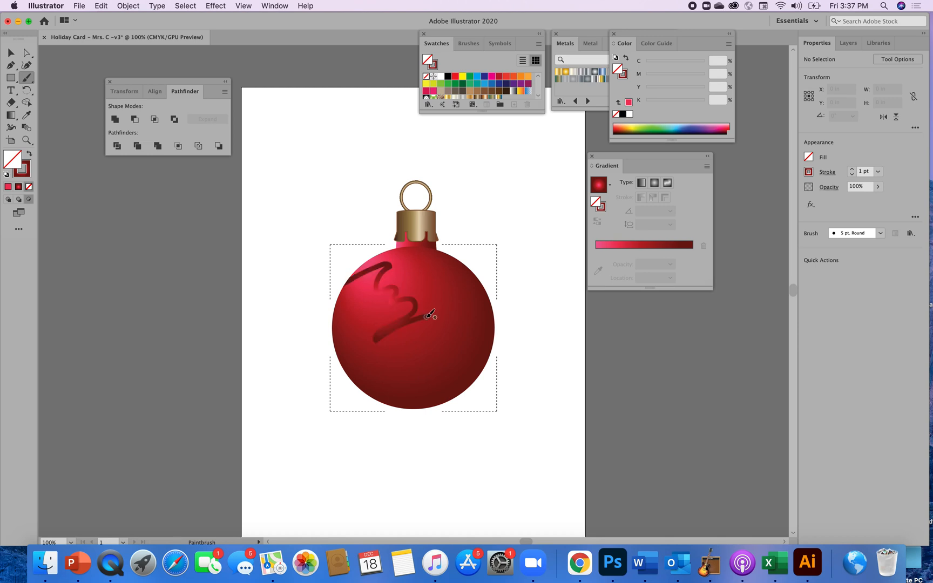
{"action": "mouse_move", "coordinate": [420, 276]}
{"action": "left_mouse_down"}
{"action": "mouse_move", "coordinate": [456, 268]}
{"action": "mouse_move", "coordinate": [446, 287]}
{"action": "mouse_move", "coordinate": [477, 283]}
{"action": "mouse_move", "coordinate": [399, 353]}
{"action": "mouse_move", "coordinate": [433, 351]}
{"action": "mouse_move", "coordinate": [442, 368]}
{"action": "mouse_move", "coordinate": [417, 390]}
{"action": "mouse_move", "coordinate": [448, 395]}
{"action": "left_mouse_up"}
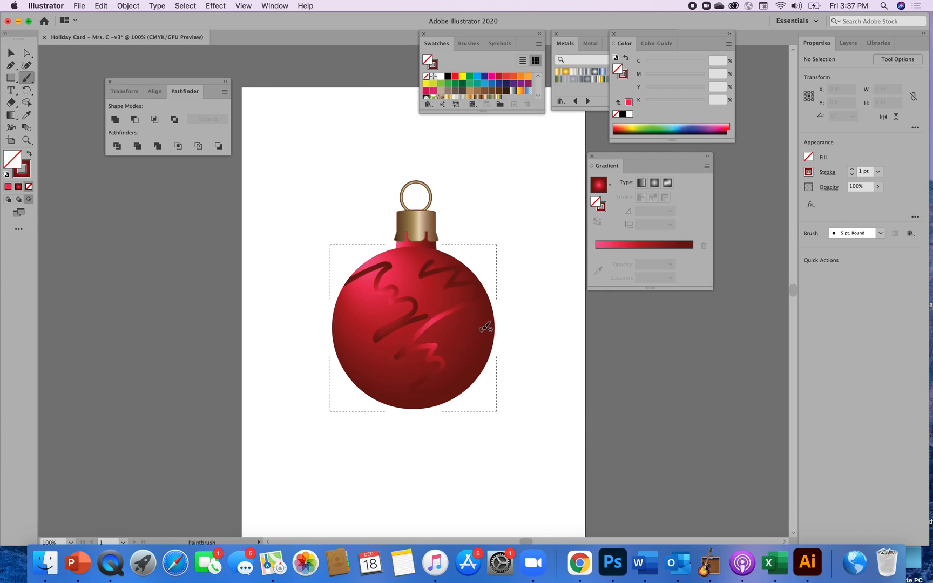
Paint gradient squiggles inside the ornament along the ball's right side, its left side and the neck below the cap
{"action": "mouse_move", "coordinate": [488, 318]}
{"action": "left_mouse_down"}
{"action": "mouse_move", "coordinate": [473, 333]}
{"action": "mouse_move", "coordinate": [485, 336]}
{"action": "mouse_move", "coordinate": [471, 363]}
{"action": "mouse_move", "coordinate": [487, 375]}
{"action": "left_mouse_up"}
{"action": "mouse_move", "coordinate": [332, 327]}
{"action": "left_mouse_down"}
{"action": "mouse_move", "coordinate": [348, 344]}
{"action": "mouse_move", "coordinate": [370, 354]}
{"action": "mouse_move", "coordinate": [362, 389]}
{"action": "left_mouse_up"}
{"action": "left_click_drag", "start_coordinate": [392, 244], "coordinate": [415, 250]}
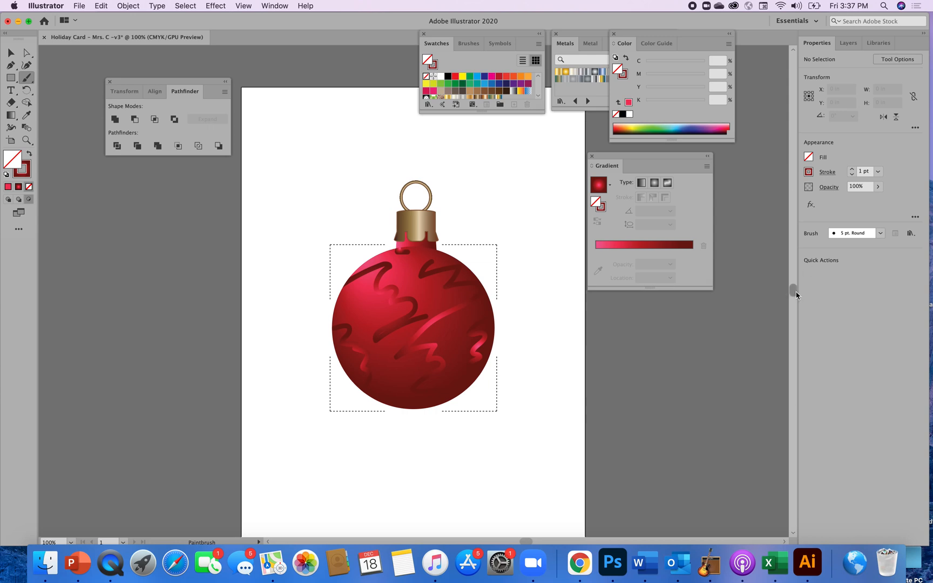
Leave Draw Inside mode and return to Draw Normal with the Selection tool active
{"action": "left_click_drag", "start_coordinate": [795, 291], "coordinate": [796, 294]}
{"action": "scroll", "coordinate": [796, 293], "scroll_direction": "up", "scroll_amount": 3}
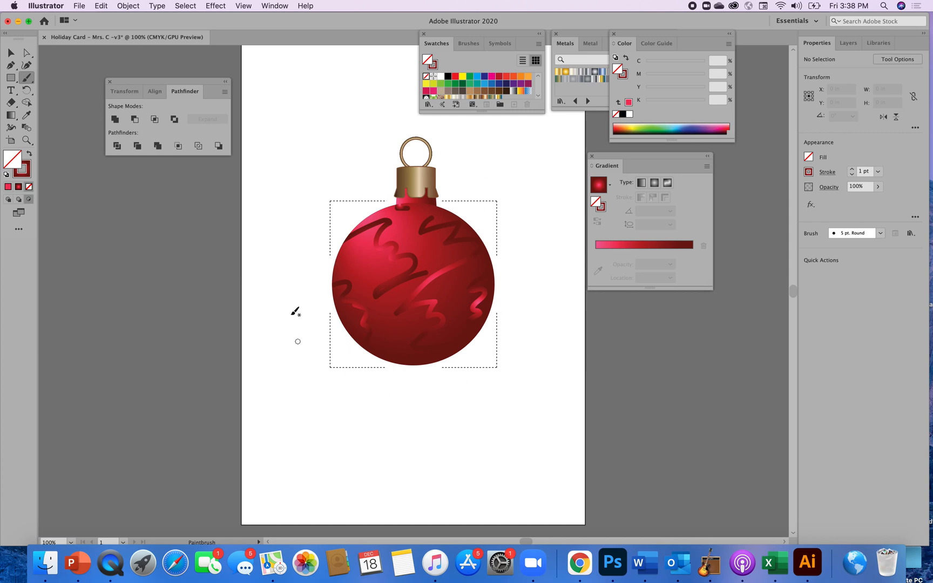
{"action": "left_click", "coordinate": [12, 53]}
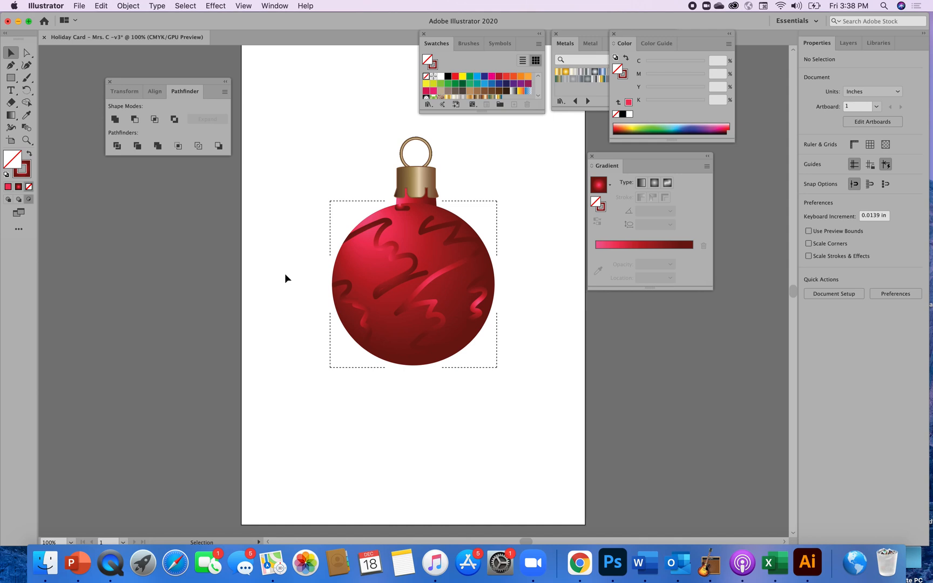
{"action": "key", "text": "shift+d"}
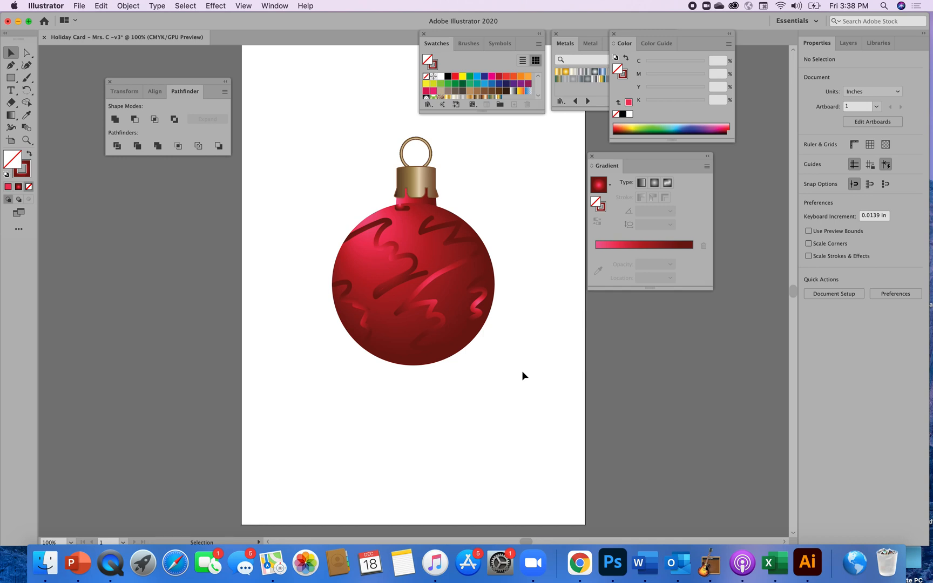
Lock Layer 1 and dock the Swatches panel group beneath the Gradient panel
{"action": "left_click", "coordinate": [851, 49]}
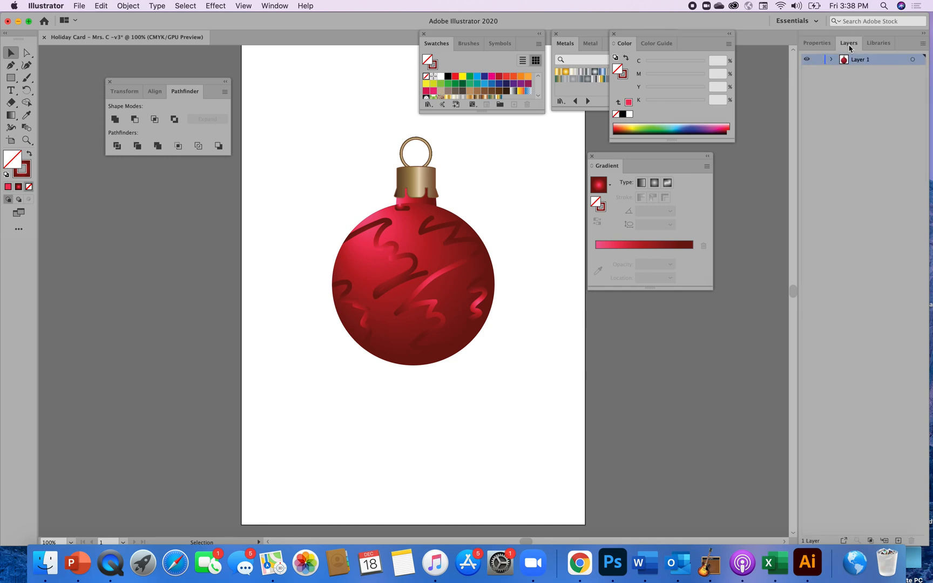
{"action": "left_click", "coordinate": [818, 60]}
{"action": "left_click_drag", "start_coordinate": [491, 35], "coordinate": [675, 296]}
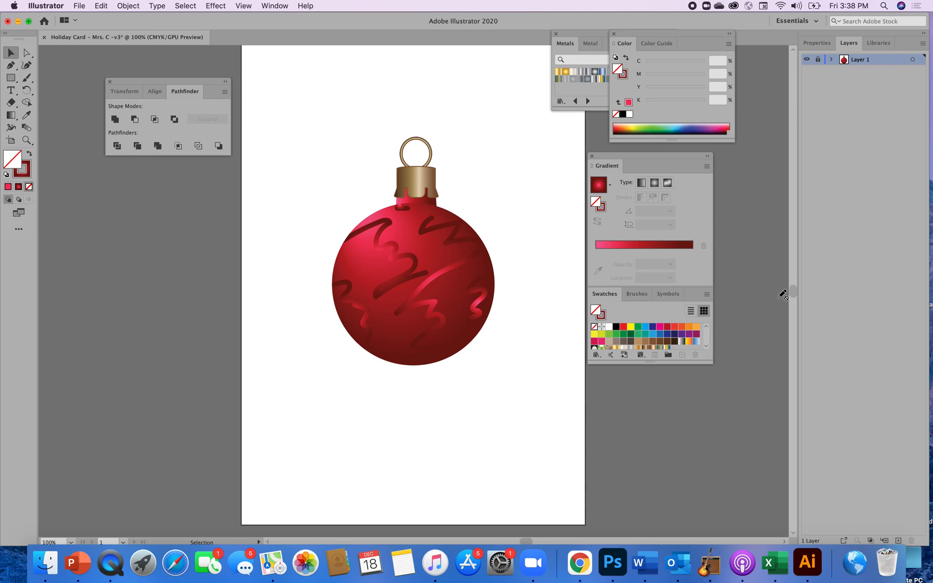
Create a new layer and place it below Layer 1 in the layer order
{"action": "key", "text": "super+minus"}
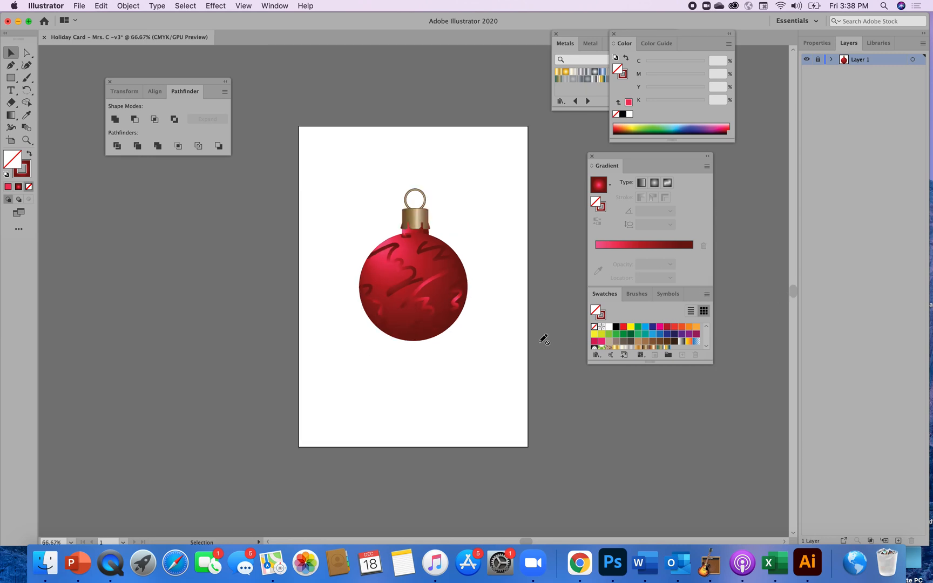
{"action": "left_click", "coordinate": [11, 81]}
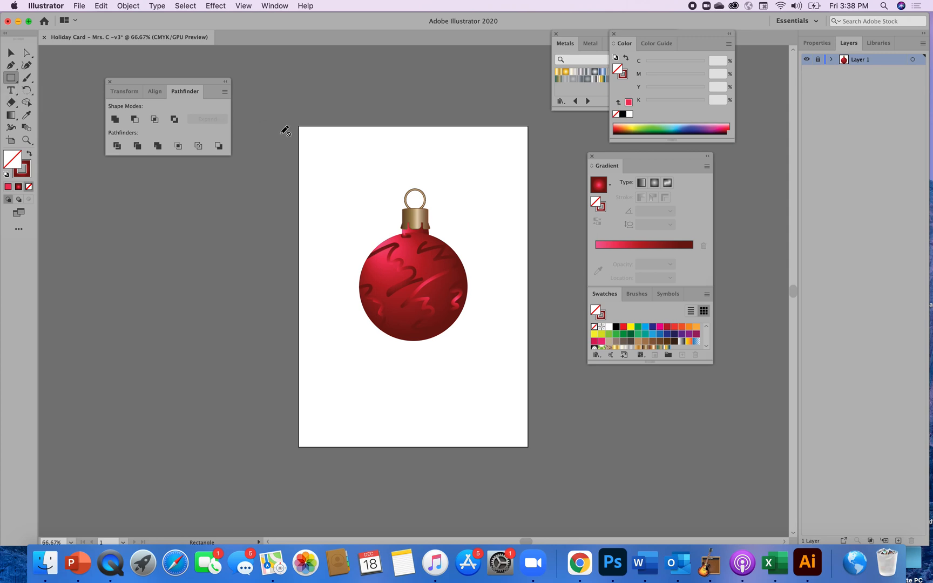
{"action": "left_click", "coordinate": [11, 54]}
{"action": "left_click", "coordinate": [898, 540]}
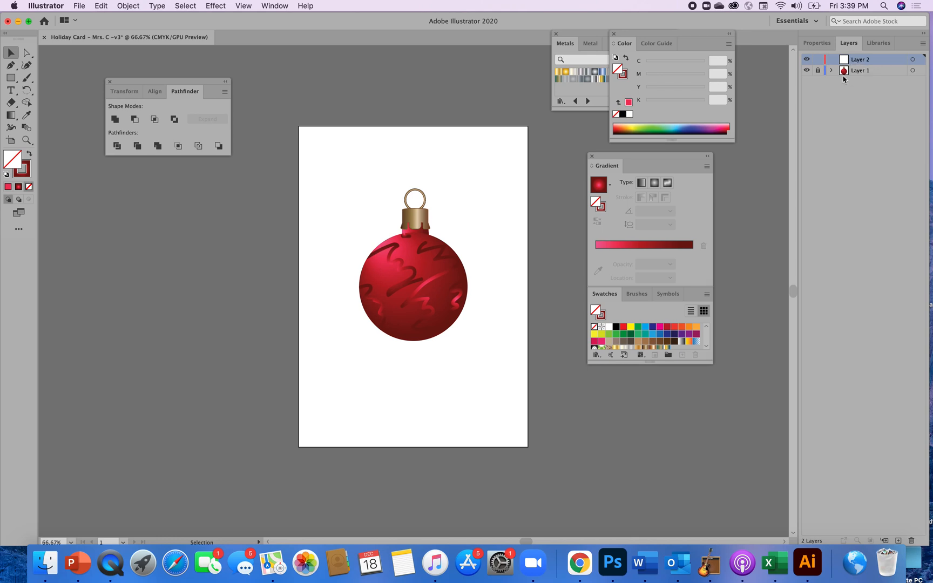
{"action": "left_click_drag", "start_coordinate": [850, 62], "coordinate": [853, 75]}
Rename the empty lower layer "background" and the layer holding the artwork "ornament"
{"action": "double_click", "coordinate": [857, 71]}
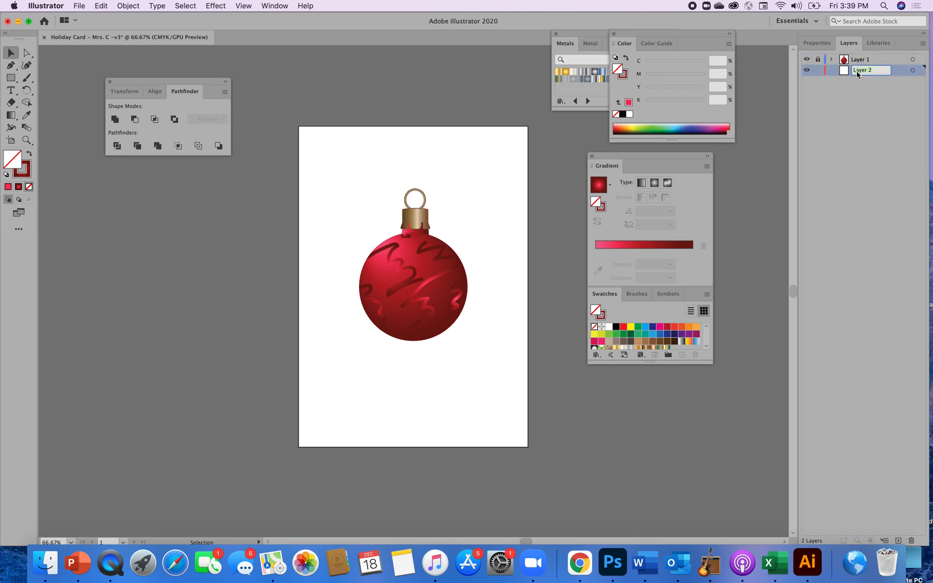
{"action": "type", "text": "background"}
{"action": "left_click", "coordinate": [872, 89]}
{"action": "left_click", "coordinate": [867, 64]}
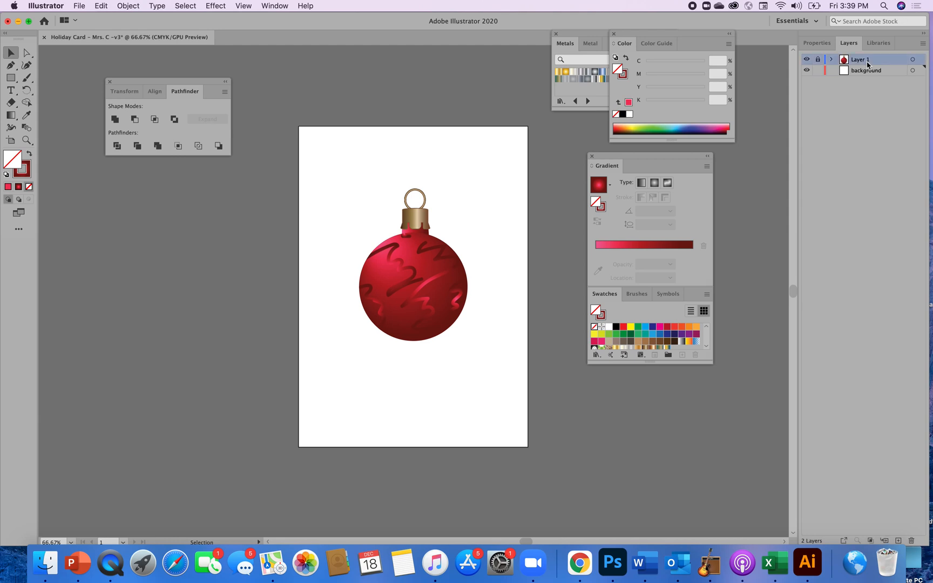
{"action": "double_click", "coordinate": [867, 64]}
{"action": "type", "text": "ornament"}
{"action": "left_click", "coordinate": [845, 117]}
On the background layer, draw a rectangle across the artboard's full width, from its upper edge to just below the ornament
{"action": "left_click", "coordinate": [872, 75]}
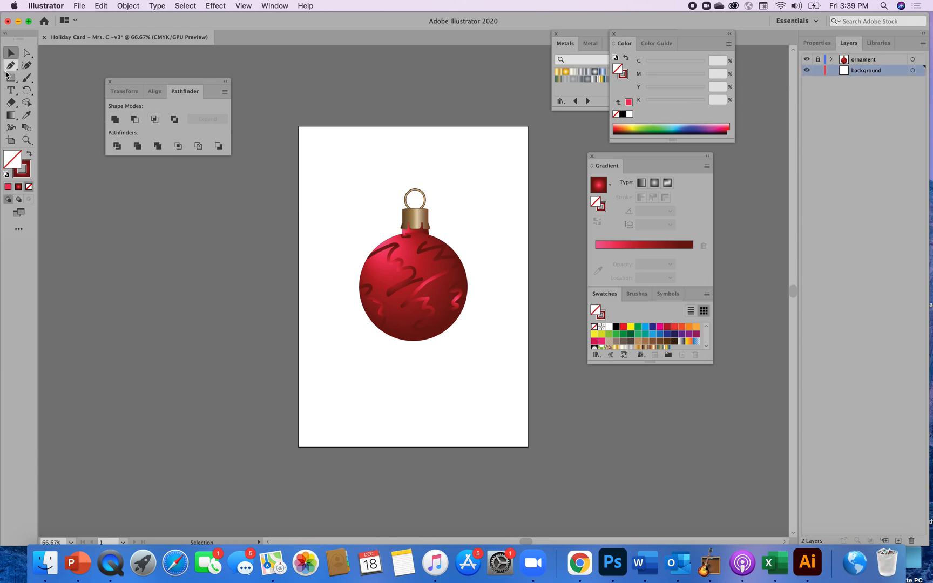
{"action": "left_click", "coordinate": [12, 79]}
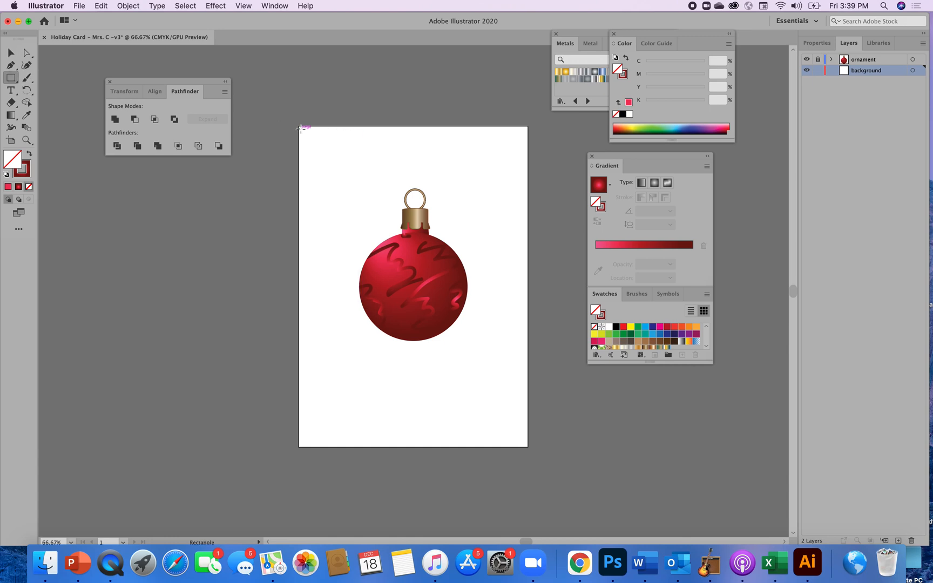
{"action": "left_click_drag", "start_coordinate": [299, 127], "coordinate": [529, 378]}
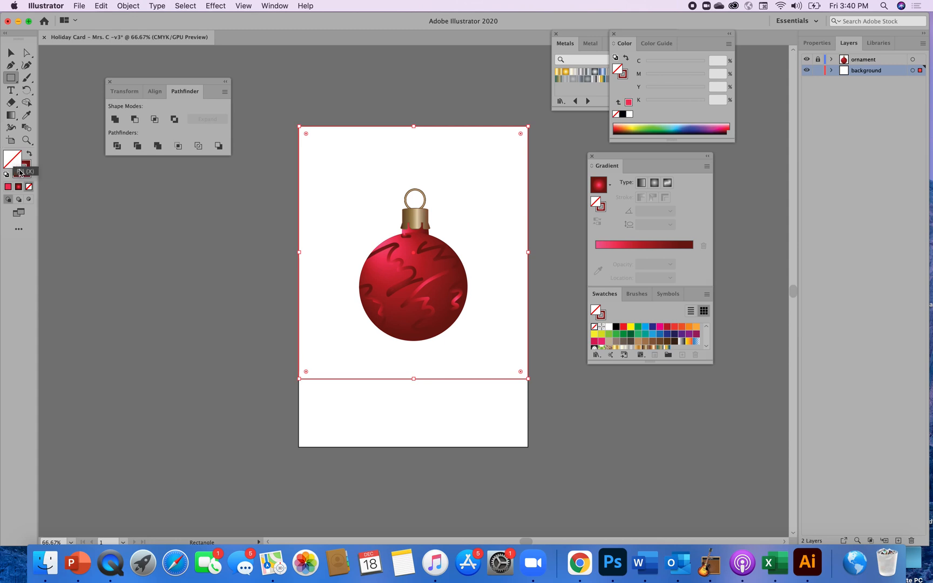
Remove the background rectangle's stroke and make its fill the active attribute
{"action": "left_click", "coordinate": [28, 174]}
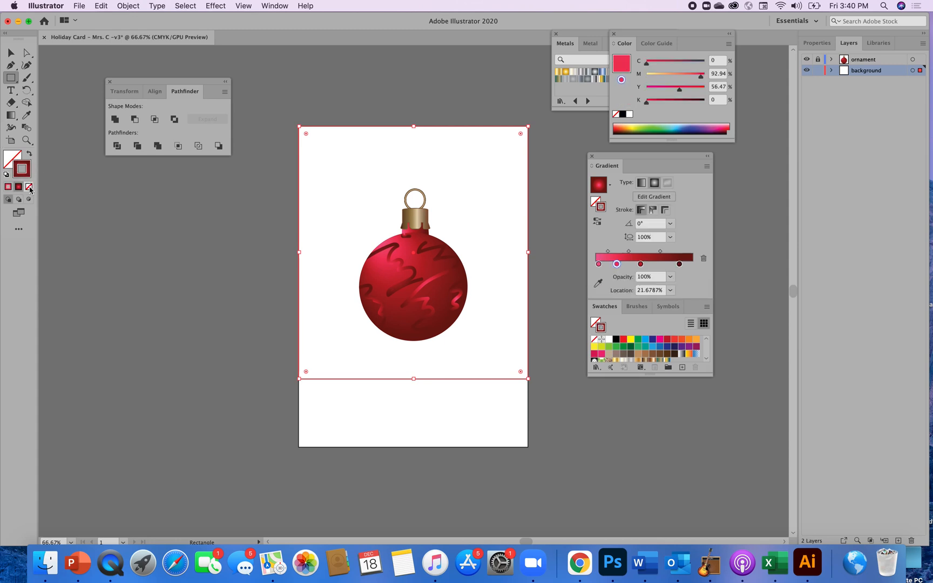
{"action": "left_click", "coordinate": [29, 187]}
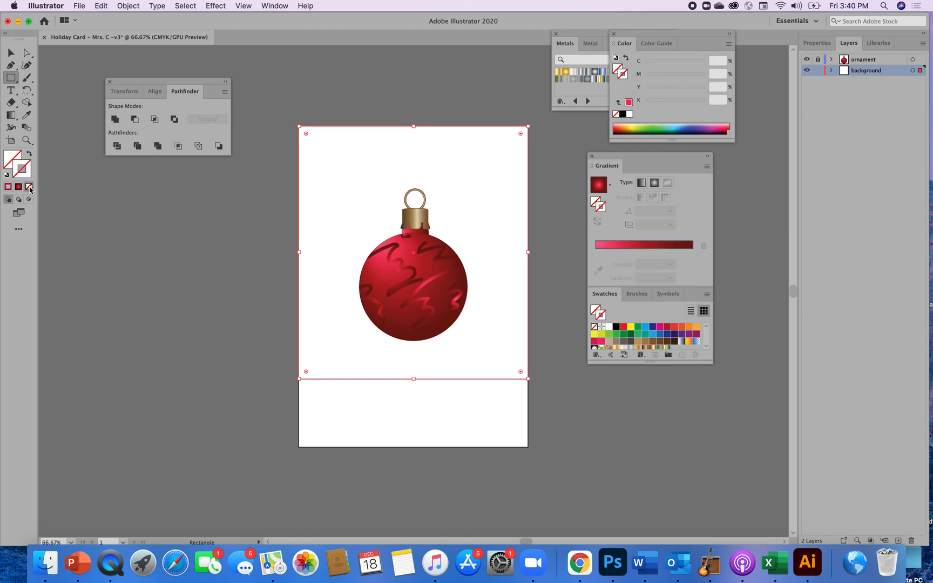
{"action": "left_click", "coordinate": [13, 161]}
{"action": "key", "text": "x"}
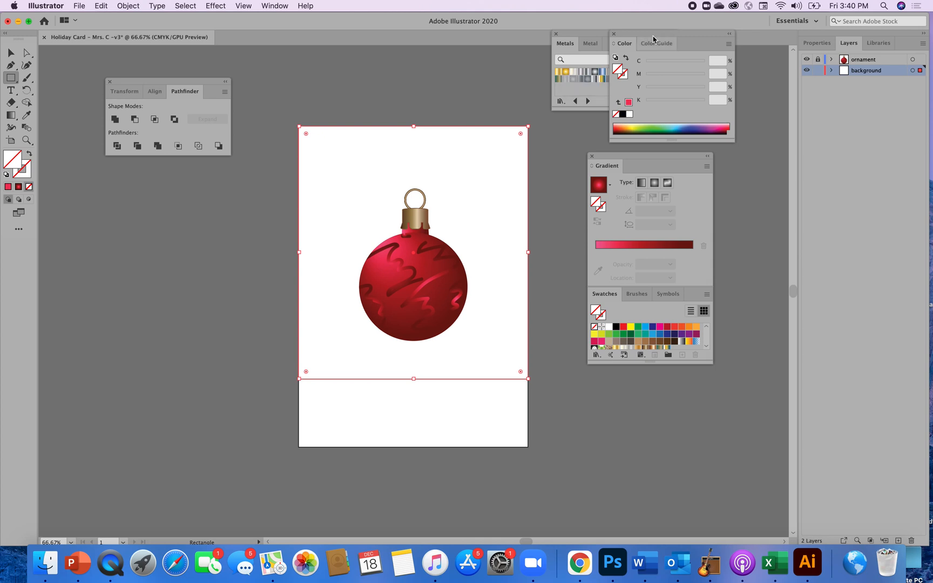
Try several gold and silver Metals gradients on the rectangle, settling on the pale cream-and-silver linear one as its fill
{"action": "left_click_drag", "start_coordinate": [661, 44], "coordinate": [770, 142]}
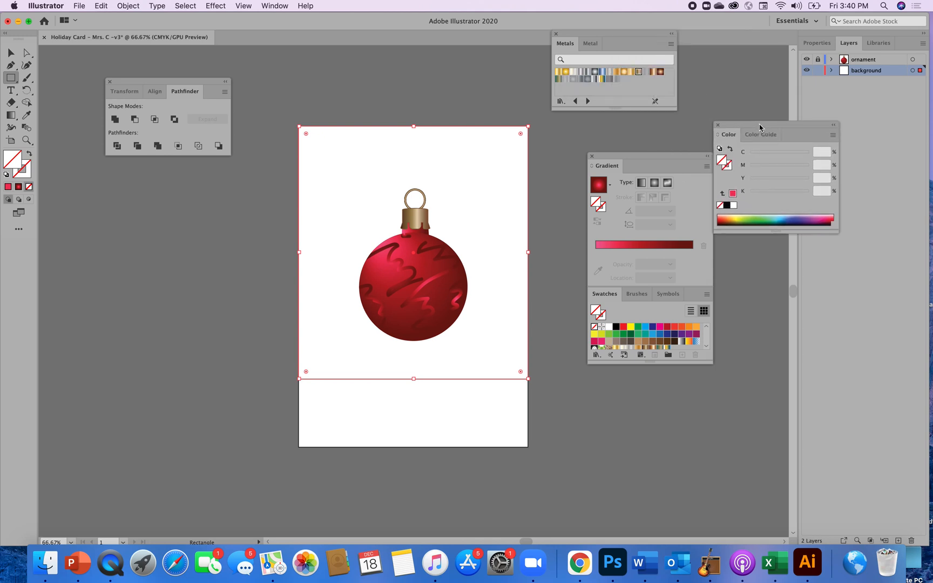
{"action": "left_click", "coordinate": [566, 72]}
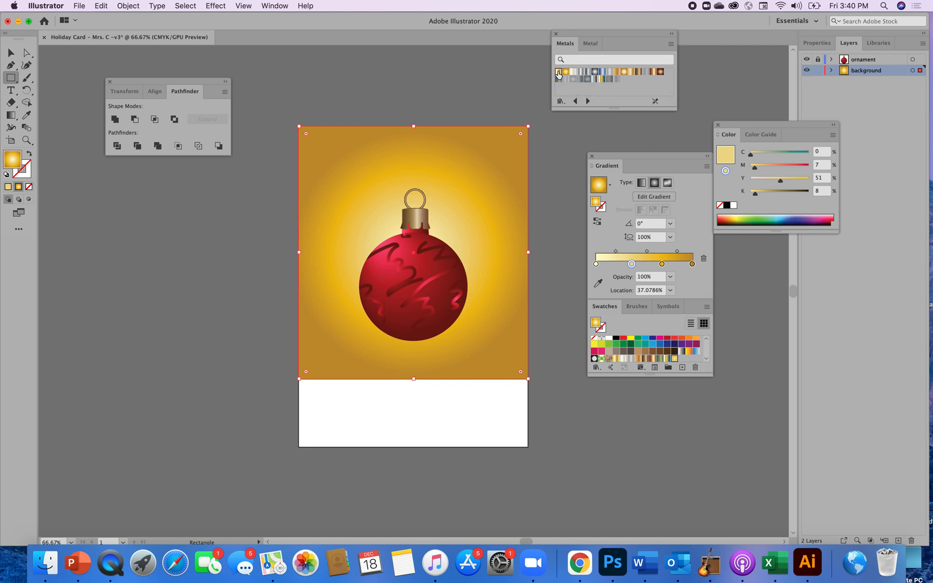
{"action": "left_click", "coordinate": [558, 73]}
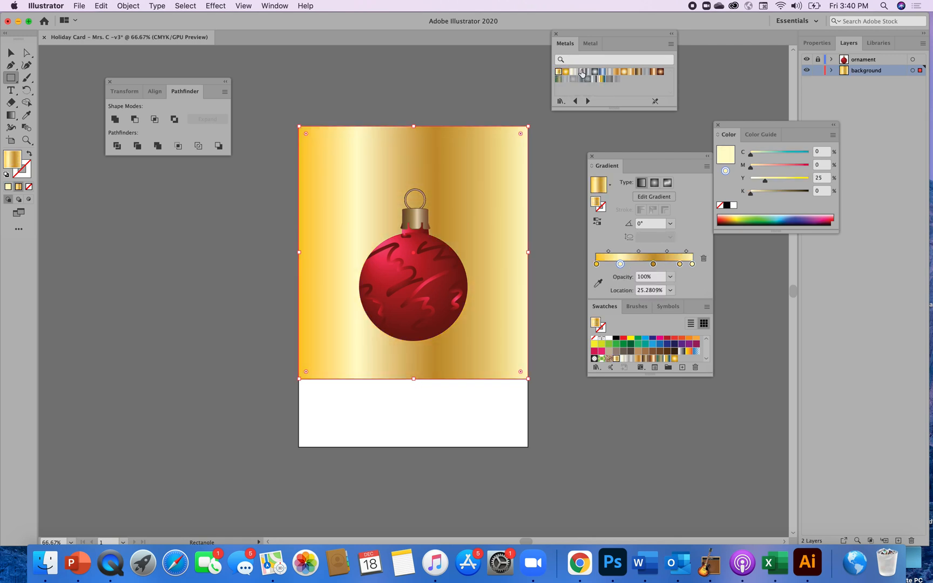
{"action": "left_click", "coordinate": [581, 72]}
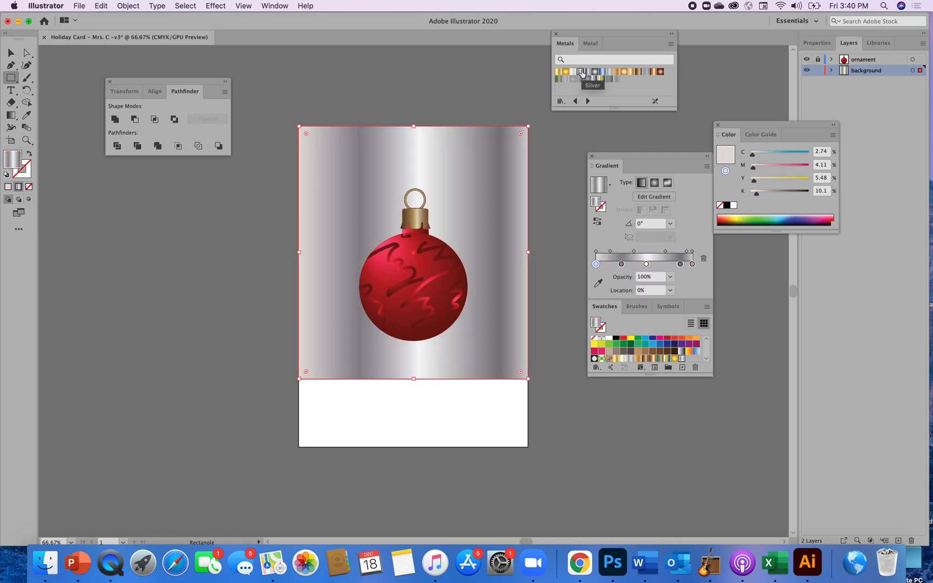
{"action": "left_click", "coordinate": [630, 72]}
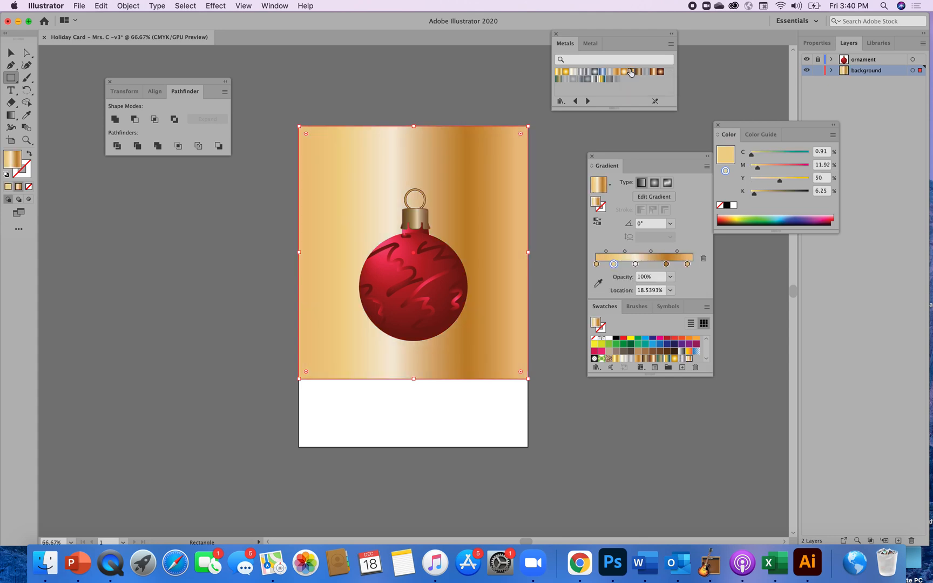
{"action": "left_click", "coordinate": [646, 74]}
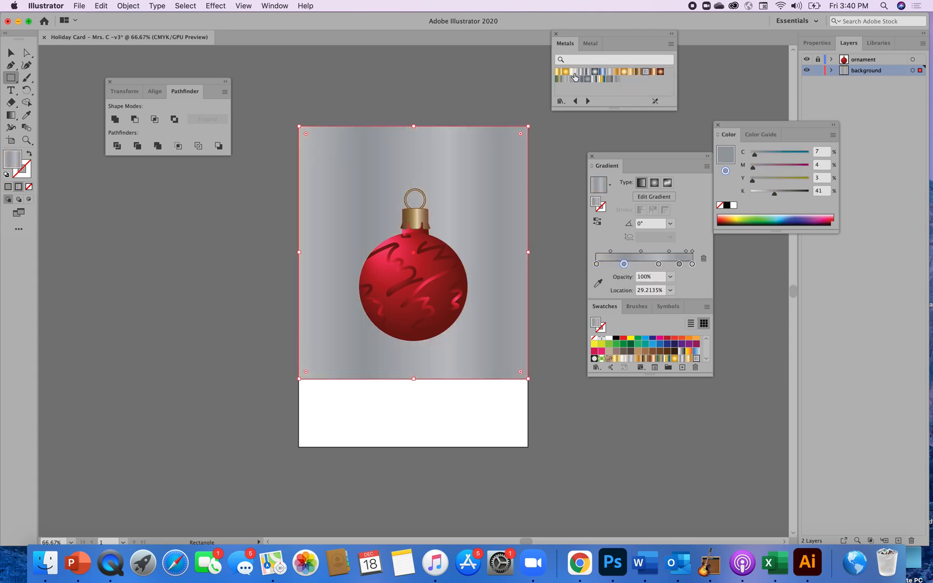
{"action": "left_click", "coordinate": [572, 75]}
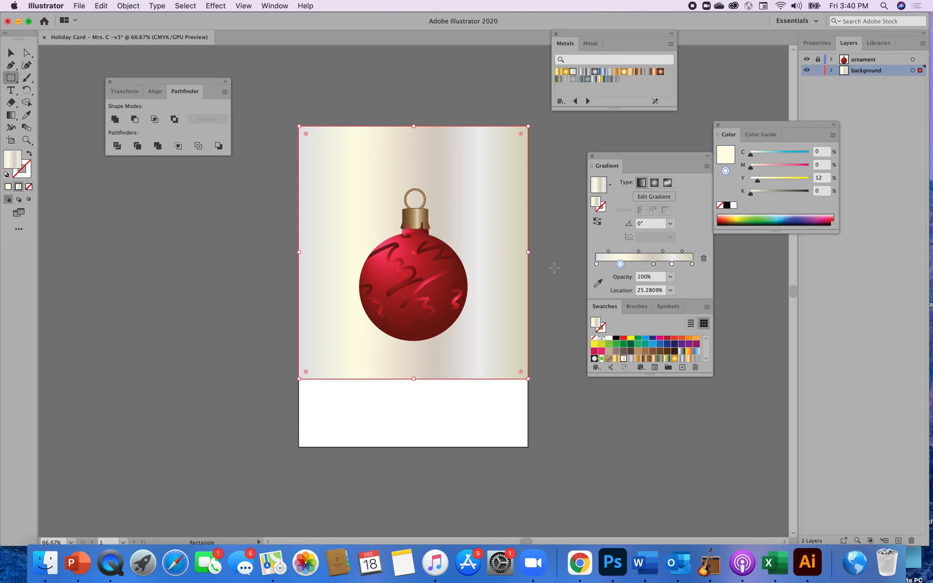
Try the radial gradient type on the rectangle's fill and return it to linear
{"action": "left_click", "coordinate": [654, 184]}
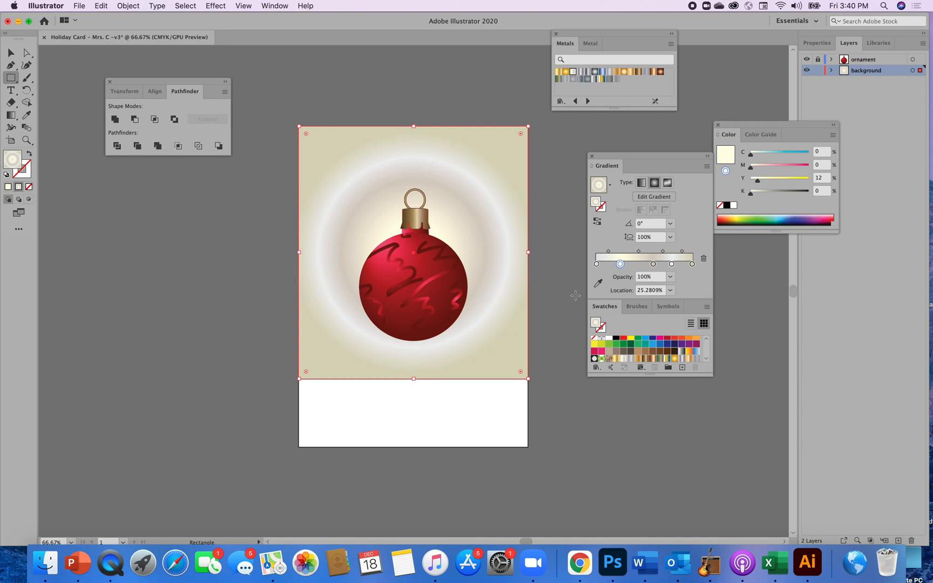
{"action": "left_click", "coordinate": [641, 184]}
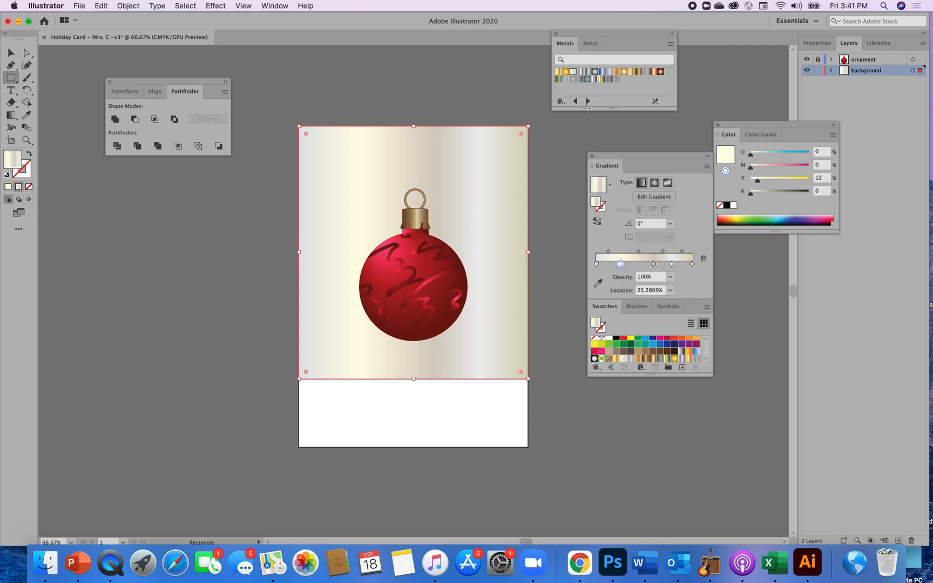
Rearrange the stops of the rectangle's gradient, moving the tan stop to a location of about 92%
{"action": "left_click_drag", "start_coordinate": [652, 158], "coordinate": [629, 144]}
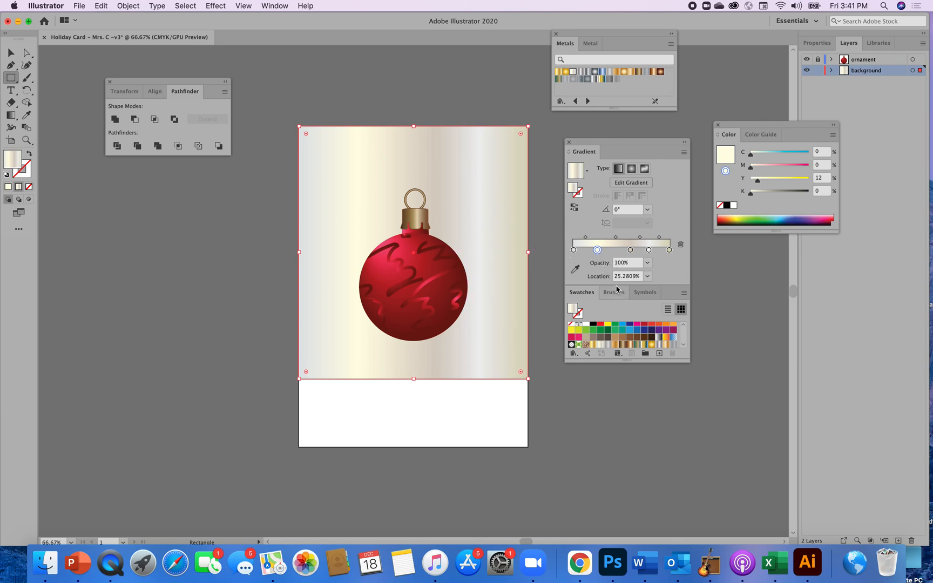
{"action": "mouse_move", "coordinate": [574, 251]}
{"action": "left_mouse_down"}
{"action": "mouse_move", "coordinate": [613, 251]}
{"action": "mouse_move", "coordinate": [576, 252]}
{"action": "left_mouse_up"}
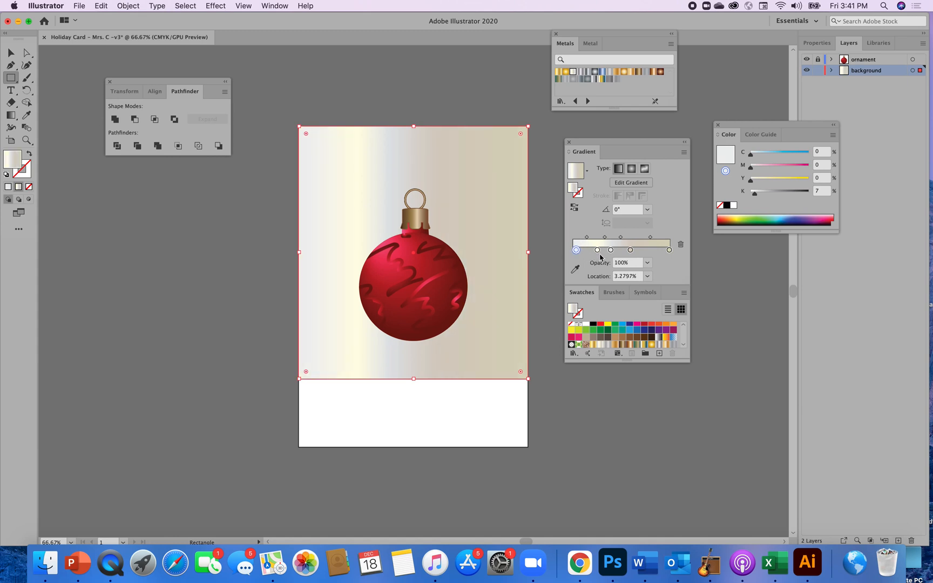
{"action": "left_click_drag", "start_coordinate": [611, 250], "coordinate": [663, 253]}
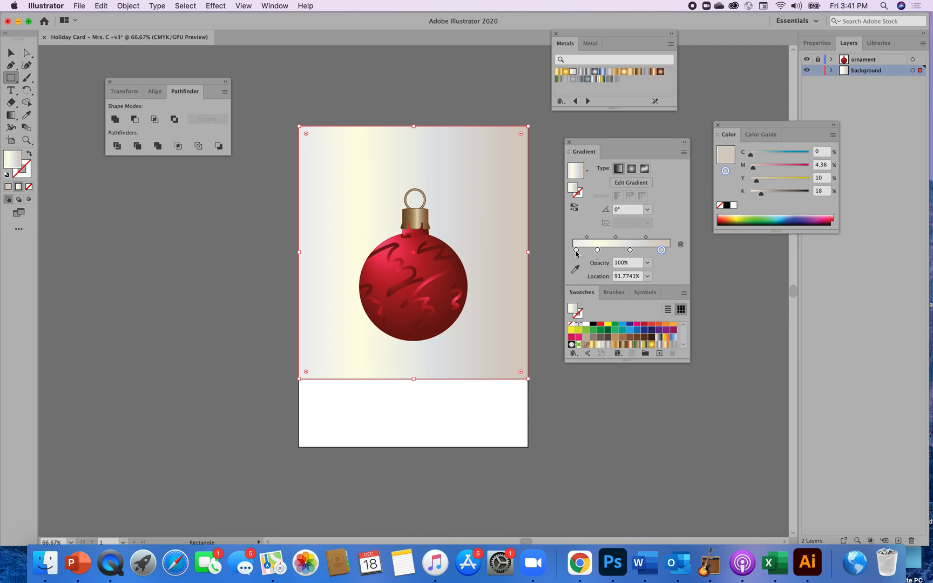
Set up a start stop at about 6% in the rectangle's gradient and color it white
{"action": "left_click_drag", "start_coordinate": [575, 250], "coordinate": [596, 252]}
{"action": "left_click", "coordinate": [596, 251]}
{"action": "left_click", "coordinate": [579, 251]}
{"action": "left_click", "coordinate": [579, 252]}
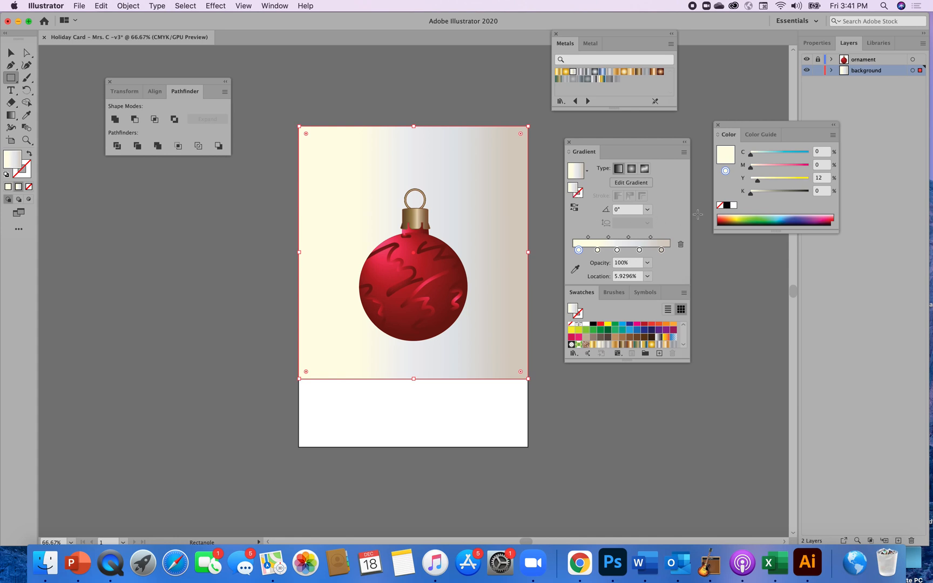
{"action": "left_click", "coordinate": [734, 206]}
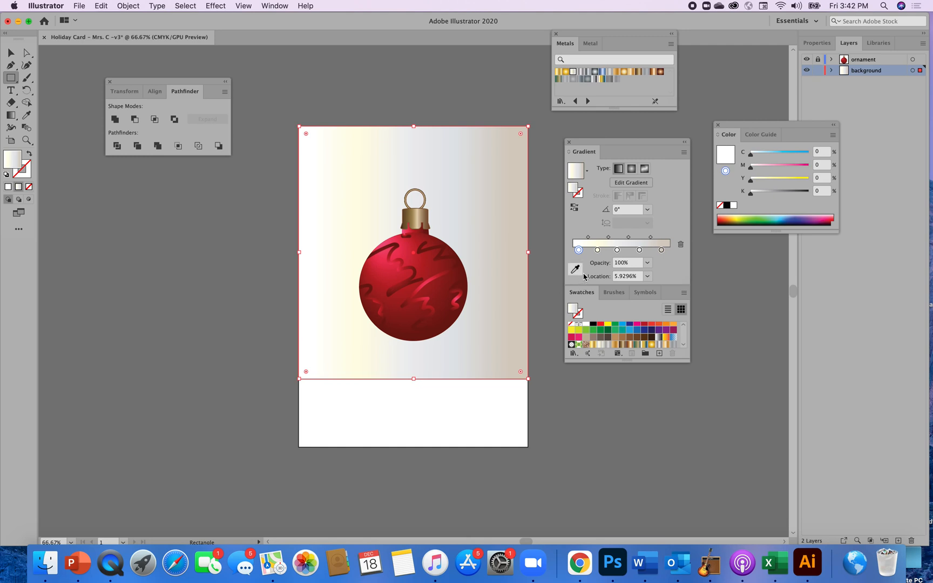
Add a pale pink gradient stop with 9% magenta at about 67% and switch the rectangle's gradient to radial
{"action": "left_click", "coordinate": [631, 249]}
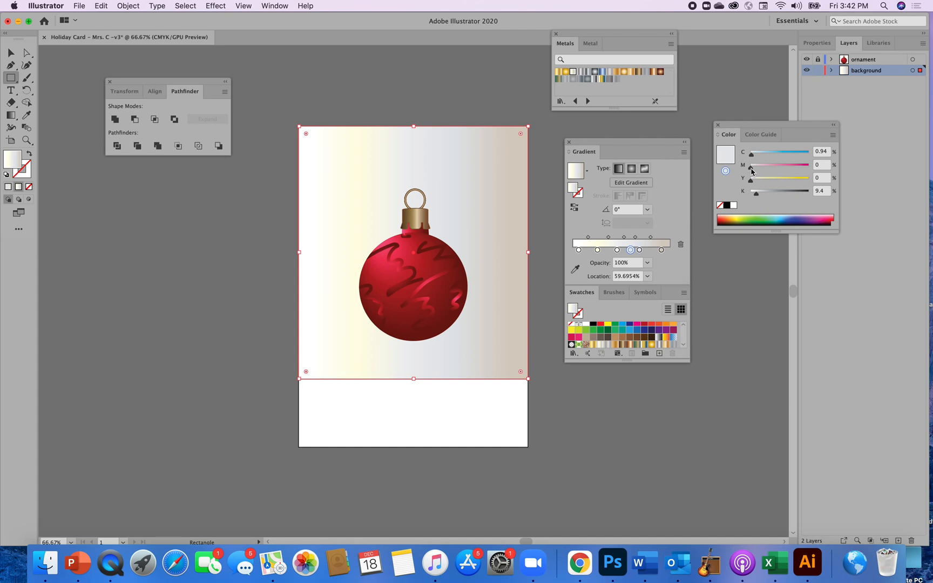
{"action": "left_click_drag", "start_coordinate": [751, 170], "coordinate": [754, 168]}
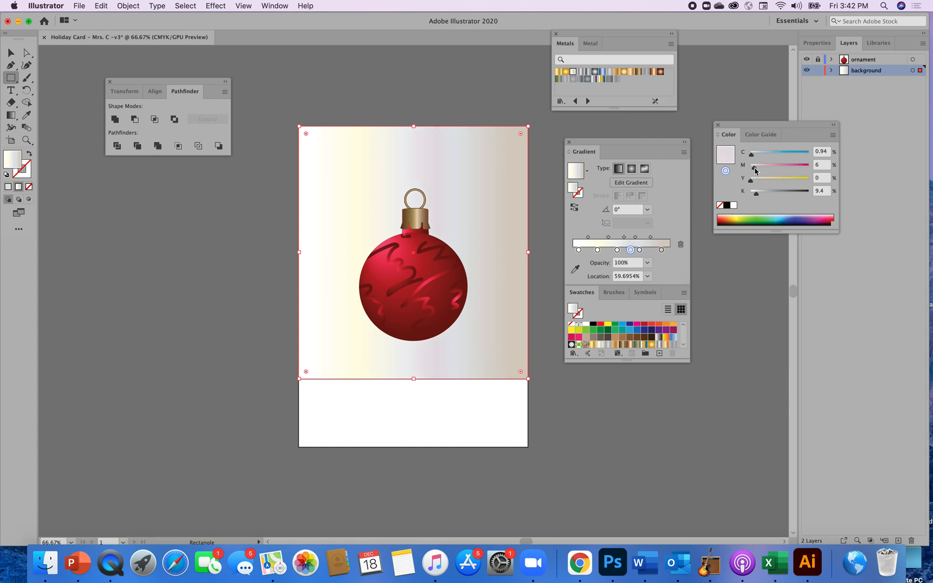
{"action": "left_click_drag", "start_coordinate": [755, 169], "coordinate": [756, 169]}
{"action": "mouse_move", "coordinate": [639, 250]}
{"action": "left_mouse_down"}
{"action": "mouse_move", "coordinate": [652, 266]}
{"action": "mouse_move", "coordinate": [638, 251]}
{"action": "left_mouse_up"}
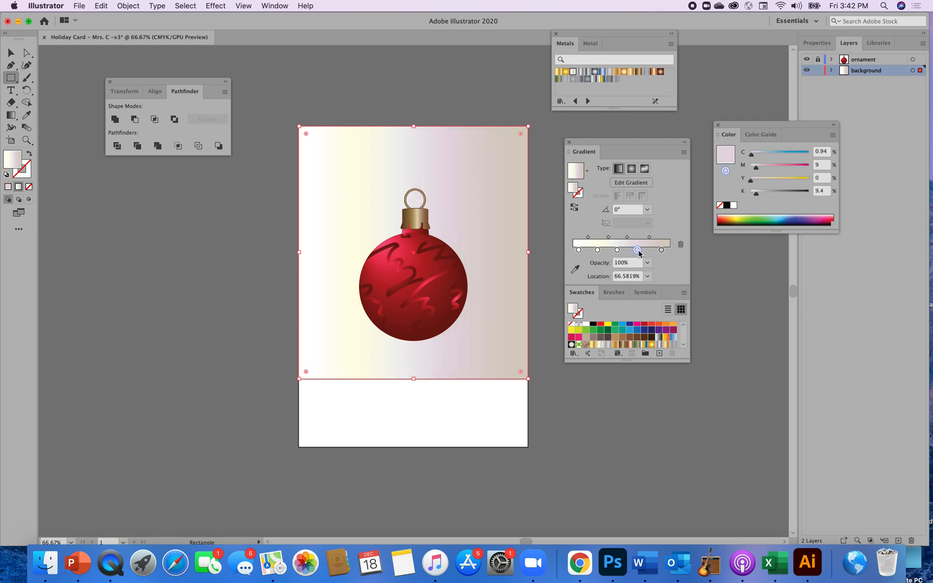
{"action": "left_click", "coordinate": [631, 169]}
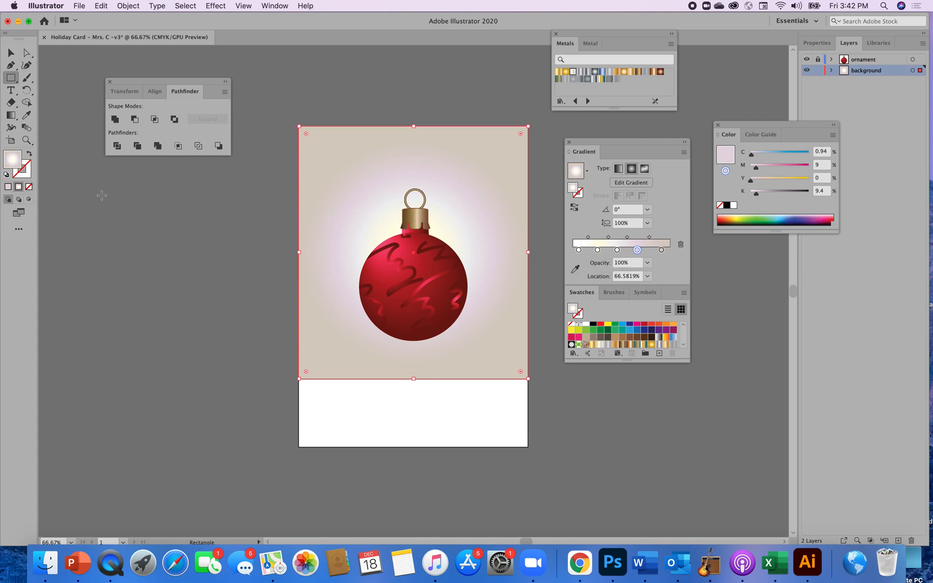
Replace the start stop of the background rectangle's gradient with a white stop at about 7%
{"action": "left_click", "coordinate": [12, 116]}
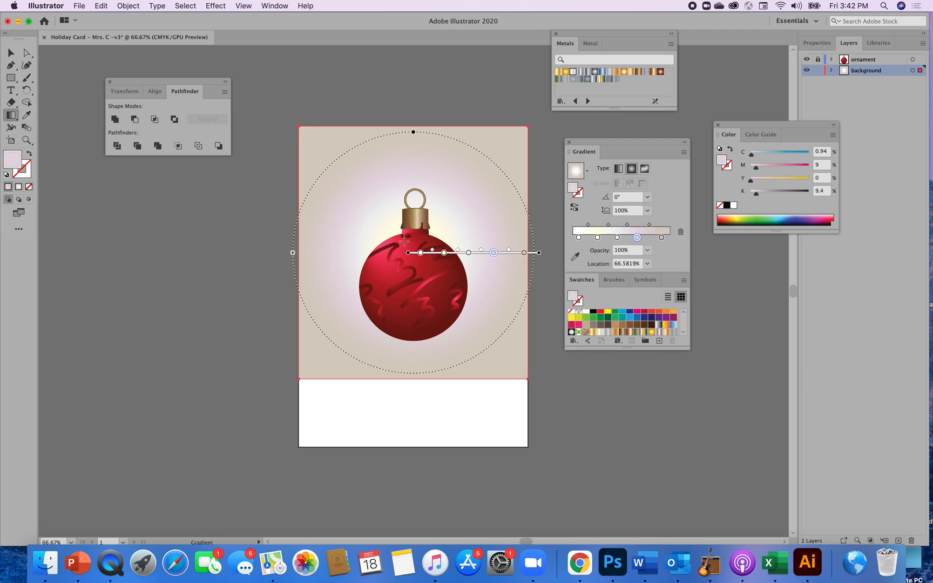
{"action": "mouse_move", "coordinate": [420, 254]}
{"action": "left_mouse_down"}
{"action": "mouse_move", "coordinate": [401, 238]}
{"action": "mouse_move", "coordinate": [407, 253]}
{"action": "left_mouse_up"}
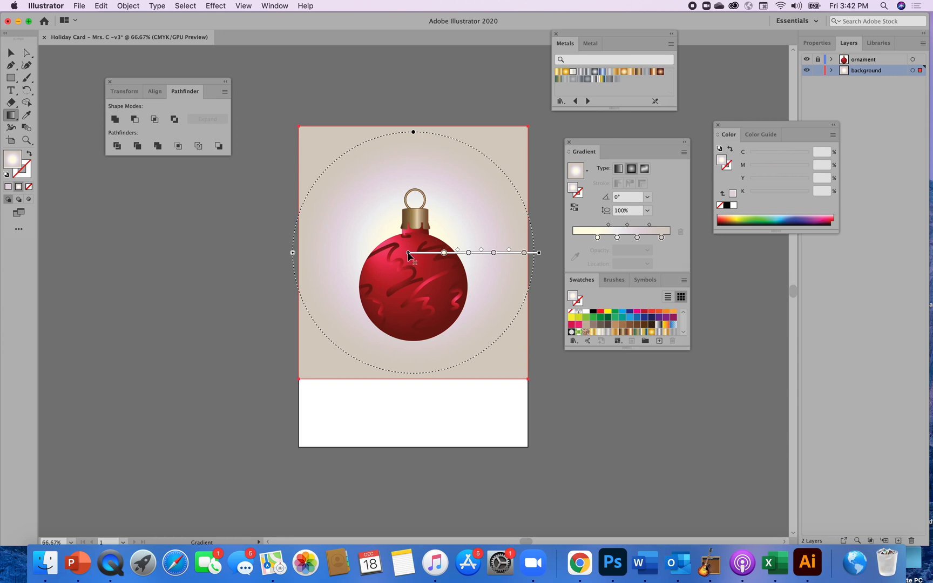
{"action": "left_click", "coordinate": [579, 237]}
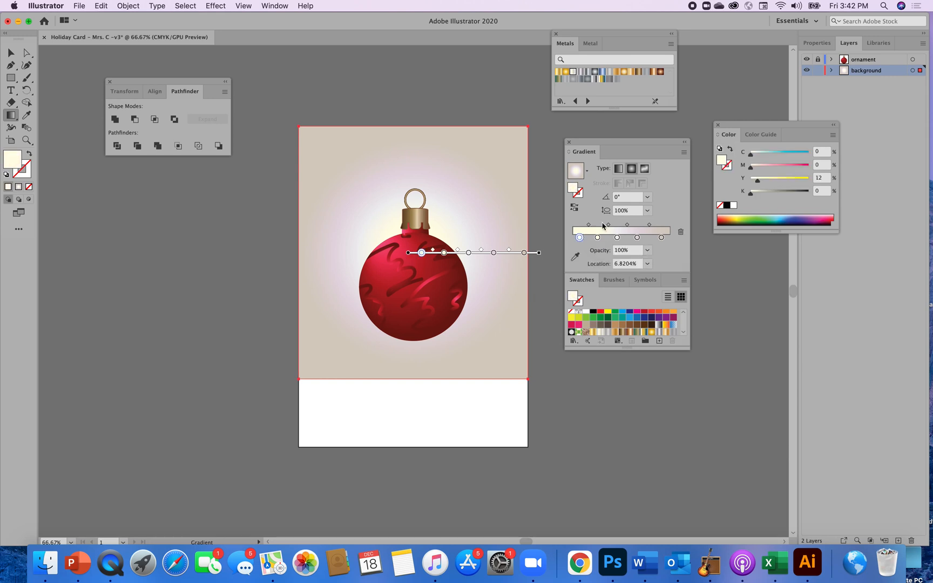
{"action": "left_click", "coordinate": [735, 206]}
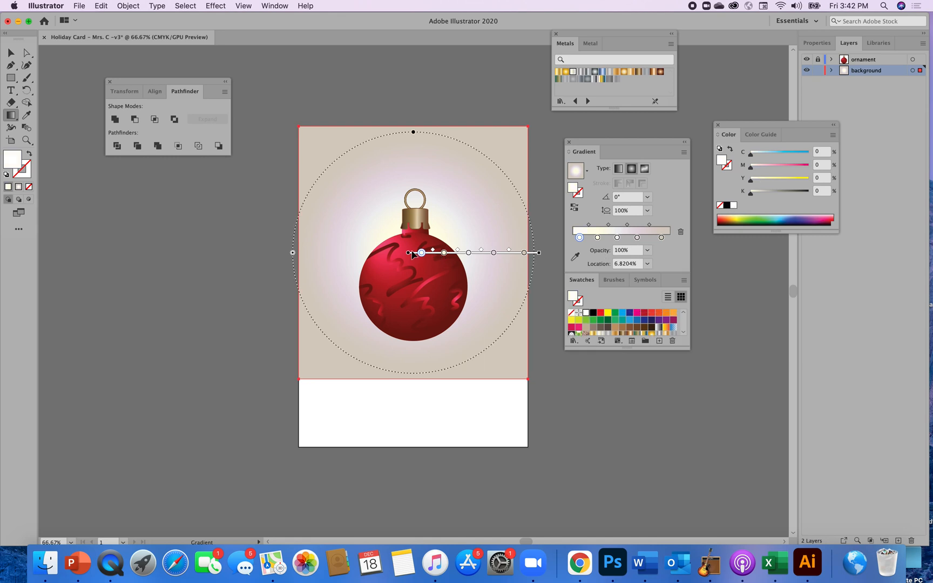
Shift the radial gradient's origin to the rectangle's upper-left corner and enlarge its ellipse beyond the rectangle, with an aspect ratio of about 120%
{"action": "mouse_move", "coordinate": [409, 252]}
{"action": "left_mouse_down"}
{"action": "mouse_move", "coordinate": [370, 193]}
{"action": "mouse_move", "coordinate": [324, 157]}
{"action": "left_mouse_up"}
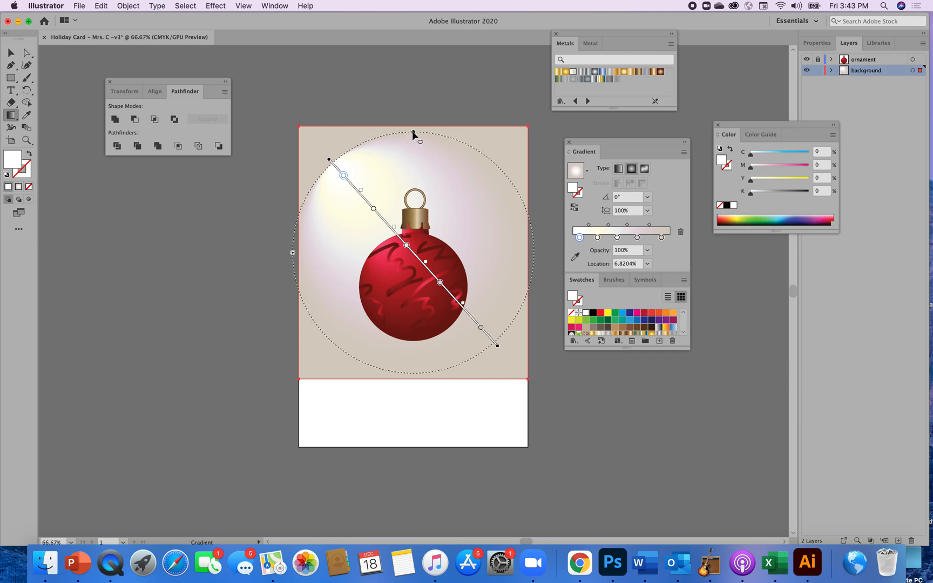
{"action": "left_click_drag", "start_coordinate": [413, 133], "coordinate": [409, 110]}
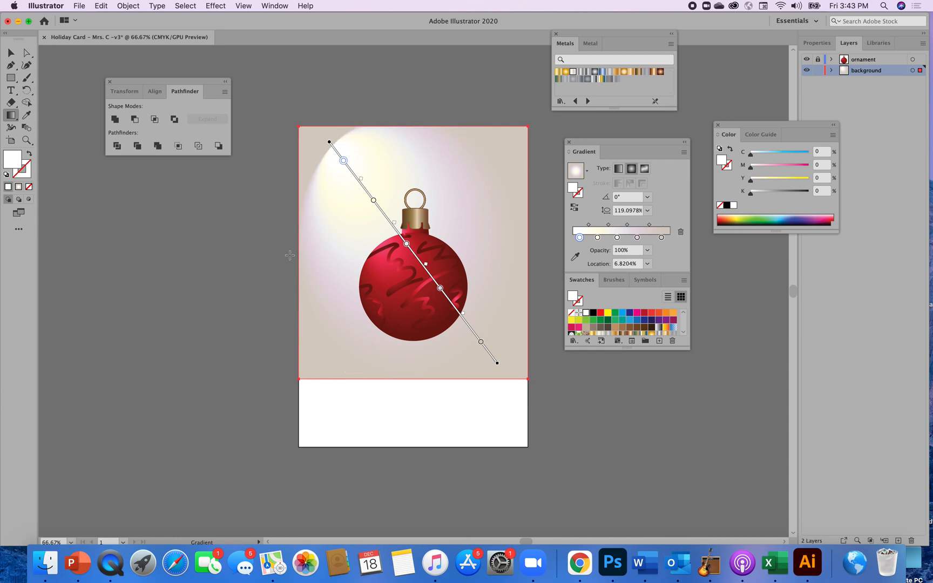
{"action": "left_click_drag", "start_coordinate": [292, 254], "coordinate": [280, 254]}
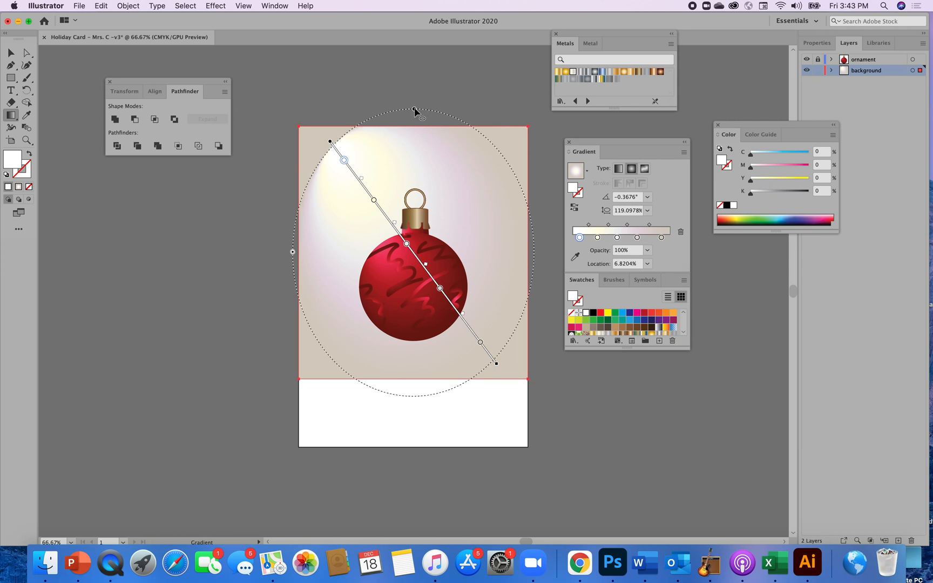
{"action": "left_click_drag", "start_coordinate": [414, 112], "coordinate": [377, 110]}
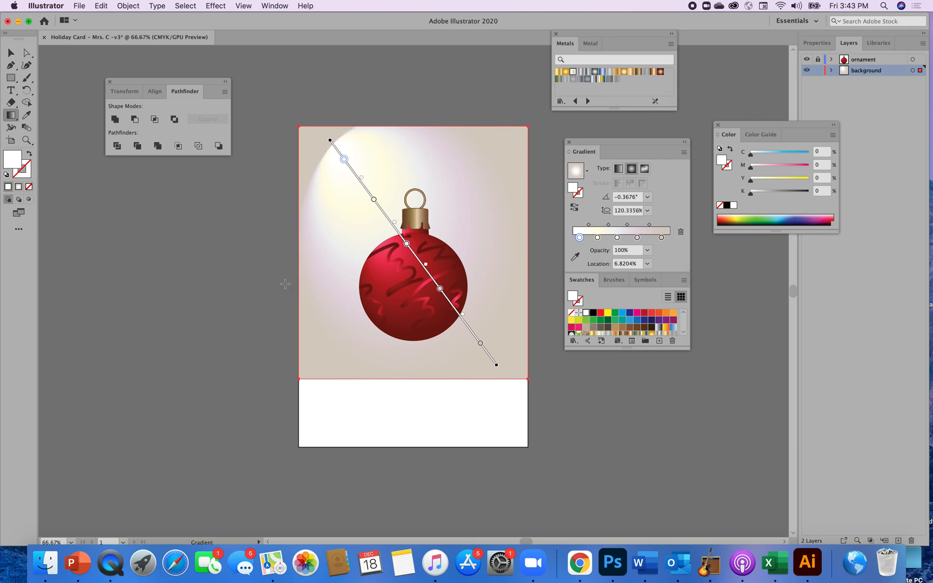
{"action": "left_click_drag", "start_coordinate": [293, 252], "coordinate": [256, 263]}
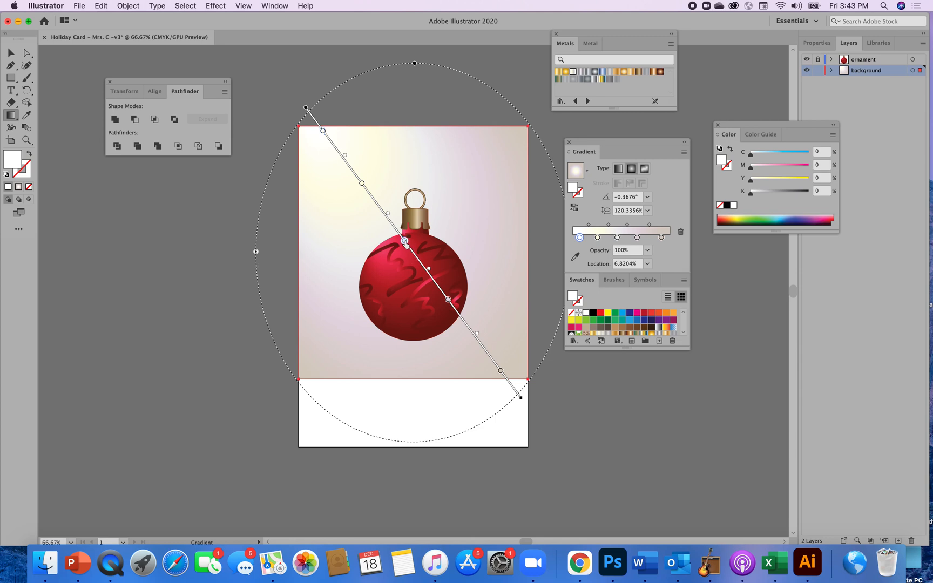
Spread the background gradient's stops: white about 2%, pale yellow about 20%, middle stop about 45%, pink slightly outward, tan about 94%; deselect the rectangle
{"action": "mouse_move", "coordinate": [404, 241]}
{"action": "left_mouse_down"}
{"action": "mouse_move", "coordinate": [441, 282]}
{"action": "mouse_move", "coordinate": [402, 243]}
{"action": "left_mouse_up"}
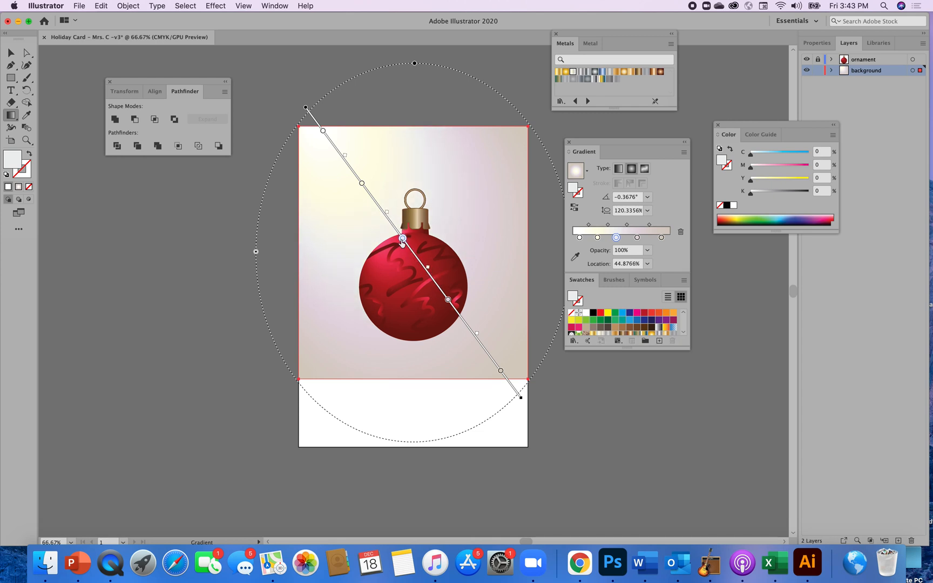
{"action": "left_click_drag", "start_coordinate": [448, 300], "coordinate": [467, 322]}
{"action": "left_click_drag", "start_coordinate": [501, 371], "coordinate": [509, 382]}
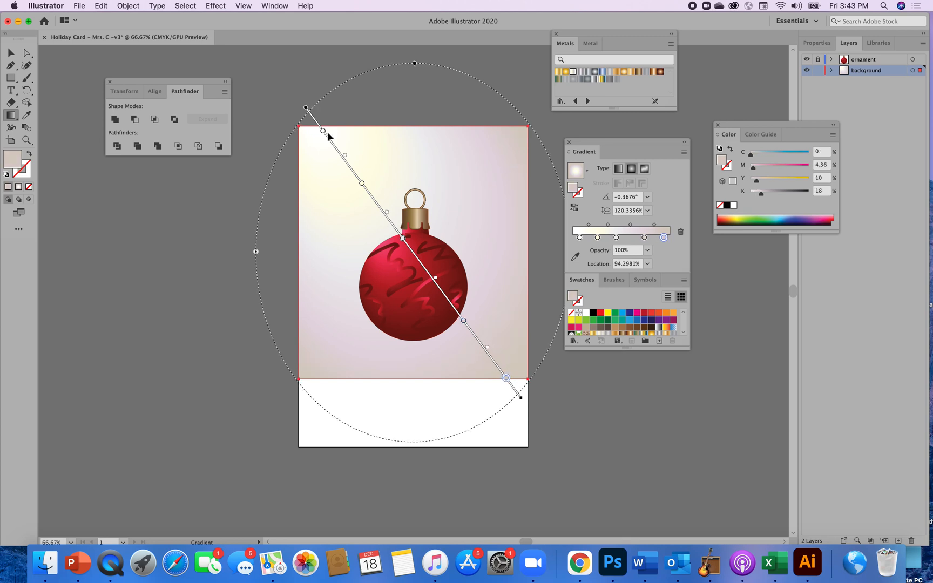
{"action": "left_click_drag", "start_coordinate": [322, 130], "coordinate": [313, 118]}
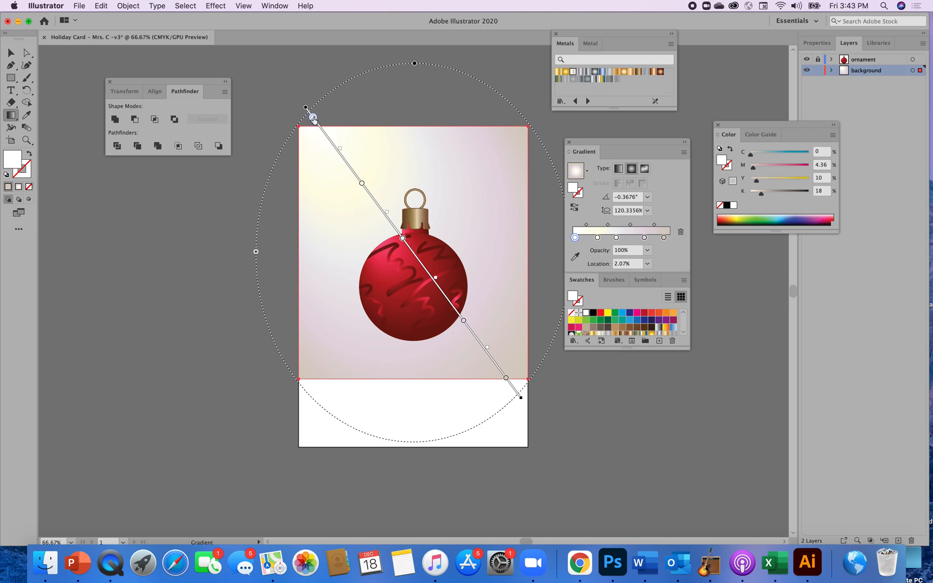
{"action": "mouse_move", "coordinate": [362, 183]}
{"action": "left_mouse_down"}
{"action": "mouse_move", "coordinate": [340, 165]}
{"action": "mouse_move", "coordinate": [349, 173]}
{"action": "left_mouse_up"}
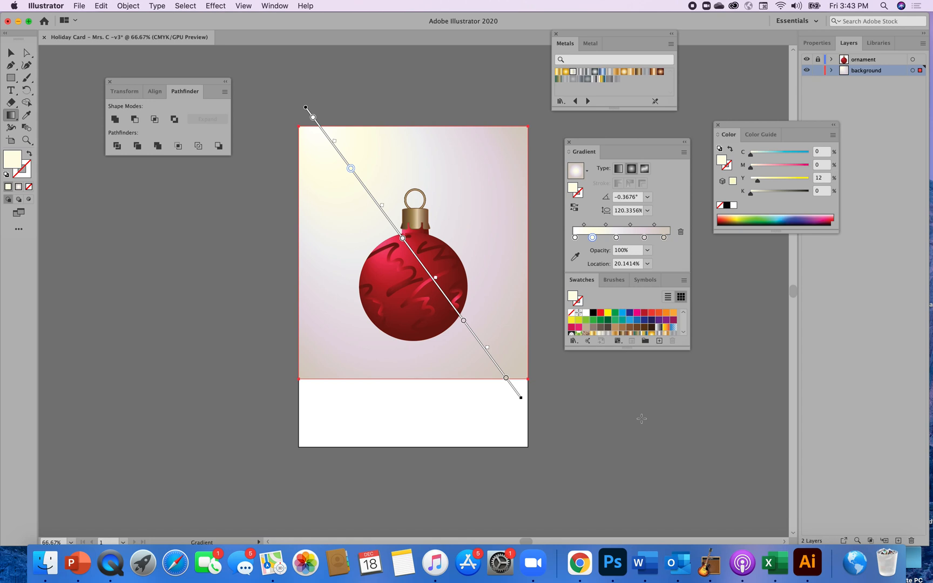
{"action": "left_click", "coordinate": [11, 53]}
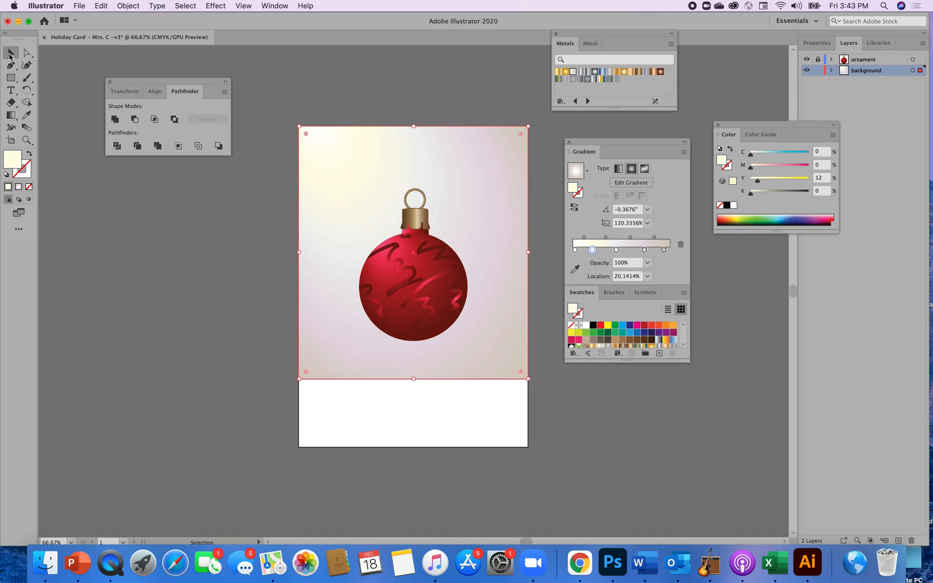
{"action": "left_click", "coordinate": [182, 293]}
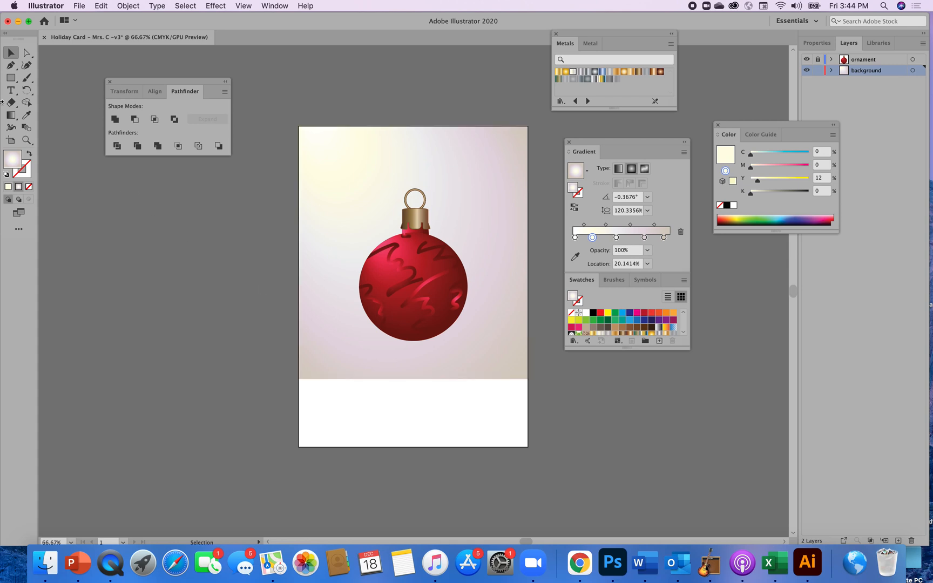
Draw a rectangle over the blank strip below the background and sample the ornament's red radial gradient onto it with the Eyedropper
{"action": "left_click", "coordinate": [12, 79]}
{"action": "left_click_drag", "start_coordinate": [299, 379], "coordinate": [528, 450]}
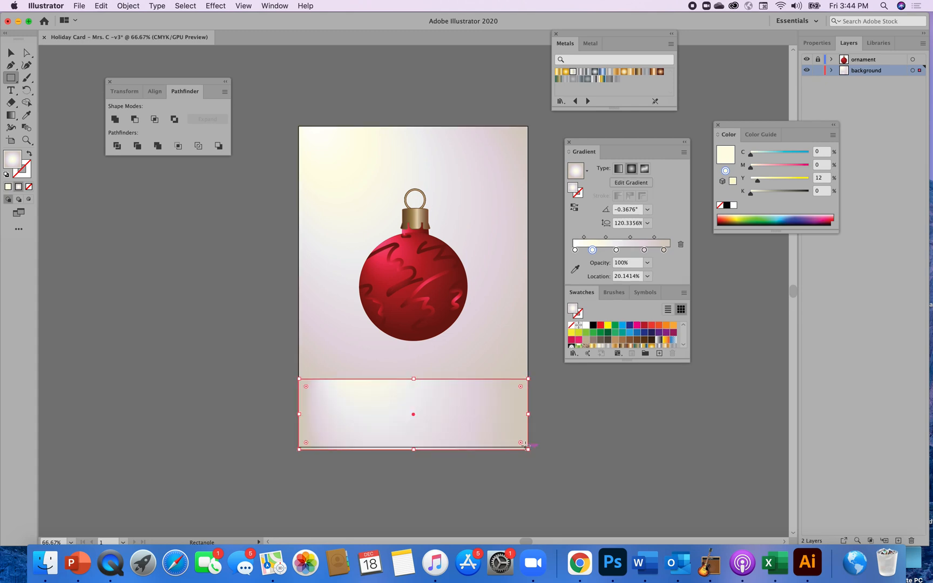
{"action": "left_click", "coordinate": [24, 117]}
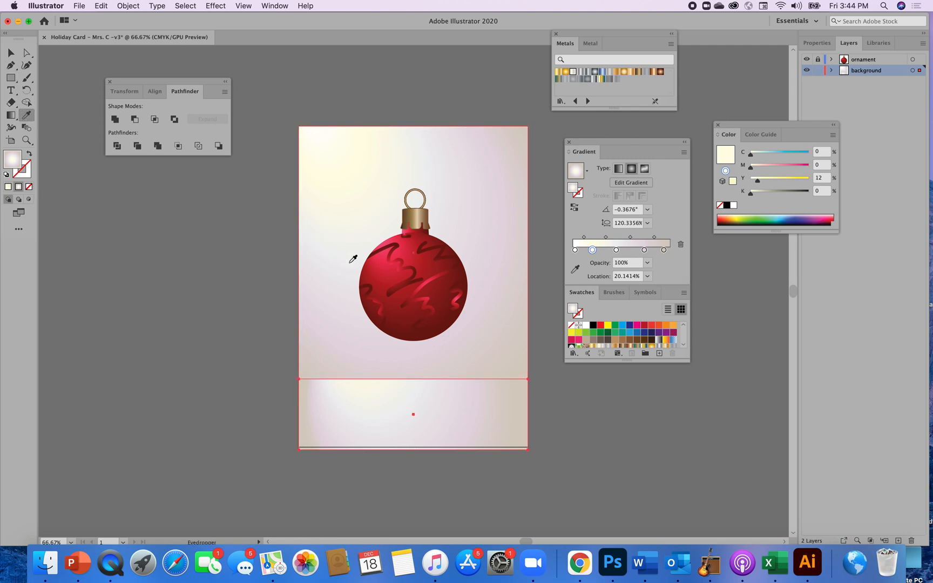
{"action": "left_click", "coordinate": [421, 210]}
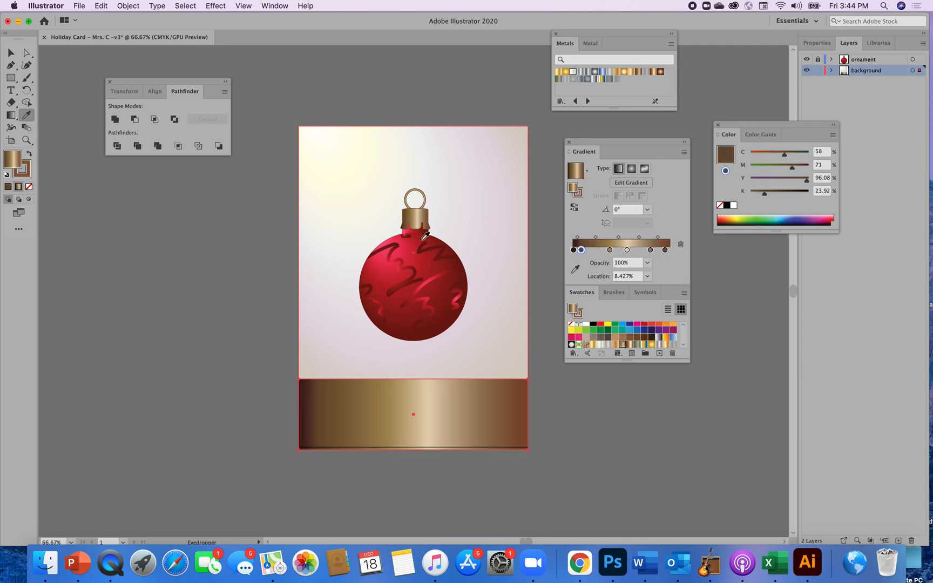
{"action": "left_click", "coordinate": [425, 233]}
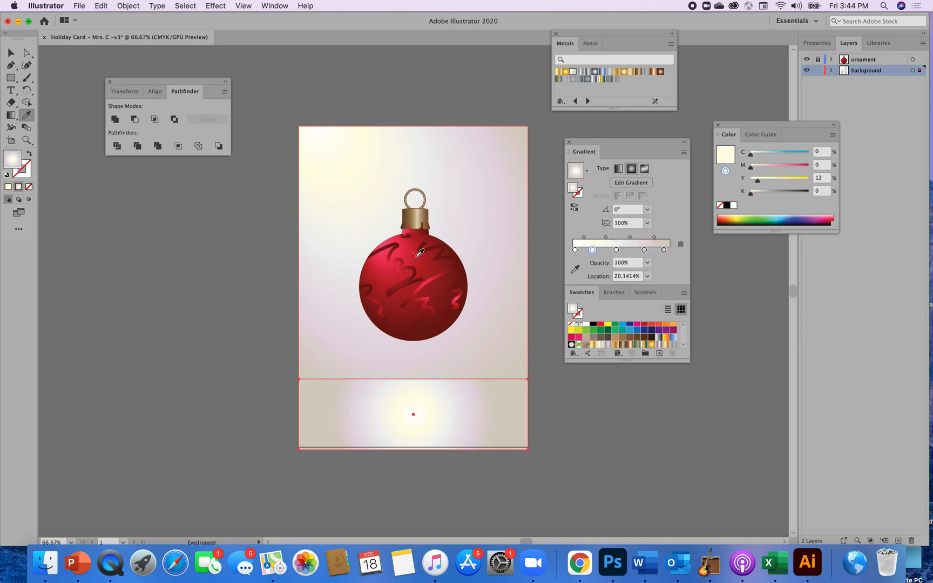
{"action": "left_click", "coordinate": [456, 262]}
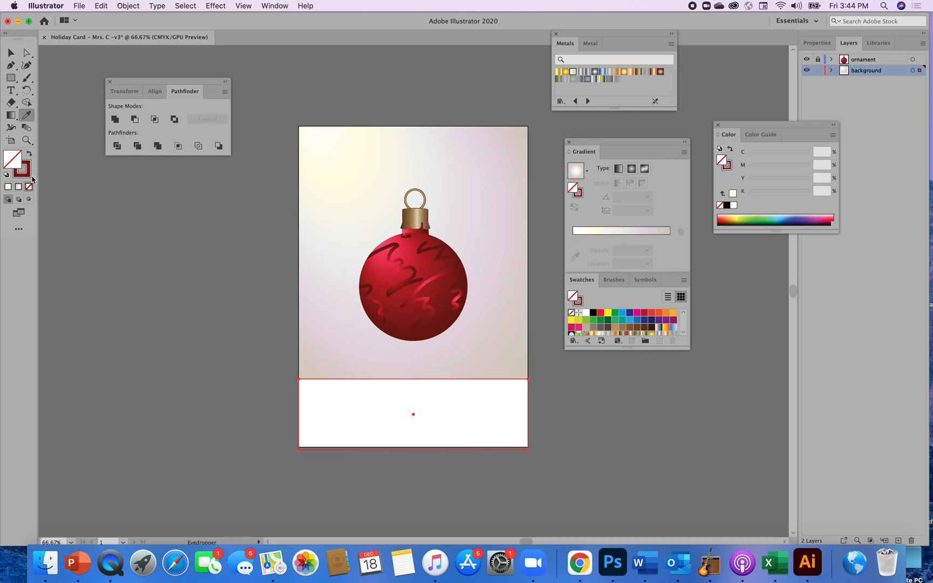
{"action": "left_click_drag", "start_coordinate": [29, 178], "coordinate": [12, 163]}
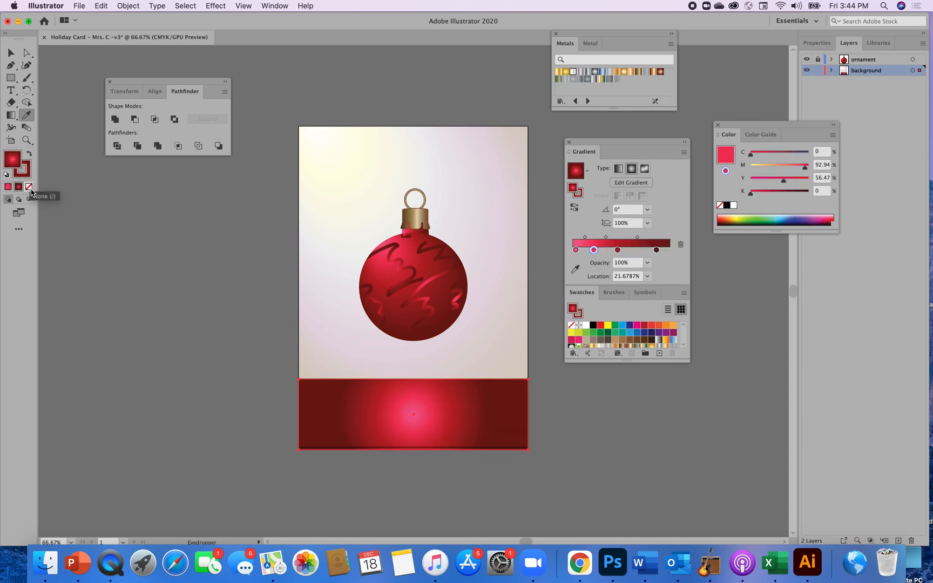
Remove the stroke from the red strip rectangle, make its fill active again and deselect it
{"action": "left_click", "coordinate": [27, 178]}
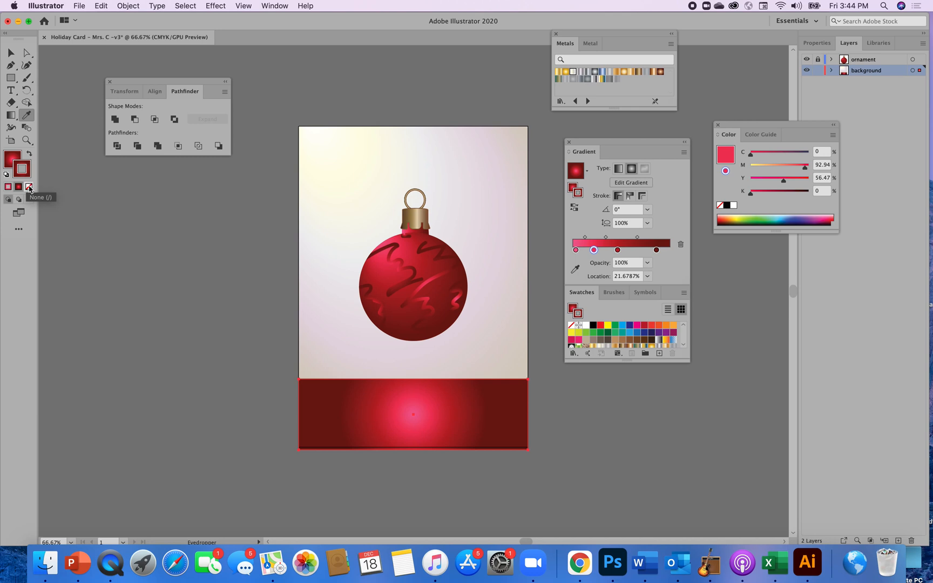
{"action": "left_click", "coordinate": [29, 187]}
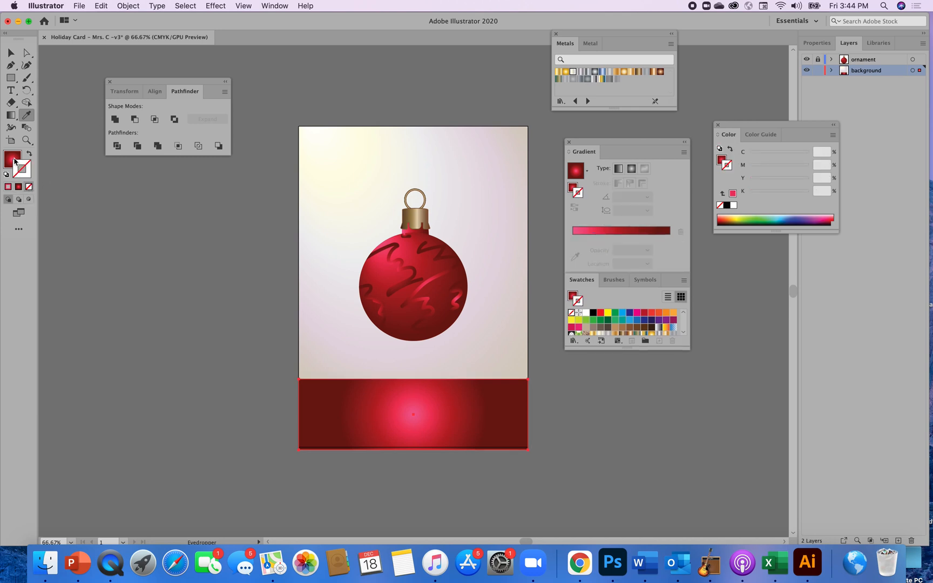
{"action": "left_click", "coordinate": [13, 160]}
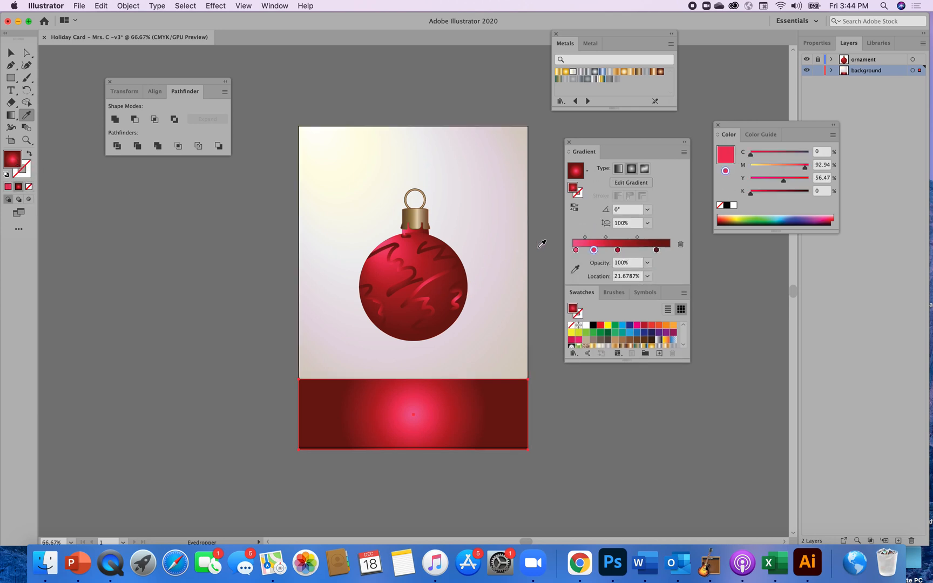
{"action": "left_click", "coordinate": [11, 54]}
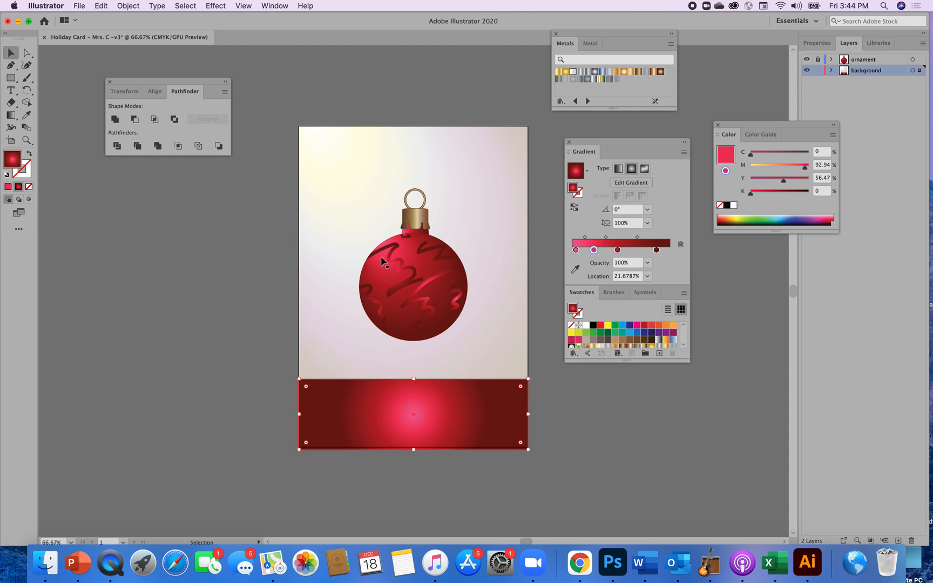
{"action": "left_click", "coordinate": [678, 442]}
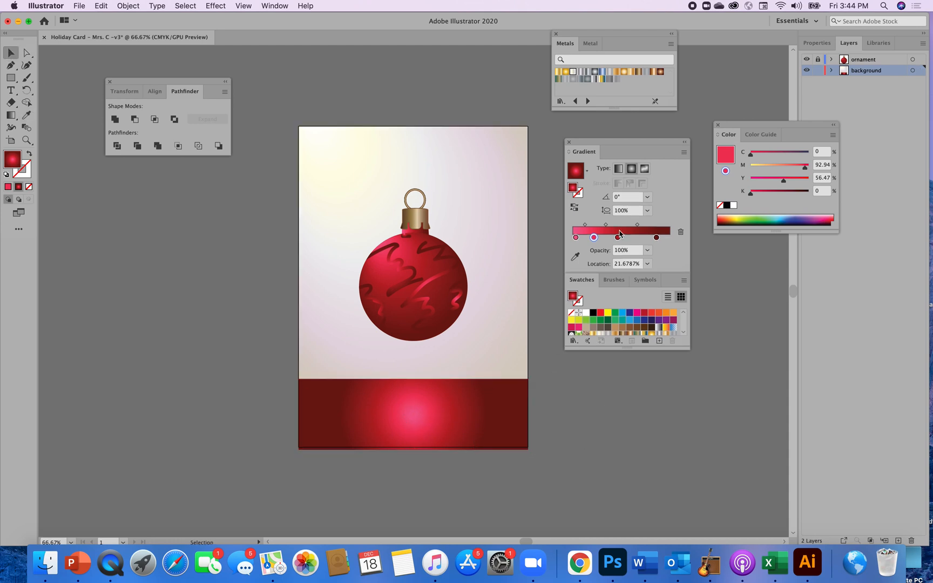
Switch the red strip rectangle's gradient fill from radial to linear and deselect it
{"action": "left_click", "coordinate": [618, 169]}
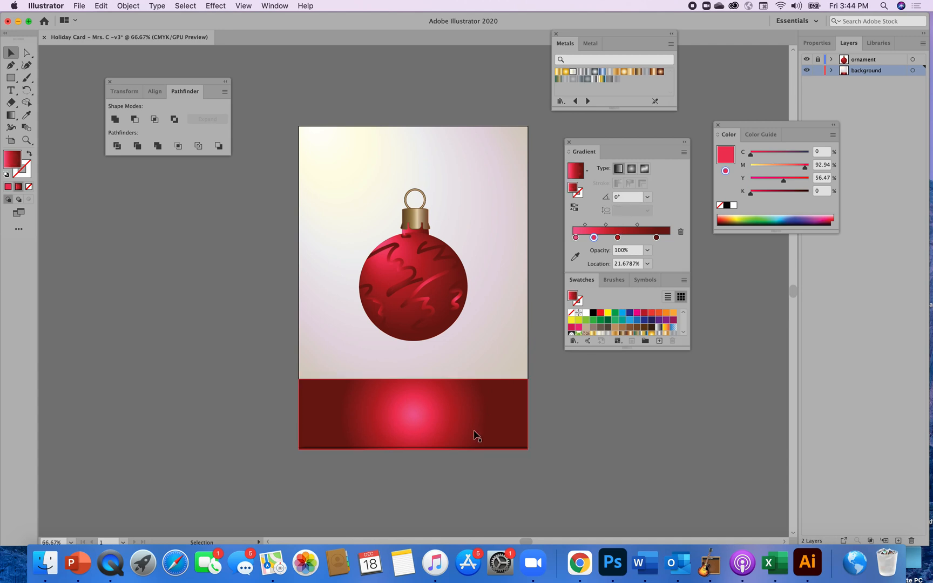
{"action": "left_click", "coordinate": [474, 435]}
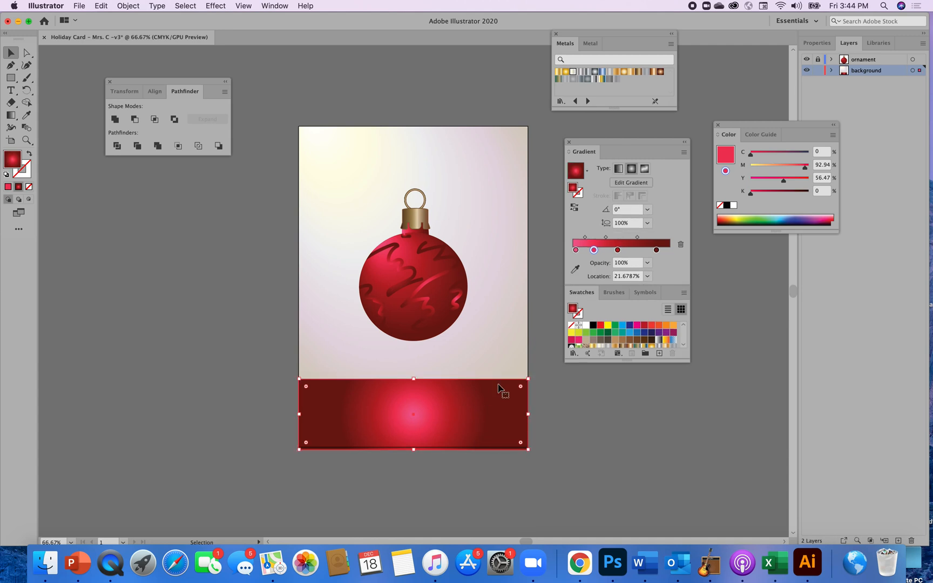
{"action": "left_click", "coordinate": [619, 169]}
{"action": "left_click", "coordinate": [634, 455]}
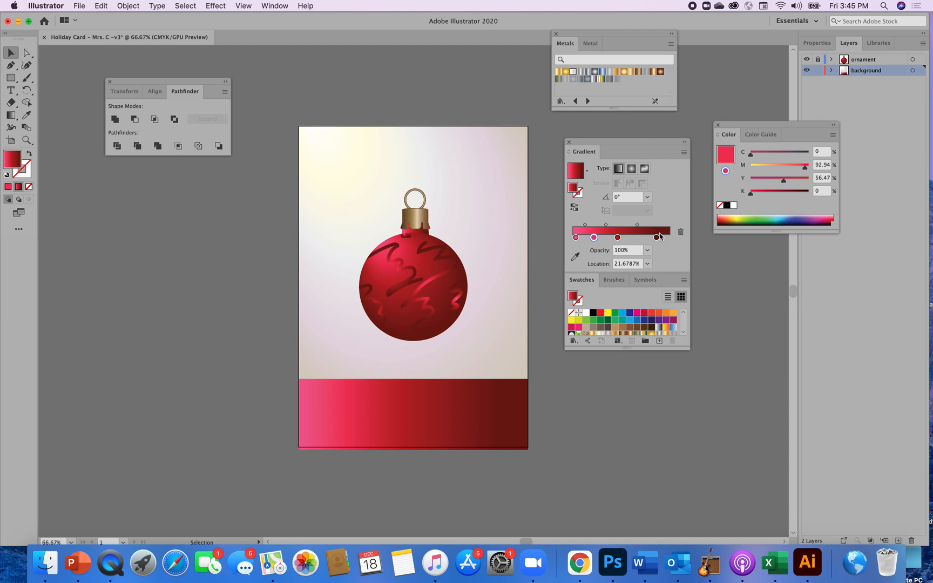
Move the red gradient's dark stop to about 76% and add an end stop at about 97% with cyan set to 79%
{"action": "left_click_drag", "start_coordinate": [656, 237], "coordinate": [646, 238]}
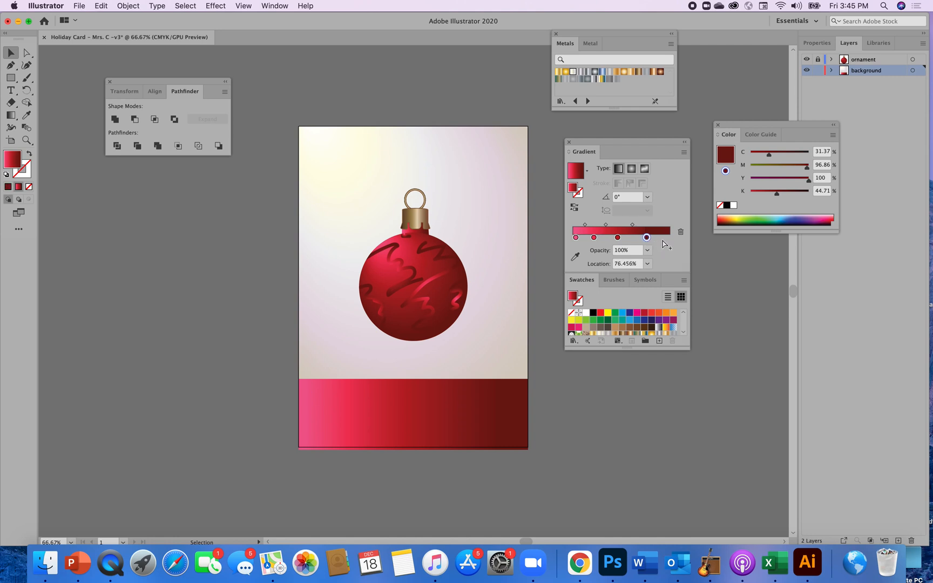
{"action": "left_click", "coordinate": [667, 238]}
{"action": "left_click", "coordinate": [576, 237]}
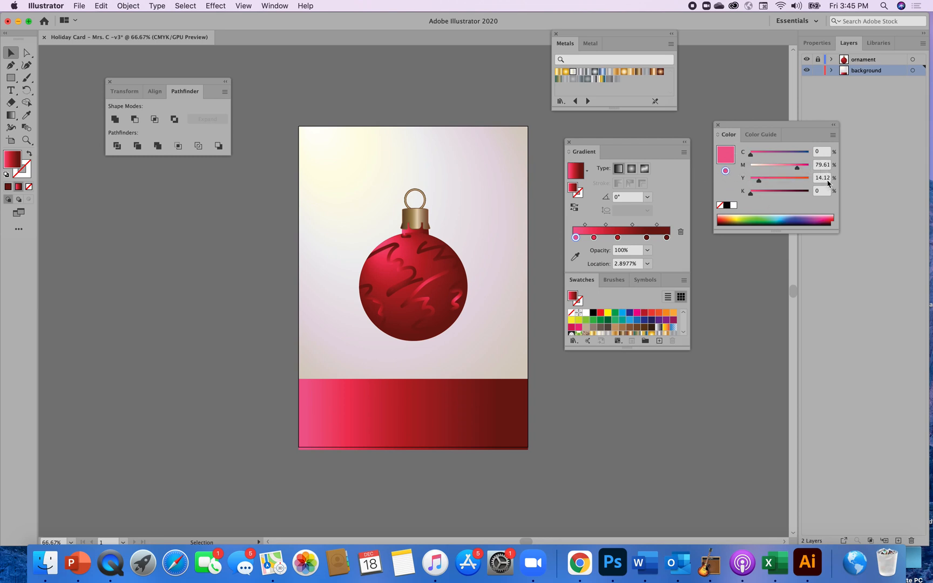
{"action": "left_click", "coordinate": [667, 237]}
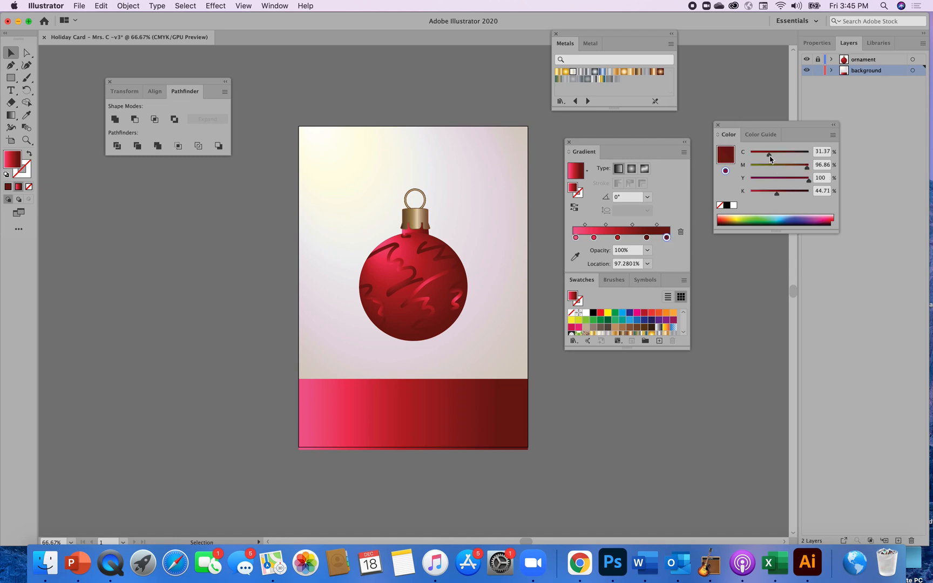
{"action": "left_click_drag", "start_coordinate": [770, 158], "coordinate": [793, 158]}
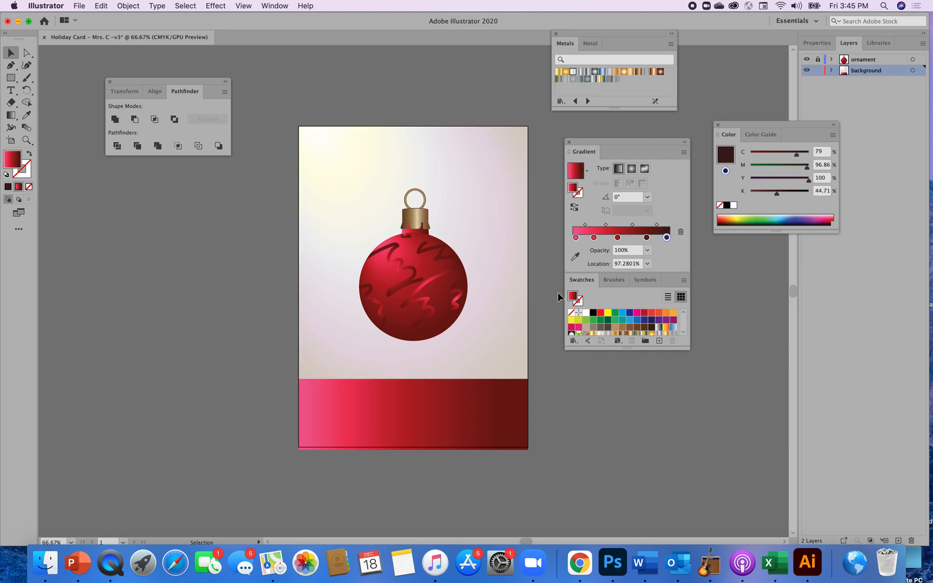
{"action": "left_click", "coordinate": [576, 237]}
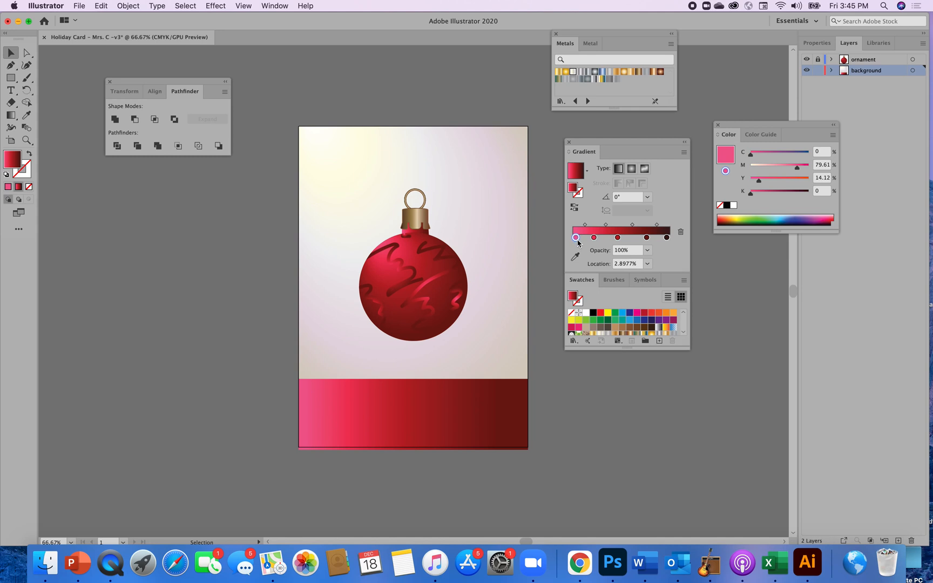
{"action": "left_click", "coordinate": [666, 238]}
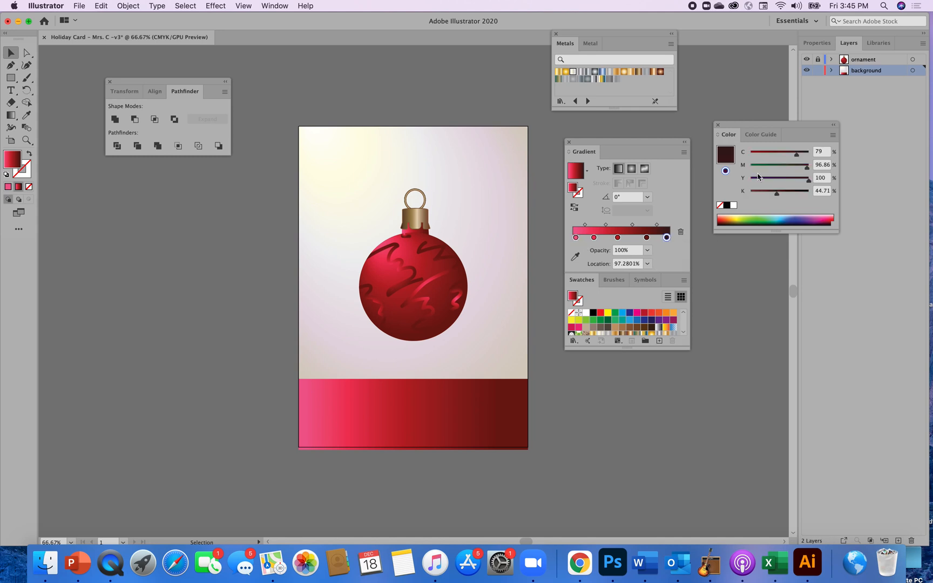
Try to recolour the red gradient's end stop to pink with C 0, M 79, Y 14 and K 0
{"action": "left_click_drag", "start_coordinate": [795, 154], "coordinate": [750, 155]}
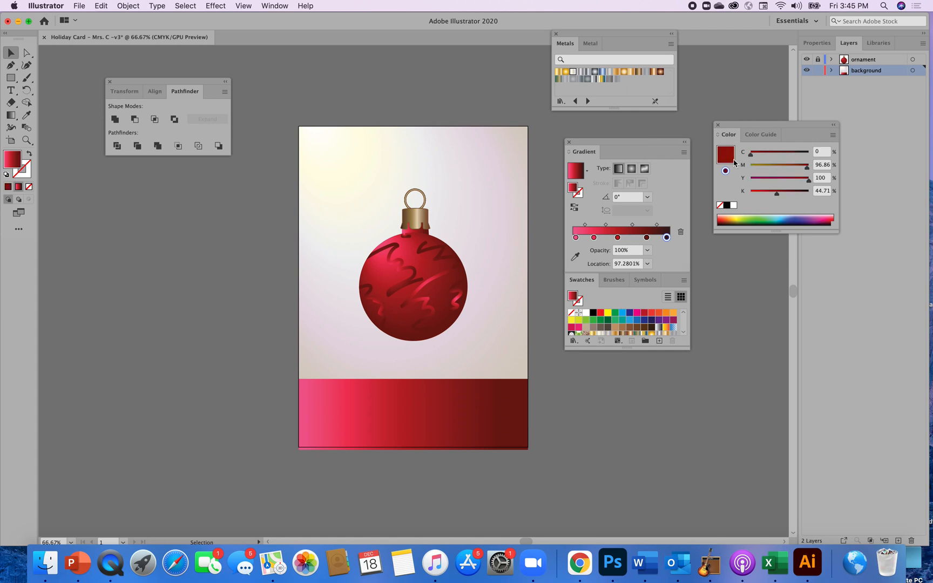
{"action": "left_click_drag", "start_coordinate": [807, 170], "coordinate": [799, 172]}
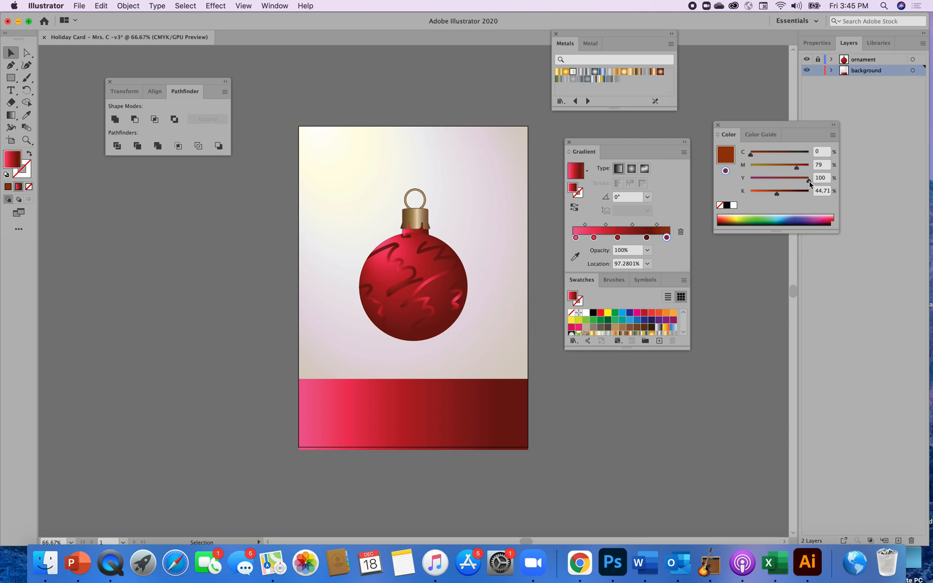
{"action": "left_click_drag", "start_coordinate": [805, 183], "coordinate": [762, 184]}
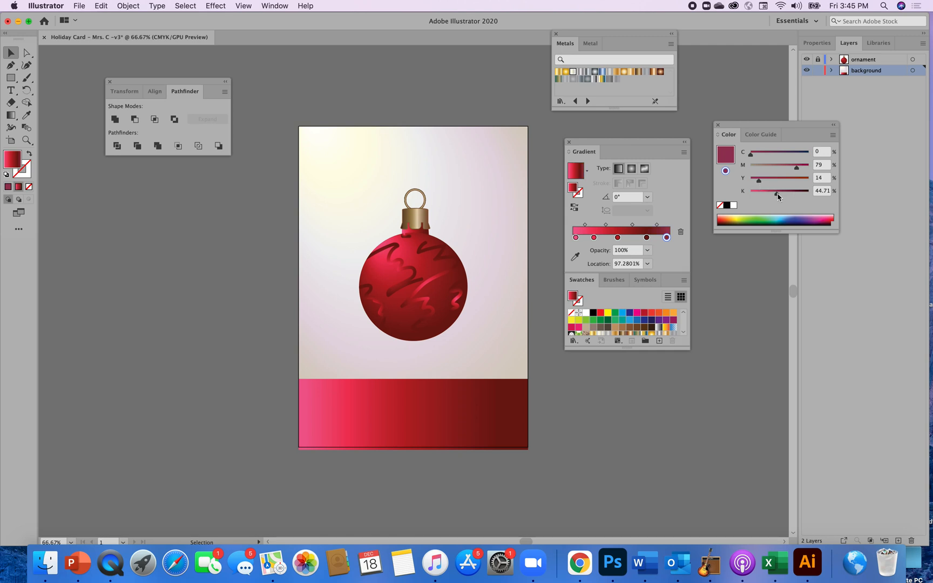
{"action": "left_click_drag", "start_coordinate": [777, 195], "coordinate": [751, 197]}
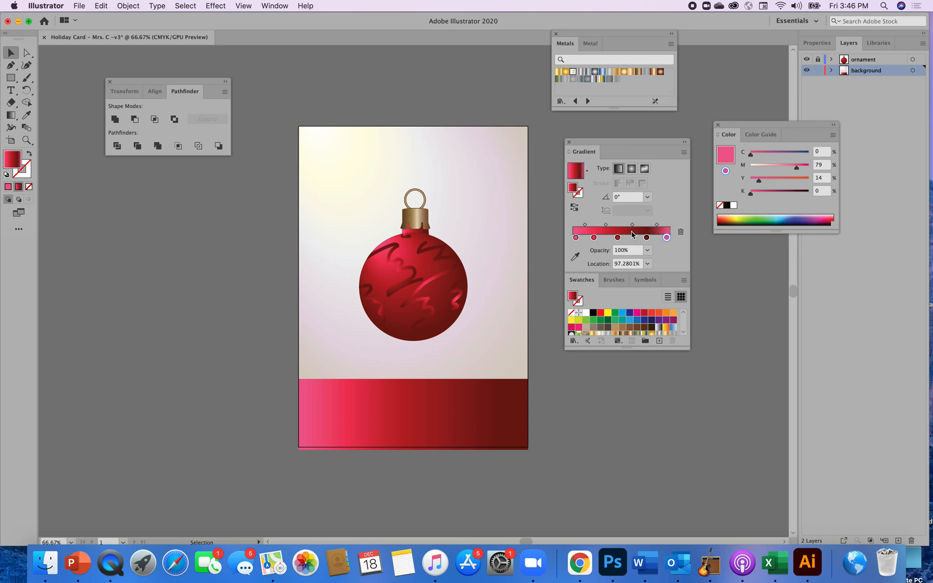
{"action": "left_click", "coordinate": [474, 413]}
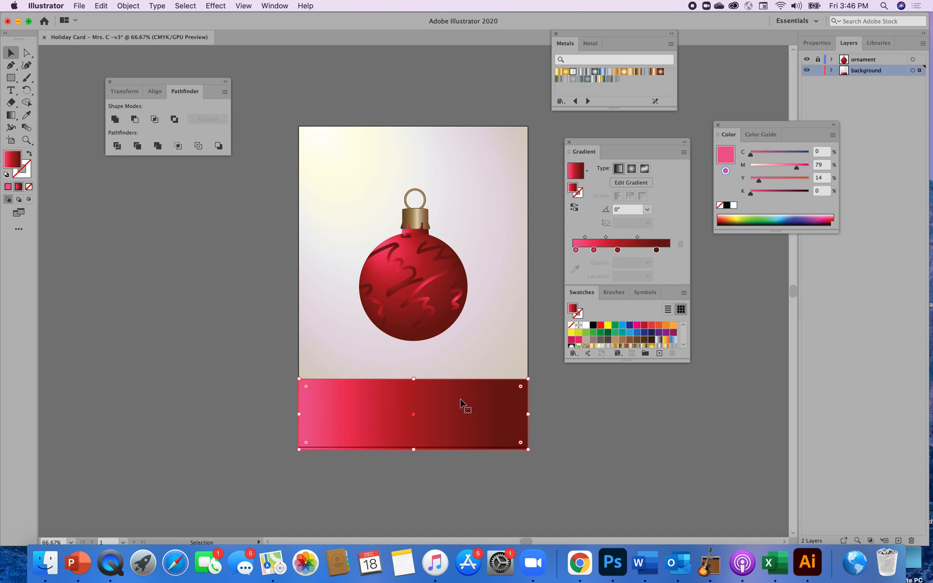
{"action": "left_click", "coordinate": [648, 250]}
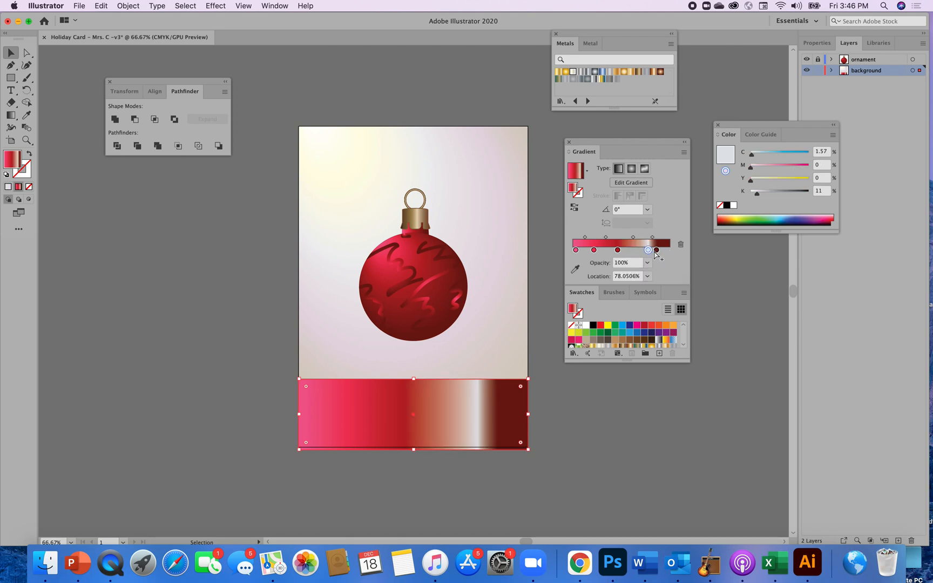
{"action": "key", "text": "Delete"}
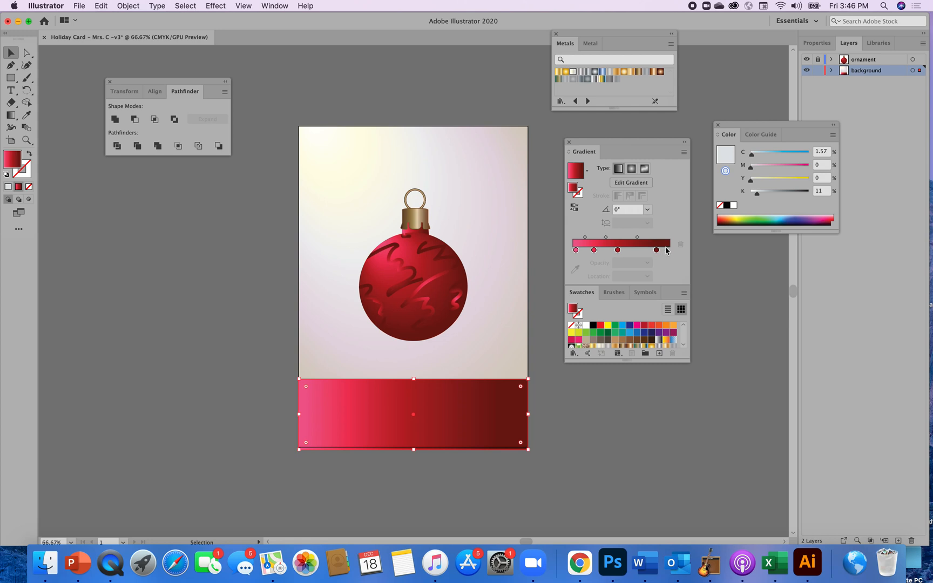
{"action": "left_click", "coordinate": [605, 419]}
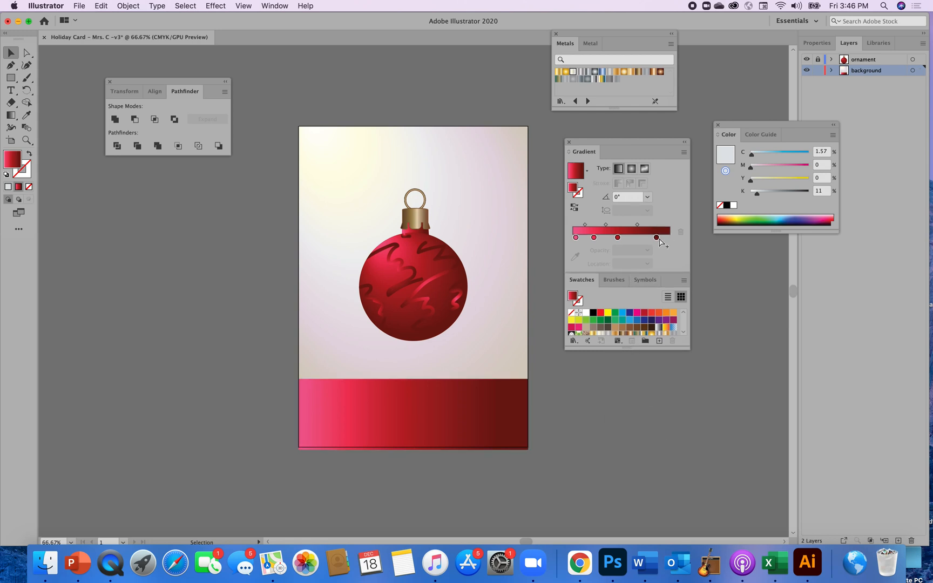
{"action": "left_click_drag", "start_coordinate": [653, 238], "coordinate": [643, 241]}
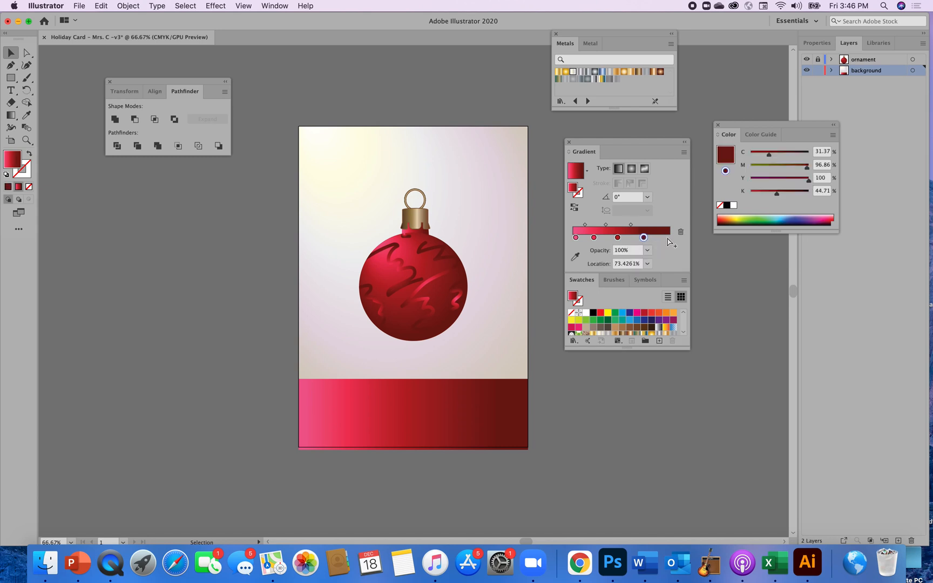
{"action": "left_click", "coordinate": [666, 238]}
Select the red strip, move its gradient's dark stop to about 73% and add an end stop at about 95%
{"action": "left_click", "coordinate": [512, 427]}
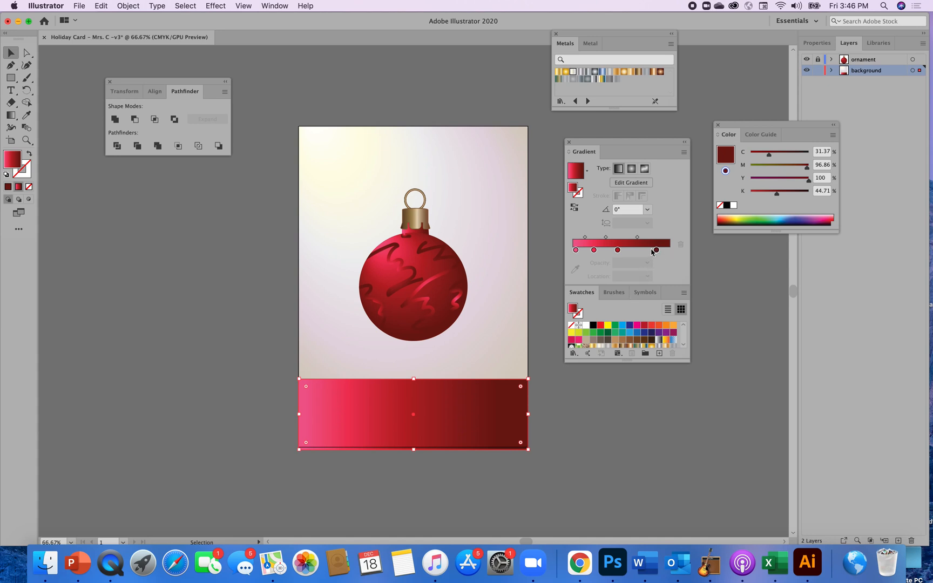
{"action": "left_click_drag", "start_coordinate": [654, 250], "coordinate": [644, 255]}
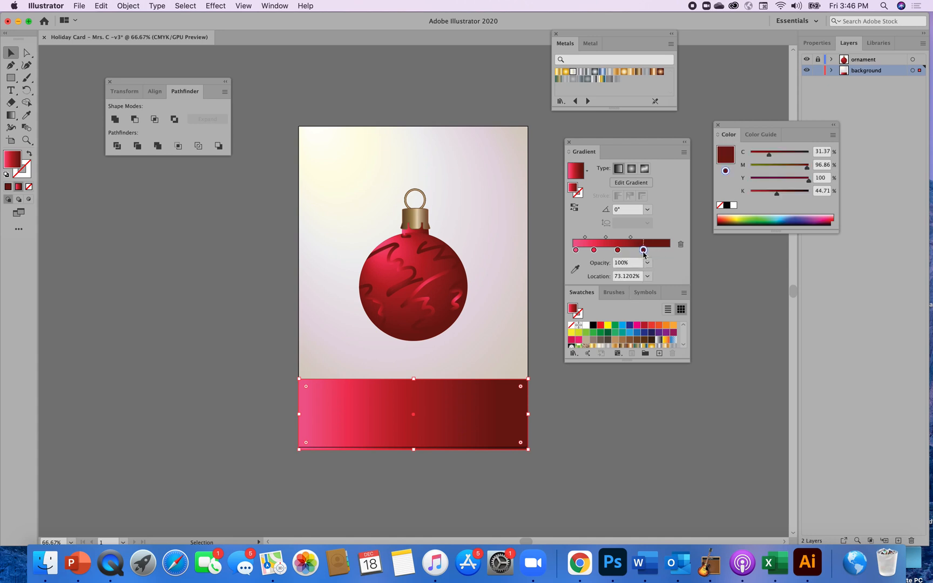
{"action": "left_click", "coordinate": [666, 251]}
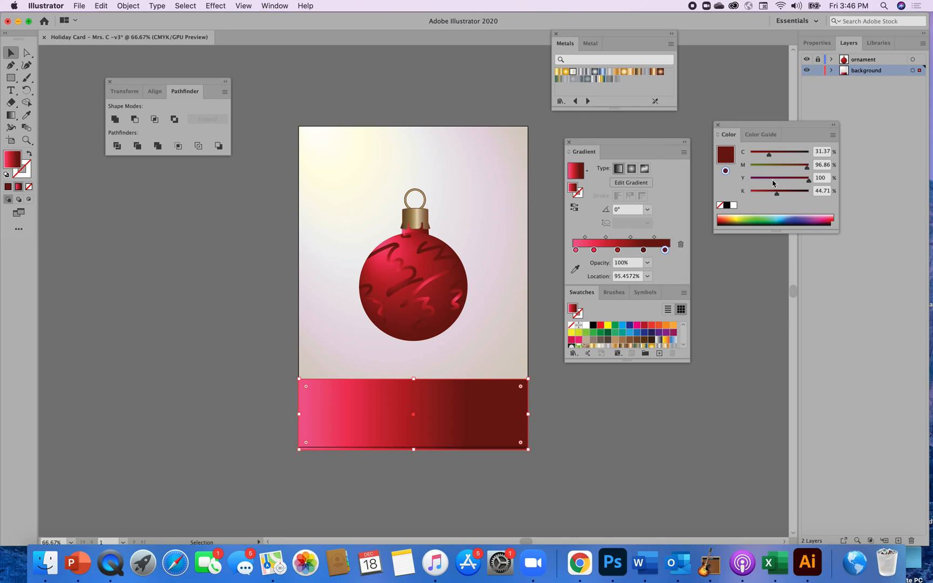
Recolour the strip gradient's end stop to pink with C 0, M 78, Y 16 and K 0, and deselect the strip
{"action": "left_click_drag", "start_coordinate": [770, 157], "coordinate": [746, 160]}
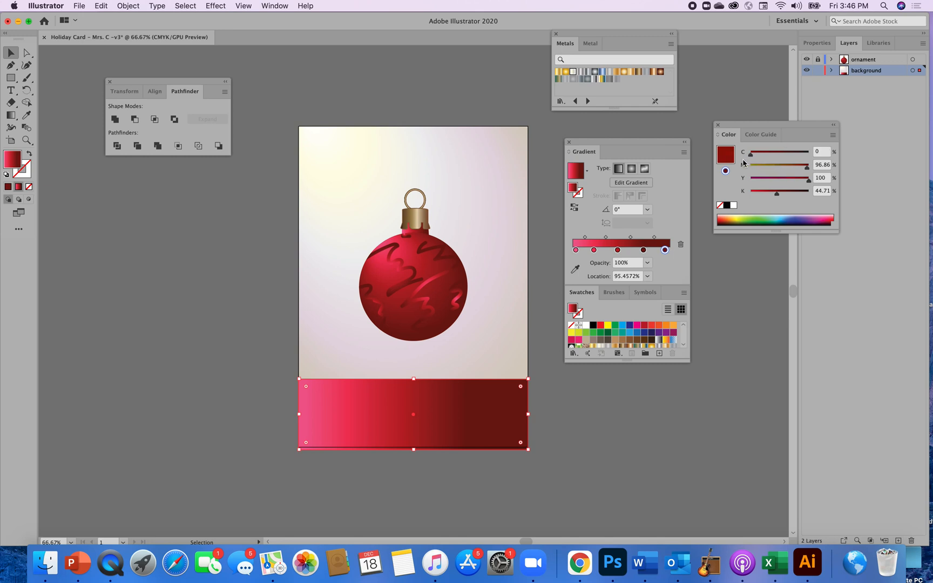
{"action": "left_click_drag", "start_coordinate": [808, 170], "coordinate": [759, 190]}
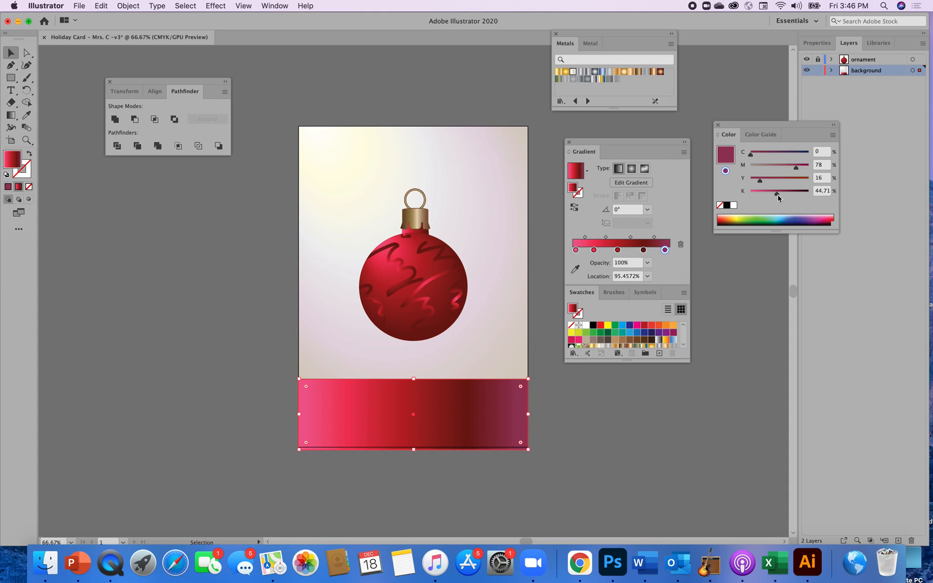
{"action": "left_click_drag", "start_coordinate": [778, 198], "coordinate": [749, 199]}
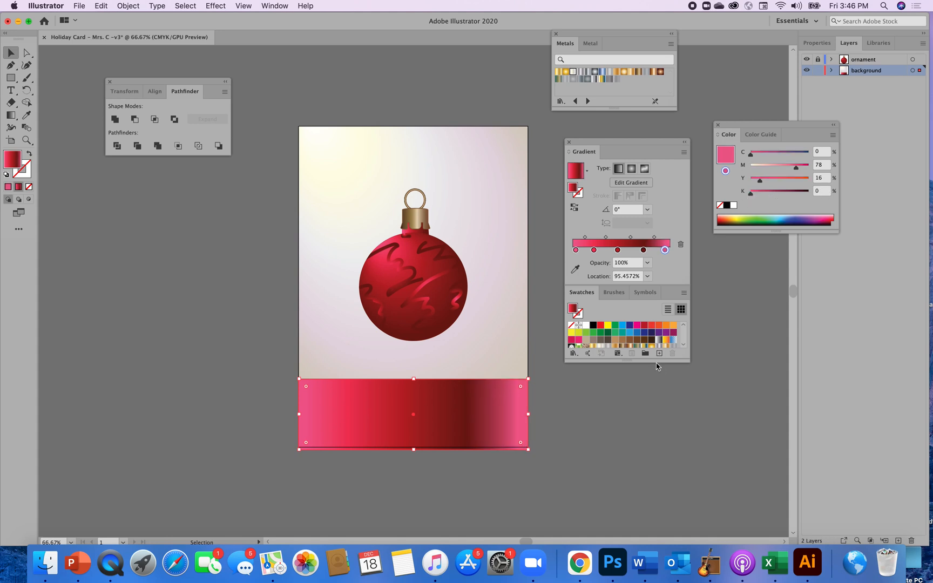
{"action": "left_click", "coordinate": [664, 394]}
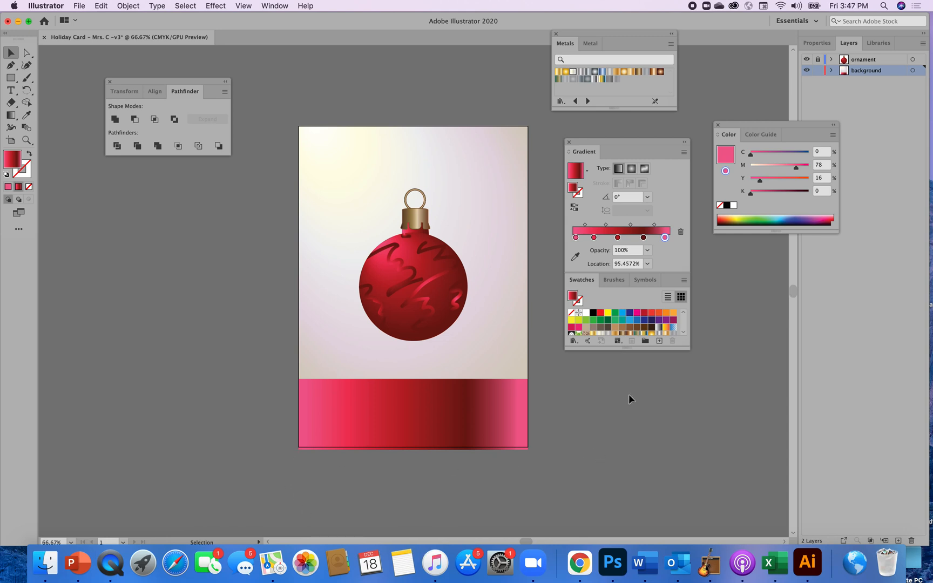
Lock the background layer and add a new layer above it named Happy Holidays
{"action": "left_click", "coordinate": [818, 72]}
{"action": "left_click", "coordinate": [898, 541]}
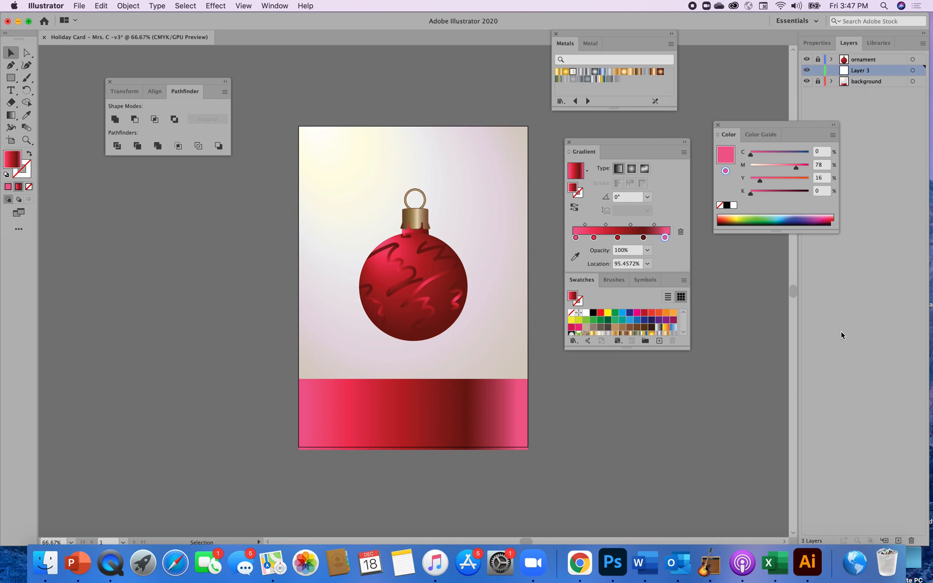
{"action": "double_click", "coordinate": [860, 72]}
{"action": "type", "text": "Ha"}
{"action": "type", "text": "ppy Holidays"}
{"action": "key", "text": "Return"}
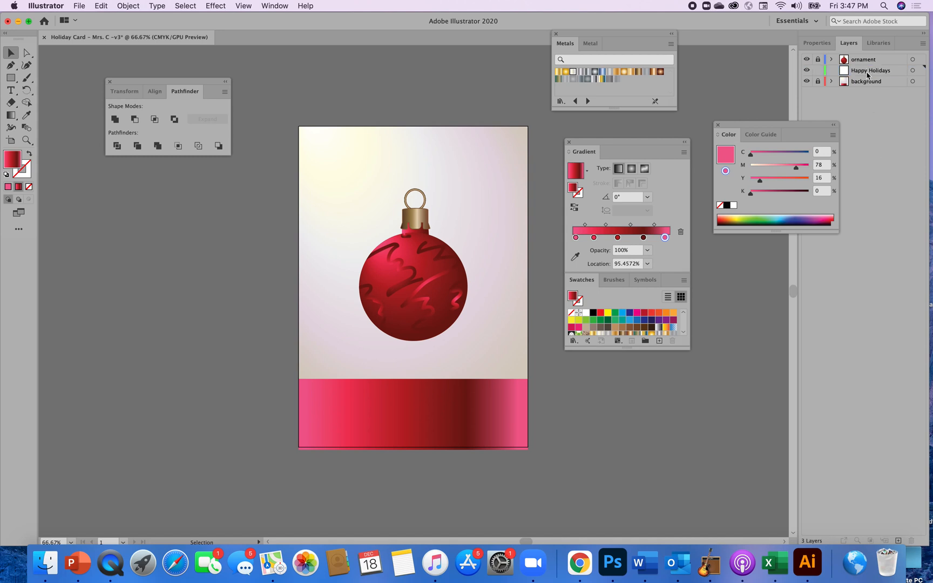
{"action": "left_click", "coordinate": [867, 75]}
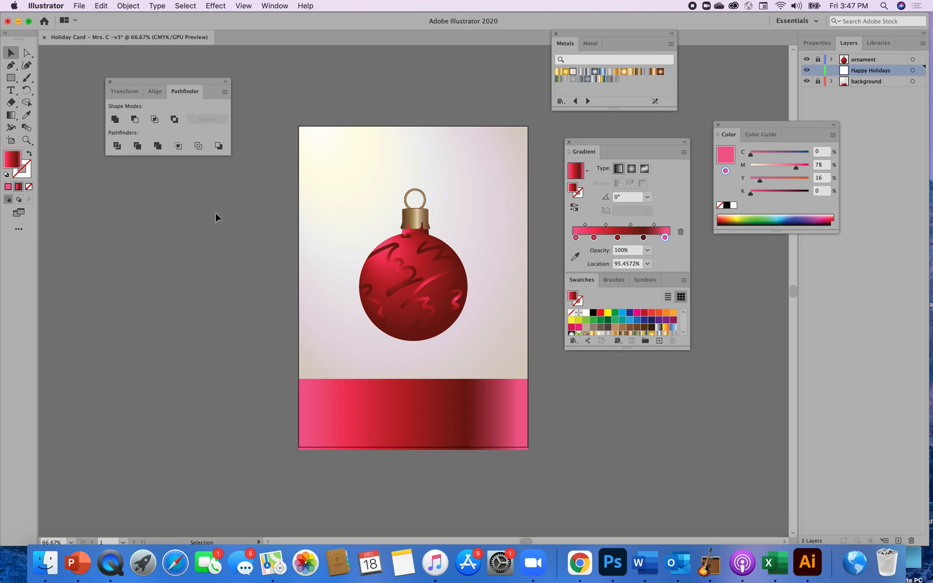
Draw an area text box over the upper edge of the red strip with the text "Happy Holidays"
{"action": "left_click", "coordinate": [10, 92]}
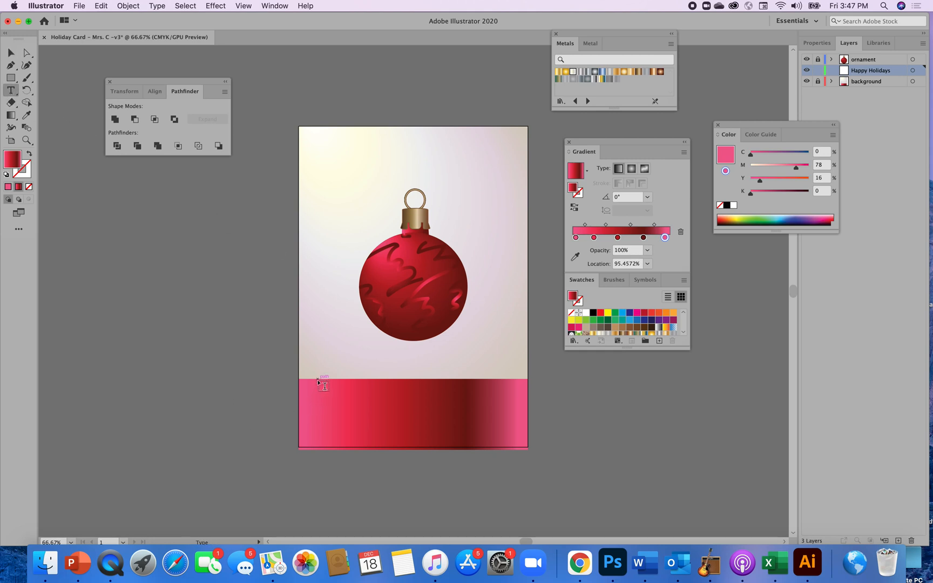
{"action": "left_click_drag", "start_coordinate": [316, 366], "coordinate": [504, 429]}
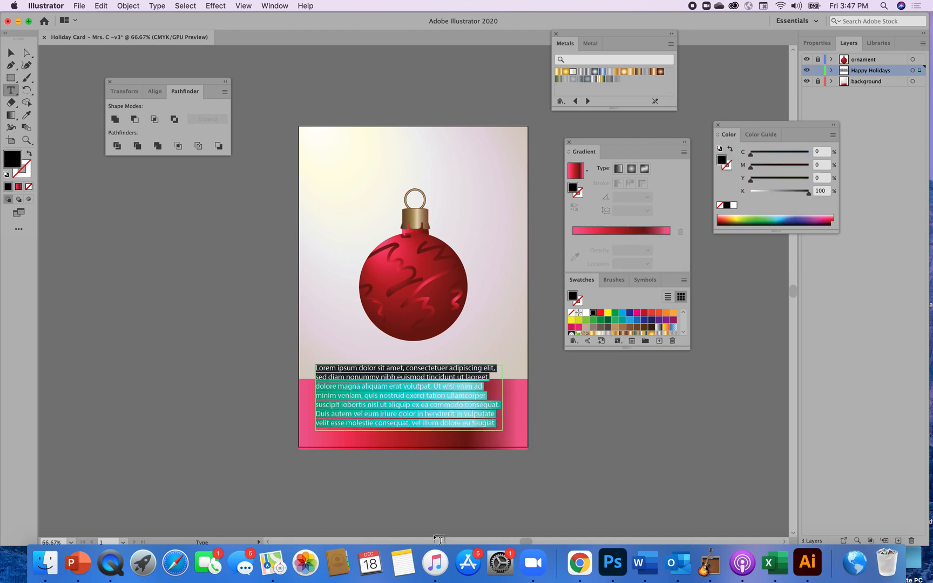
{"action": "type", "text": "Happy Holidays"}
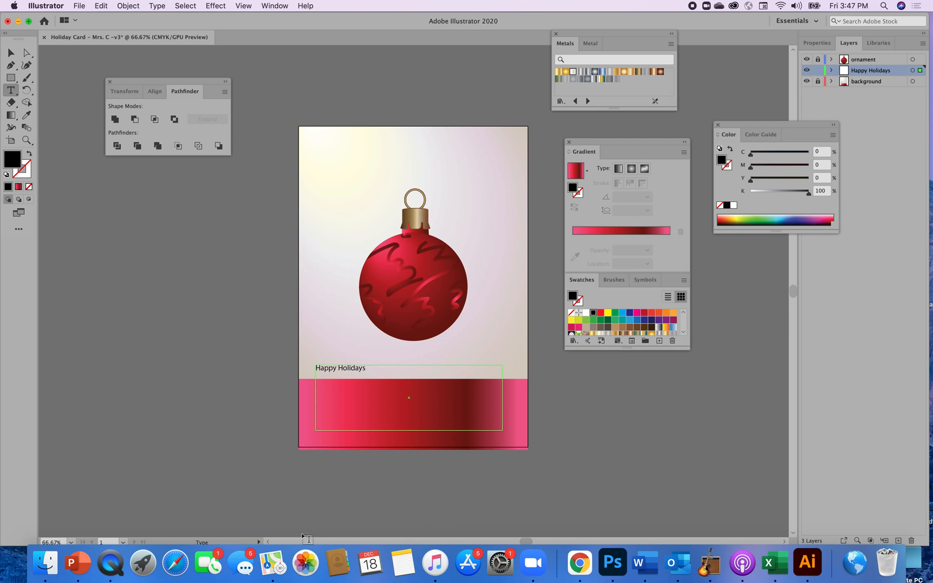
{"action": "left_click", "coordinate": [10, 52]}
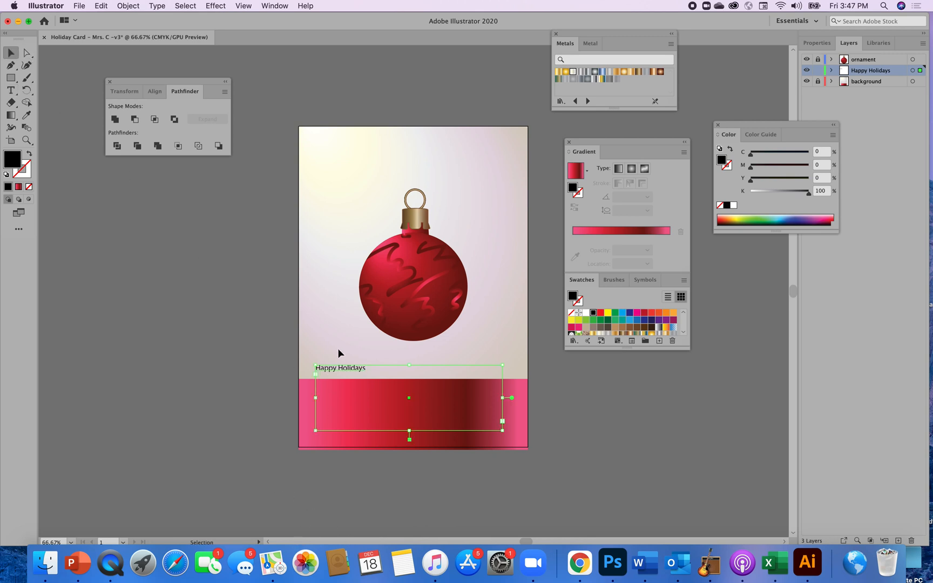
Select all of the Happy Holidays text and open the Character settings, placing them clear of the card
{"action": "key", "text": "t"}
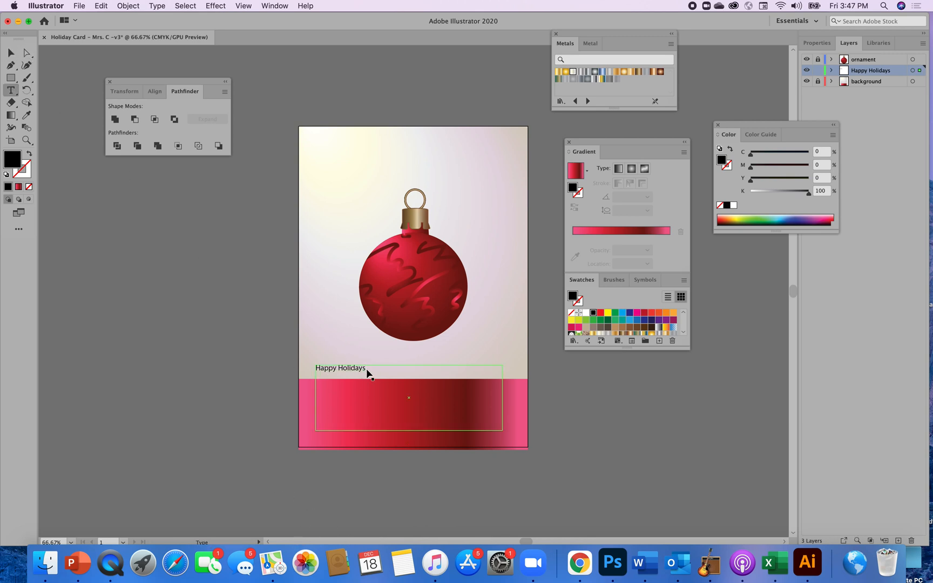
{"action": "left_click_drag", "start_coordinate": [366, 369], "coordinate": [306, 372]}
{"action": "left_click", "coordinate": [275, 6]}
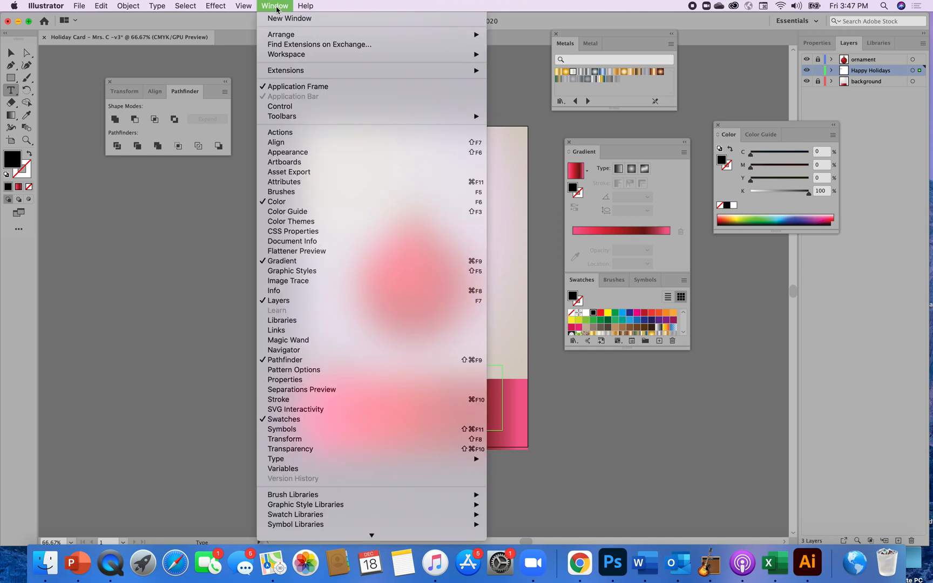
{"action": "mouse_move", "coordinate": [293, 463]}
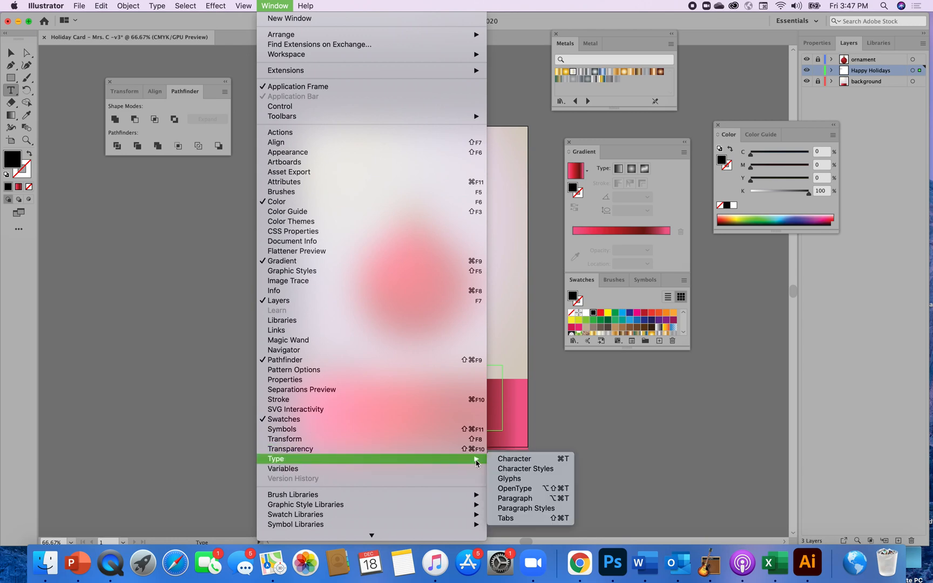
{"action": "left_click", "coordinate": [513, 460]}
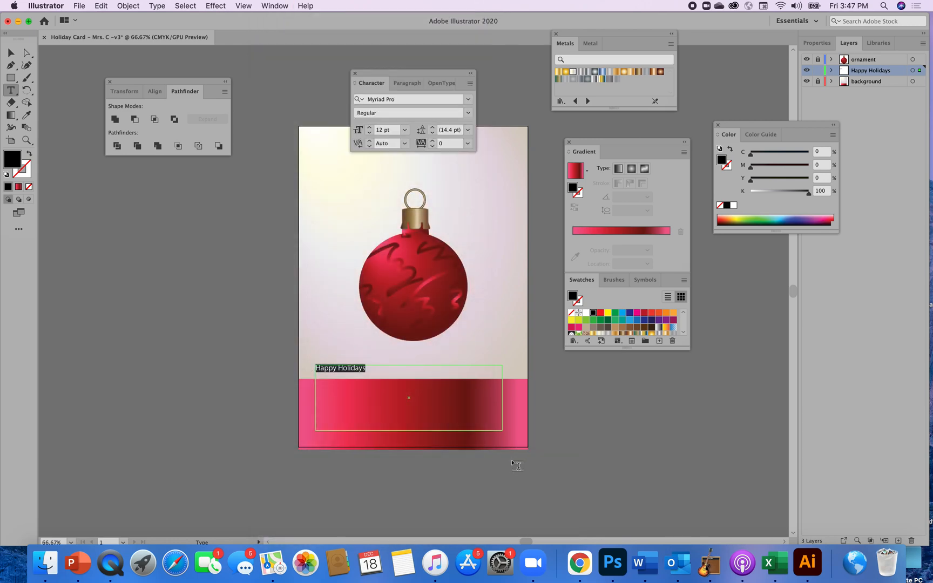
{"action": "left_click_drag", "start_coordinate": [406, 75], "coordinate": [507, 49]}
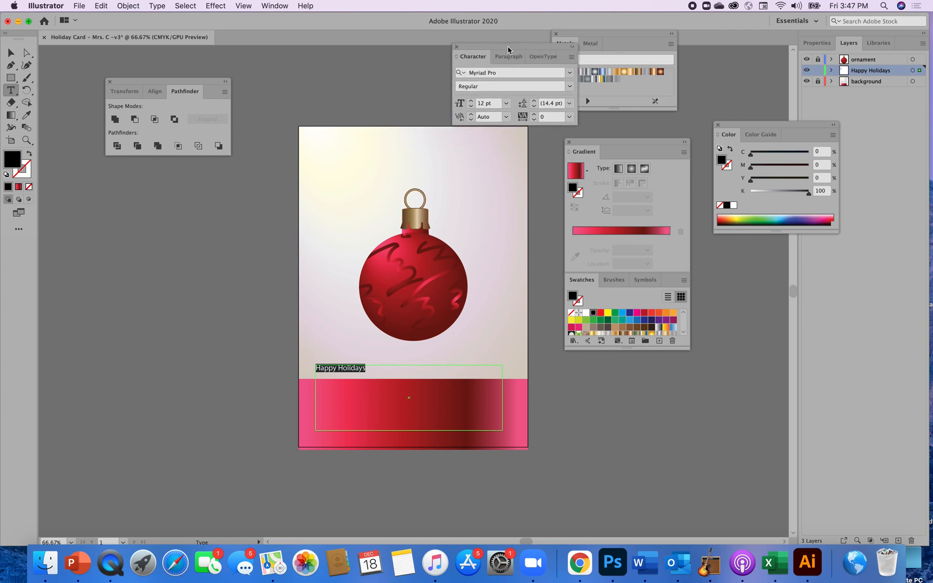
{"action": "left_click", "coordinate": [570, 73]}
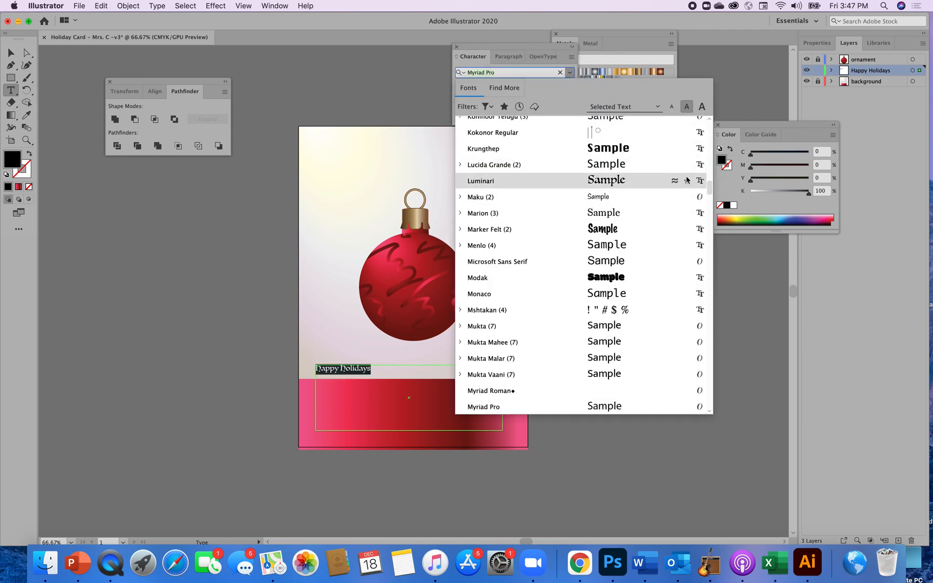
{"action": "scroll", "coordinate": [710, 192], "scroll_direction": "down", "scroll_amount": 3}
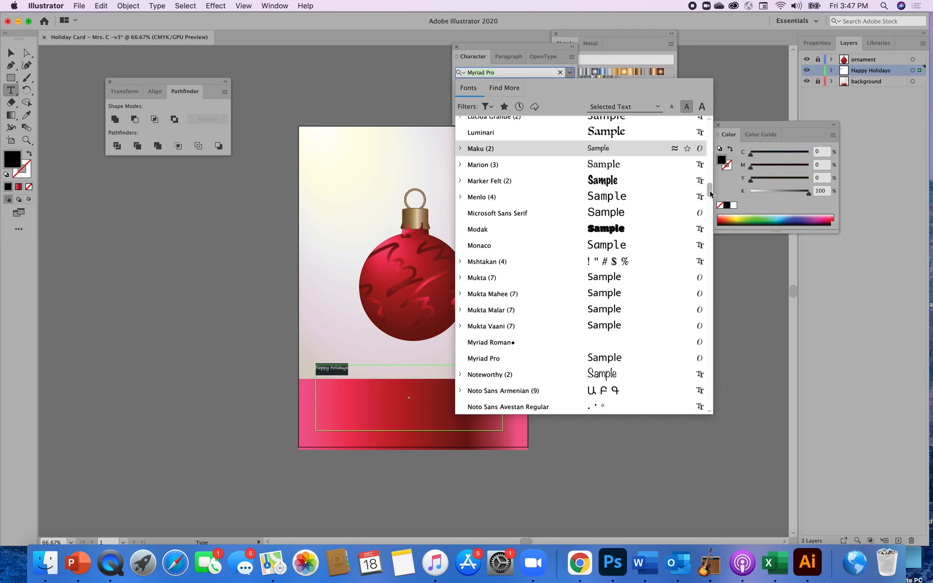
{"action": "scroll", "coordinate": [710, 192], "scroll_direction": "up", "scroll_amount": 15}
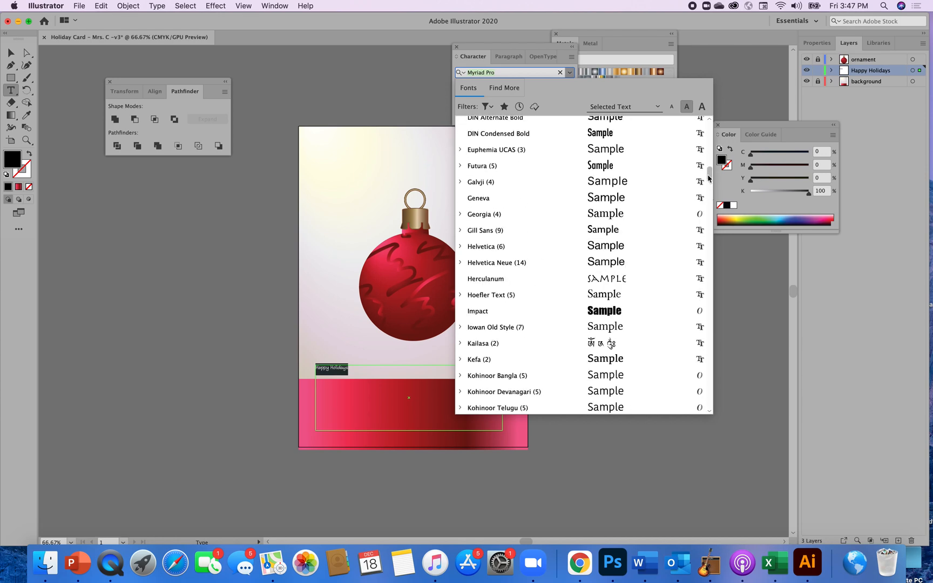
{"action": "left_click", "coordinate": [560, 65]}
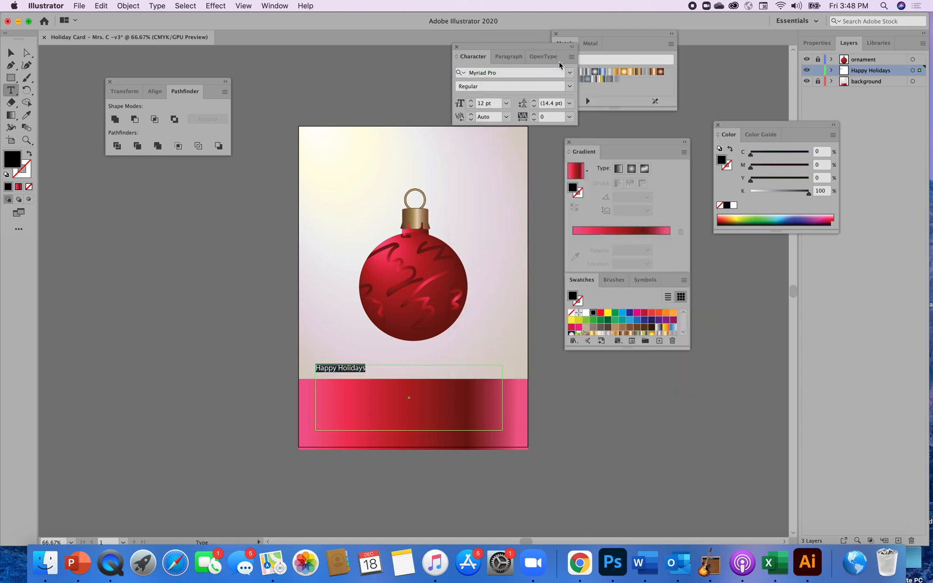
Set the font size of the Happy Holidays text to 36 pt
{"action": "left_click", "coordinate": [505, 103]}
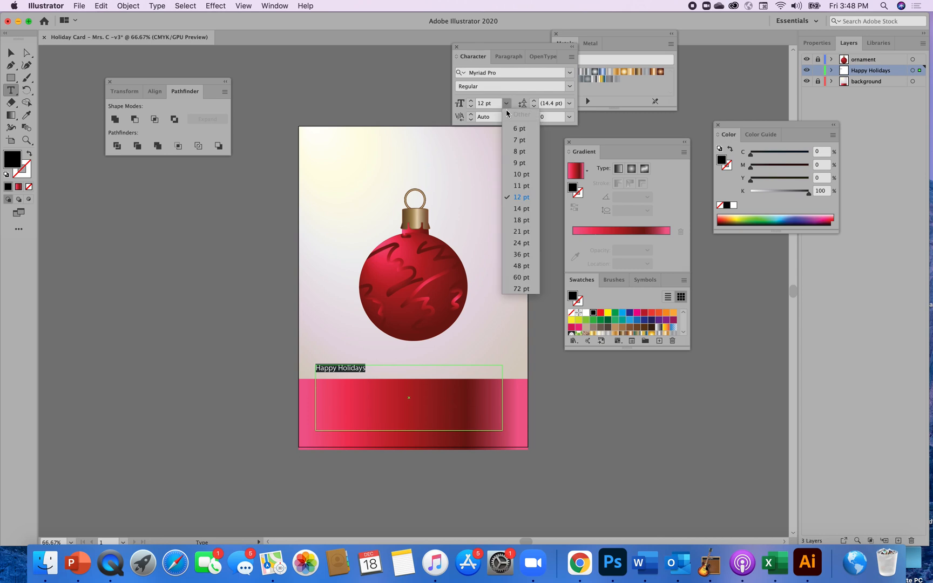
{"action": "left_click", "coordinate": [521, 257]}
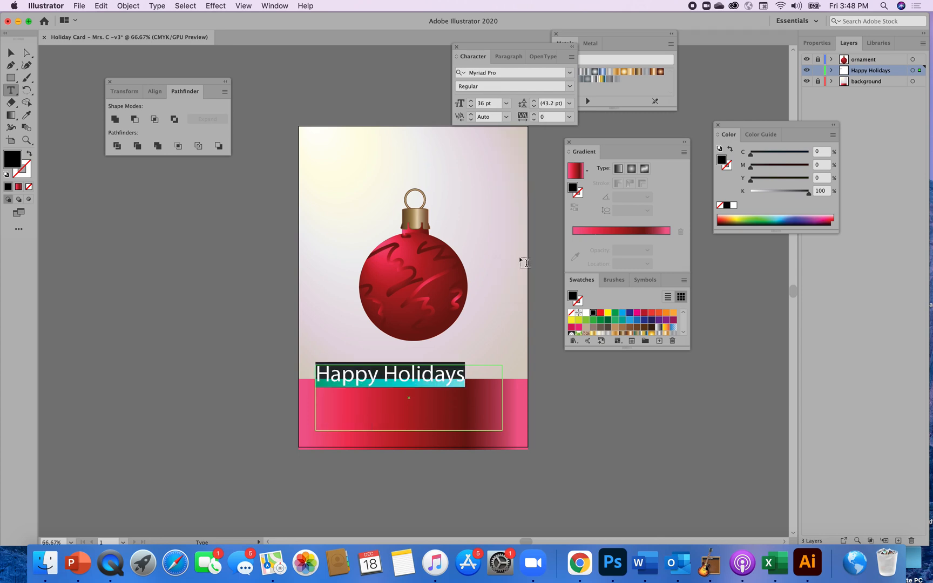
Try the Maku font and the Noteworthy Light font on the Happy Holidays text
{"action": "left_click", "coordinate": [570, 73]}
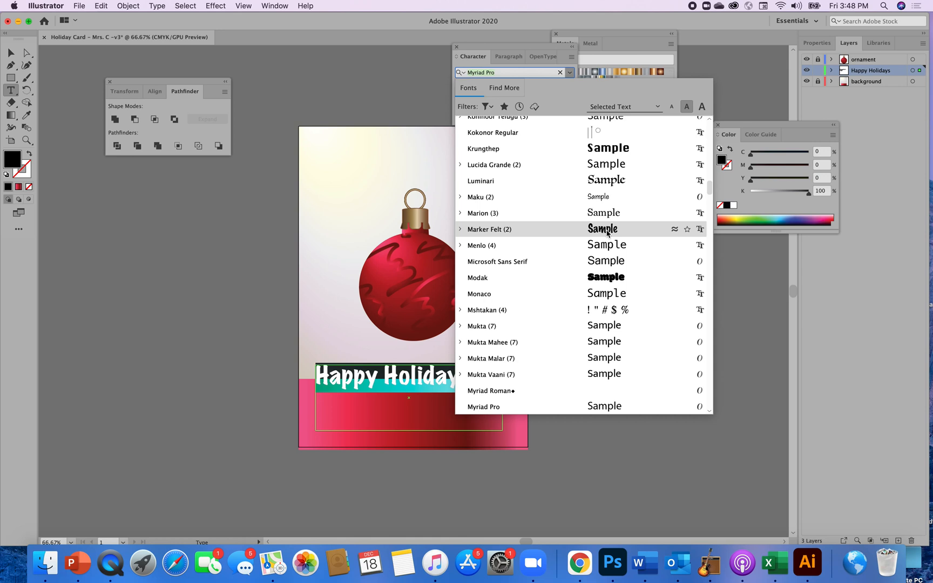
{"action": "left_click", "coordinate": [705, 195]}
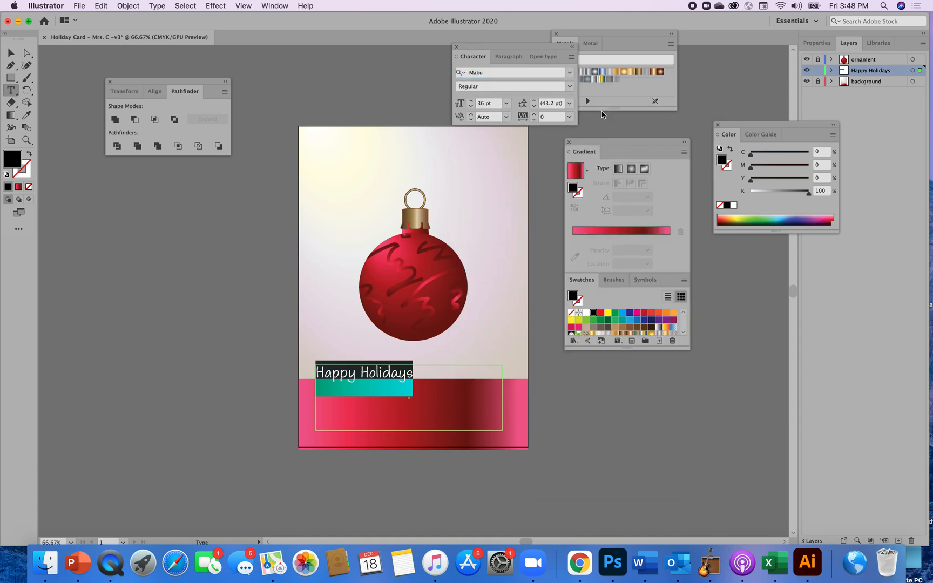
{"action": "left_click", "coordinate": [569, 74]}
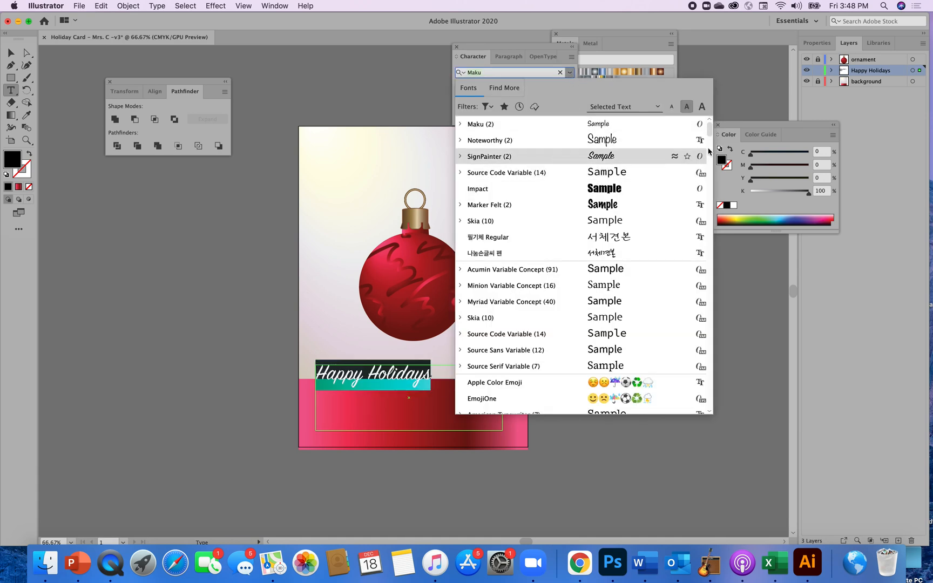
{"action": "mouse_move", "coordinate": [711, 132]}
{"action": "left_mouse_down"}
{"action": "mouse_move", "coordinate": [711, 394]}
{"action": "mouse_move", "coordinate": [694, 131]}
{"action": "left_mouse_up"}
{"action": "left_click_drag", "start_coordinate": [709, 133], "coordinate": [706, 289]}
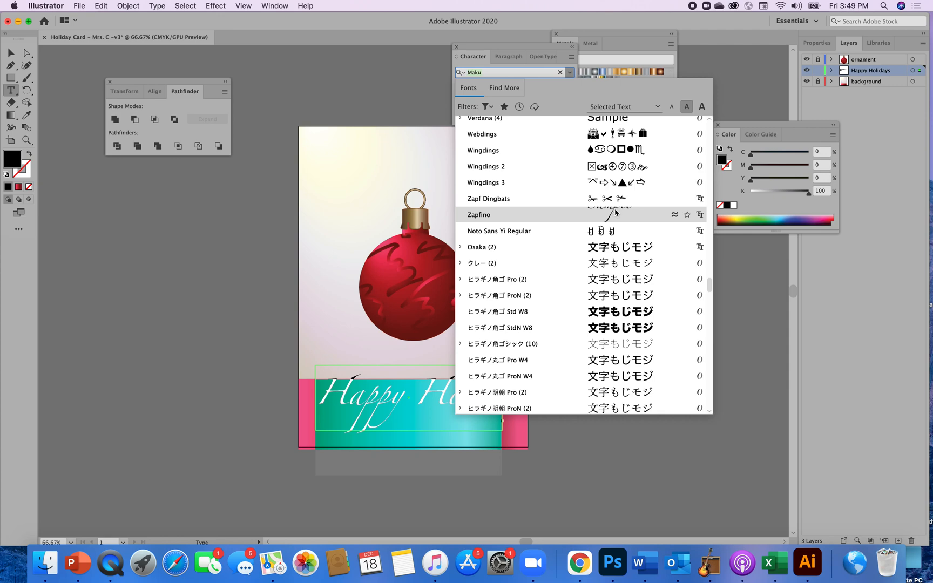
{"action": "left_click_drag", "start_coordinate": [709, 287], "coordinate": [697, 130]}
{"action": "scroll", "coordinate": [697, 136], "scroll_direction": "down", "scroll_amount": 15}
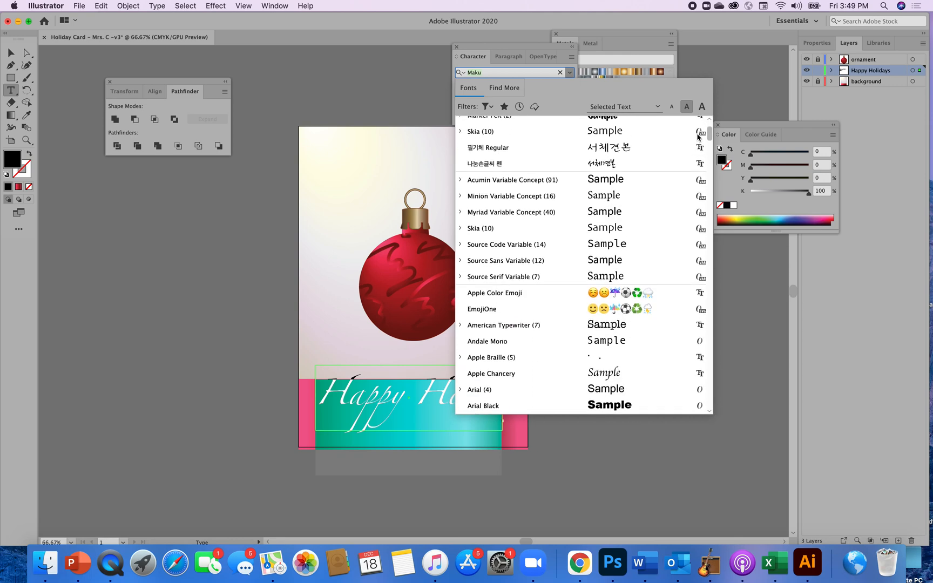
{"action": "scroll", "coordinate": [697, 150], "scroll_direction": "down", "scroll_amount": 5}
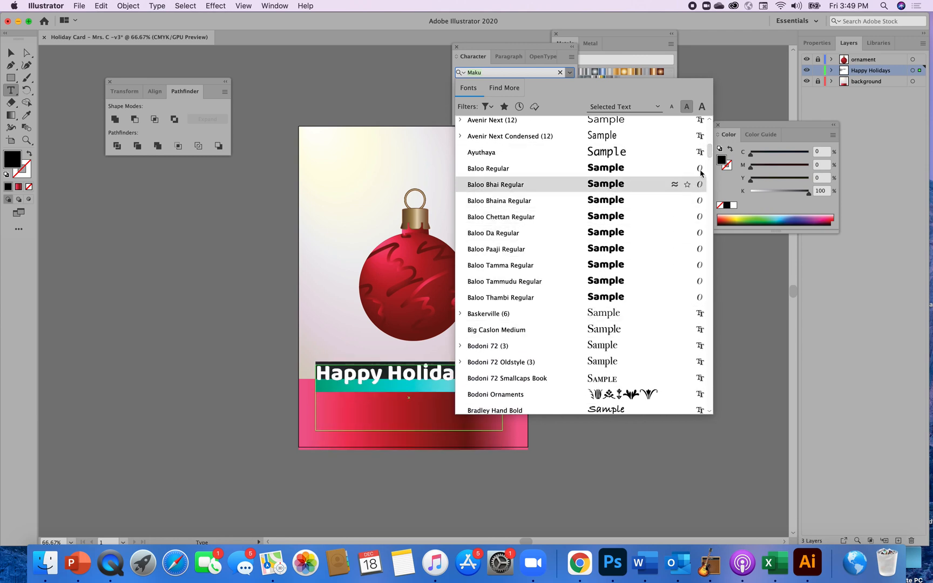
{"action": "left_click_drag", "start_coordinate": [710, 155], "coordinate": [710, 164]}
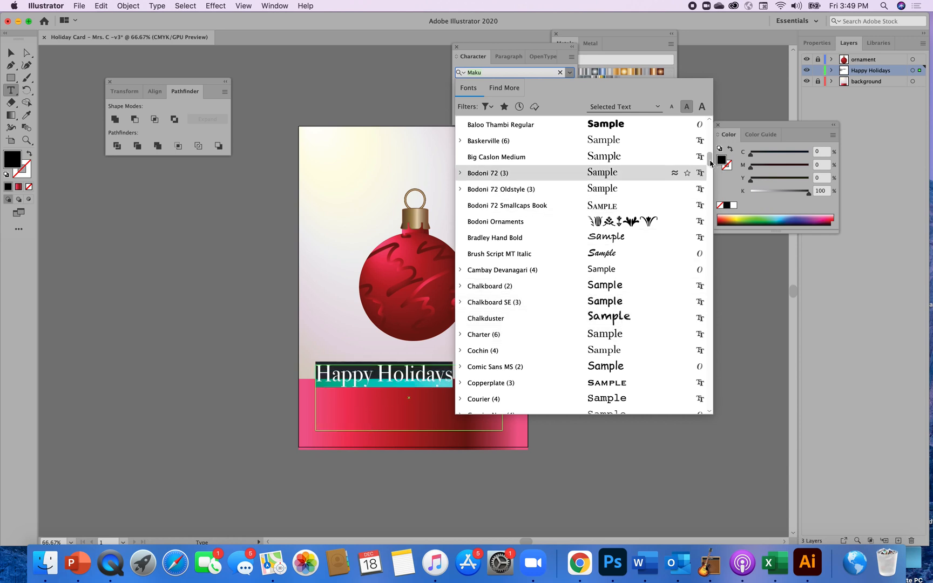
{"action": "left_click_drag", "start_coordinate": [711, 161], "coordinate": [708, 199]}
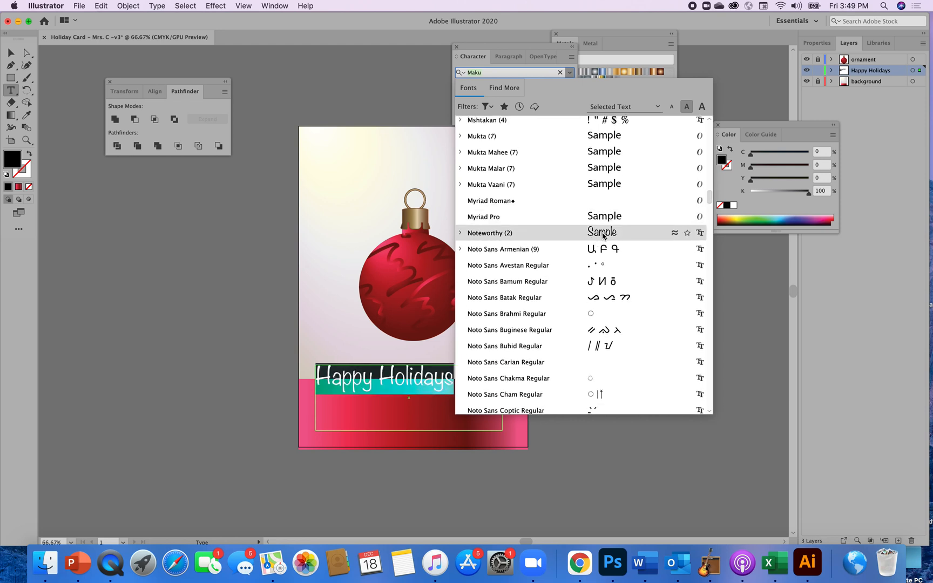
{"action": "left_click", "coordinate": [602, 235]}
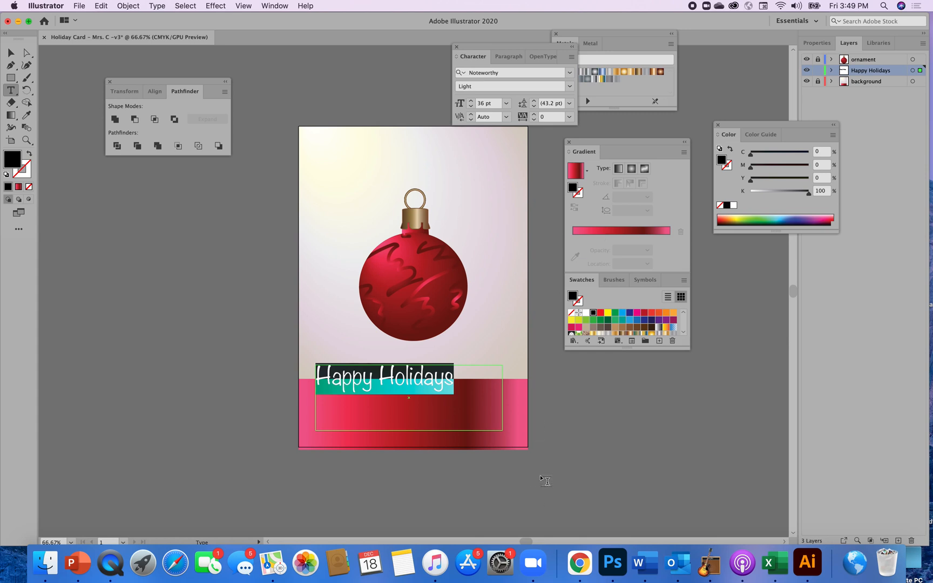
{"action": "left_click", "coordinate": [545, 58]}
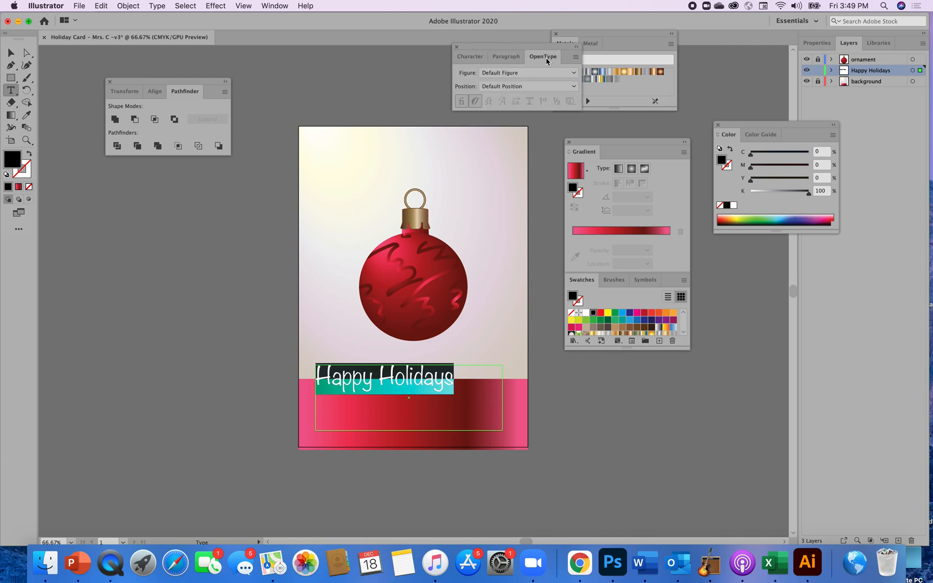
{"action": "left_click", "coordinate": [574, 87]}
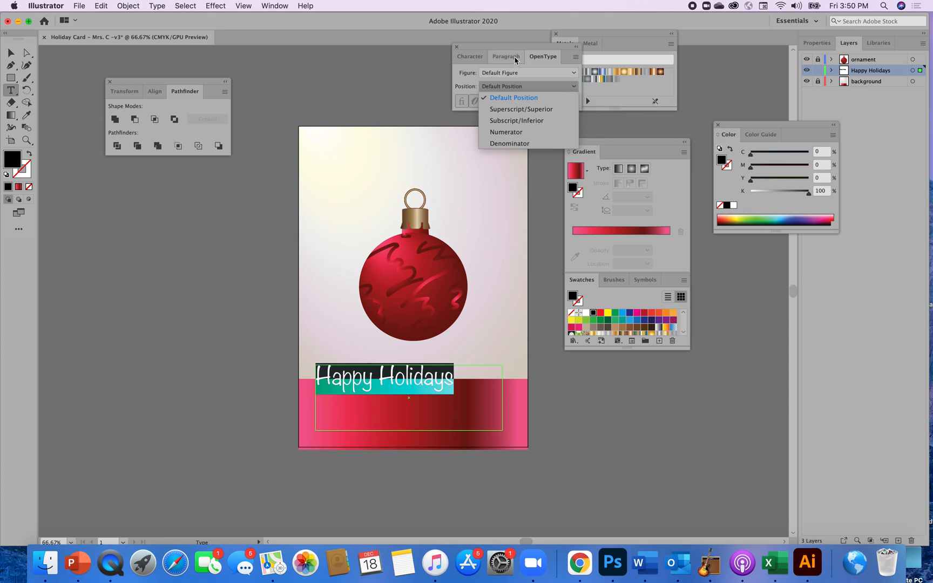
{"action": "left_click", "coordinate": [471, 58]}
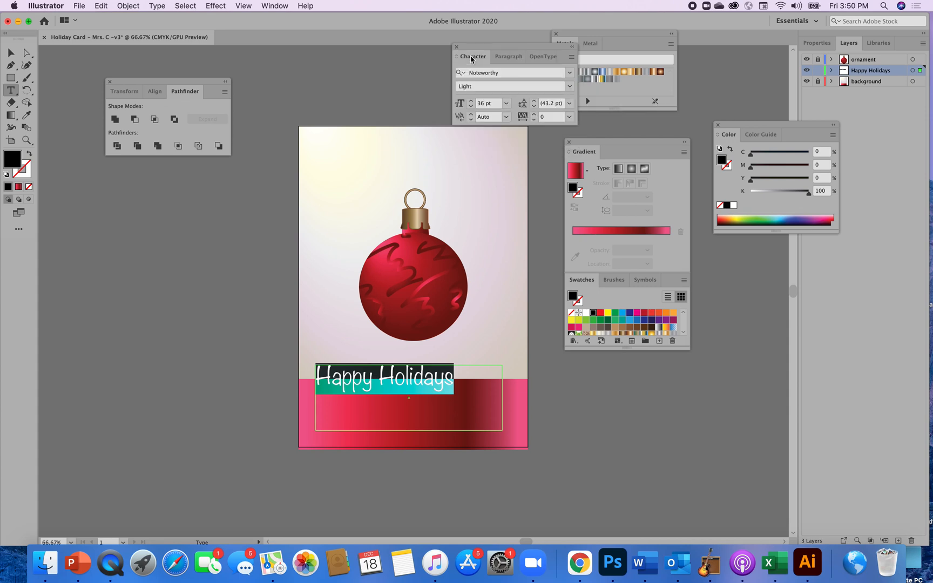
Change the font of the Happy Holidays text to SignPainter HouseScript
{"action": "left_click", "coordinate": [556, 73]}
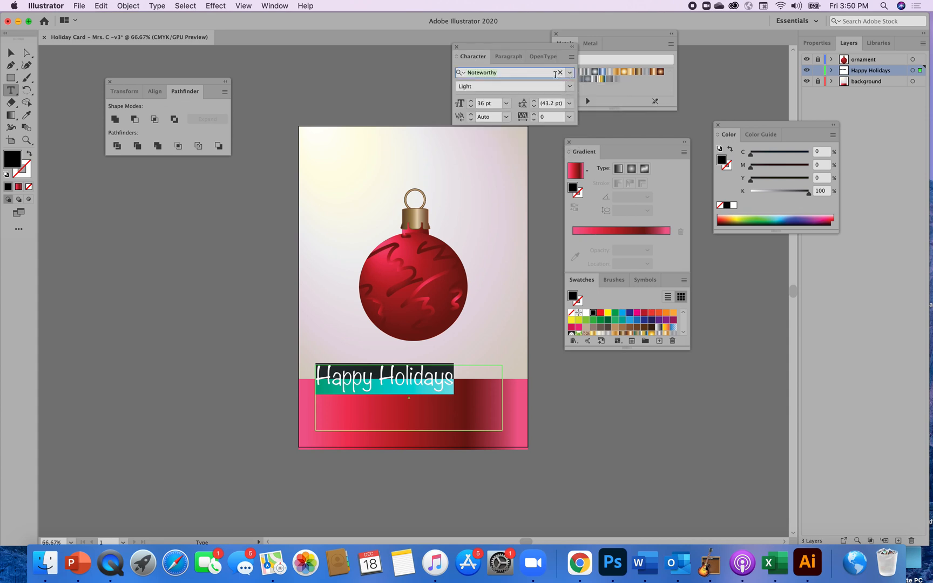
{"action": "left_click", "coordinate": [547, 72]}
{"action": "left_click", "coordinate": [568, 73]}
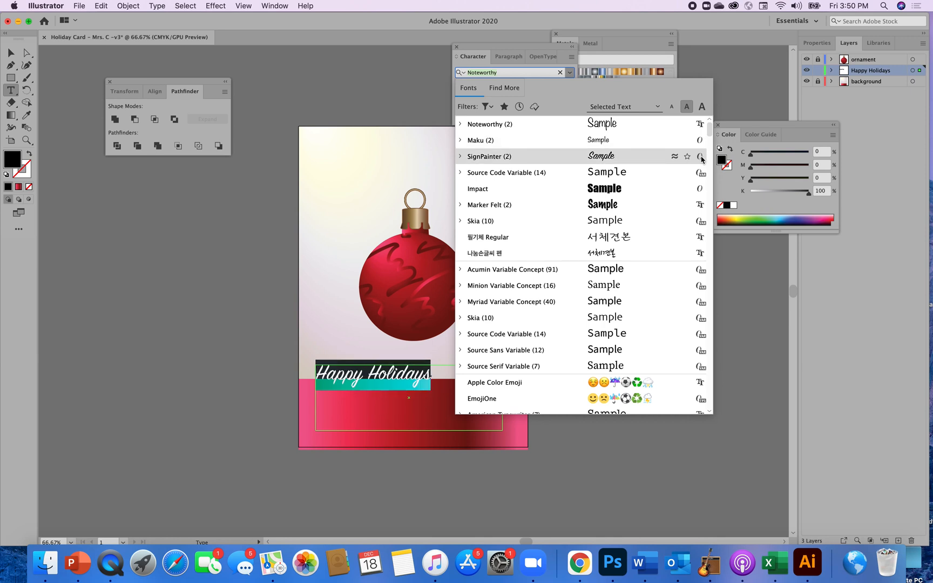
{"action": "left_click", "coordinate": [631, 157]}
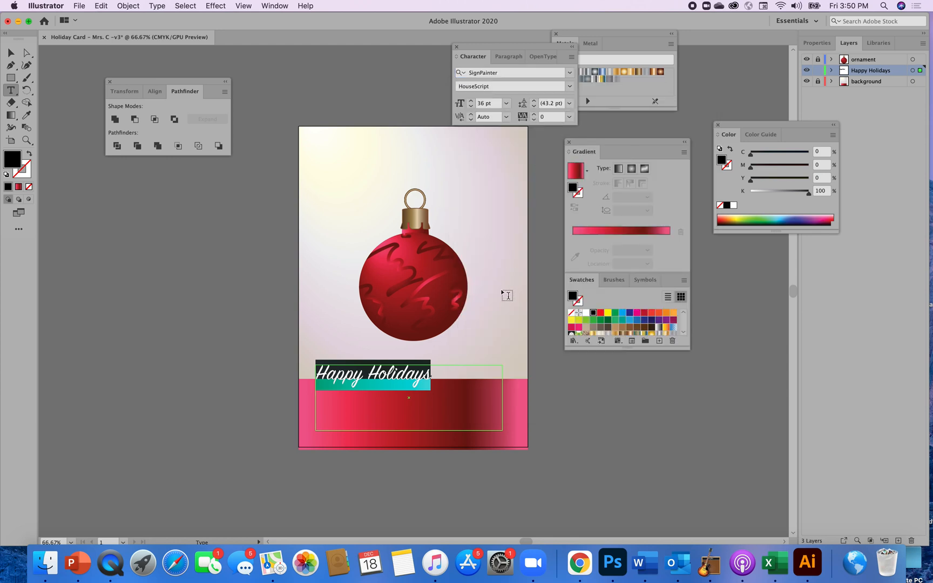
Try switching the standard ligatures of the Happy Holidays text off and back on in the OpenType settings
{"action": "left_click", "coordinate": [572, 58]}
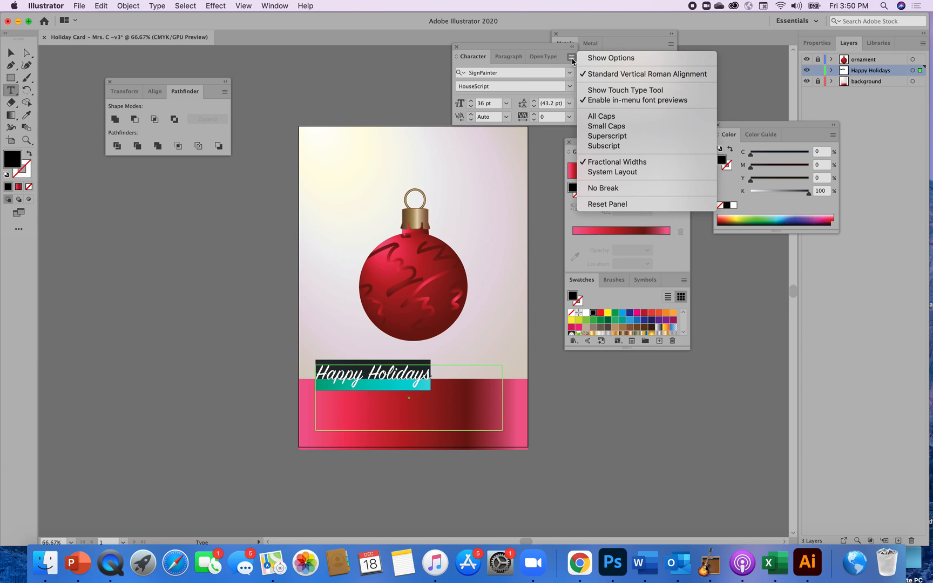
{"action": "left_click", "coordinate": [543, 60]}
{"action": "left_click", "coordinate": [542, 59]}
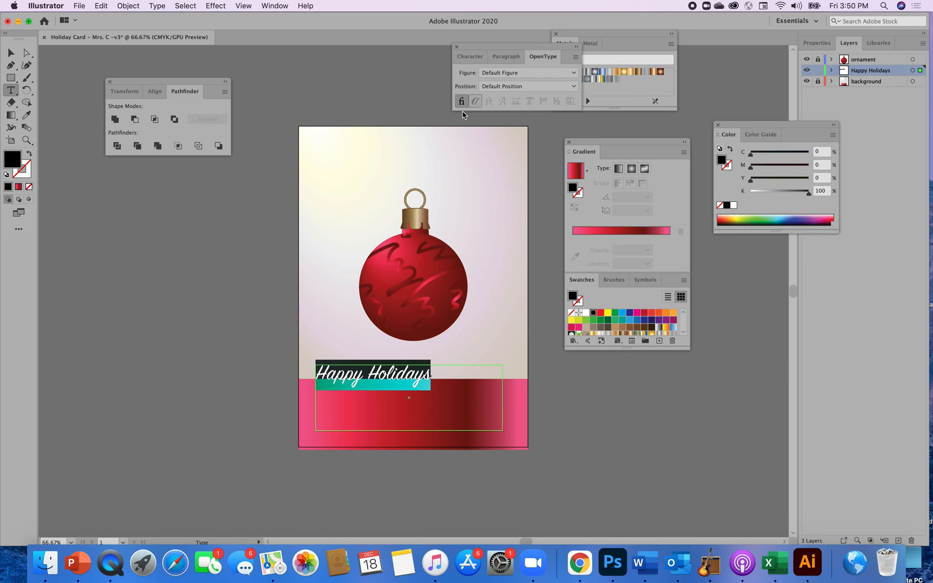
{"action": "left_click", "coordinate": [476, 102]}
{"action": "left_click", "coordinate": [462, 102]}
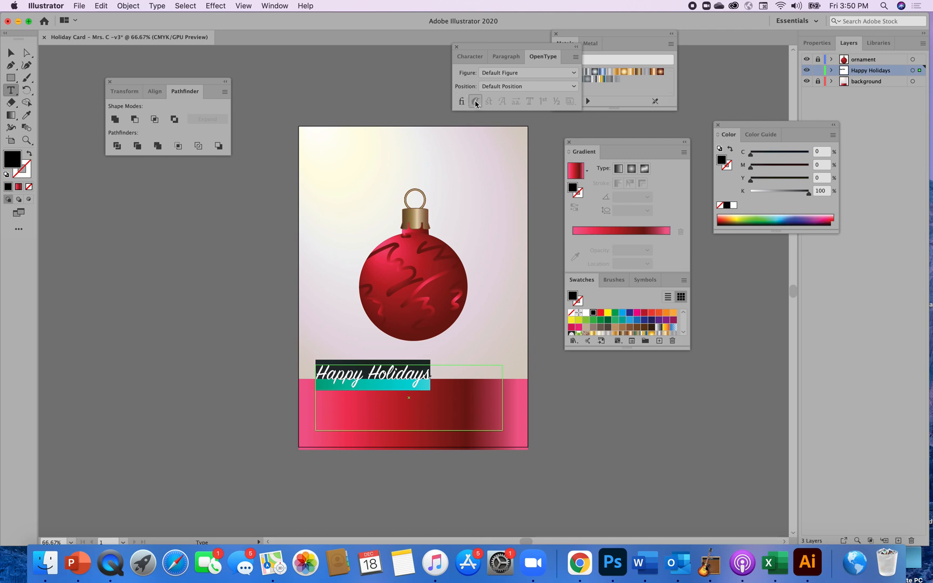
{"action": "left_click", "coordinate": [462, 102]}
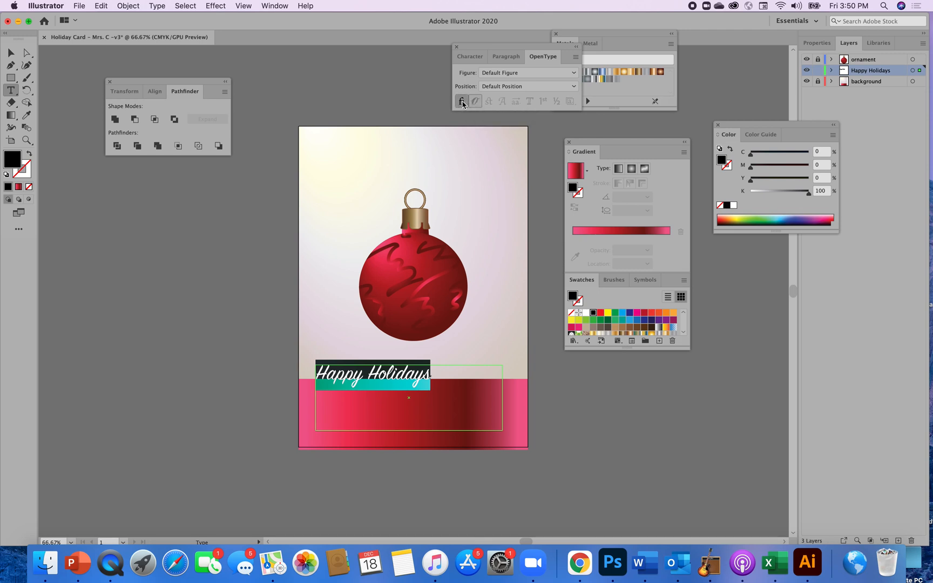
Try the Superscript/Superior OpenType position on the Happy Holidays text and change it to Subscript/Inferior
{"action": "left_click", "coordinate": [574, 88]}
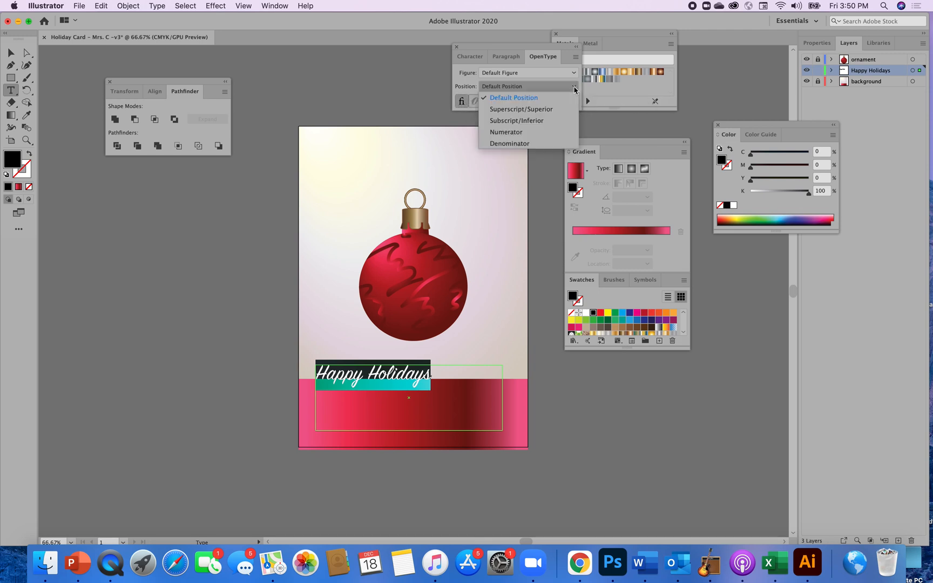
{"action": "left_click", "coordinate": [537, 110]}
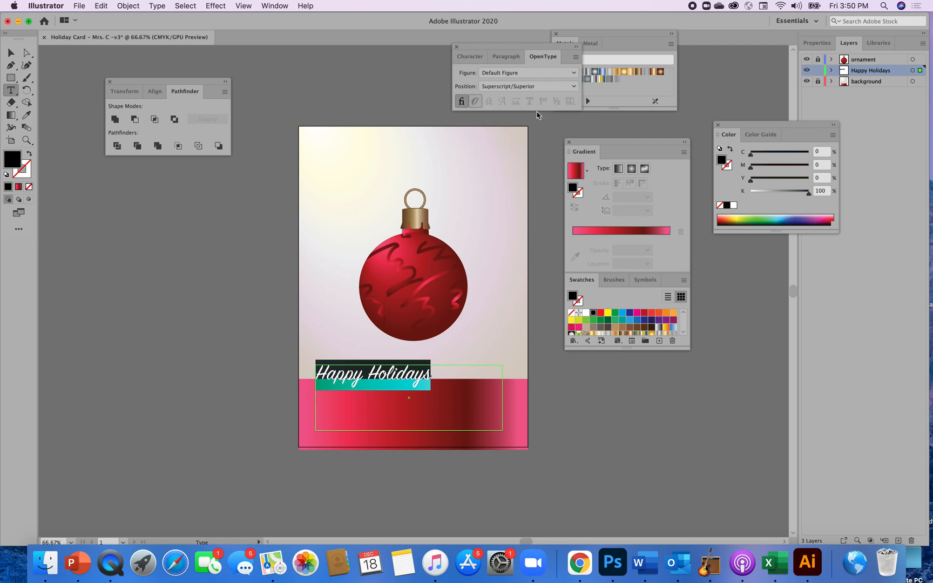
{"action": "left_click", "coordinate": [574, 88]}
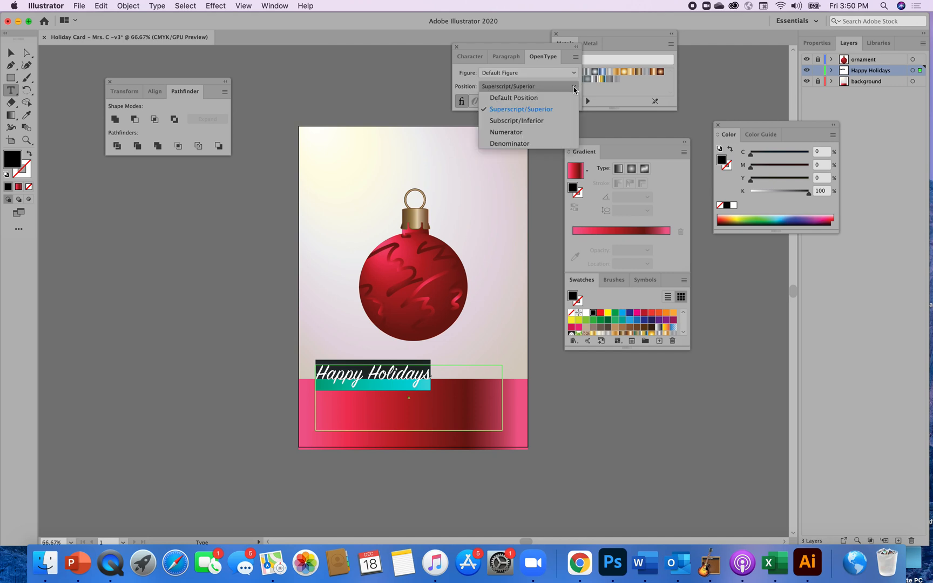
{"action": "left_click", "coordinate": [509, 122]}
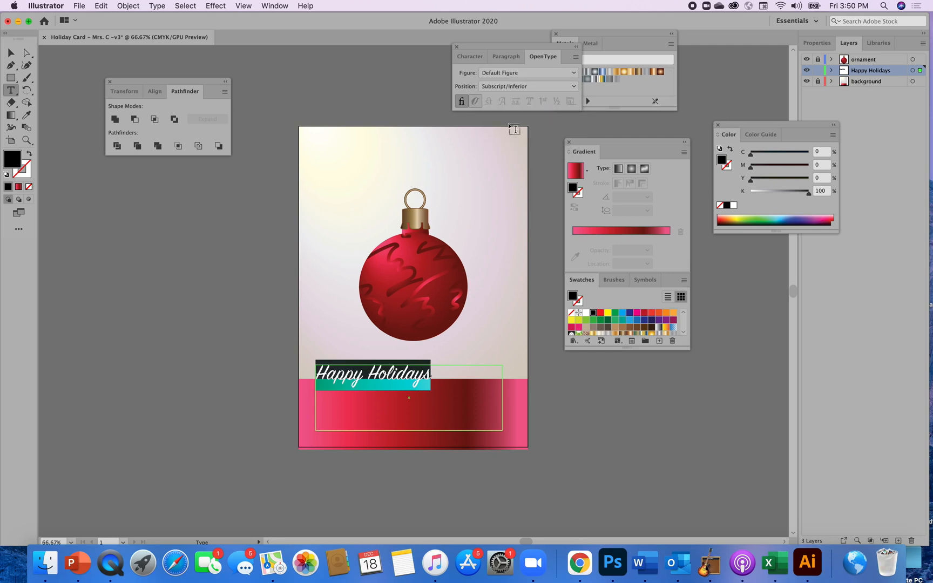
{"action": "left_click", "coordinate": [462, 101]}
{"action": "left_click", "coordinate": [470, 58]}
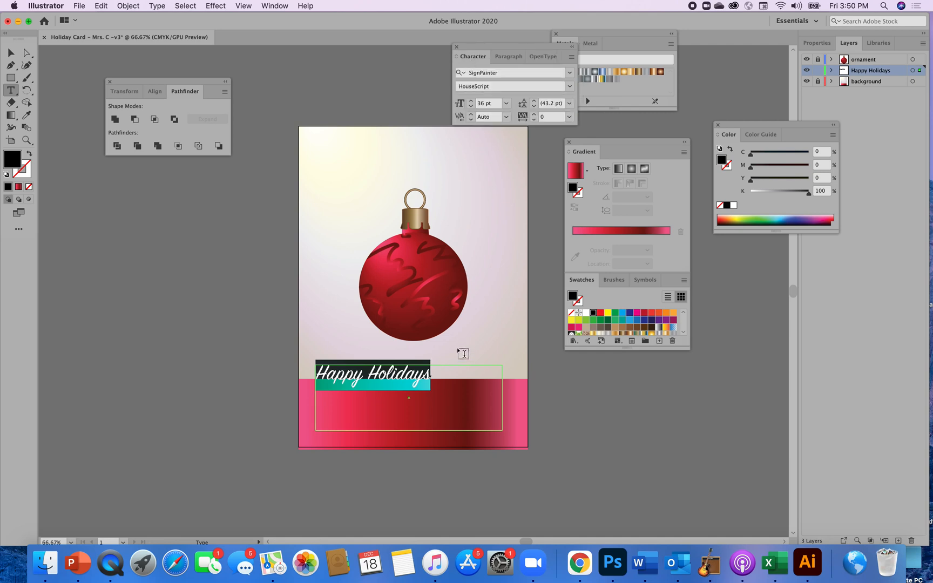
Move the Happy Holidays text down onto the red strip and convert it to outlines
{"action": "left_click", "coordinate": [11, 52]}
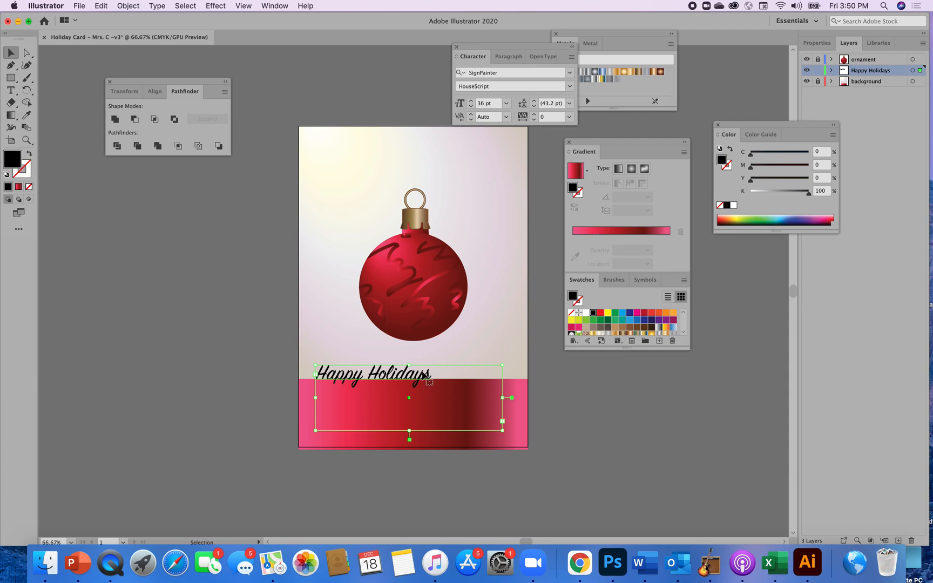
{"action": "left_click_drag", "start_coordinate": [425, 374], "coordinate": [465, 410]}
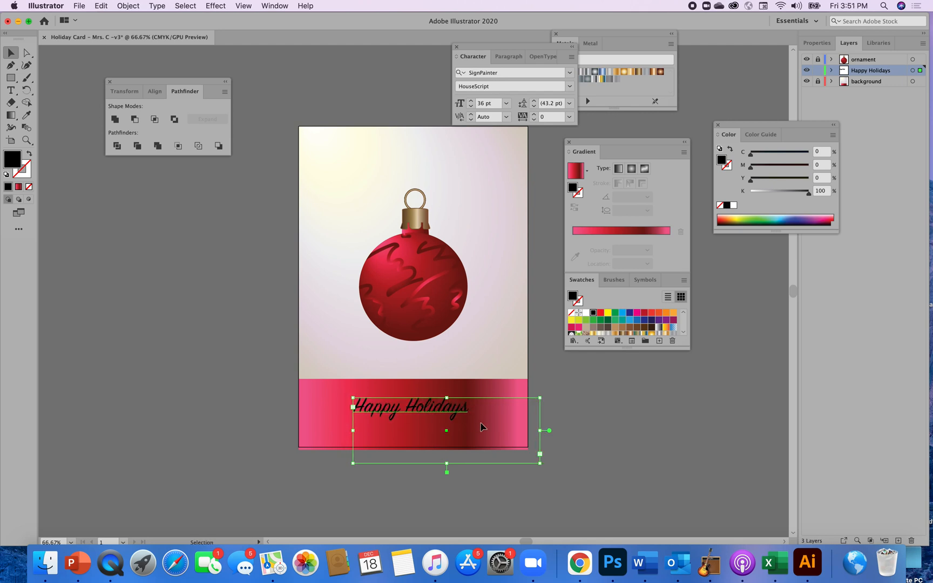
{"action": "left_click", "coordinate": [817, 44]}
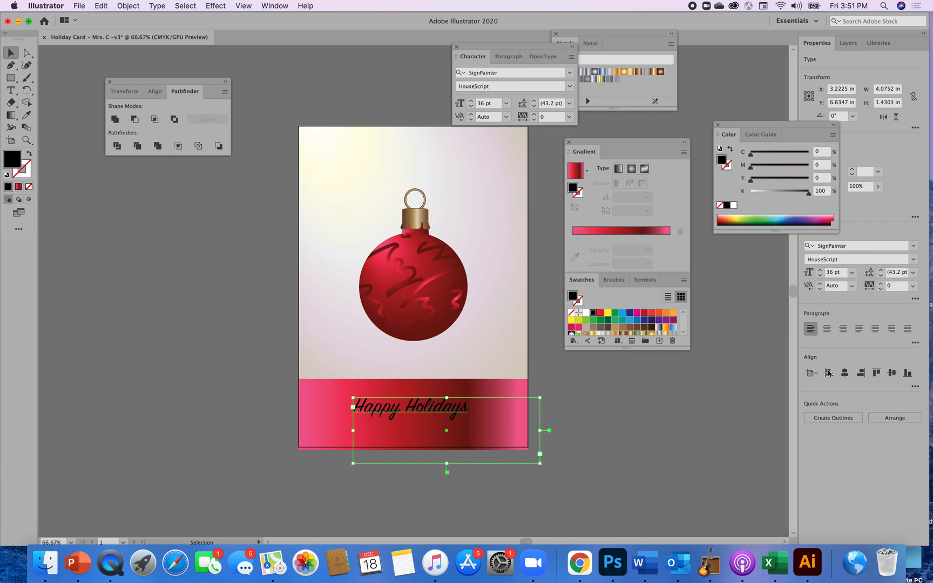
{"action": "left_click", "coordinate": [828, 419]}
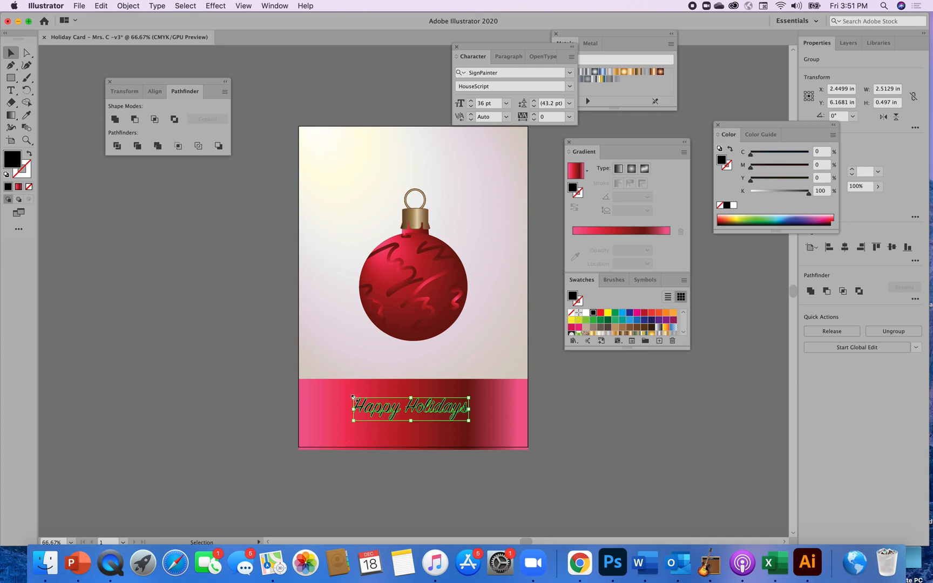
Enlarge the outlined Happy Holidays lettering to about 3.93 in wide and 1.10 in high, fitting it inside the red strip
{"action": "left_click_drag", "start_coordinate": [353, 396], "coordinate": [319, 372]}
{"action": "left_click_drag", "start_coordinate": [469, 396], "coordinate": [498, 396]}
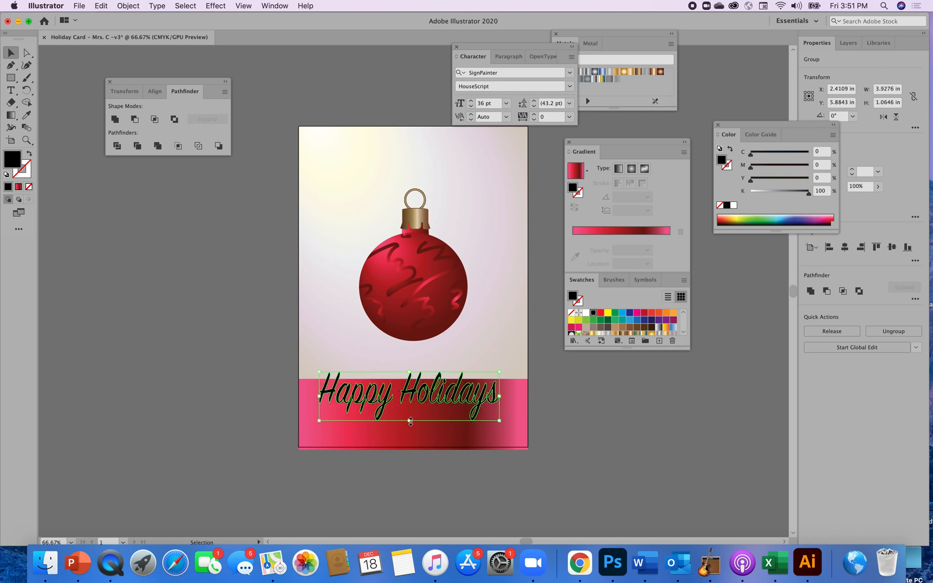
{"action": "left_click_drag", "start_coordinate": [410, 422], "coordinate": [431, 414]}
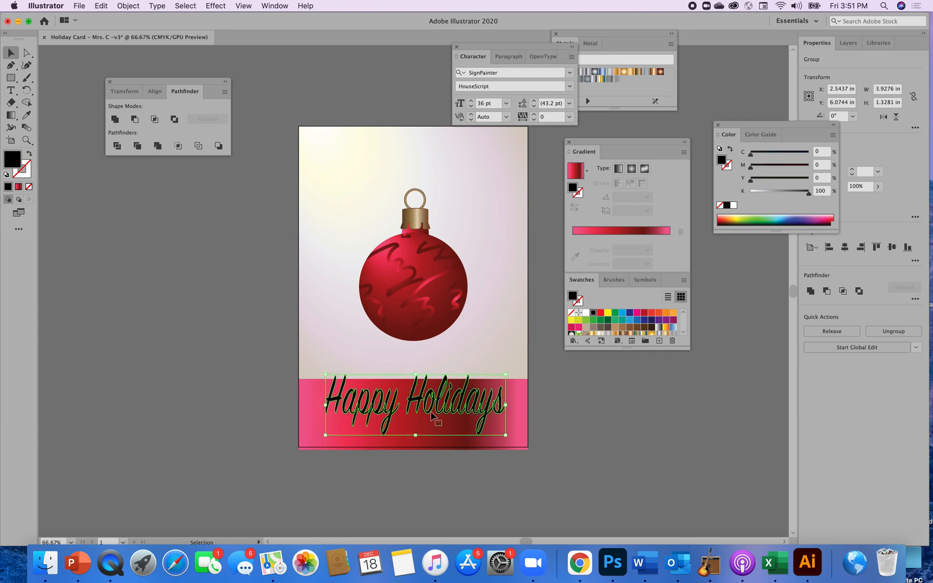
{"action": "left_click", "coordinate": [554, 426]}
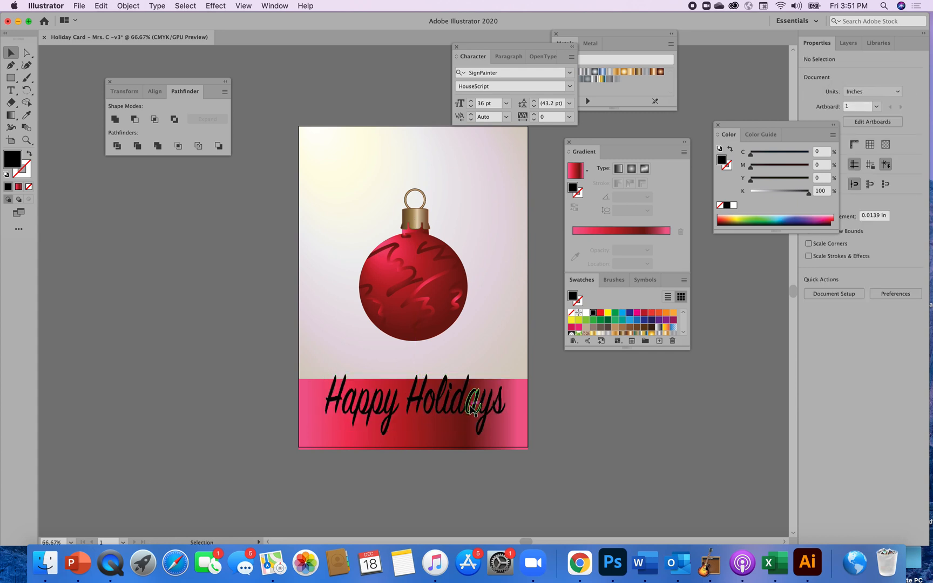
{"action": "left_click", "coordinate": [439, 406]}
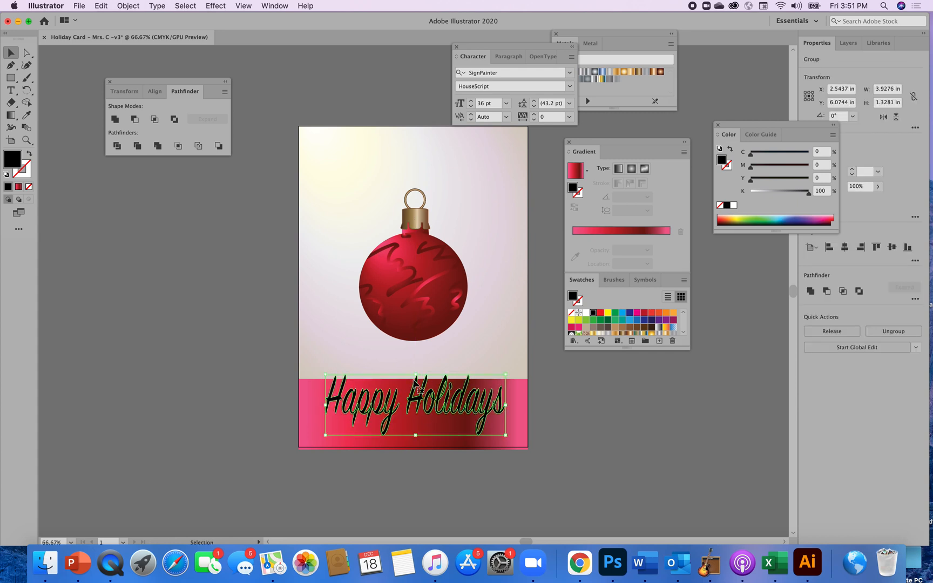
{"action": "left_click_drag", "start_coordinate": [415, 374], "coordinate": [415, 384]}
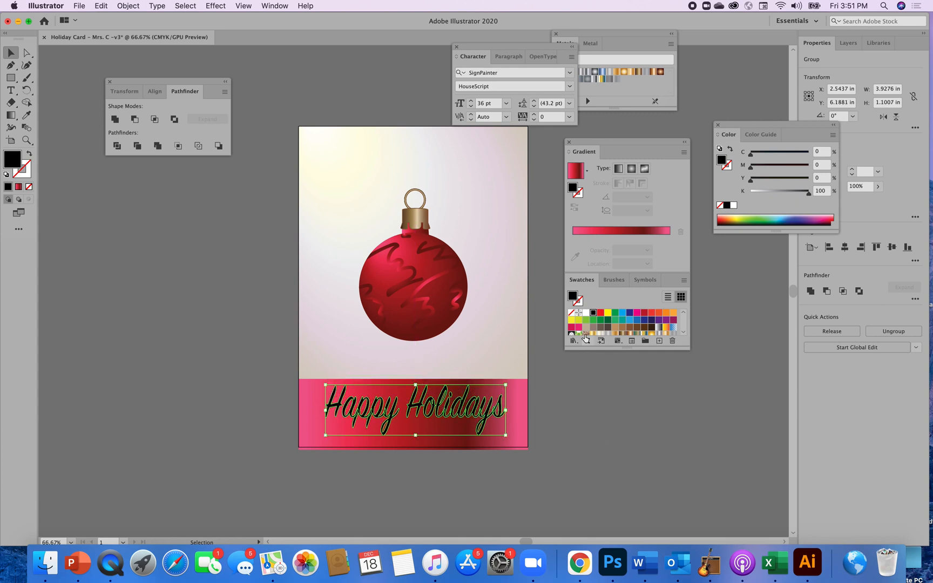
Fill the Happy Holidays lettering with a gold radial gradient from the Metals swatches and deselect it
{"action": "left_click", "coordinate": [624, 75]}
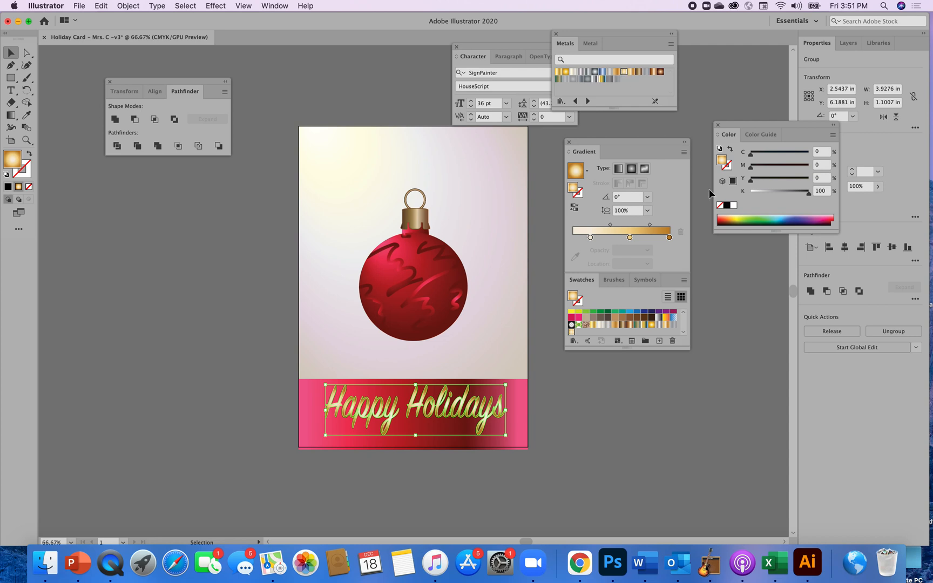
{"action": "left_click", "coordinate": [622, 418]}
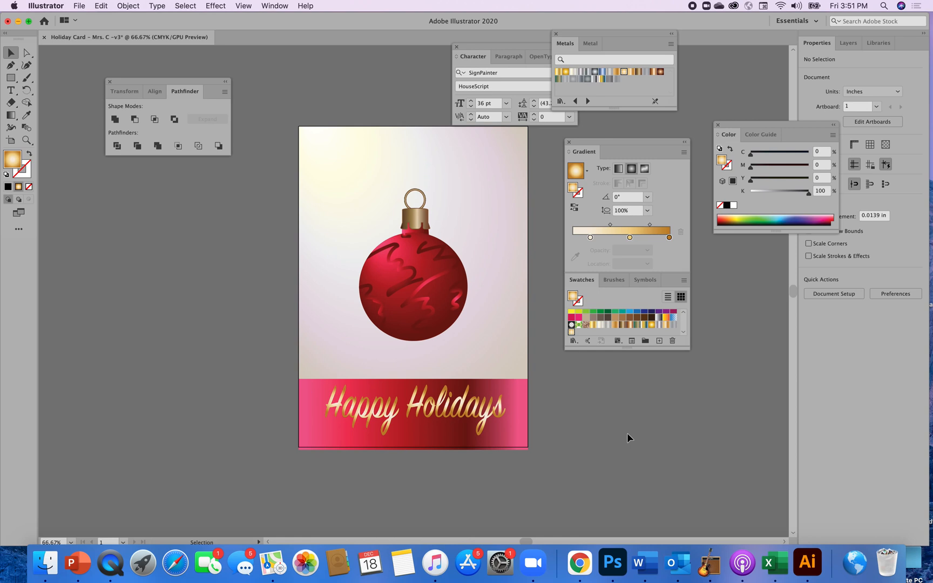
Add a 1 pt tan stroke (C 25, M 40, Y 65, K 0) to the Happy Holidays lettering and deselect it
{"action": "left_click", "coordinate": [465, 420]}
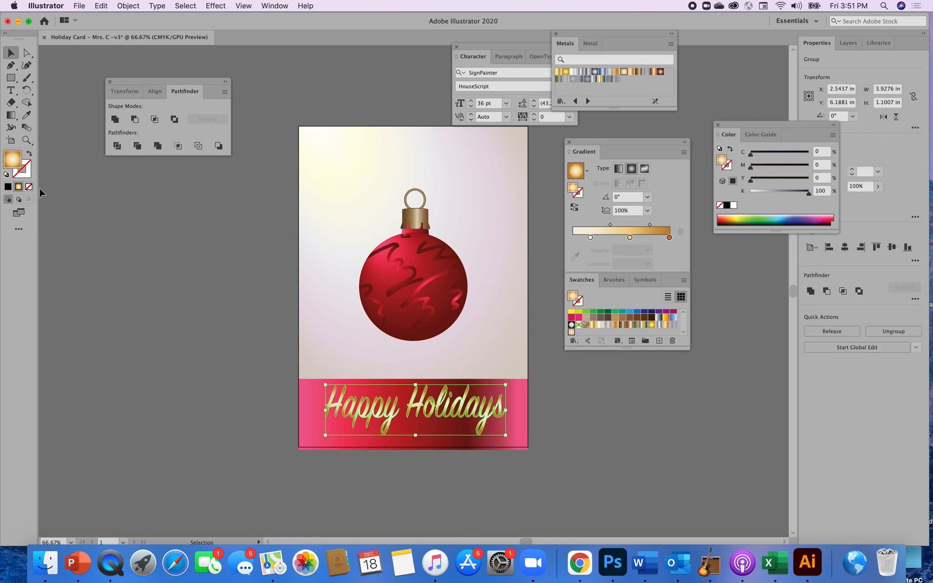
{"action": "left_click", "coordinate": [25, 176]}
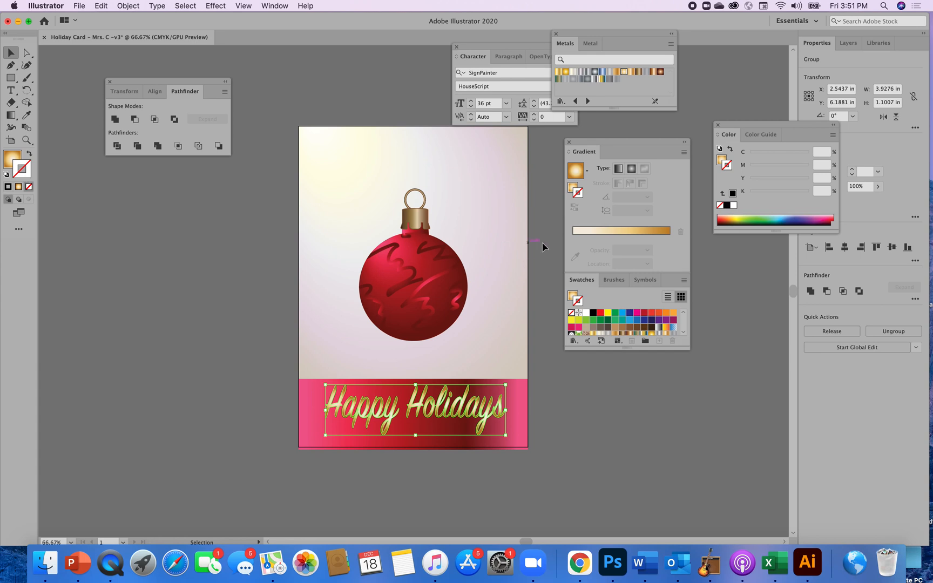
{"action": "left_click", "coordinate": [615, 327]}
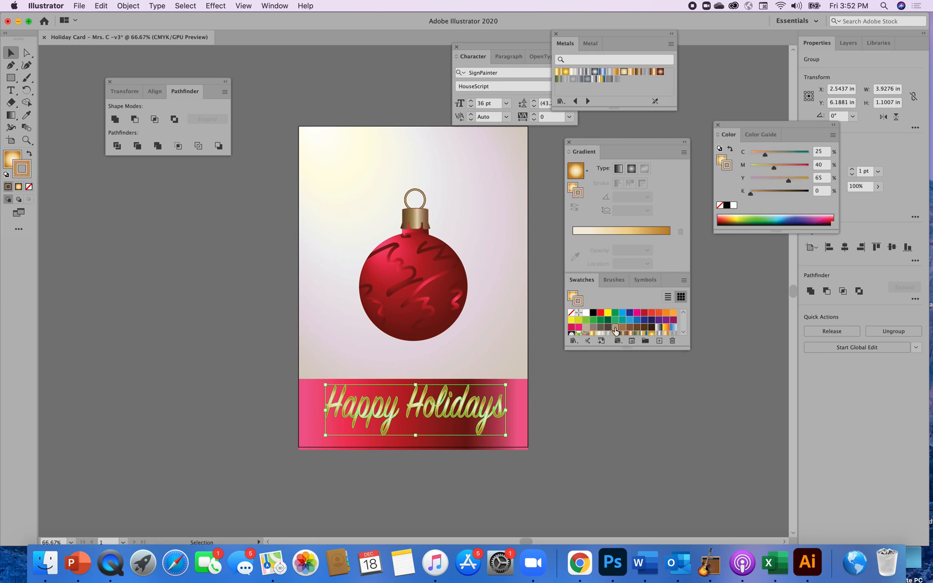
{"action": "left_click", "coordinate": [614, 386]}
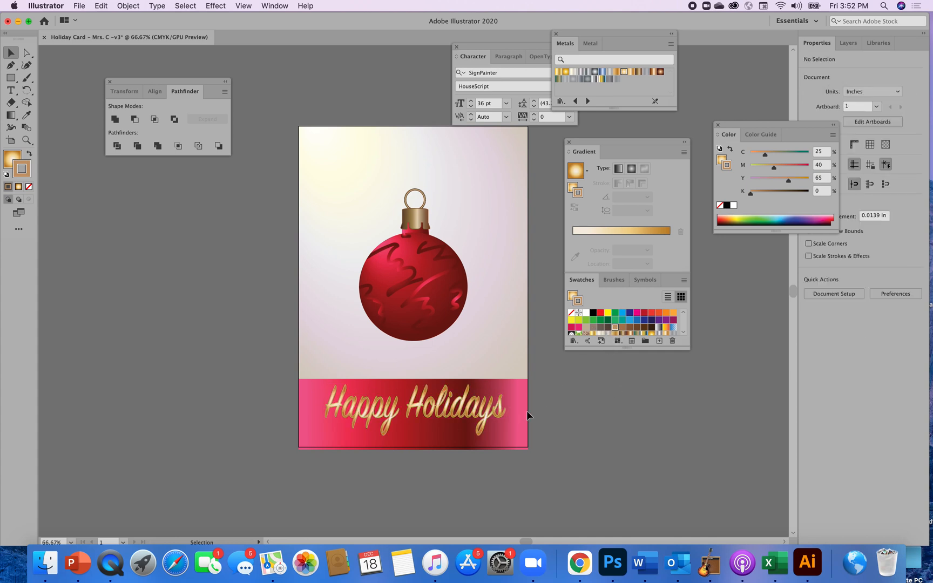
Try a white stroke on the Happy Holidays lettering, and set it back to tan (C 25, M 40, Y 65, K 0)
{"action": "left_click", "coordinate": [486, 419]}
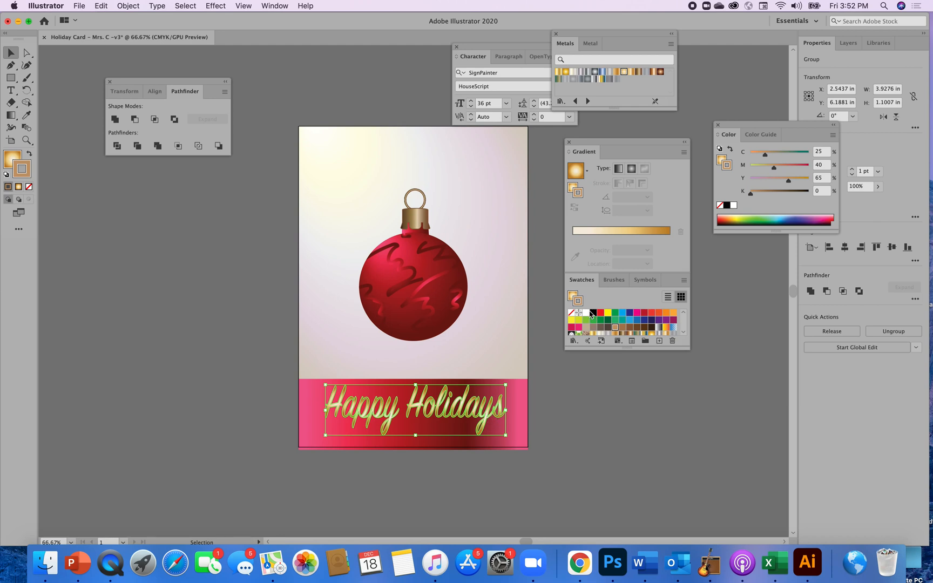
{"action": "left_click", "coordinate": [614, 434]}
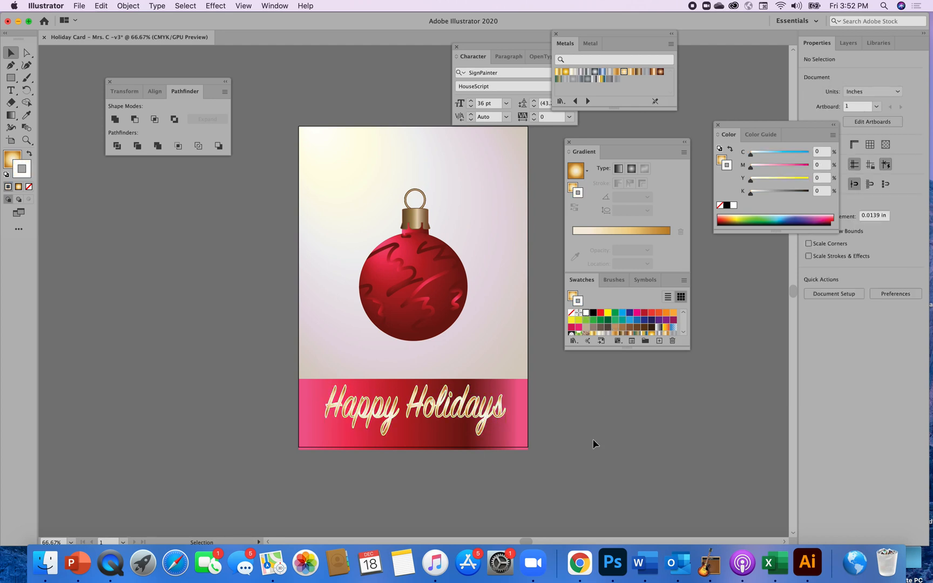
{"action": "left_click", "coordinate": [484, 425]}
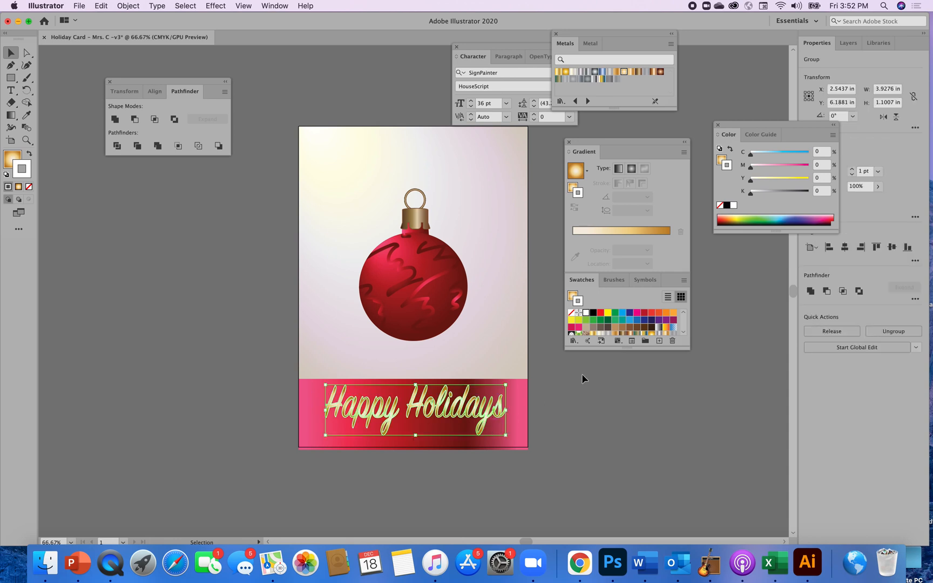
{"action": "left_click", "coordinate": [616, 330]}
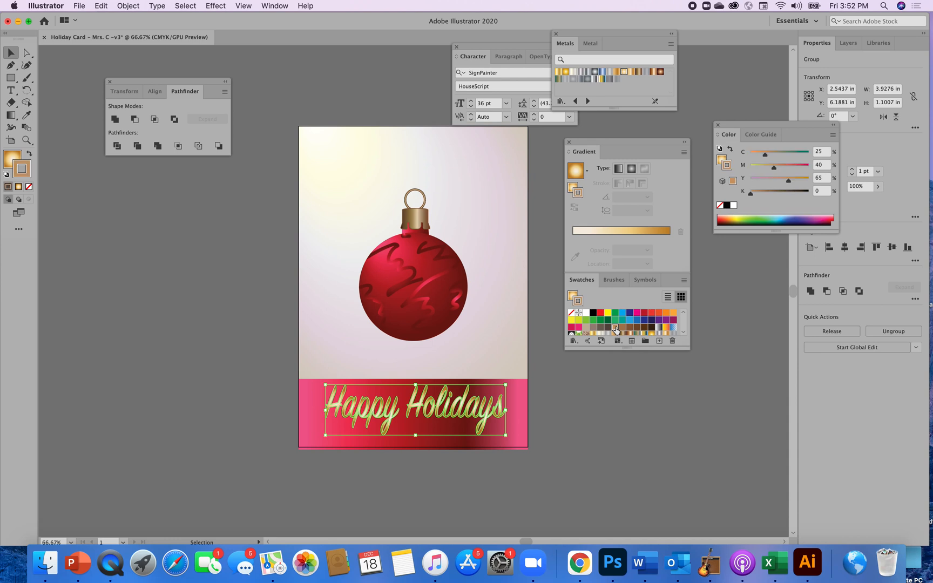
{"action": "left_click", "coordinate": [599, 452]}
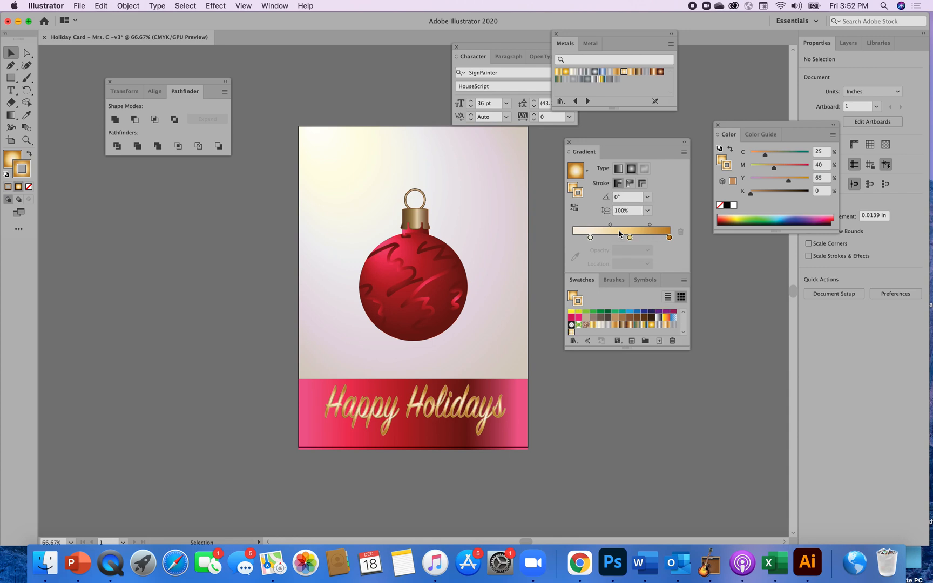
Apply the gold gradient to the Happy Holidays lettering's stroke, set its type to linear, and deselect the lettering
{"action": "left_click", "coordinate": [478, 416]}
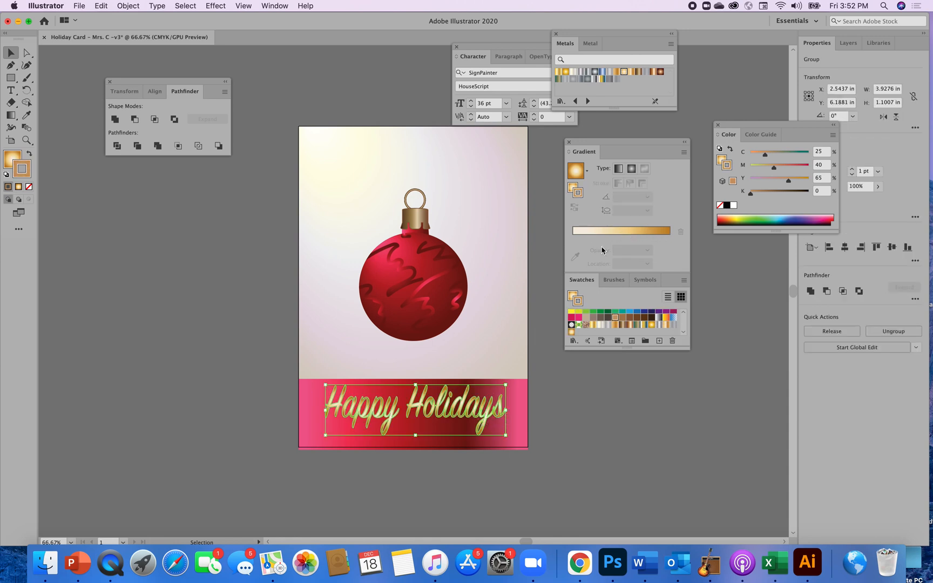
{"action": "left_click", "coordinate": [617, 234]}
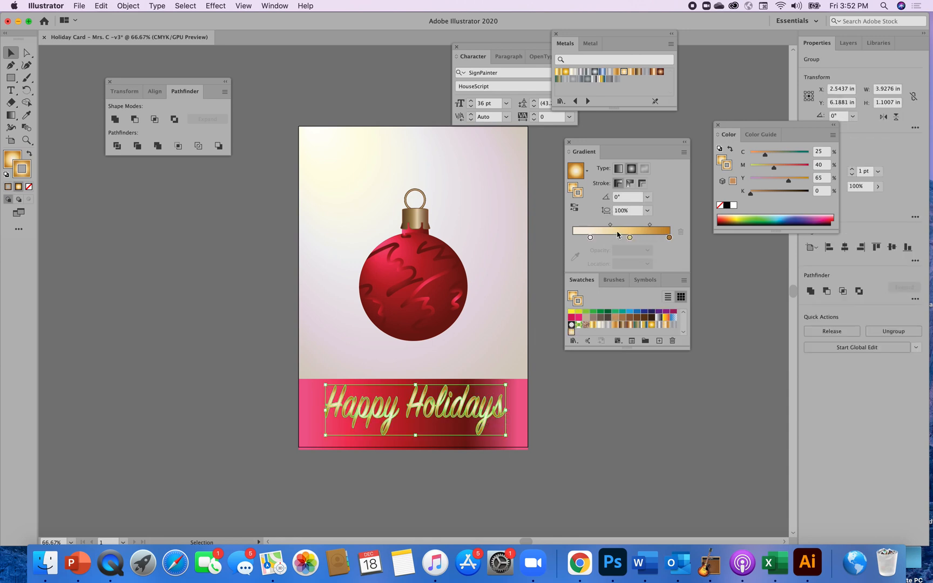
{"action": "left_click", "coordinate": [594, 454]}
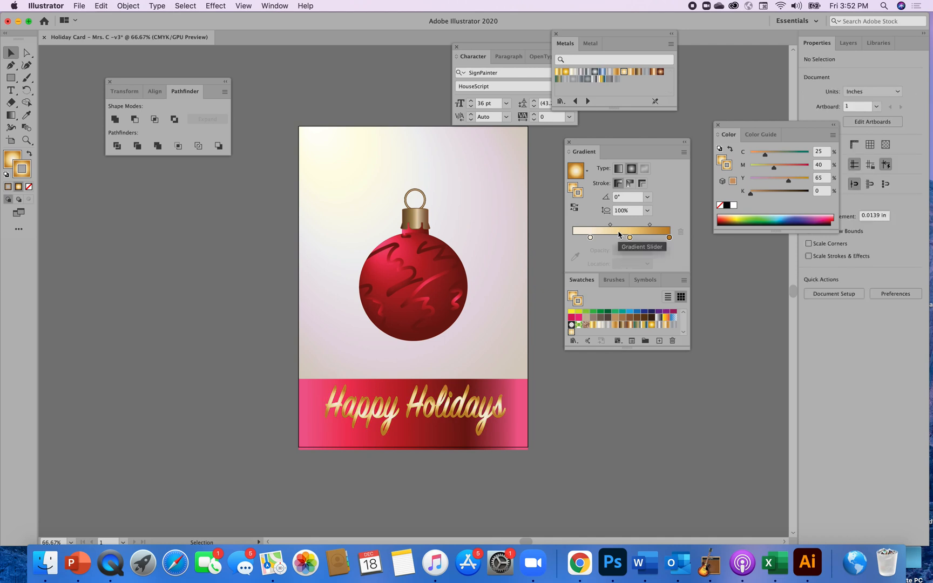
{"action": "left_click", "coordinate": [618, 170]}
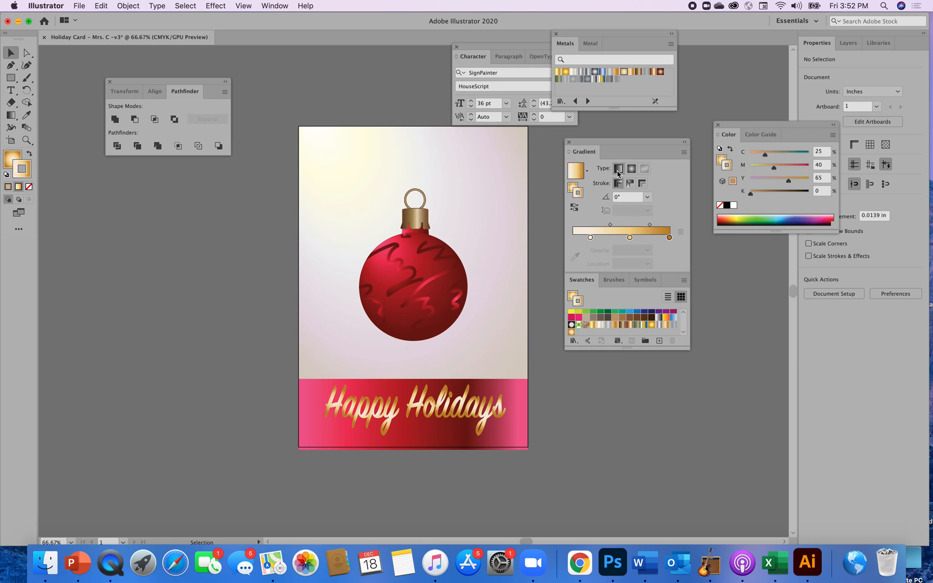
{"action": "left_click", "coordinate": [466, 417]}
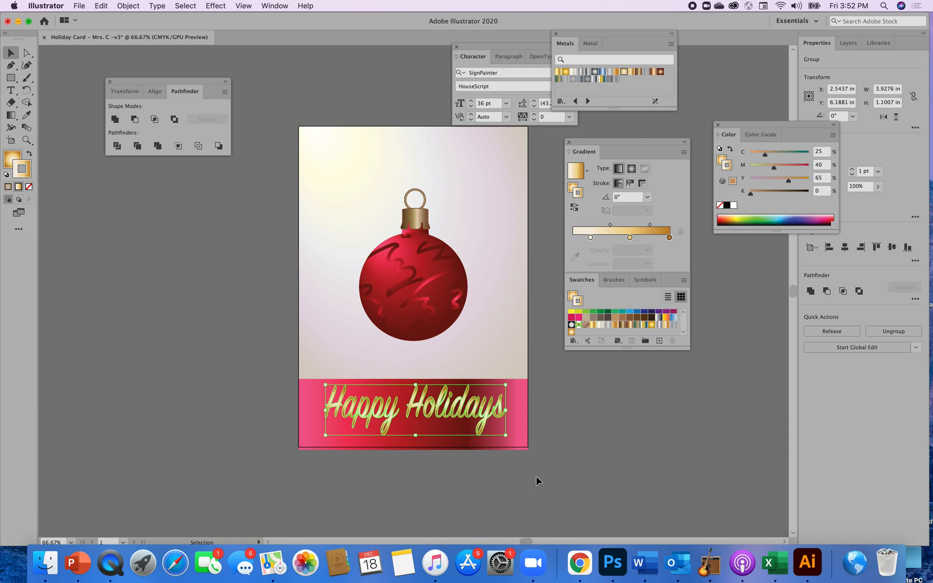
{"action": "left_click", "coordinate": [546, 435]}
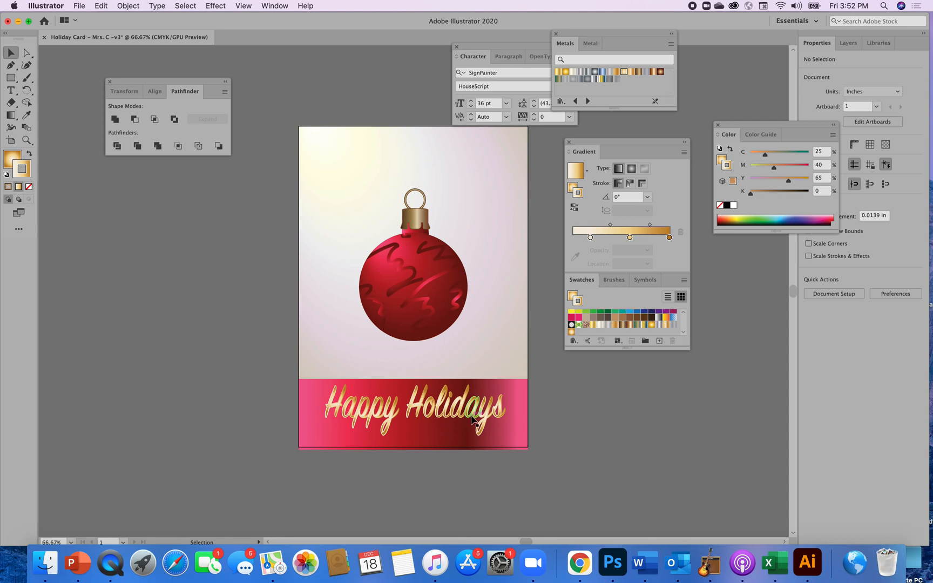
Isolate the first H in the greeting and enlarge it to about 0.64 in wide and 1.13 in high
{"action": "double_click", "coordinate": [335, 409]}
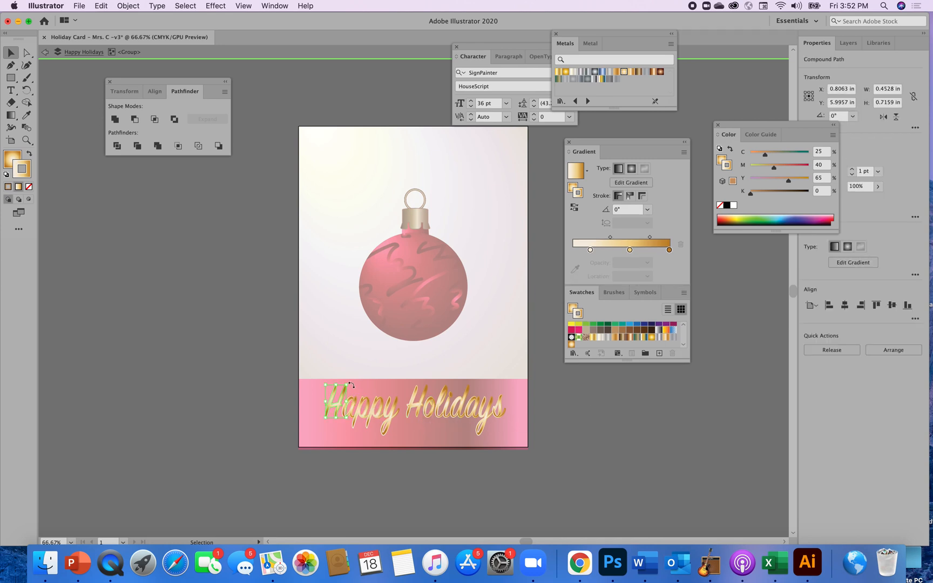
{"action": "left_click_drag", "start_coordinate": [335, 386], "coordinate": [316, 392]}
Try stretching the top of the first H's right stem up and outward by its anchor point, and undo the stretch
{"action": "left_click", "coordinate": [27, 54]}
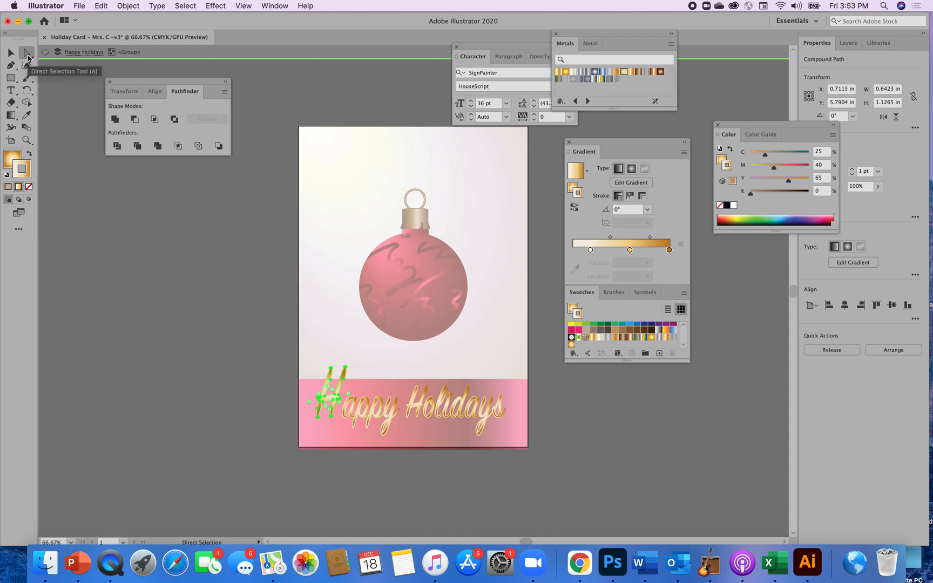
{"action": "mouse_move", "coordinate": [347, 369]}
{"action": "left_mouse_down"}
{"action": "mouse_move", "coordinate": [357, 366]}
{"action": "mouse_move", "coordinate": [346, 372]}
{"action": "left_mouse_up"}
{"action": "left_click", "coordinate": [346, 372]}
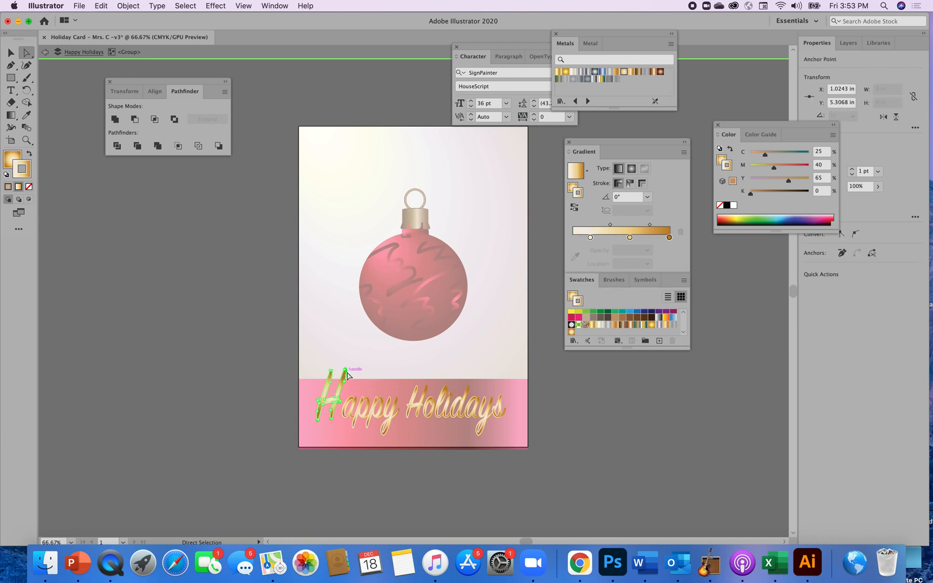
{"action": "left_click_drag", "start_coordinate": [347, 369], "coordinate": [364, 358]}
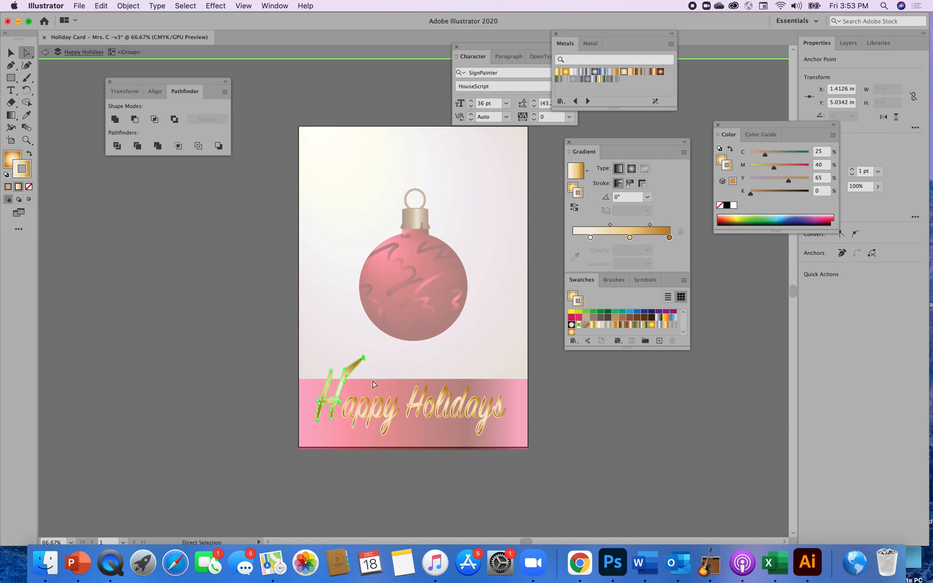
{"action": "left_click", "coordinate": [571, 419]}
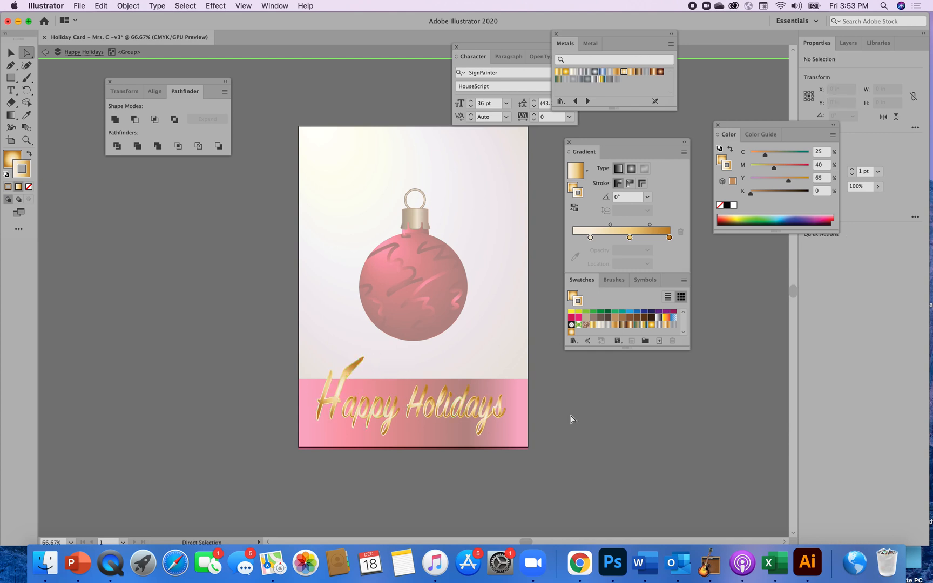
{"action": "key", "text": "v"}
{"action": "key", "text": "super+z"}
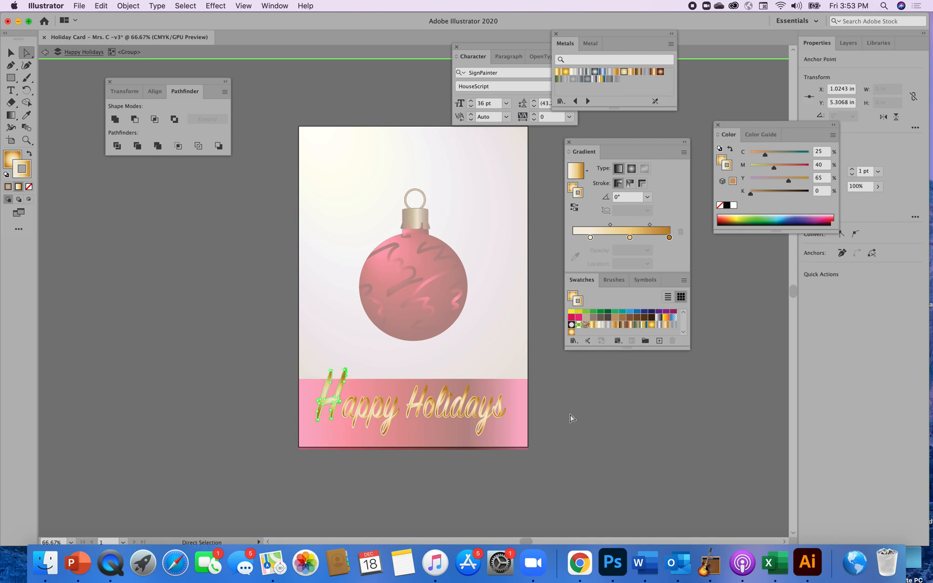
{"action": "left_click", "coordinate": [571, 418]}
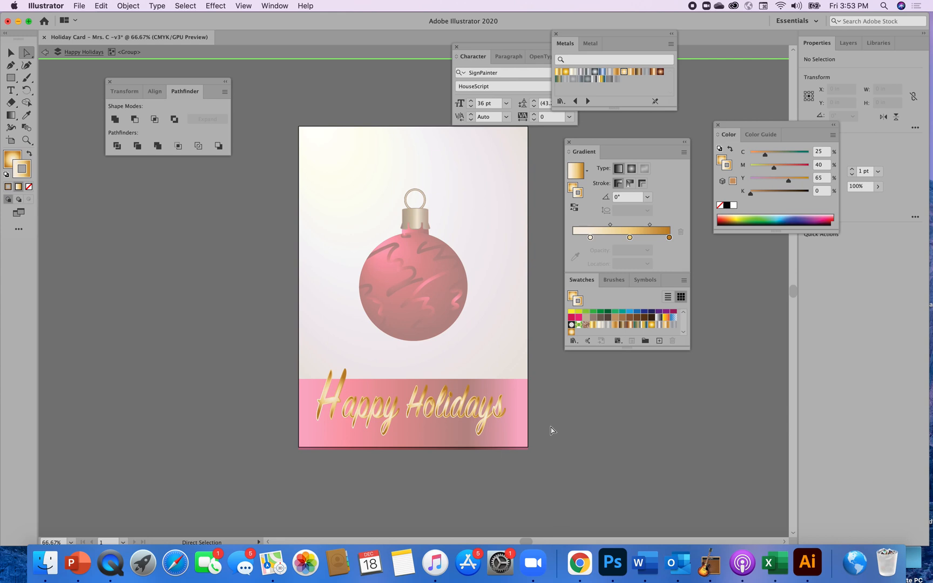
Stretch the H of Holidays upward to about 1.06 in high, level with the top of the first H
{"action": "left_click", "coordinate": [413, 414]}
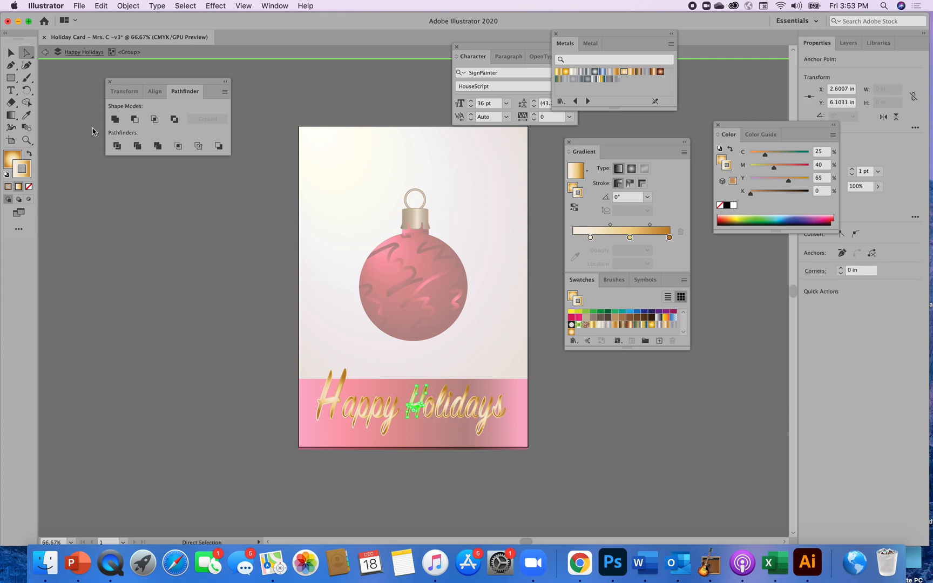
{"action": "left_click", "coordinate": [11, 53]}
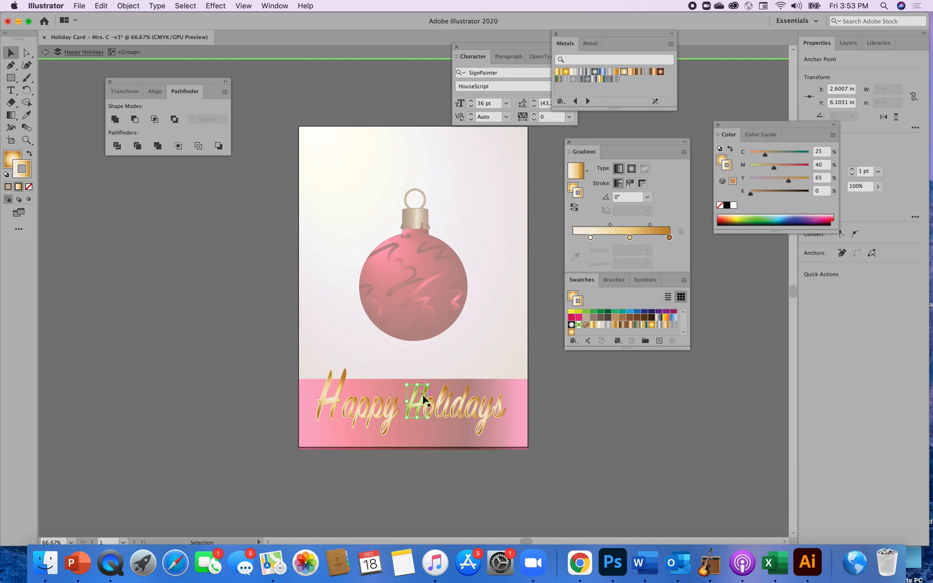
{"action": "left_click_drag", "start_coordinate": [418, 384], "coordinate": [418, 369]}
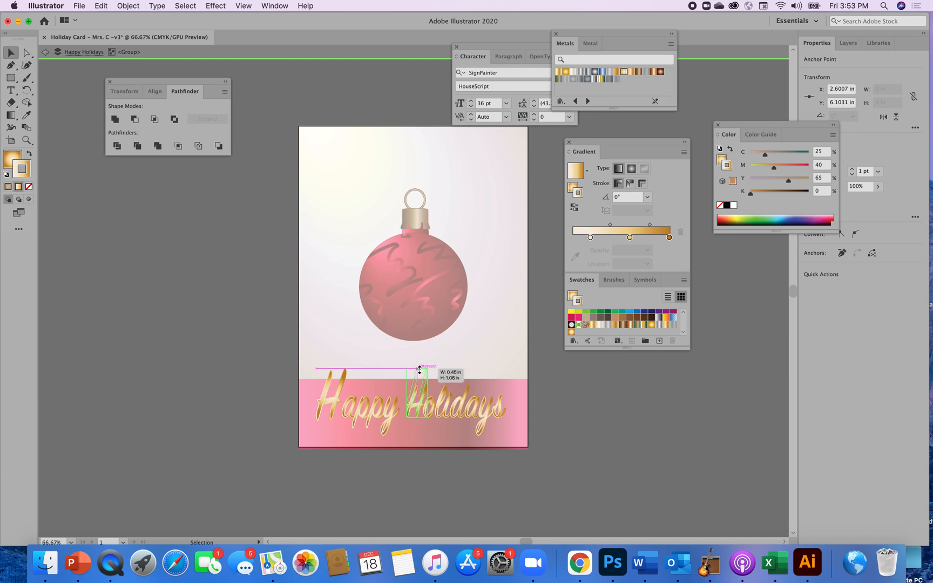
{"action": "left_click", "coordinate": [560, 427]}
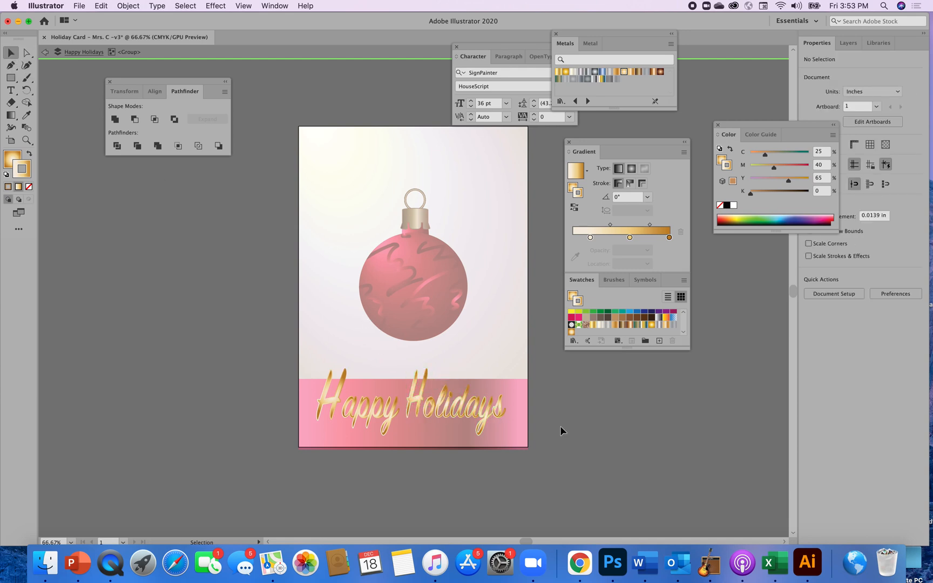
Delete the capital H from both Happy and Holidays, and exit isolation mode
{"action": "left_click", "coordinate": [334, 397]}
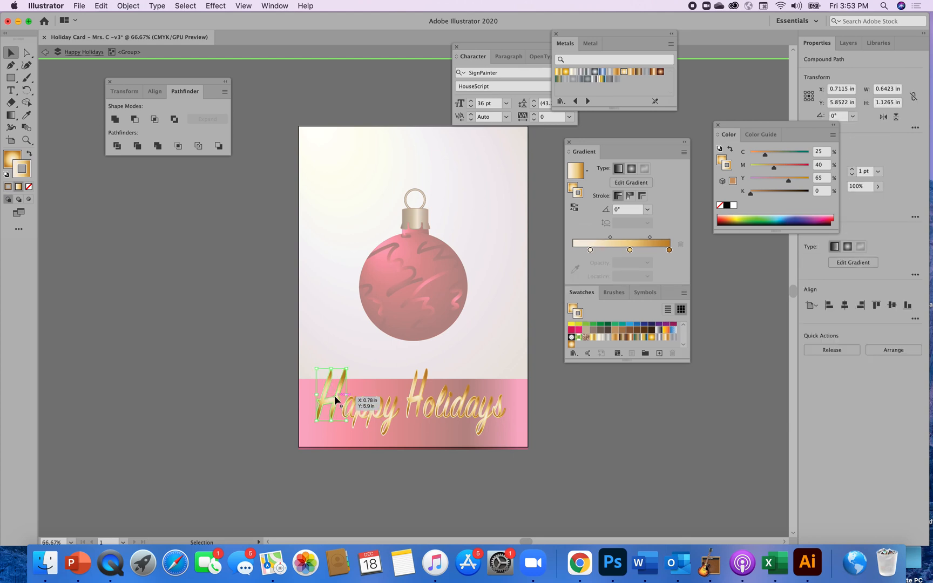
{"action": "key", "text": "Delete"}
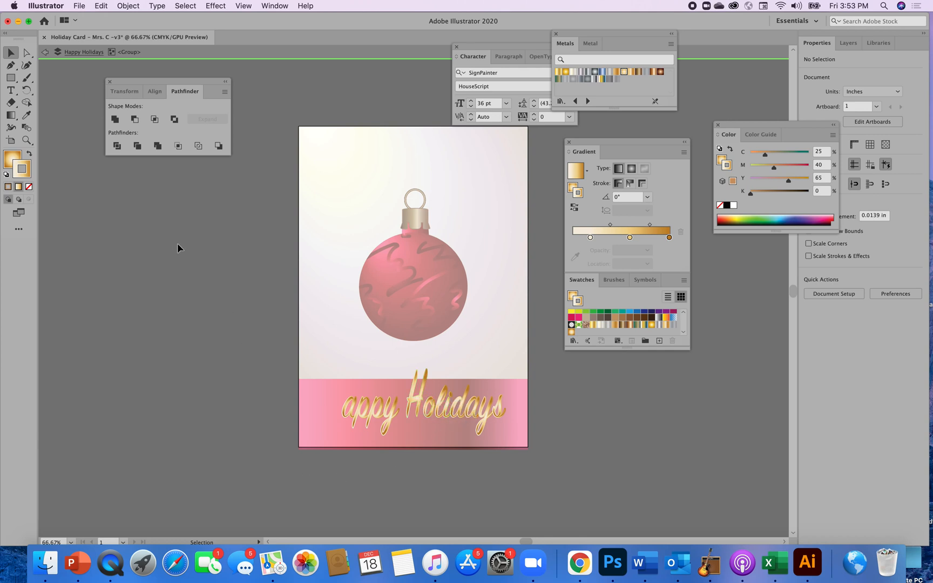
{"action": "left_click", "coordinate": [11, 91]}
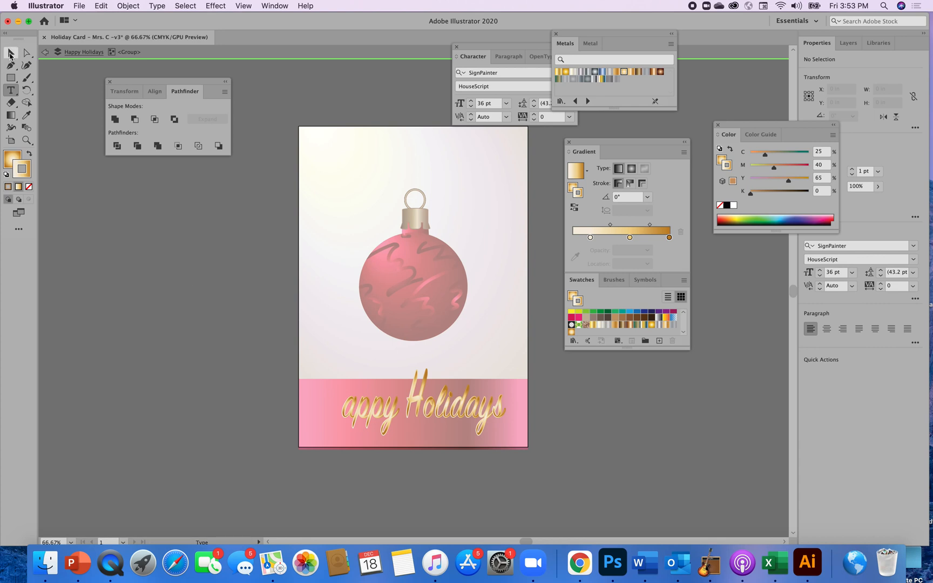
{"action": "left_click", "coordinate": [11, 52]}
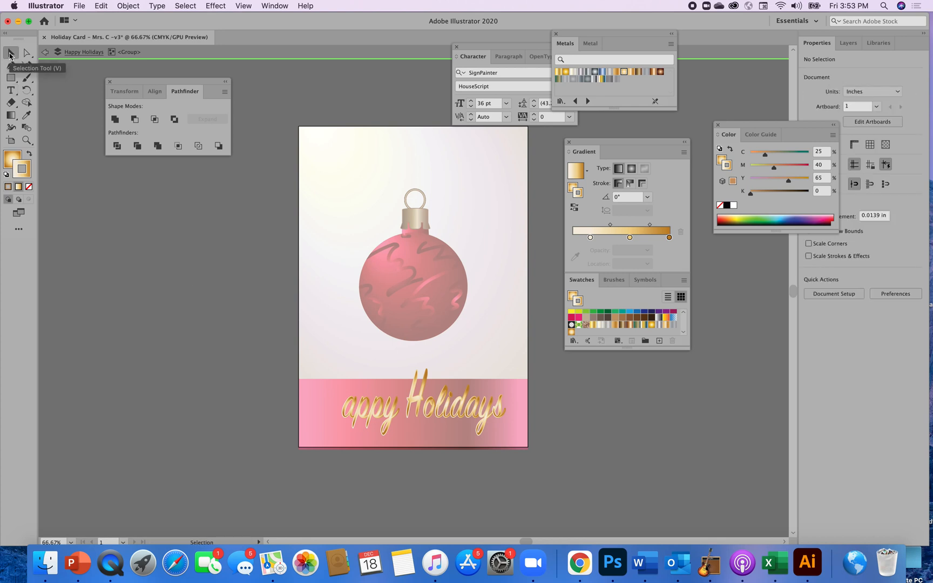
{"action": "left_click", "coordinate": [416, 402]}
{"action": "key", "text": "Delete"}
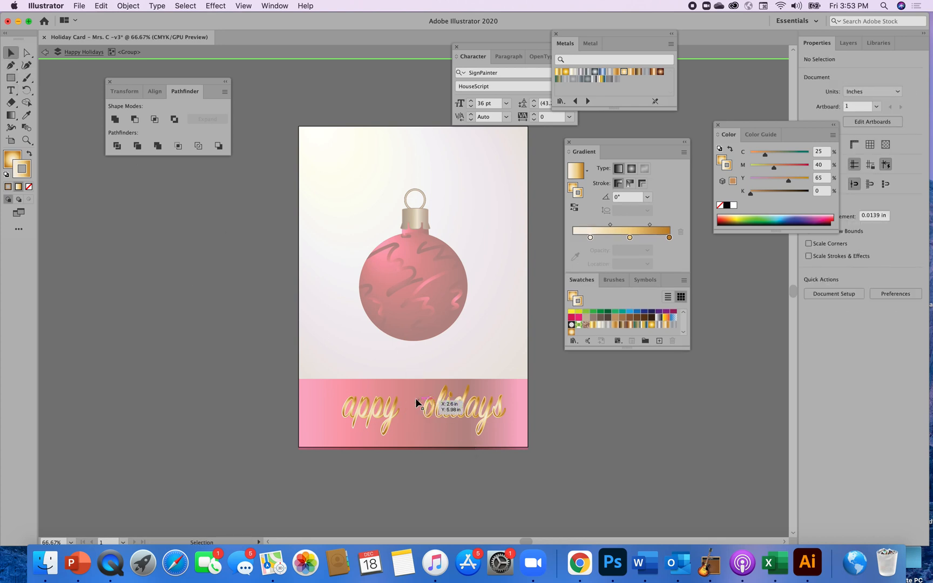
{"action": "double_click", "coordinate": [219, 390]}
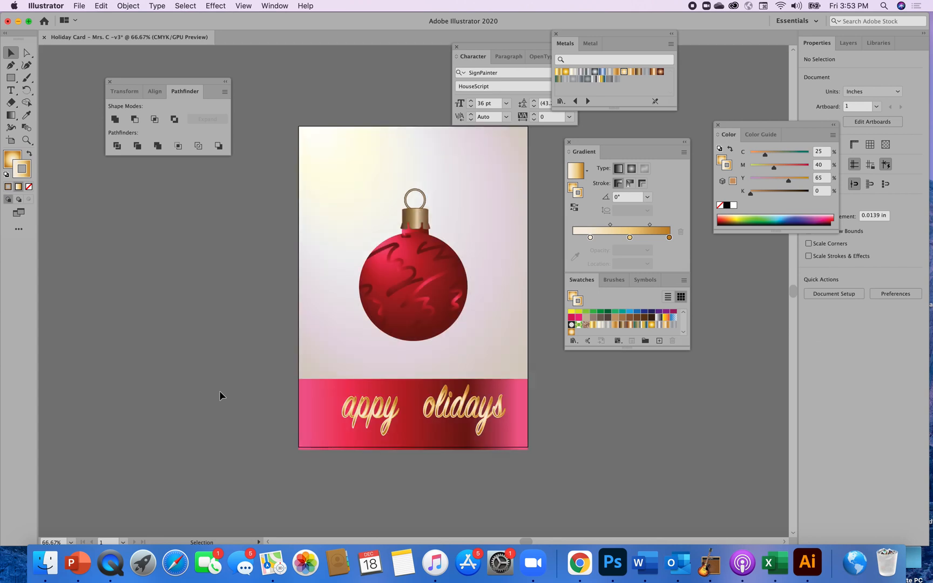
Create a text area about 1.54 in wide and 0.90 in high near the card's upper-left corner containing a capital H
{"action": "left_click", "coordinate": [10, 90]}
{"action": "left_click_drag", "start_coordinate": [310, 171], "coordinate": [381, 211]}
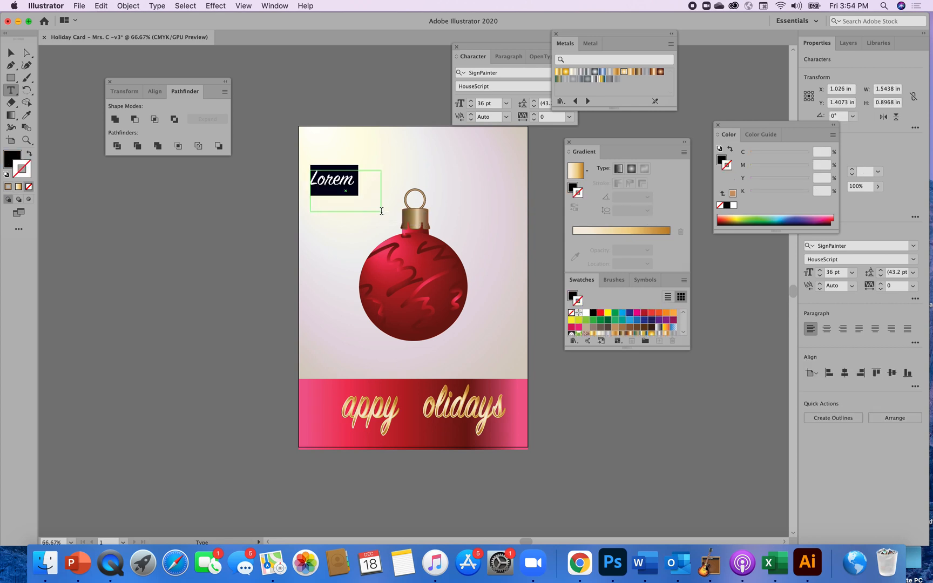
{"action": "type", "text": "H"}
Set the font of the capital H in the upper-left text area to 필기체 Regular
{"action": "left_click_drag", "start_coordinate": [335, 183], "coordinate": [302, 175]}
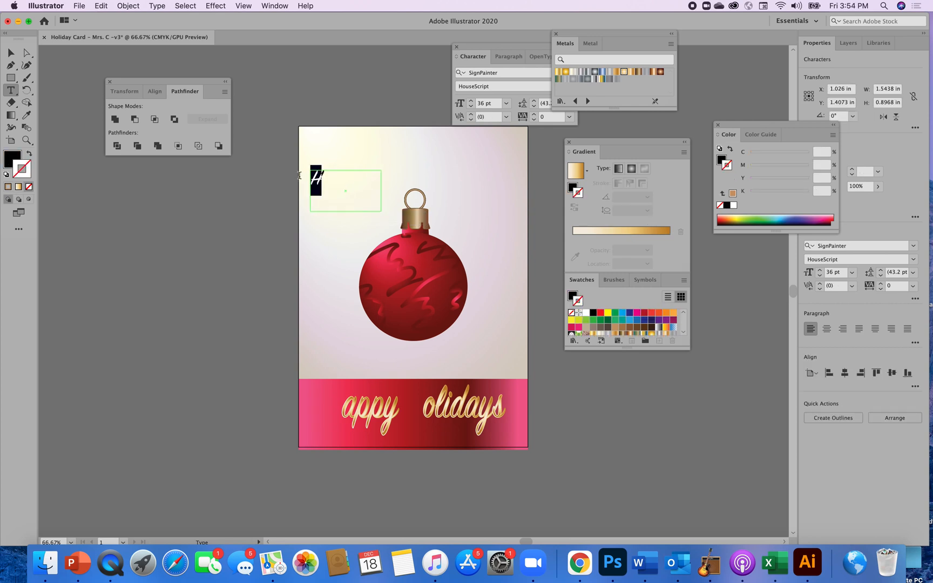
{"action": "left_click", "coordinate": [521, 48]}
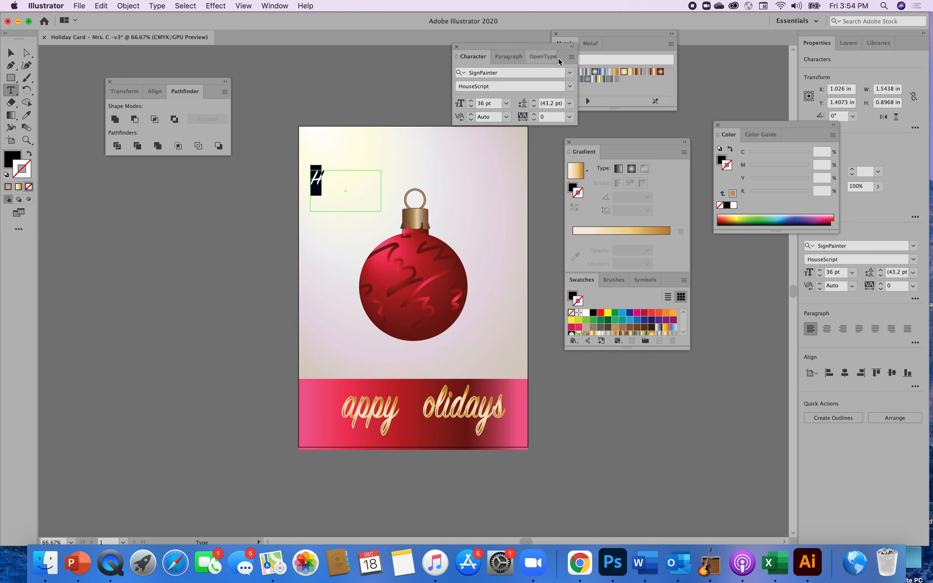
{"action": "left_click", "coordinate": [569, 73]}
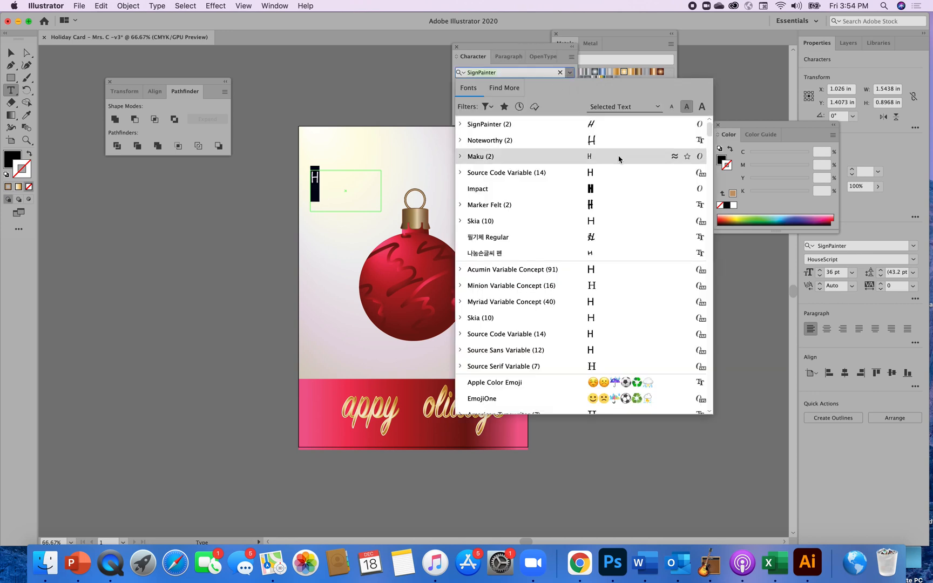
{"action": "left_click", "coordinate": [593, 239]}
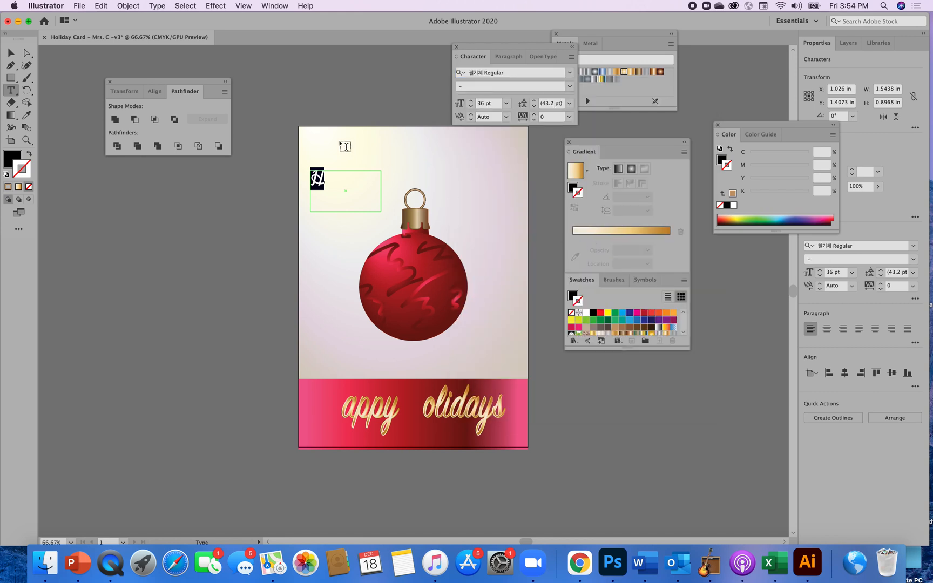
Convert the capital H to outlines, place it before "appy" on the red strip, and enlarge it to about 0.86 by 0.88 in
{"action": "left_click", "coordinate": [10, 54]}
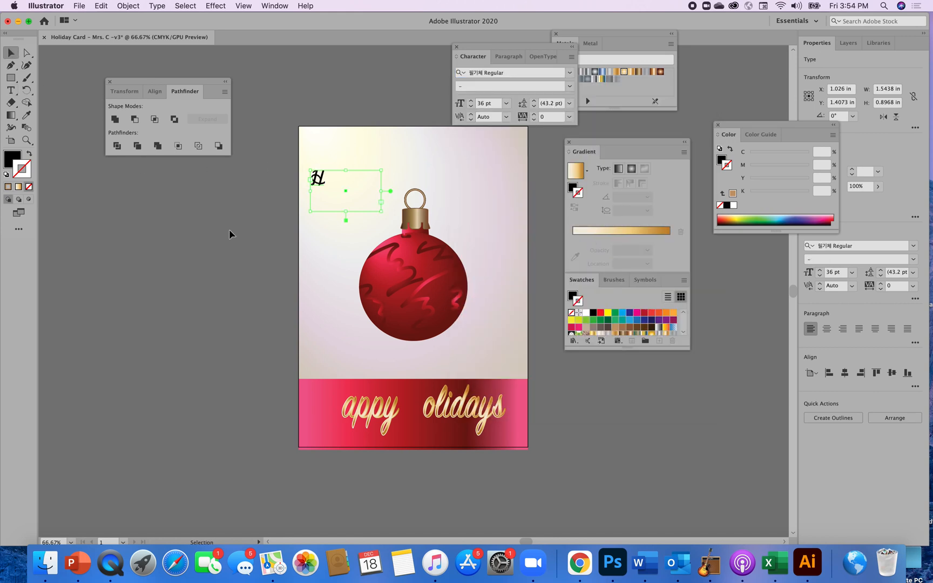
{"action": "left_click", "coordinate": [833, 418]}
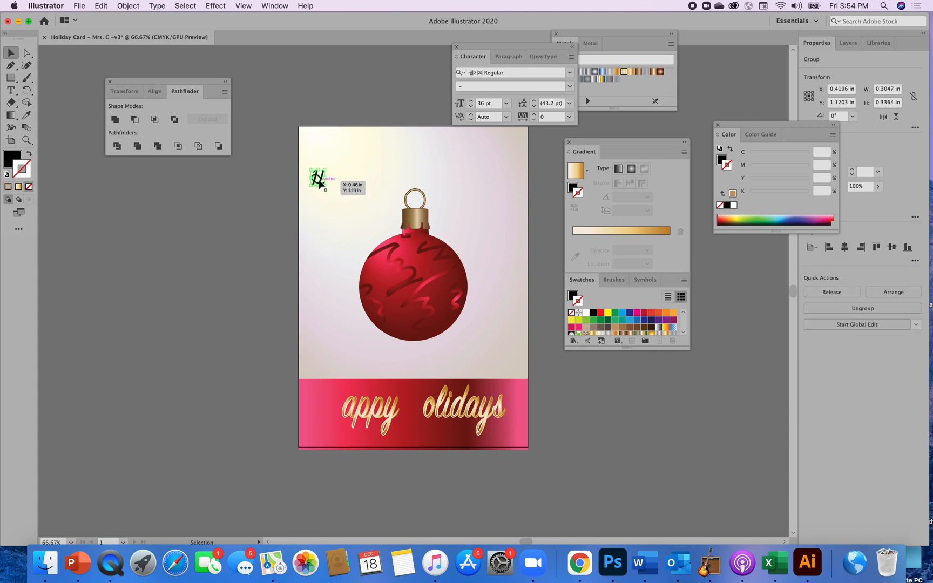
{"action": "left_click_drag", "start_coordinate": [320, 186], "coordinate": [337, 392]}
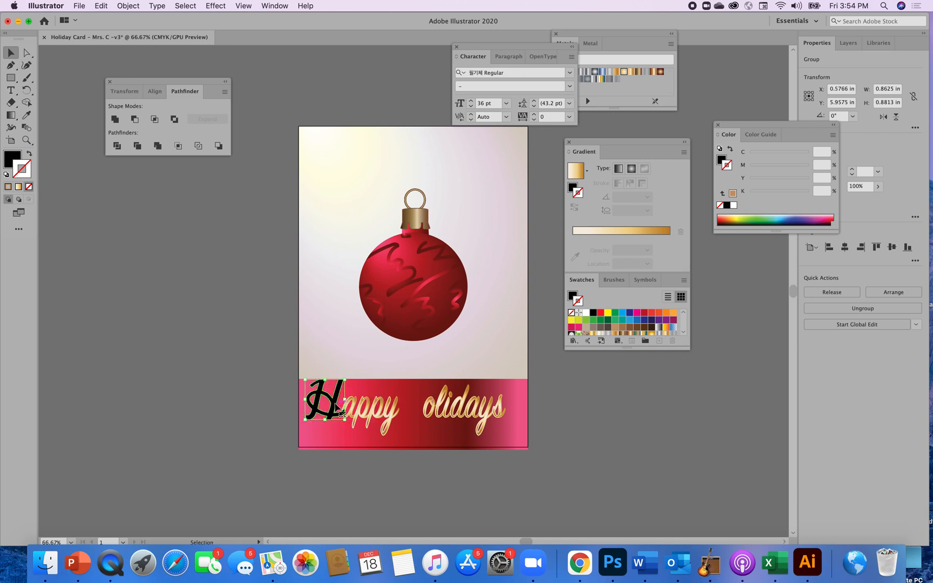
Apply the gold gradient fill and outline of the "appy" lettering to the capital H with the Eyedropper
{"action": "left_click", "coordinate": [26, 117]}
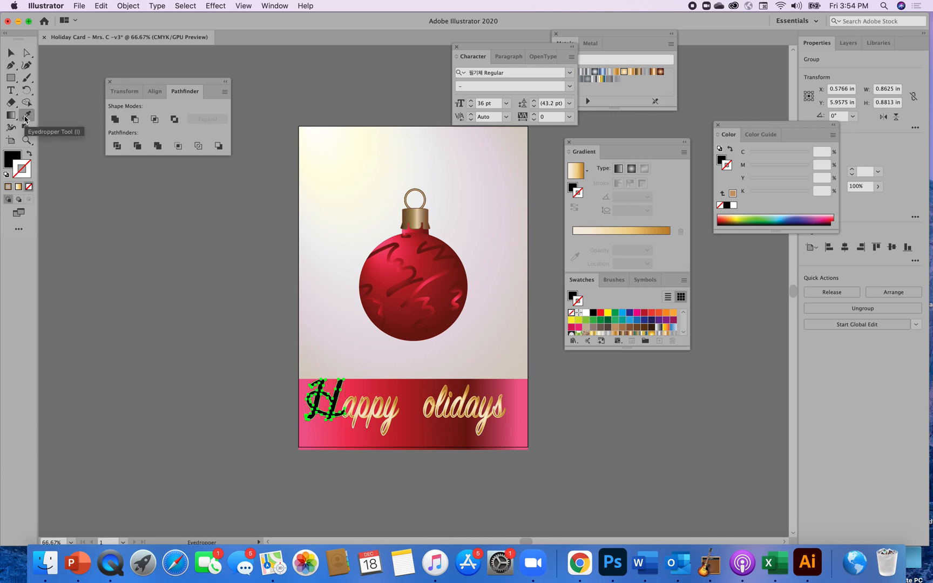
{"action": "left_click", "coordinate": [379, 398]}
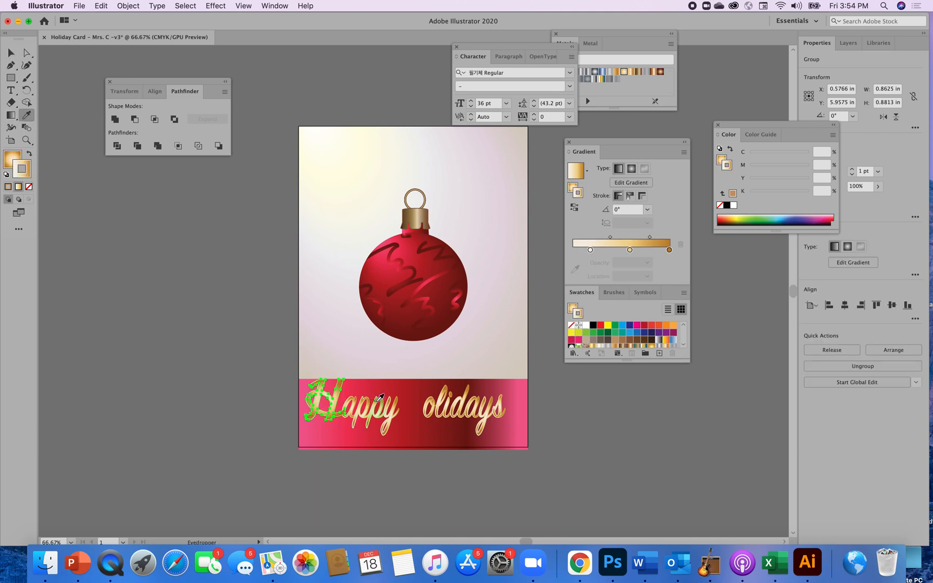
{"action": "left_click", "coordinate": [10, 54]}
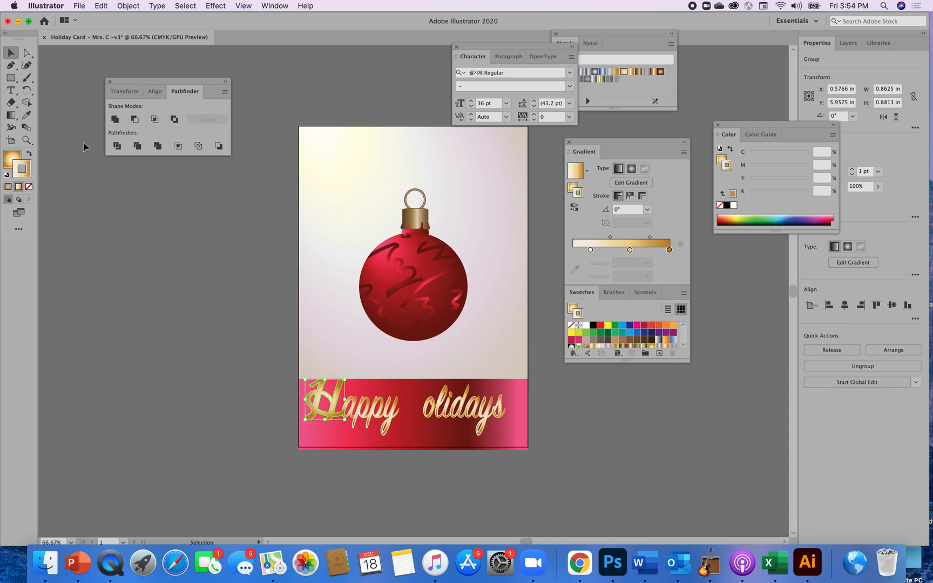
{"action": "left_click", "coordinate": [229, 300]}
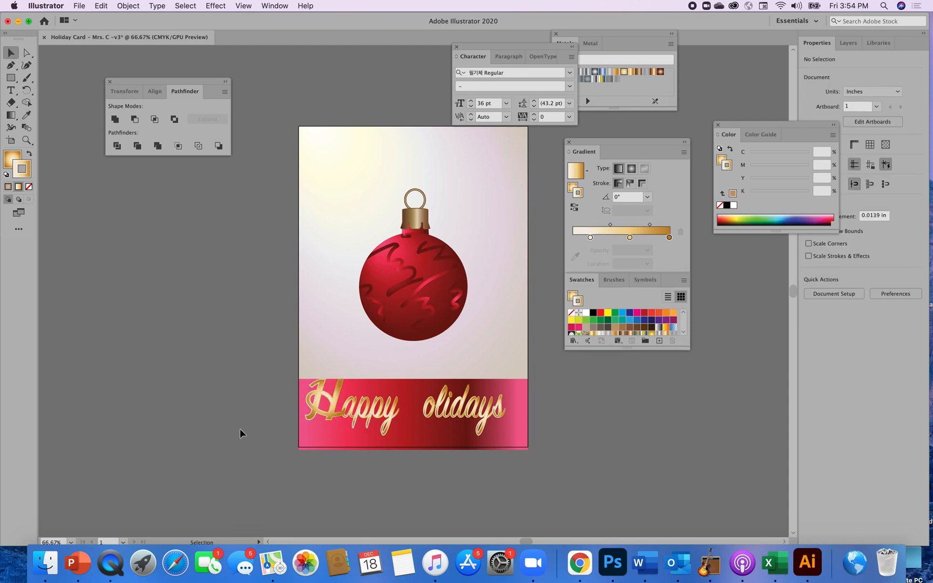
Try removing the stroke from the gold capital H, and undo the removal
{"action": "left_click", "coordinate": [331, 402]}
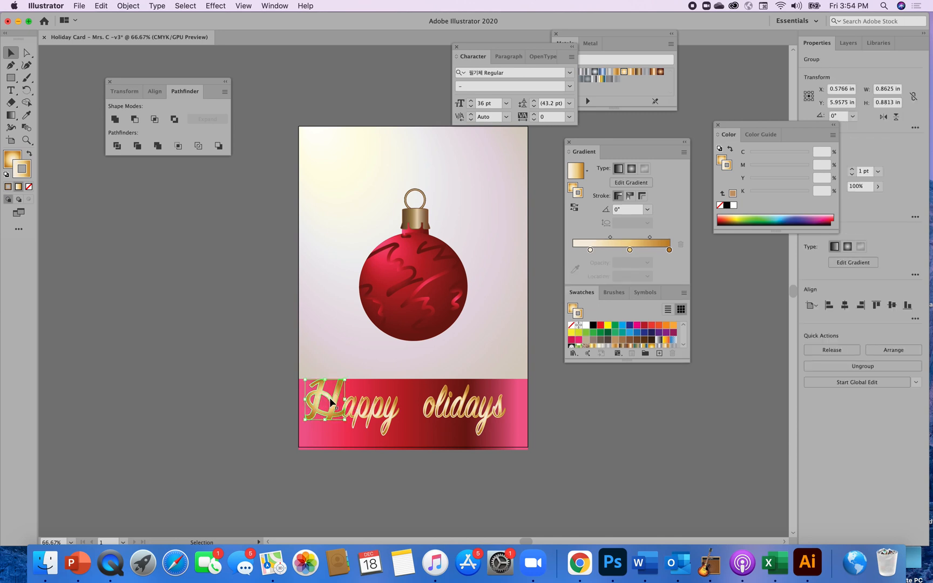
{"action": "left_click", "coordinate": [29, 186]}
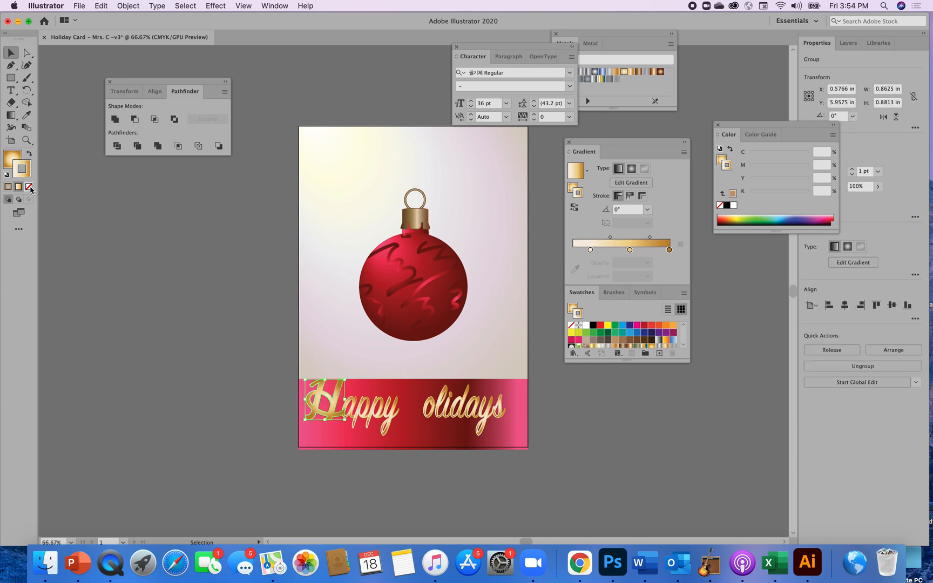
{"action": "left_click", "coordinate": [201, 323]}
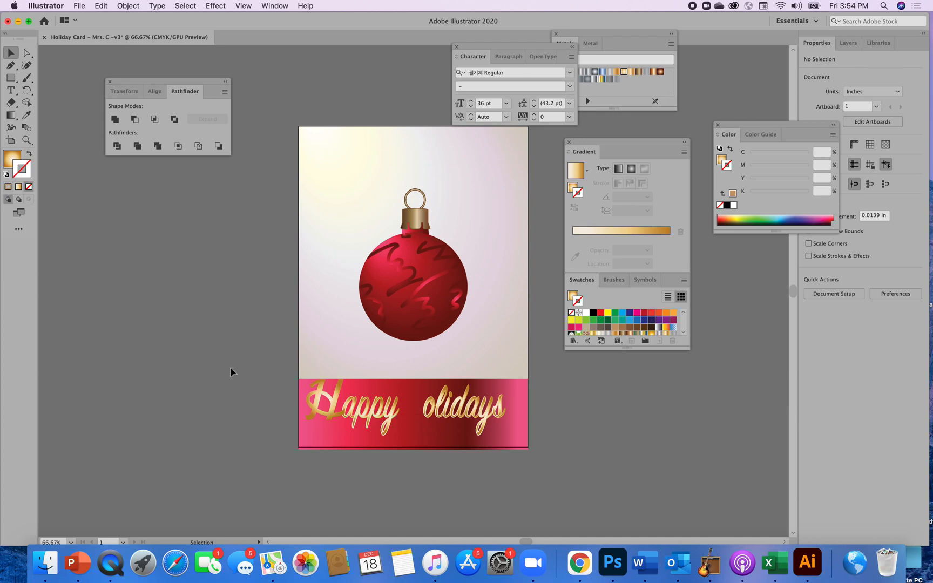
{"action": "key", "text": "super+z"}
{"action": "left_click", "coordinate": [203, 358]}
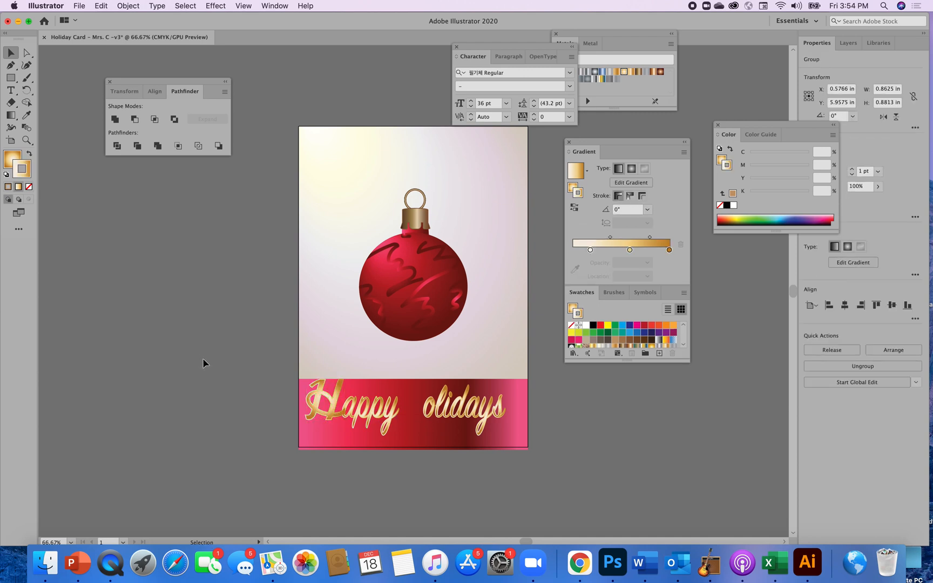
Duplicate the gold capital H and place the copy before "olidays" on the red strip
{"action": "left_click", "coordinate": [328, 401]}
{"action": "key", "text": "super+c"}
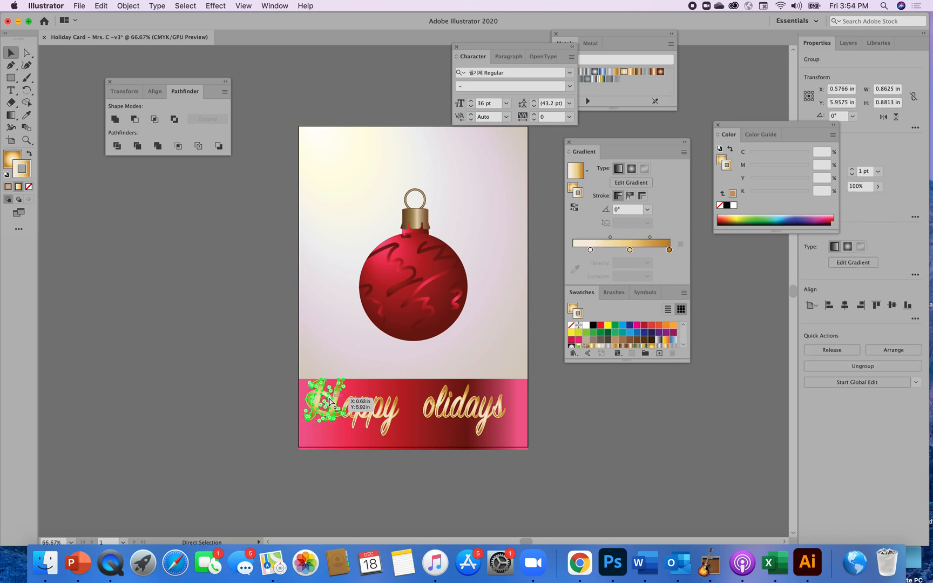
{"action": "left_click", "coordinate": [242, 349]}
{"action": "key", "text": "super+v"}
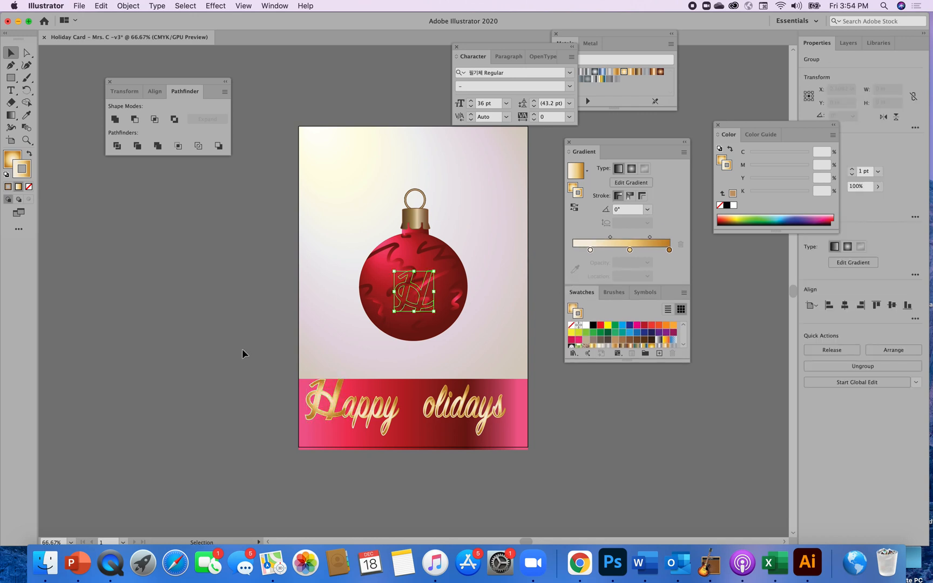
{"action": "left_click_drag", "start_coordinate": [423, 294], "coordinate": [422, 400]}
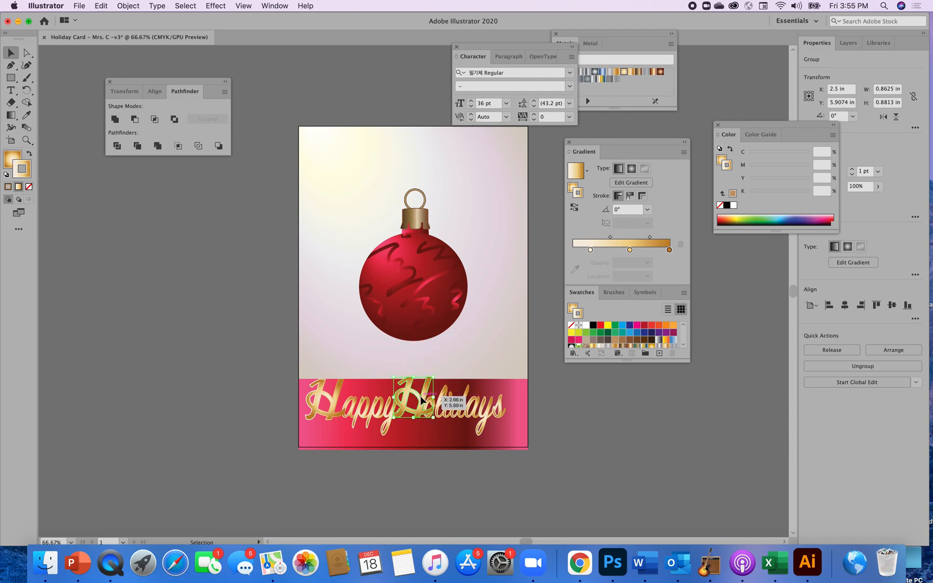
Shift the "appy olidays" lettering slightly left to close the gaps to the capital letters
{"action": "left_click", "coordinate": [484, 411], "text": "shift"}
{"action": "left_click_drag", "start_coordinate": [484, 411], "coordinate": [481, 410]}
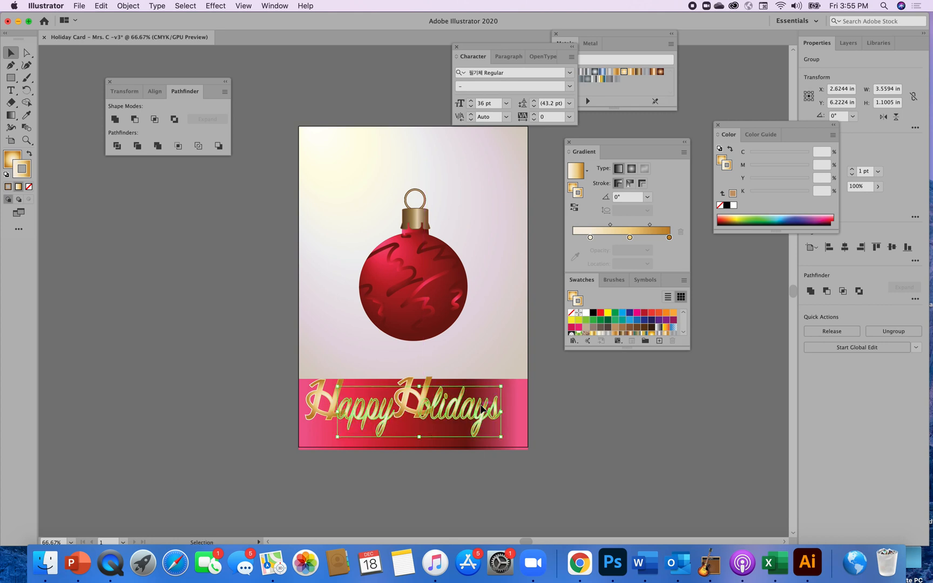
{"action": "left_click", "coordinate": [566, 414]}
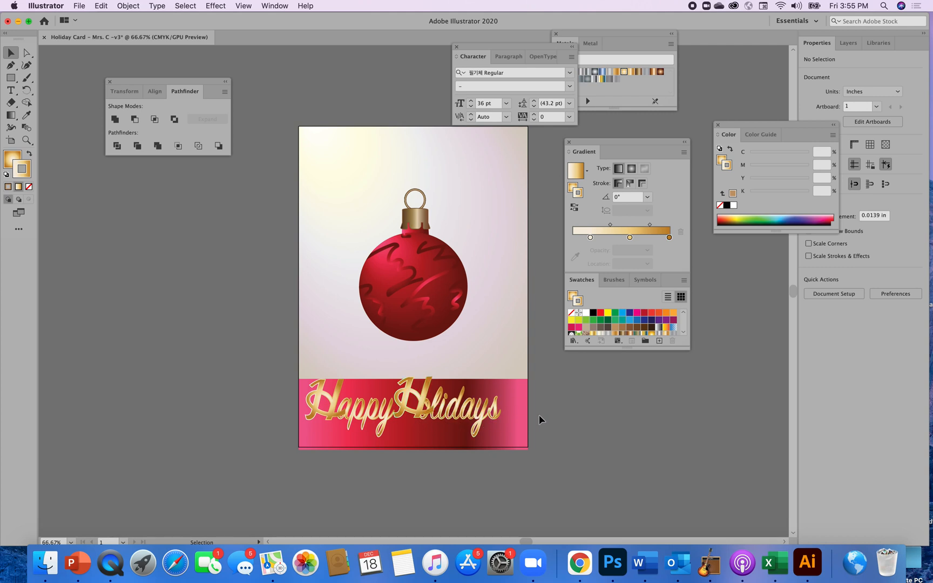
Isolate the lettering group, try moving the final s of Holidays up and right, and bring it back beside the y
{"action": "double_click", "coordinate": [492, 415]}
{"action": "left_click", "coordinate": [494, 414]}
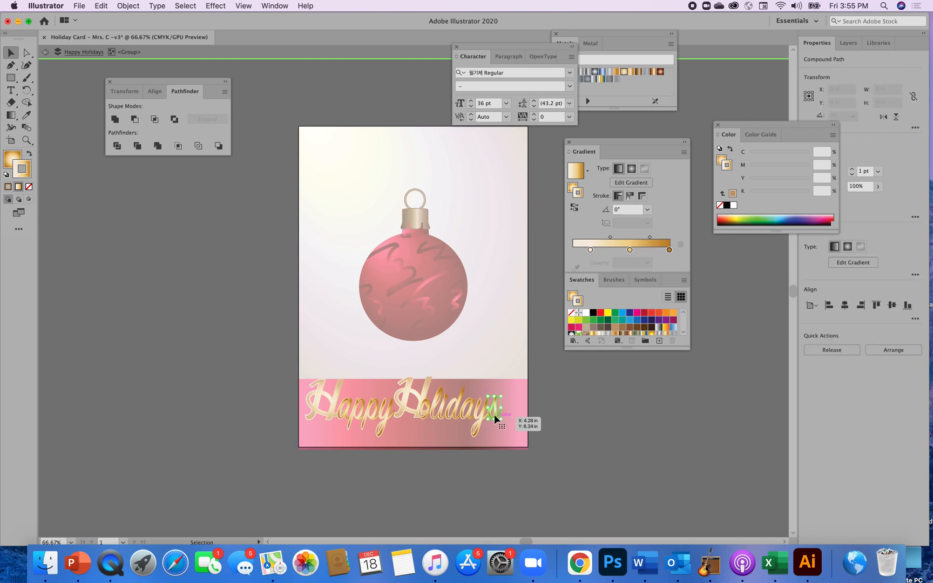
{"action": "left_click_drag", "start_coordinate": [494, 414], "coordinate": [504, 403]}
{"action": "left_click", "coordinate": [564, 427]}
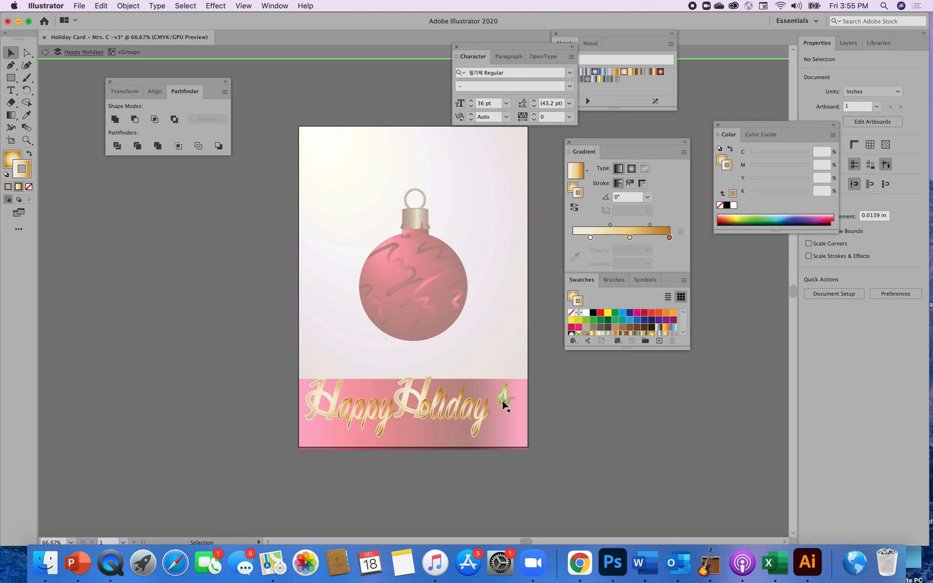
{"action": "left_click_drag", "start_coordinate": [500, 401], "coordinate": [492, 413]}
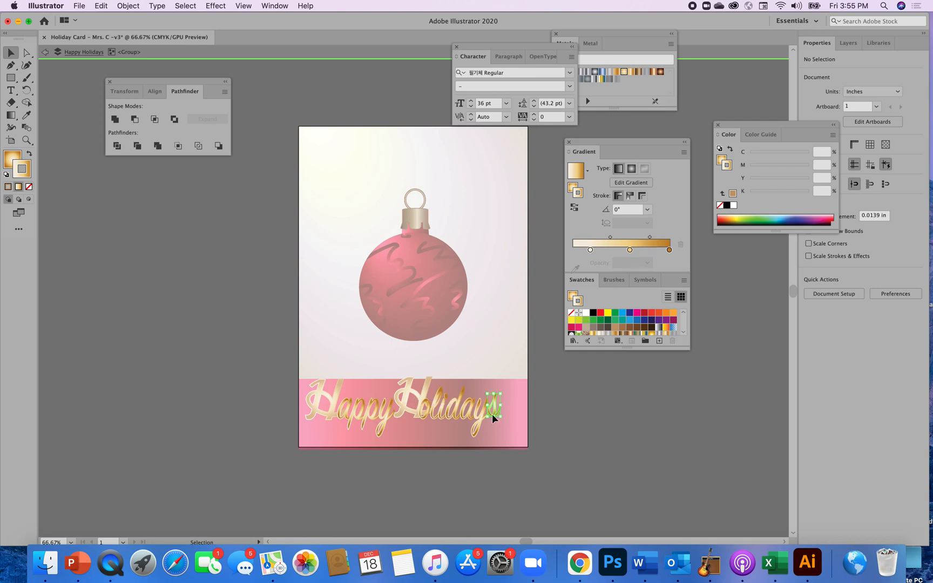
Undo all edits to the greeting and the capital H, including its conversion to outlines and the 필기체 Regular font change
{"action": "key", "text": "super+z"}
{"action": "key", "text": "super+z"}
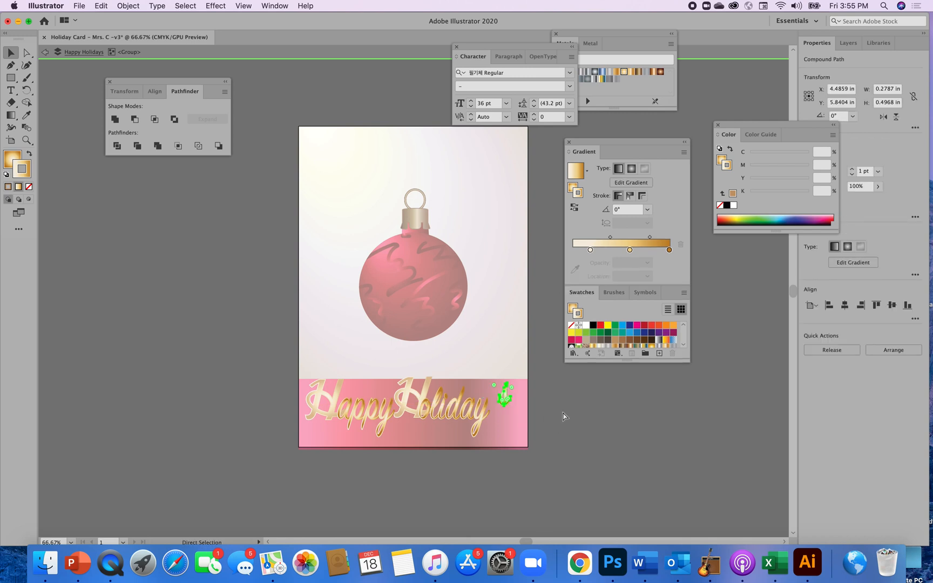
{"action": "key", "text": "super+z"}
{"action": "key", "text": "super+z"}
{"action": "key", "text": "super+z"}
{"action": "key", "text": "super+z"}
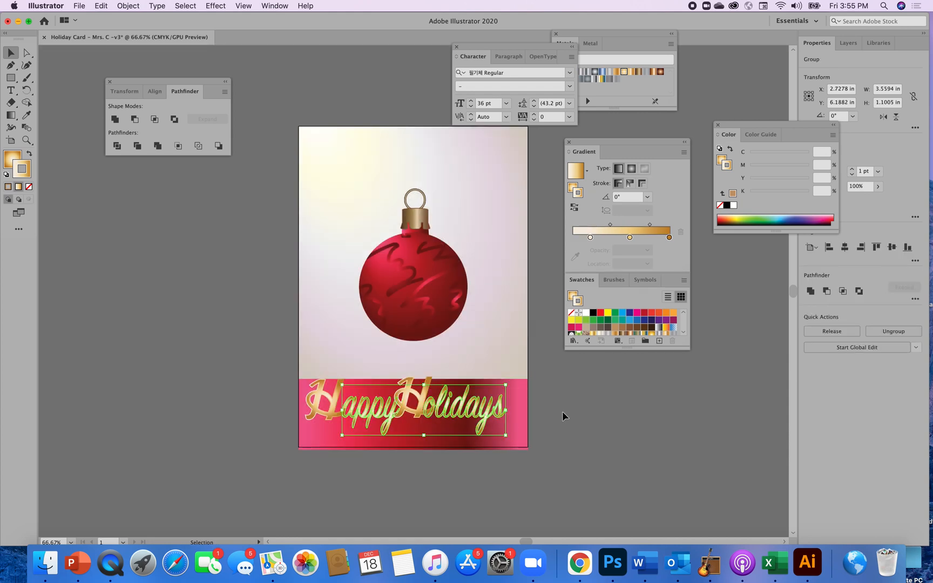
{"action": "key", "text": "super+z"}
{"action": "key", "text": "super+z"}
{"action": "key", "text": "super+z"}
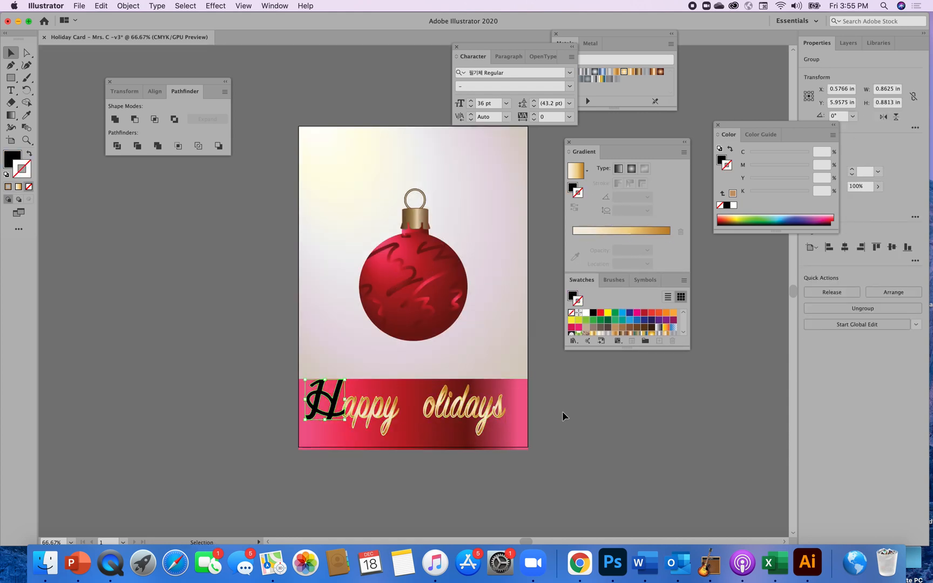
{"action": "key", "text": "super+z"}
{"action": "key", "text": "super+z"}
{"action": "key", "text": "super+z"}
{"action": "key", "text": "super+z"}
{"action": "key", "text": "super+z"}
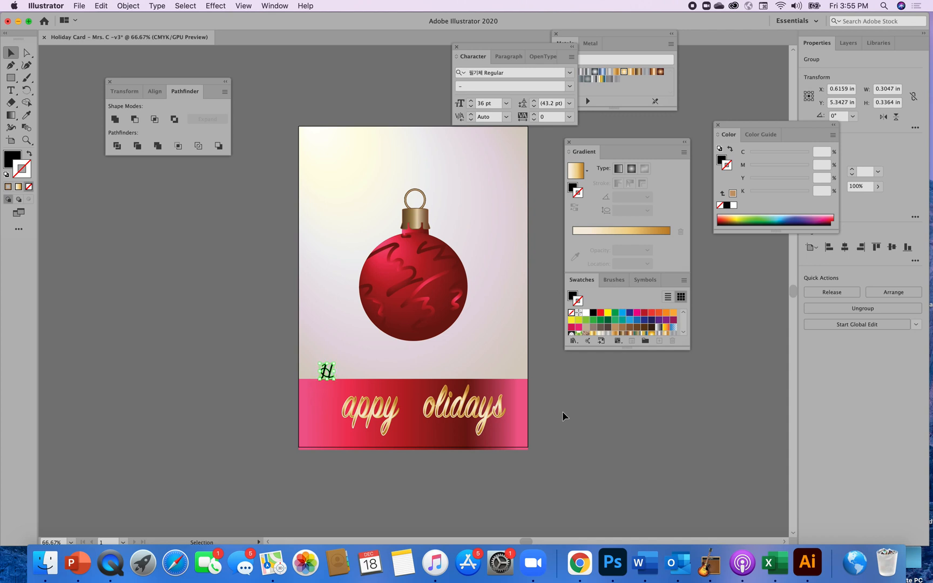
{"action": "key", "text": "super+z"}
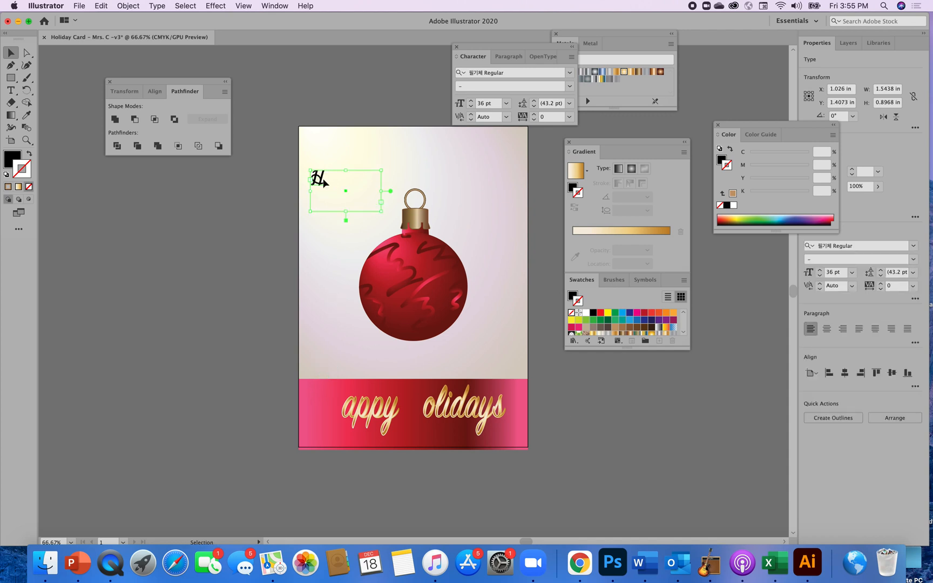
{"action": "left_click", "coordinate": [524, 85]}
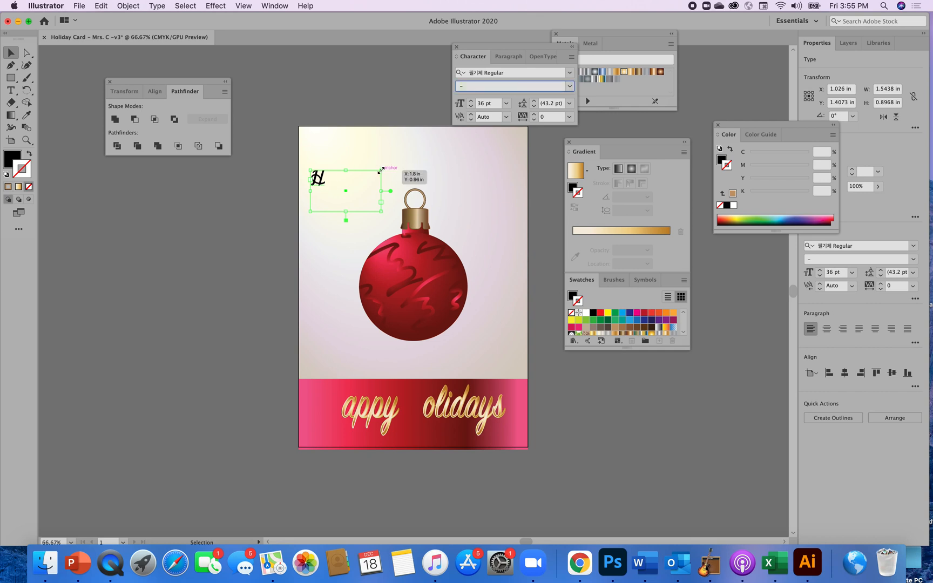
{"action": "key", "text": "super+z"}
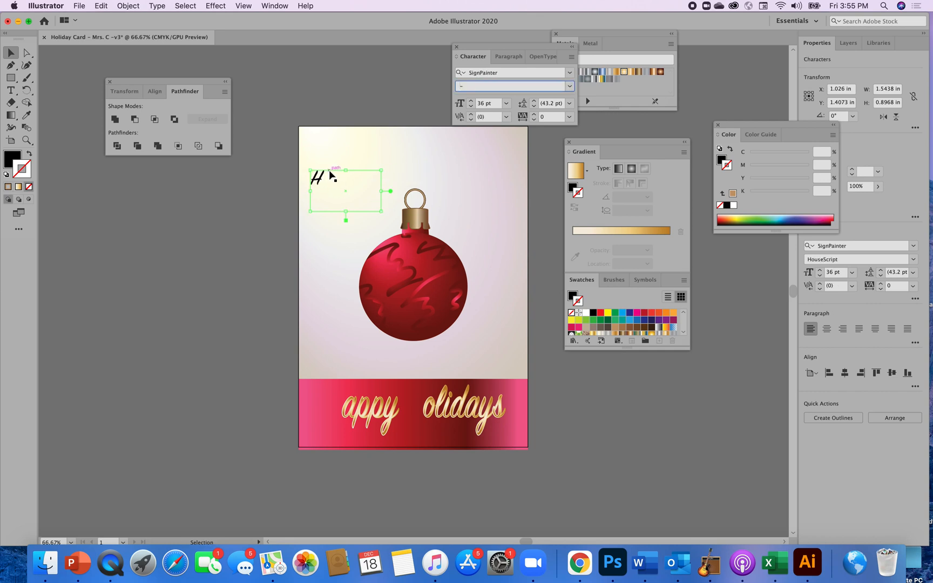
Delete the text area with the capital H near the card's upper-left corner
{"action": "left_click", "coordinate": [324, 175]}
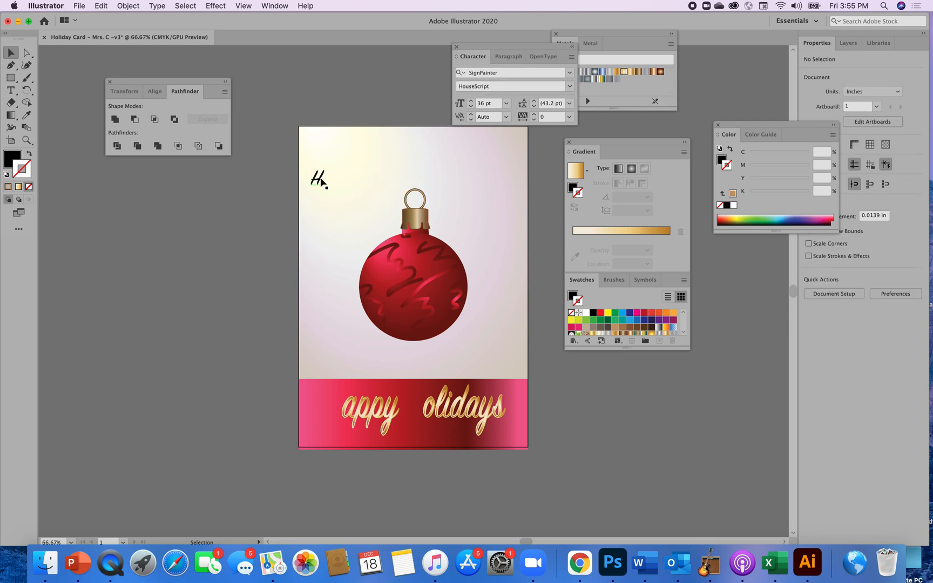
{"action": "mouse_move", "coordinate": [329, 177]}
{"action": "left_mouse_down"}
{"action": "mouse_move", "coordinate": [341, 177]}
{"action": "mouse_move", "coordinate": [330, 183]}
{"action": "left_mouse_up"}
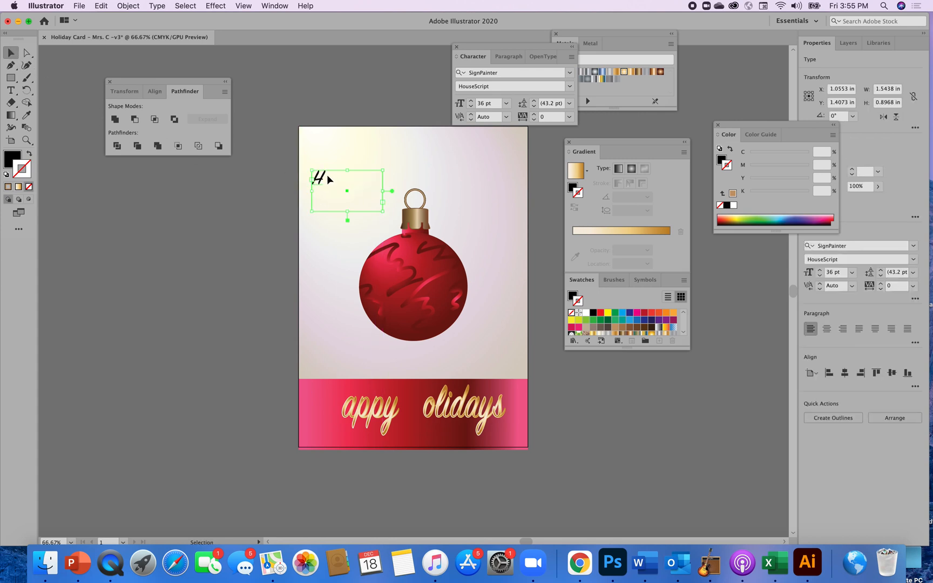
{"action": "key", "text": "Delete"}
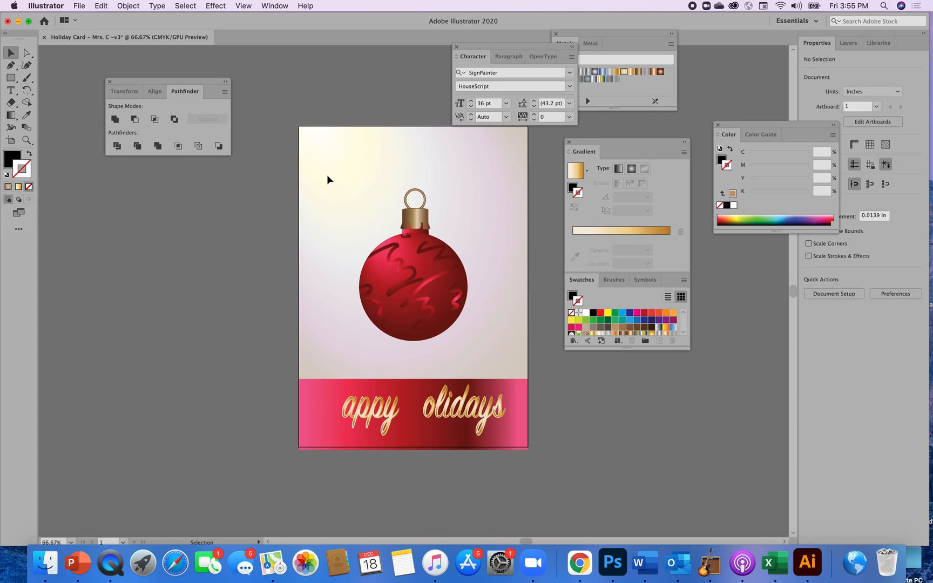
Create a text area about 0.70 in wide and 0.50 in high near the card's upper-left corner containing a capital H
{"action": "left_click", "coordinate": [10, 90]}
{"action": "left_click_drag", "start_coordinate": [308, 157], "coordinate": [338, 186]}
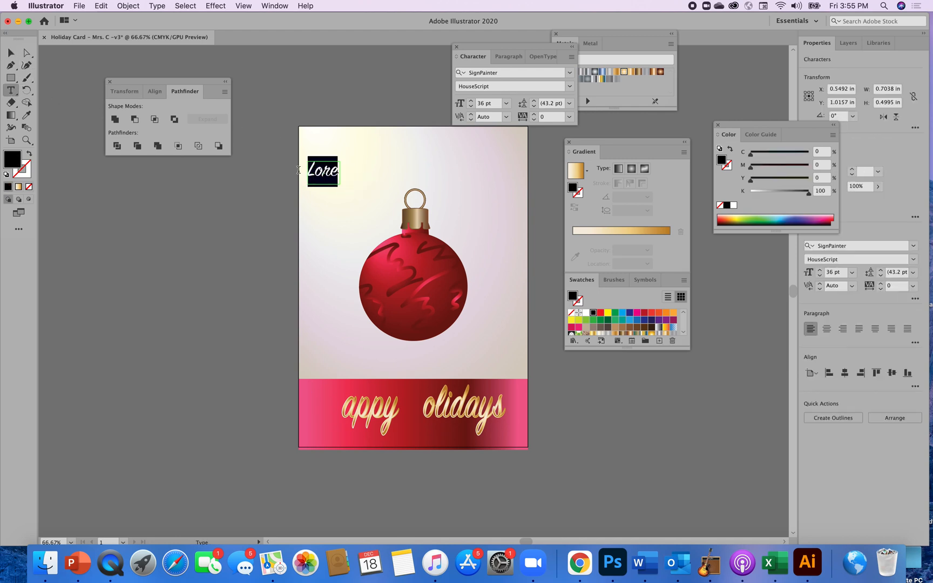
{"action": "type", "text": "H"}
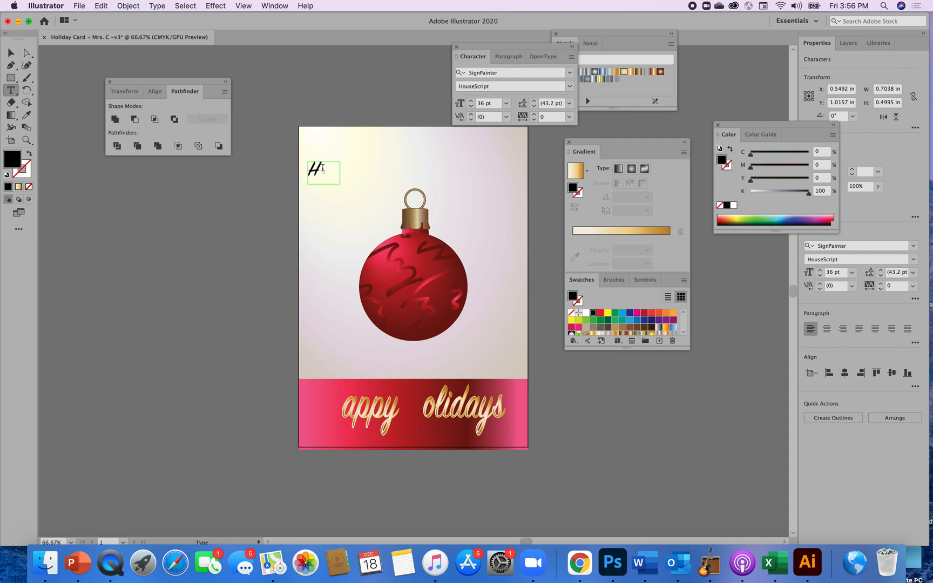
Change the font of the capital H near the card's upper-left corner to Tiro Gurmukhi Regular
{"action": "left_click_drag", "start_coordinate": [321, 169], "coordinate": [308, 169]}
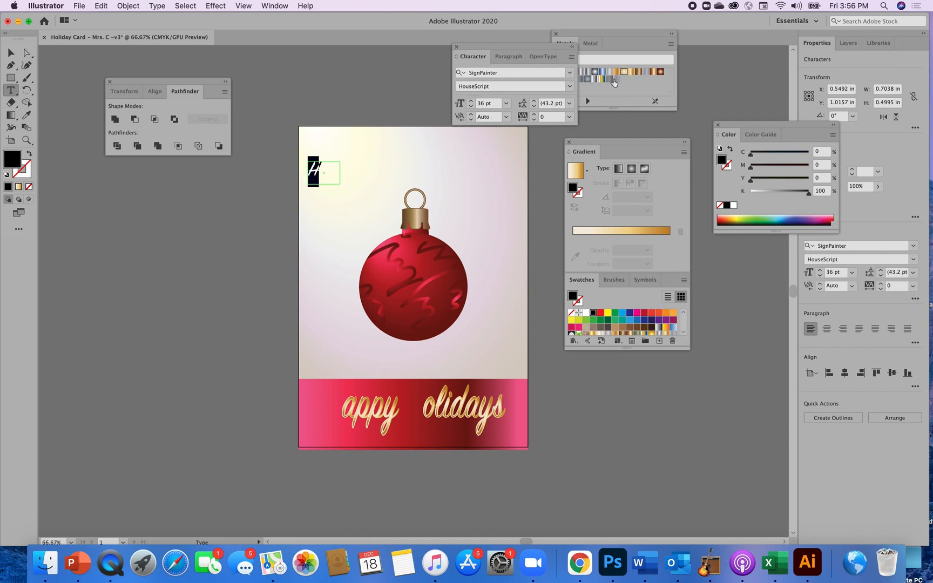
{"action": "left_click", "coordinate": [569, 73]}
{"action": "left_click_drag", "start_coordinate": [708, 129], "coordinate": [717, 378]}
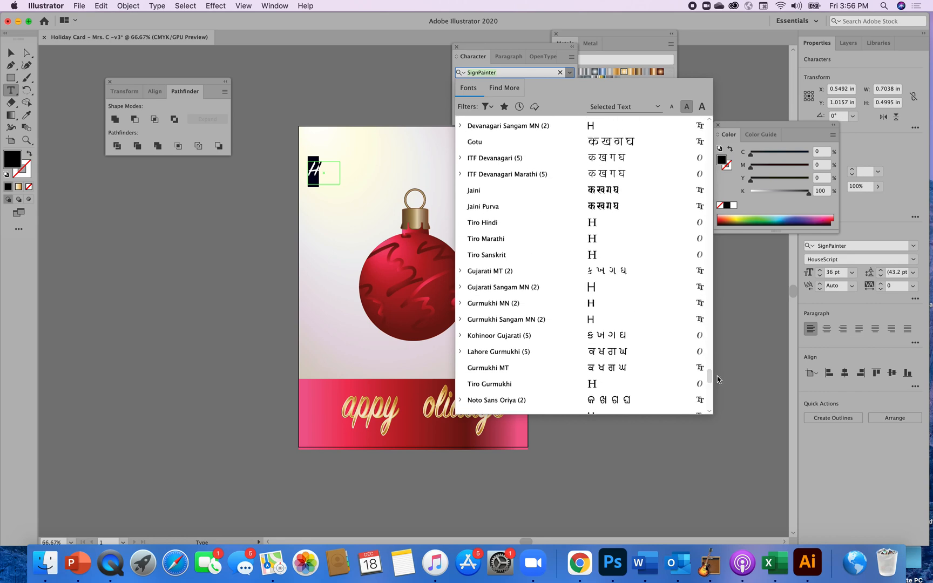
{"action": "left_click", "coordinate": [594, 384]}
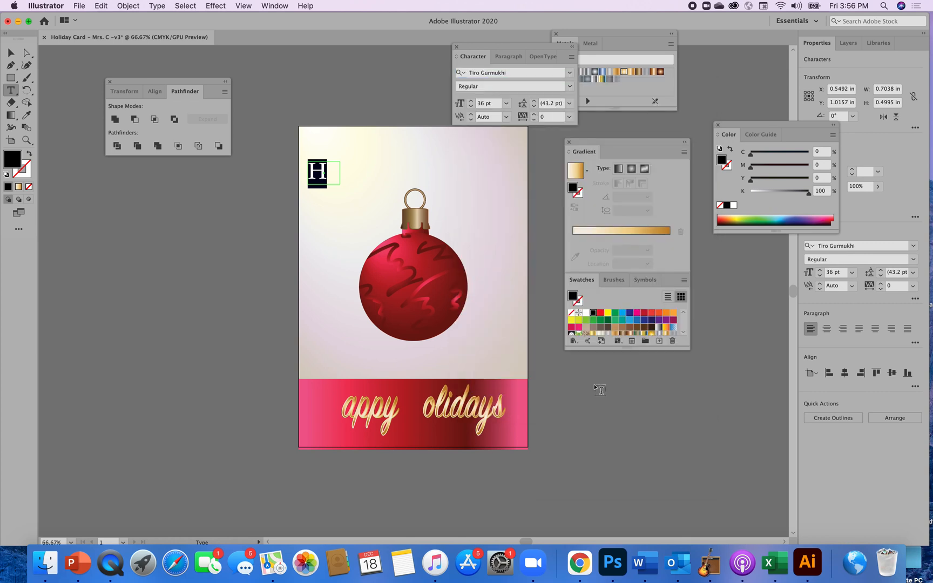
Convert the H to outlines and place it before "appy" on the red strip, enlarged to about 0.79 by 0.80 in
{"action": "left_click", "coordinate": [12, 54]}
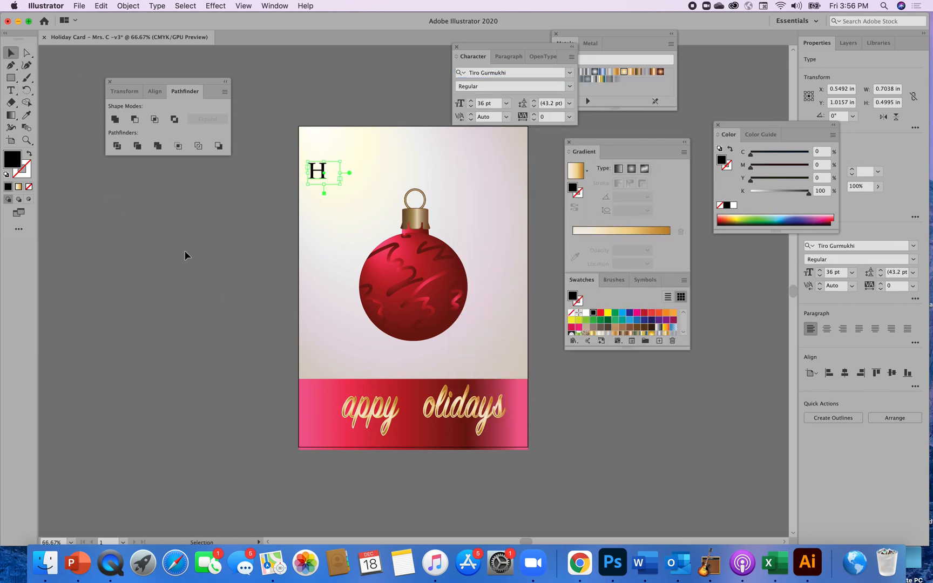
{"action": "left_click", "coordinate": [195, 262]}
{"action": "left_click", "coordinate": [322, 173]}
{"action": "left_click", "coordinate": [833, 417]}
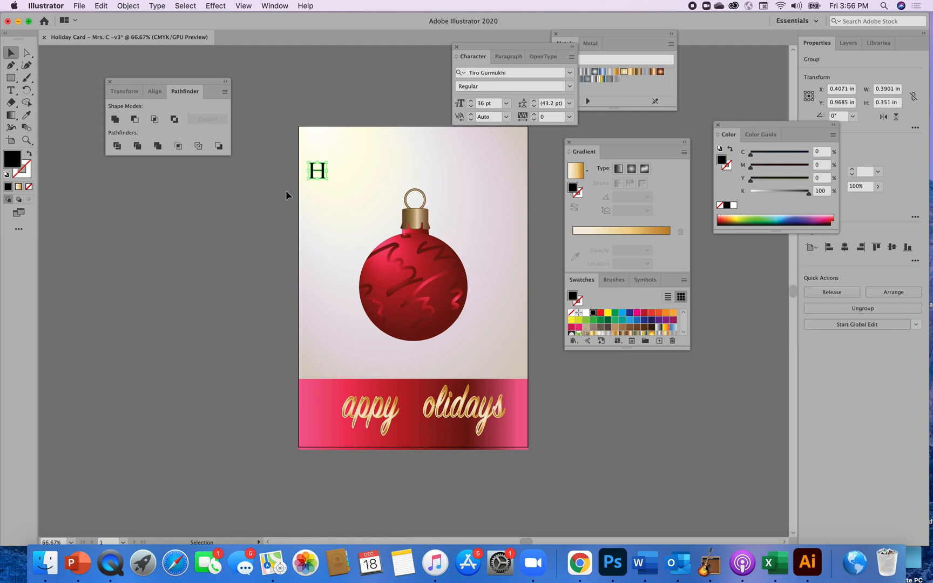
{"action": "left_click_drag", "start_coordinate": [327, 179], "coordinate": [324, 383]}
{"action": "left_click", "coordinate": [248, 387]}
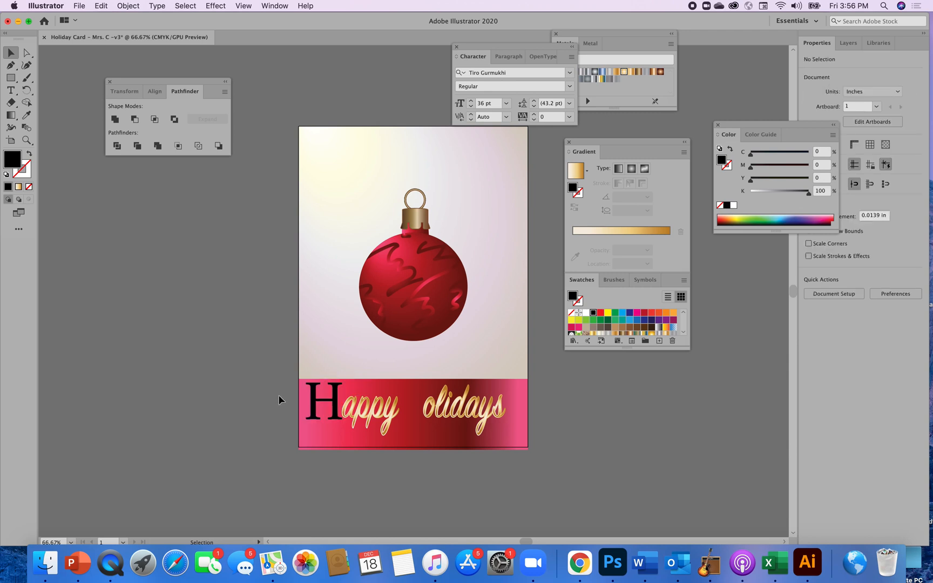
Apply the gold gradient fill and stroke of the "appy" lettering to the capital H using the Eyedropper
{"action": "left_click", "coordinate": [335, 404]}
{"action": "key", "text": "super"}
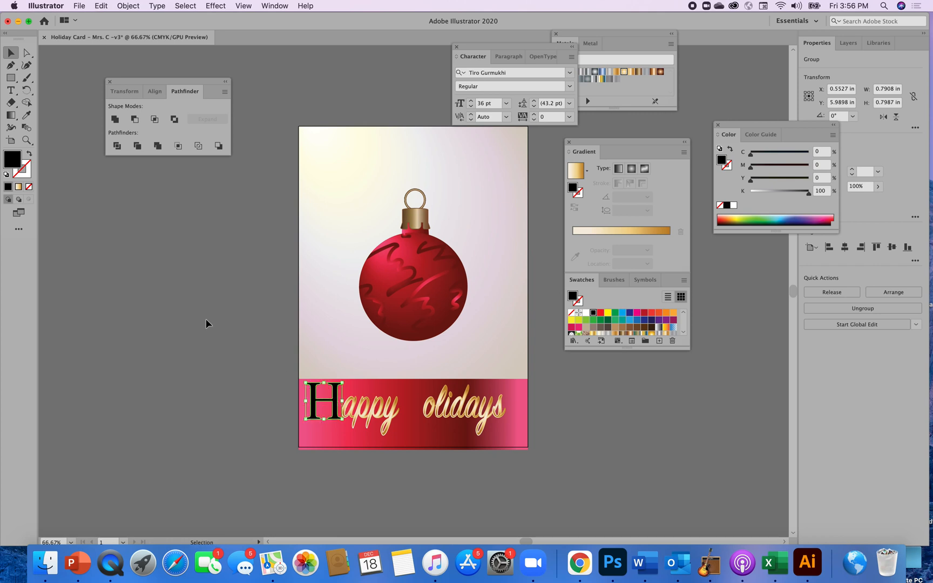
{"action": "left_click", "coordinate": [25, 116]}
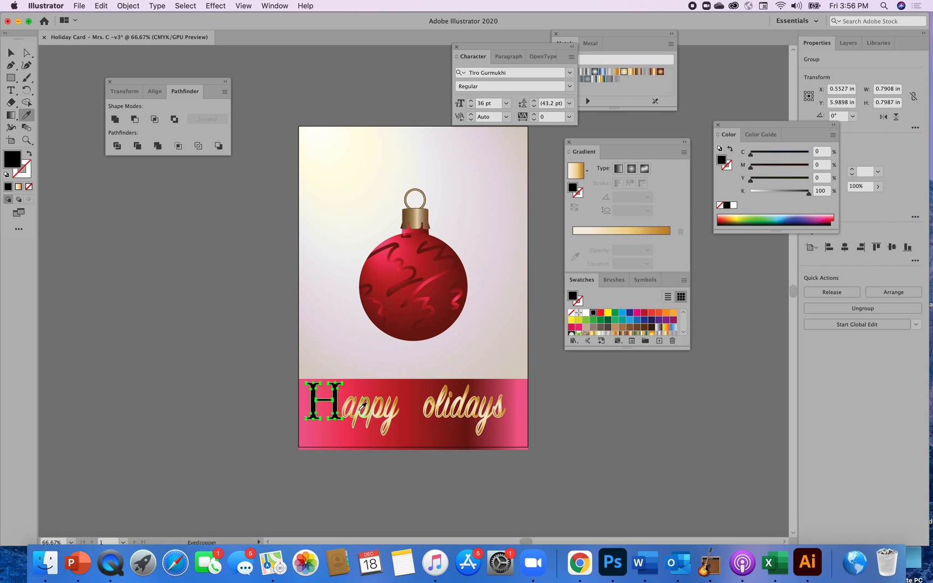
{"action": "left_click", "coordinate": [365, 403]}
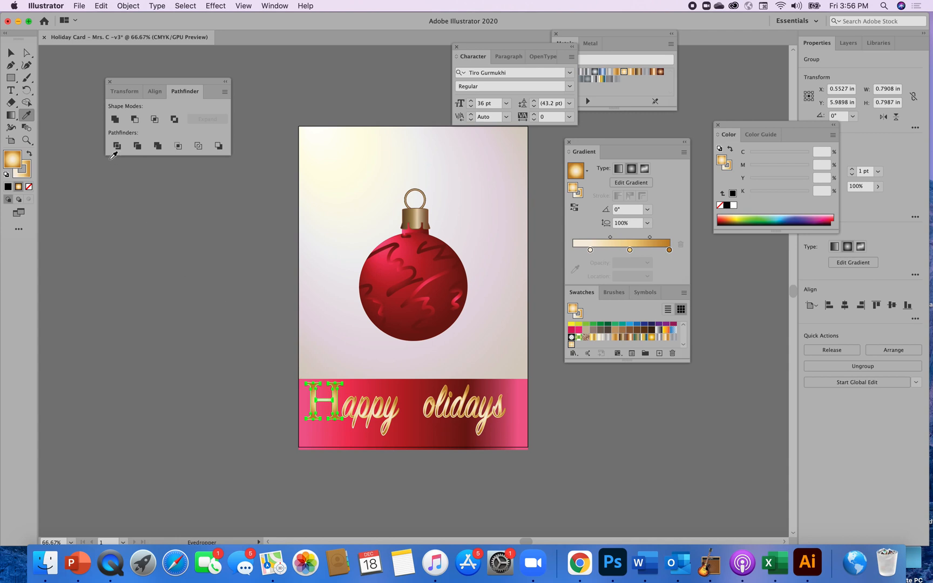
{"action": "left_click", "coordinate": [11, 52]}
{"action": "left_click", "coordinate": [209, 306]}
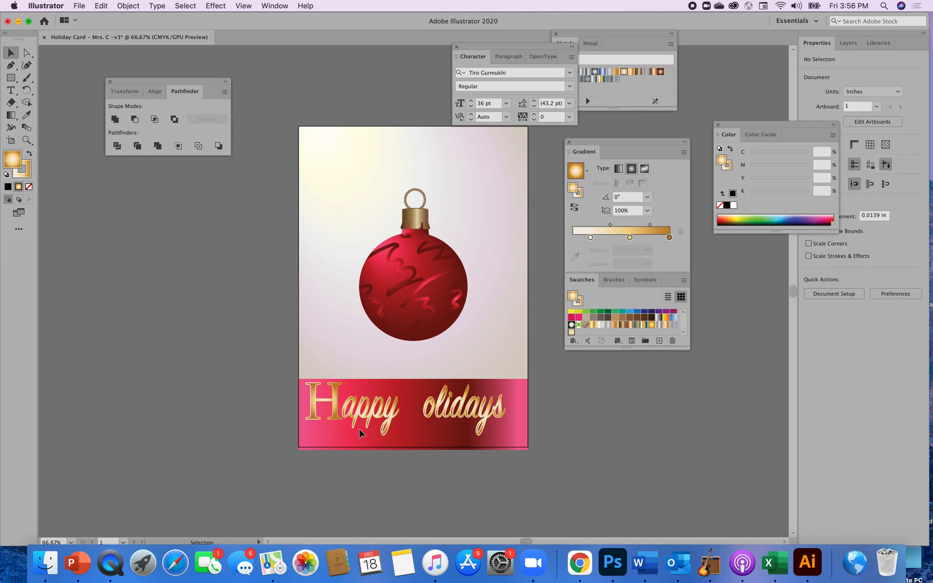
Duplicate the gold capital H by copying and pasting it
{"action": "left_click", "coordinate": [339, 413]}
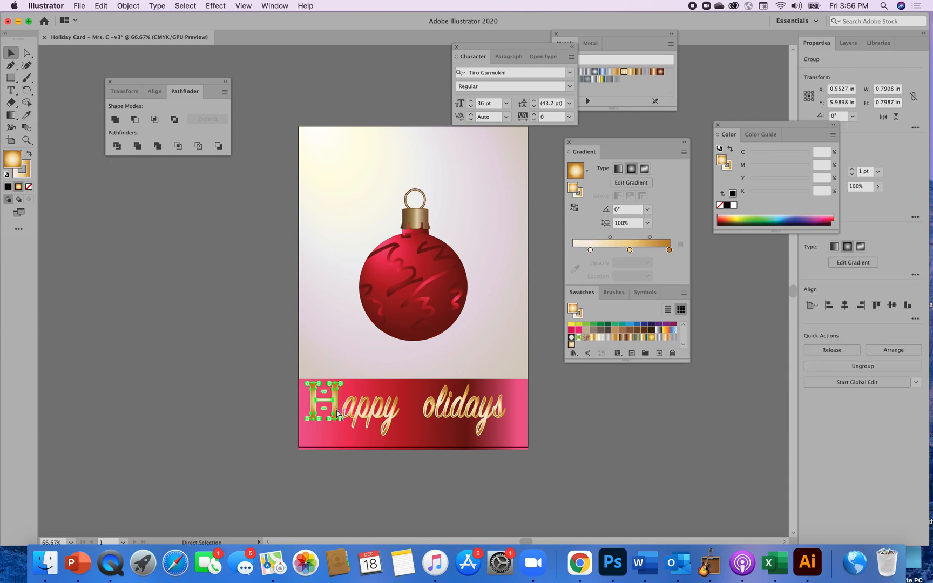
{"action": "key", "text": "super+c"}
{"action": "key", "text": "super+v"}
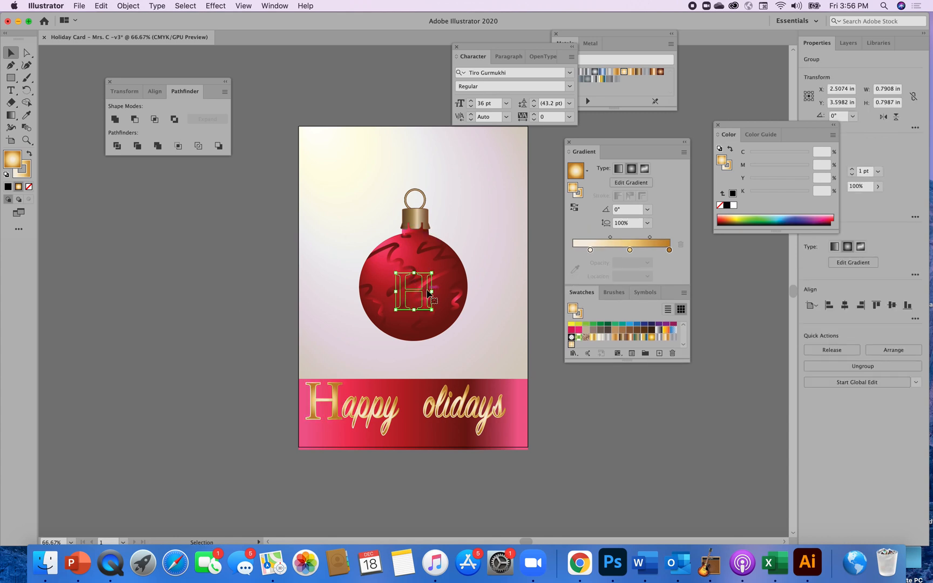
Move the copied H off the card's left side, isolate the lettering group and try shifting the final s of Holidays right
{"action": "left_click_drag", "start_coordinate": [429, 306], "coordinate": [267, 340]}
{"action": "left_click", "coordinate": [458, 417]}
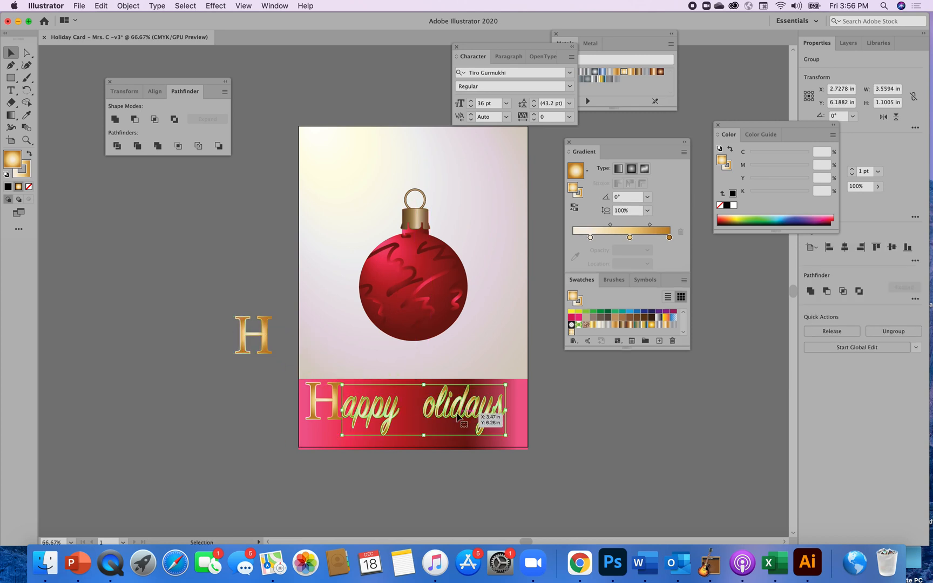
{"action": "double_click", "coordinate": [457, 417]}
{"action": "left_click", "coordinate": [456, 413]}
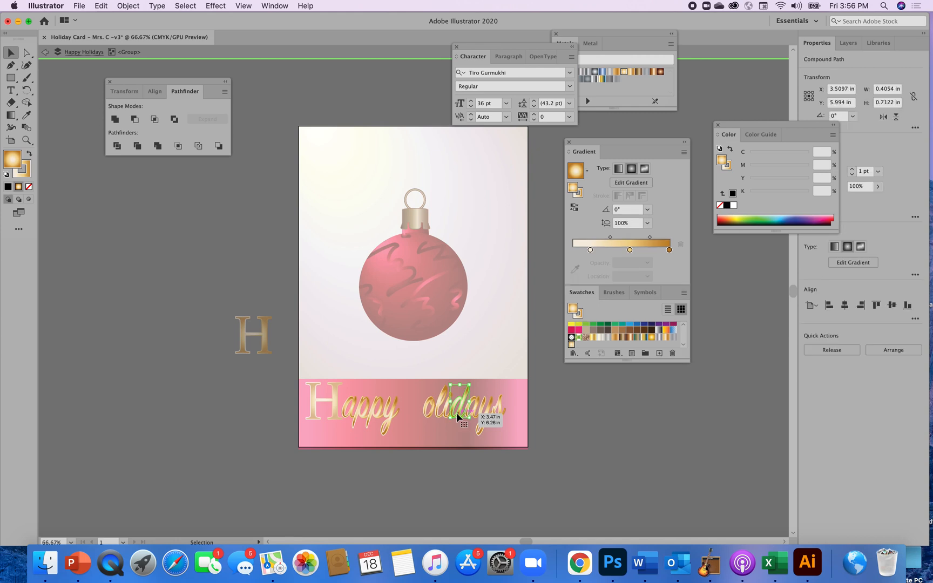
{"action": "left_click", "coordinate": [441, 416]}
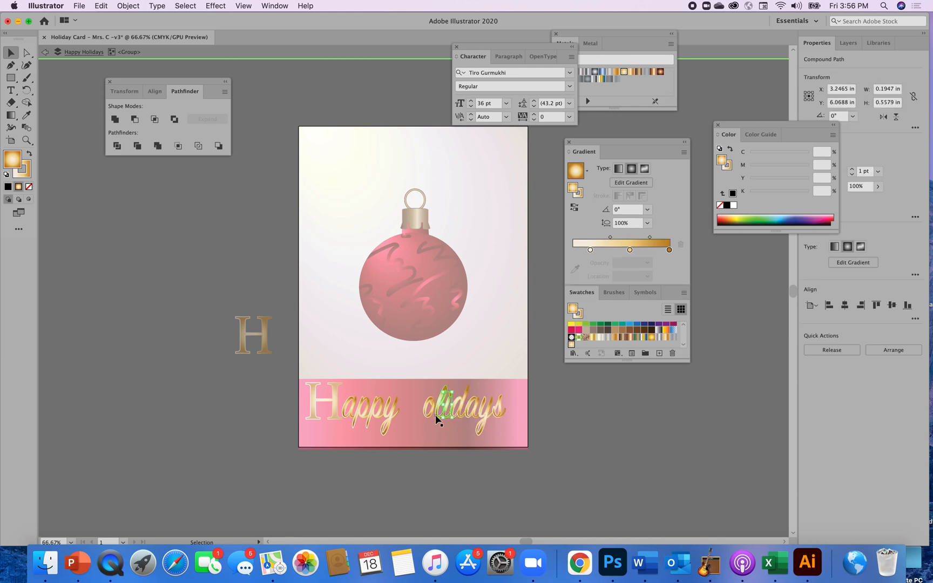
{"action": "left_click", "coordinate": [431, 416]}
{"action": "left_click_drag", "start_coordinate": [432, 417], "coordinate": [498, 416]}
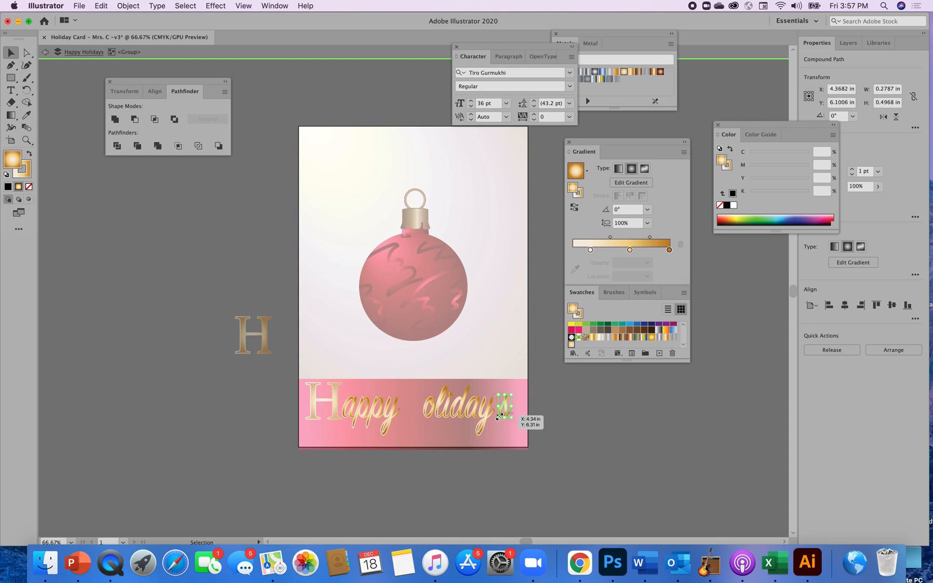
{"action": "key", "text": "Right"}
Try nudging the y of Holidays right toward the final s
{"action": "double_click", "coordinate": [486, 414]}
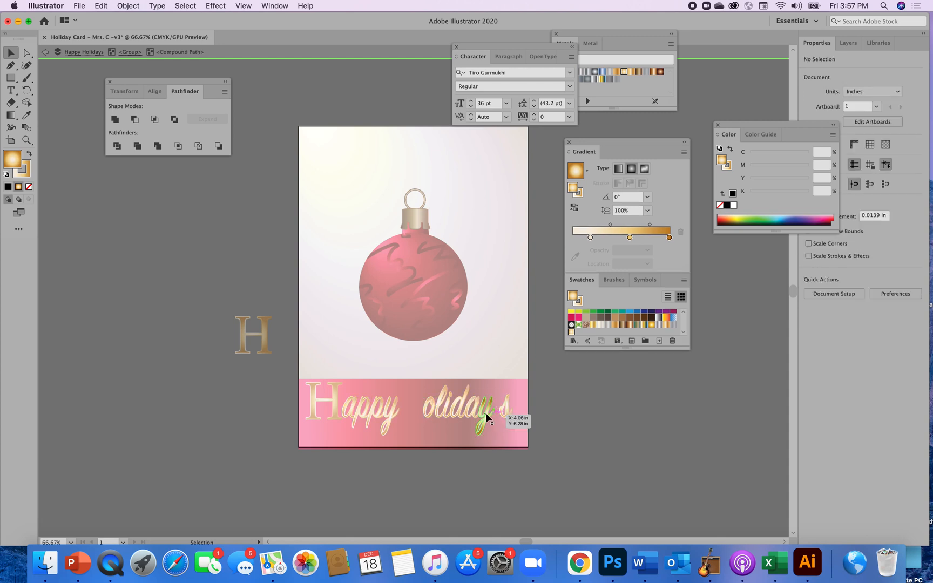
{"action": "left_click", "coordinate": [486, 416]}
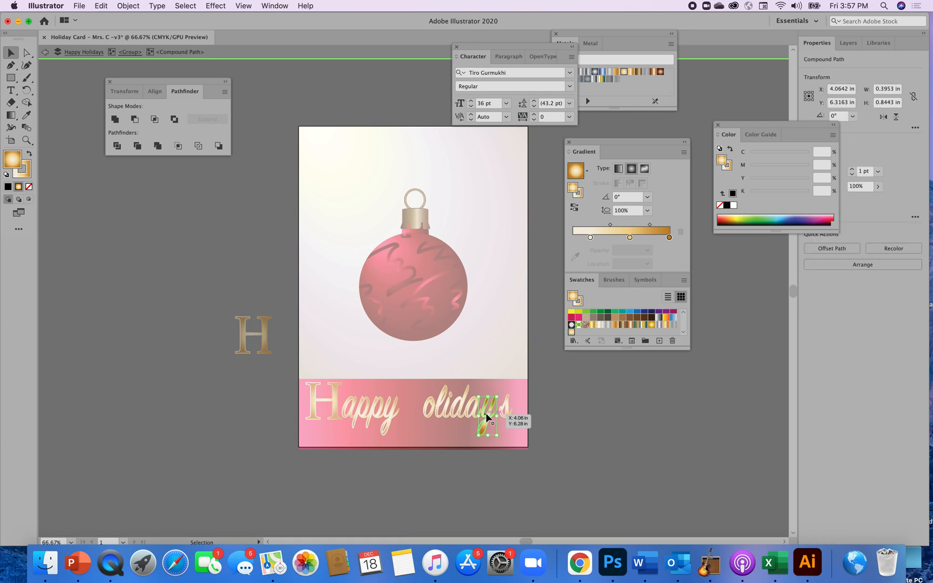
{"action": "key", "text": "Right"}
{"action": "key", "text": "Right"}
{"action": "key", "text": "Right"}
{"action": "left_click", "coordinate": [471, 413]}
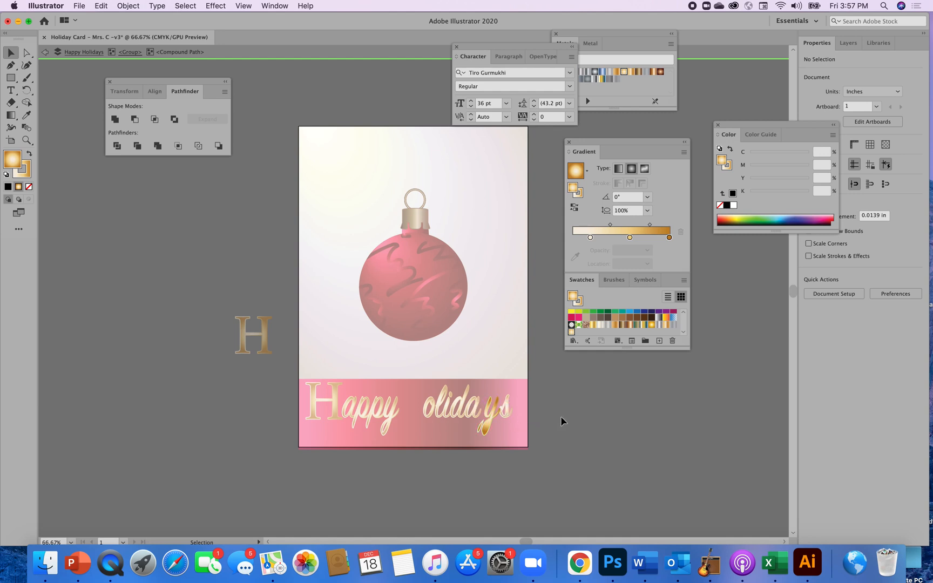
Undo the shifts of the y and s in Holidays and the move of the copied H off the card
{"action": "key", "text": "super+z"}
{"action": "key", "text": "super+z"}
{"action": "key", "text": "super+z"}
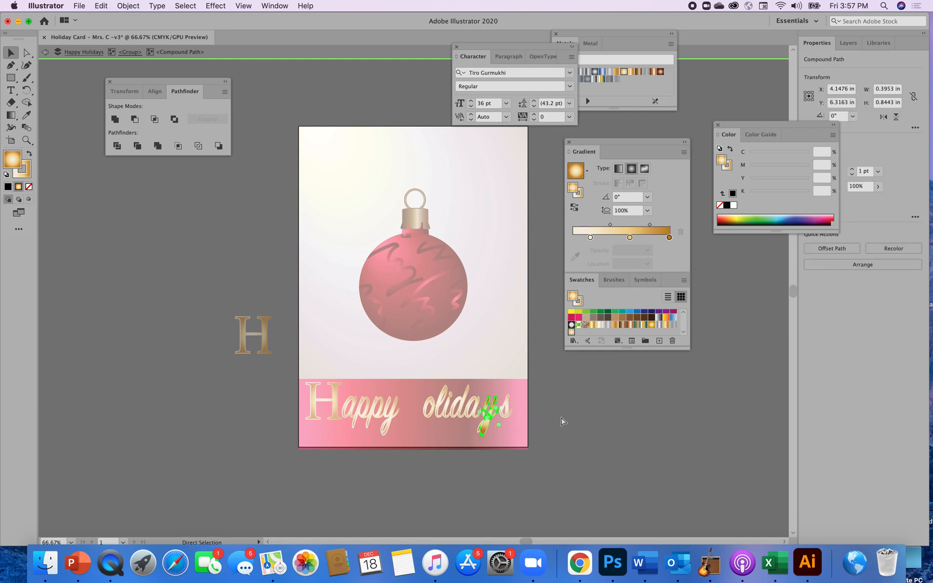
{"action": "key", "text": "super+z"}
{"action": "key", "text": "super+z"}
{"action": "key", "text": "super+z"}
{"action": "key", "text": "super+z"}
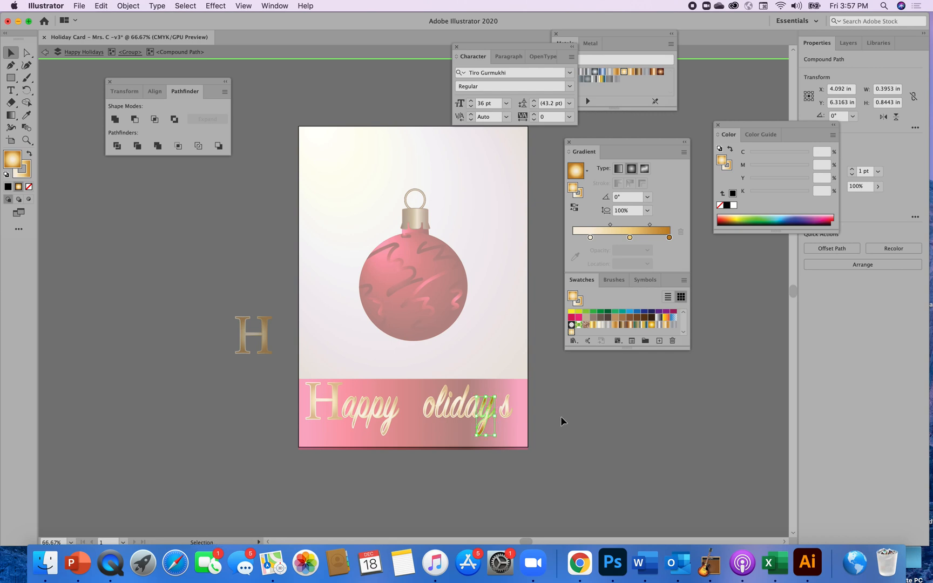
{"action": "key", "text": "super+z"}
{"action": "key", "text": "super+z"}
{"action": "key", "text": "super+z"}
{"action": "key", "text": "super+z"}
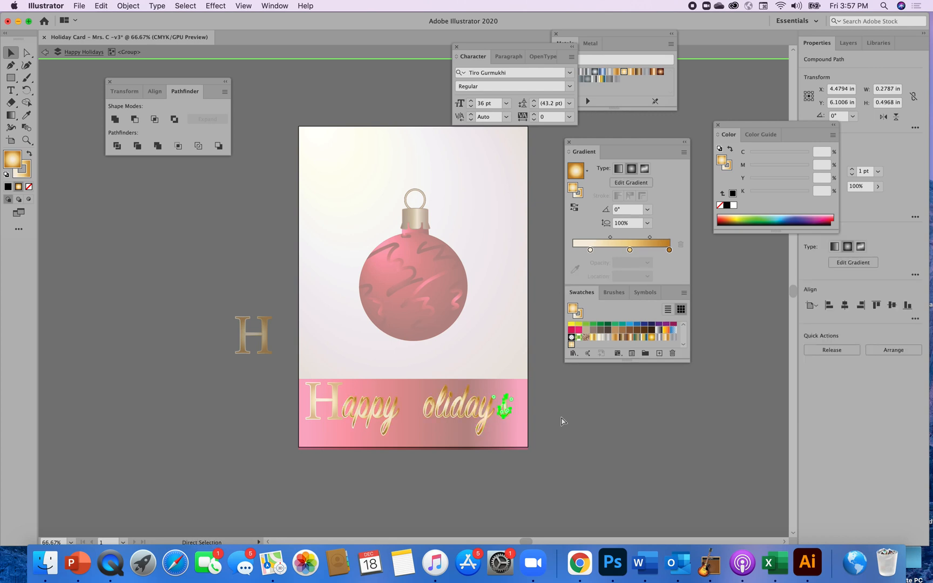
{"action": "key", "text": "super+z"}
{"action": "key", "text": "super+z"}
{"action": "key", "text": "super+z"}
{"action": "key", "text": "super+z"}
{"action": "key", "text": "super+z"}
{"action": "key", "text": "super+z"}
{"action": "key", "text": "super+z"}
{"action": "key", "text": "super+z"}
{"action": "key", "text": "super+z"}
{"action": "key", "text": "super+z"}
{"action": "key", "text": "super+z"}
{"action": "key", "text": "super+z"}
{"action": "key", "text": "super+z"}
{"action": "key", "text": "super+z"}
{"action": "key", "text": "super+z"}
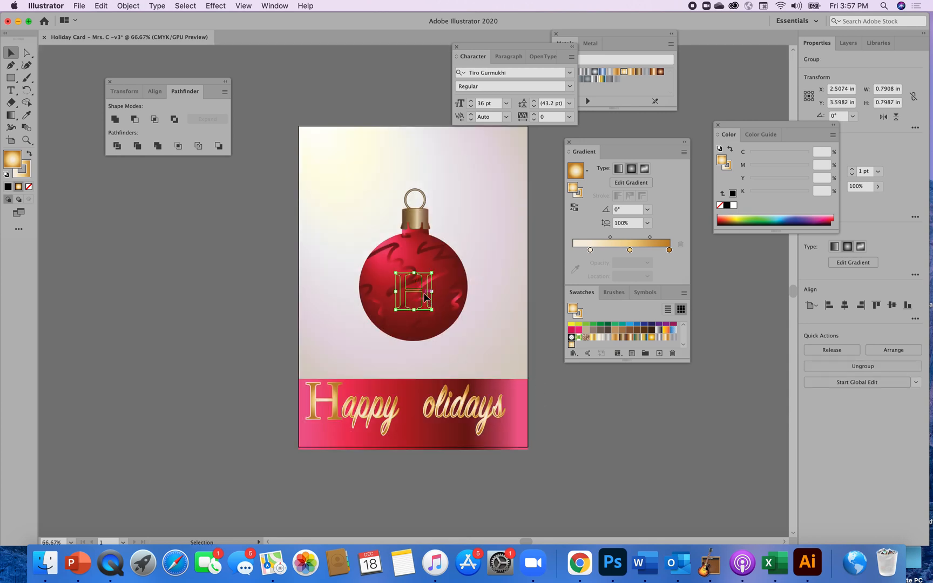
Place the copied H in front of "olidays" and widen the lowercase lettering group to about 3.90 in
{"action": "left_click_drag", "start_coordinate": [432, 296], "coordinate": [419, 403]}
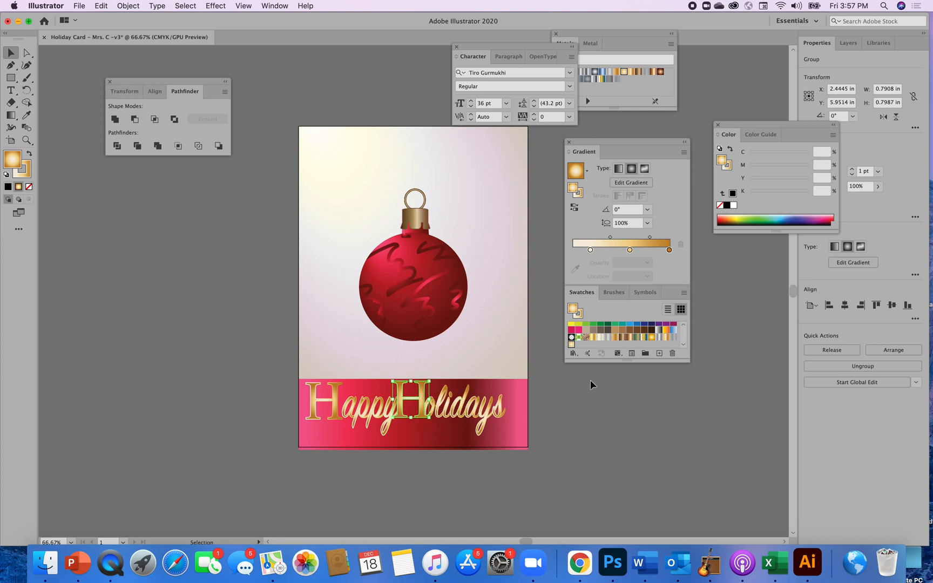
{"action": "left_click", "coordinate": [587, 415]}
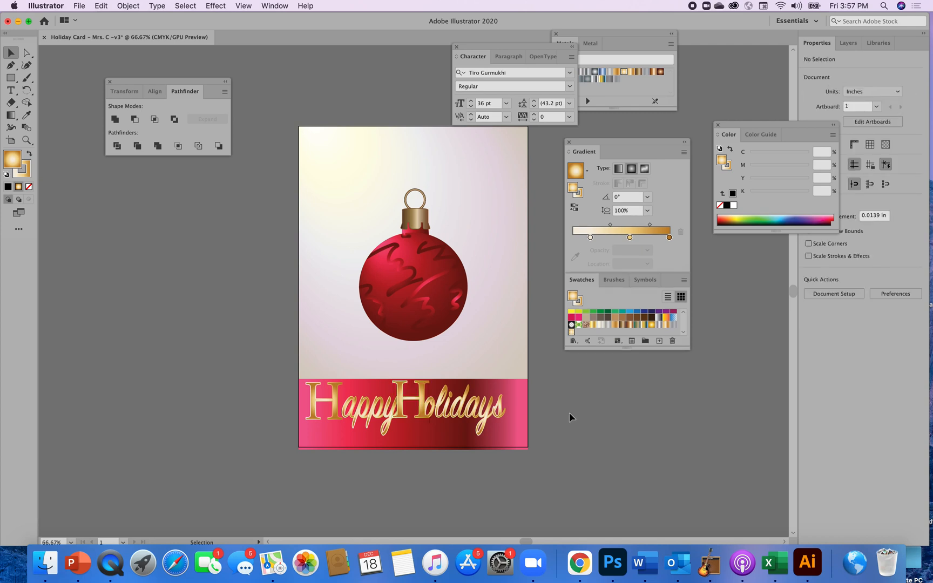
{"action": "left_click", "coordinate": [469, 426]}
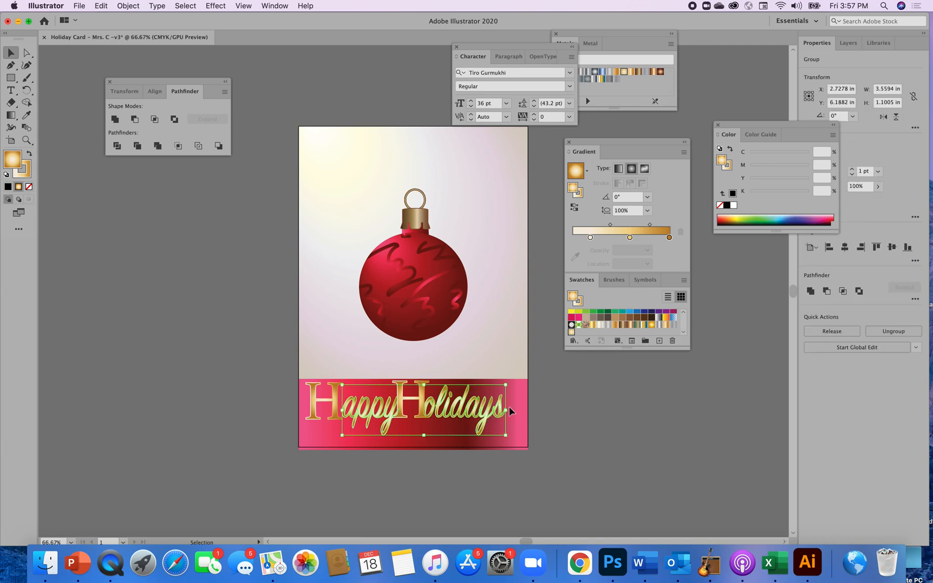
{"action": "left_click_drag", "start_coordinate": [508, 410], "coordinate": [522, 410]}
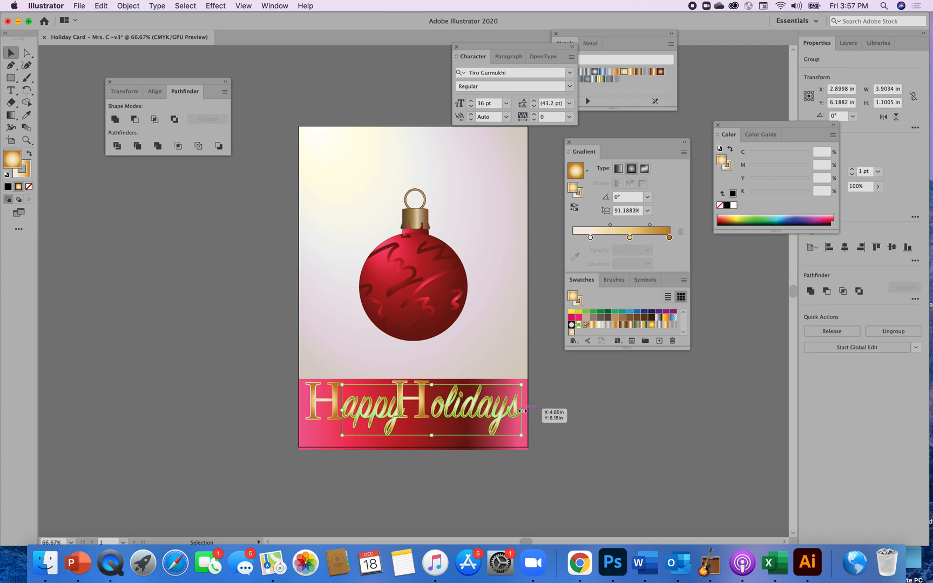
Nudge the H of Holidays right against the o and narrow it to about 0.58 in from its left side
{"action": "left_click", "coordinate": [424, 406]}
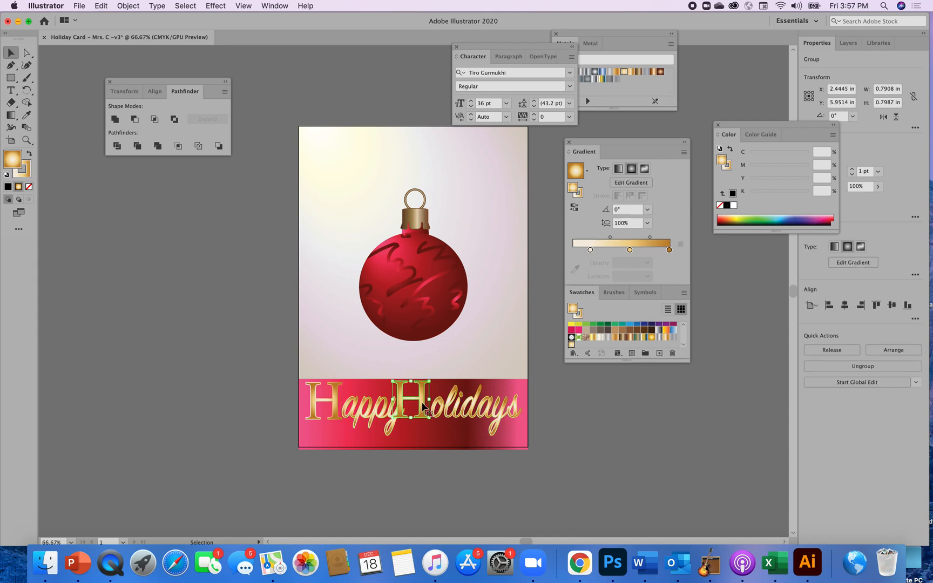
{"action": "key", "text": "Right"}
{"action": "key", "text": "Right"}
{"action": "key", "text": "Right"}
{"action": "key", "text": "Right"}
{"action": "key", "text": "Right"}
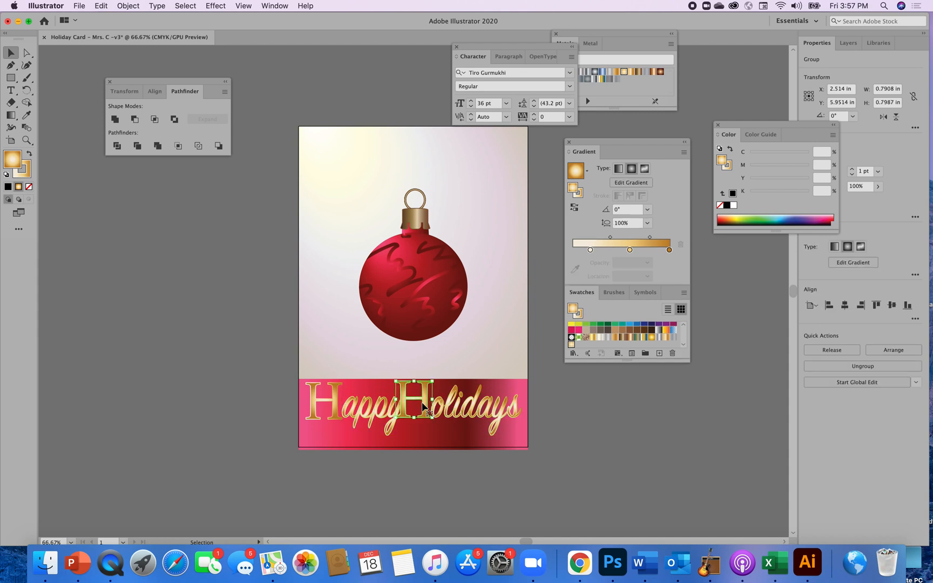
{"action": "left_click_drag", "start_coordinate": [396, 399], "coordinate": [406, 399]}
Narrow the H of Happy to about 0.58 in and nudge it slightly left
{"action": "left_click", "coordinate": [316, 404]}
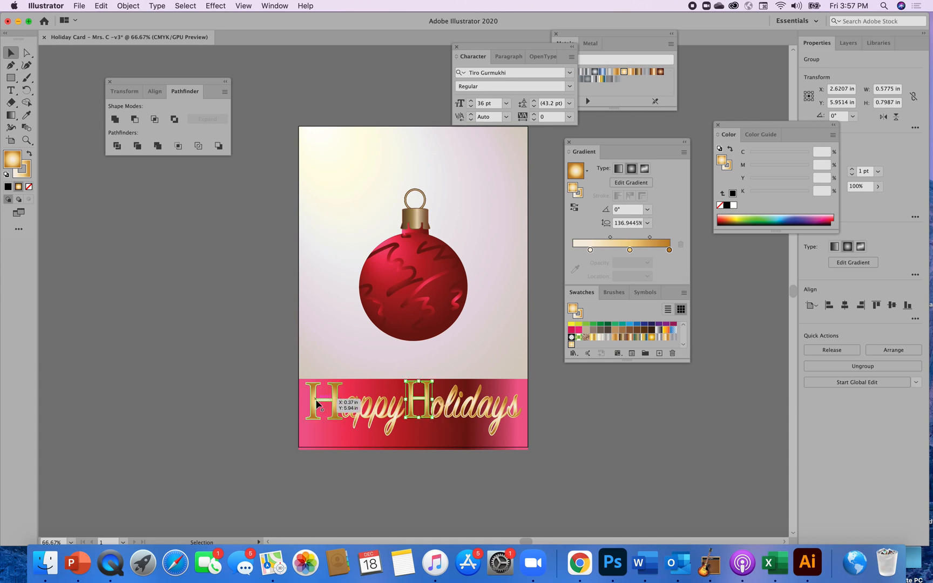
{"action": "left_click_drag", "start_coordinate": [306, 401], "coordinate": [316, 401]}
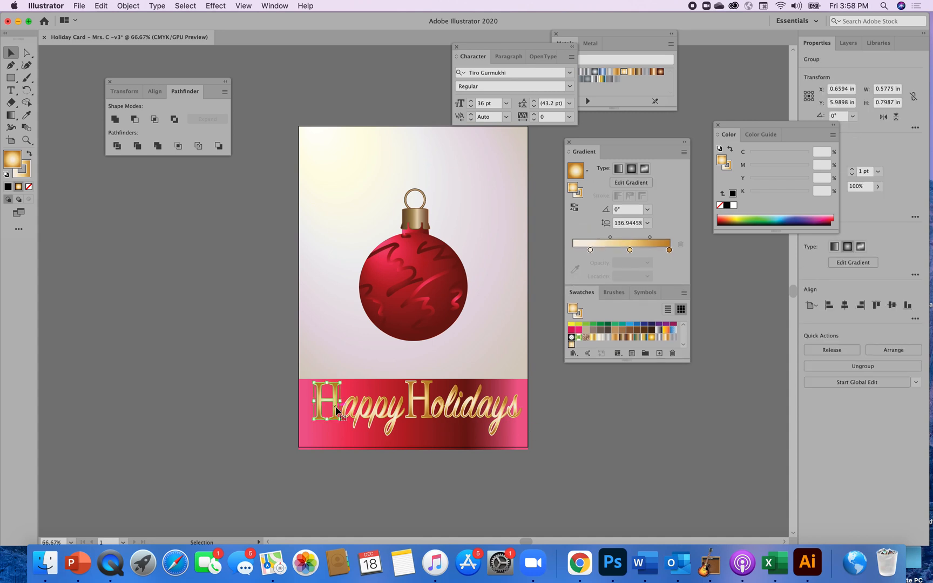
{"action": "key", "text": "Left"}
{"action": "key", "text": "Left"}
{"action": "key", "text": "Left"}
{"action": "key", "text": "Left"}
{"action": "key", "text": "Left"}
{"action": "key", "text": "Left"}
{"action": "key", "text": "Left"}
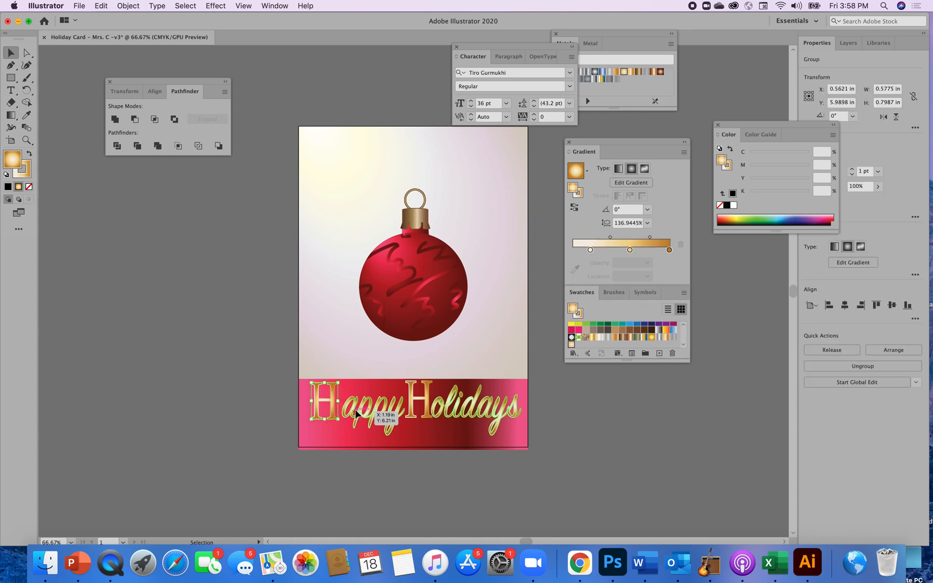
Shift the lowercase lettering and the H of Holidays slightly left to even out the greeting's spacing
{"action": "left_click", "coordinate": [356, 413]}
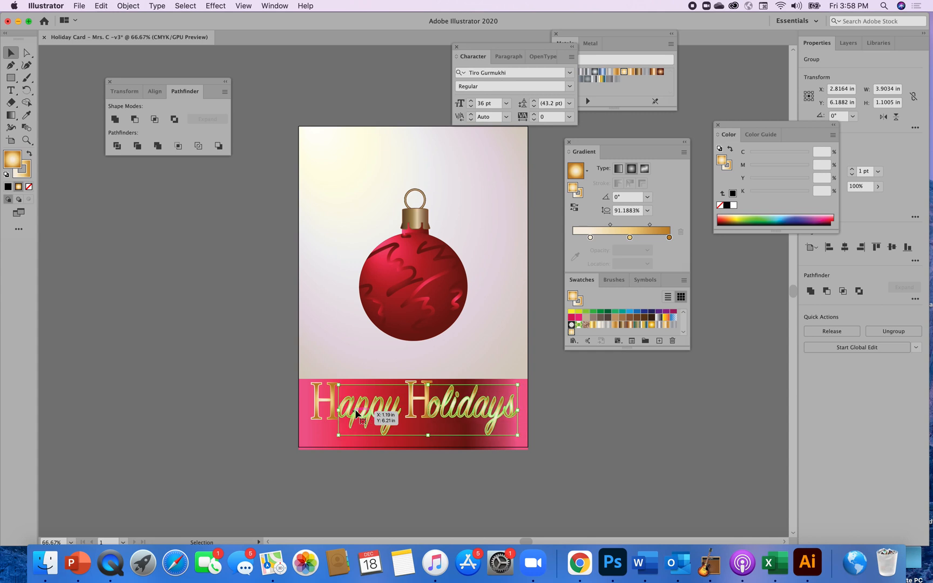
{"action": "left_click", "coordinate": [411, 415]}
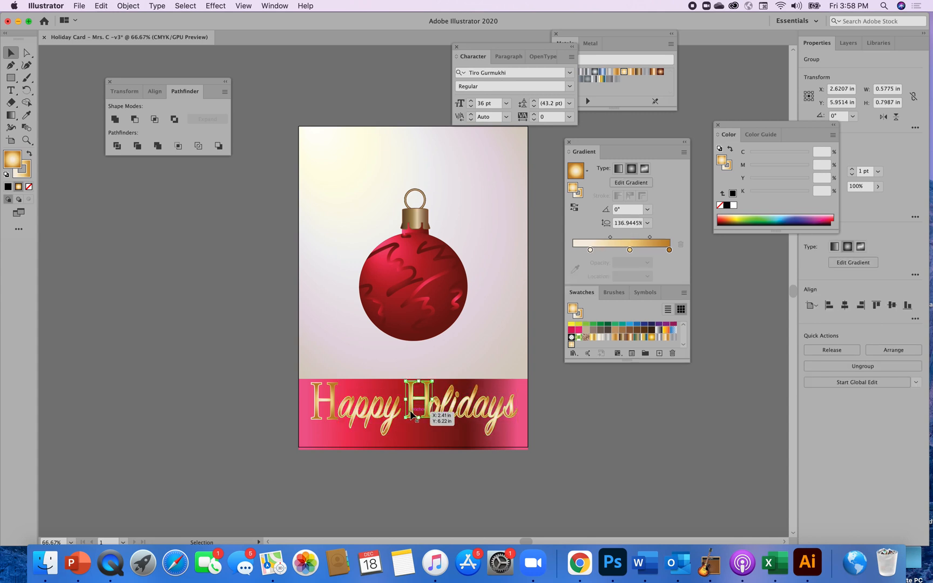
{"action": "left_click_drag", "start_coordinate": [411, 415], "coordinate": [409, 415]}
{"action": "left_click", "coordinate": [599, 409]}
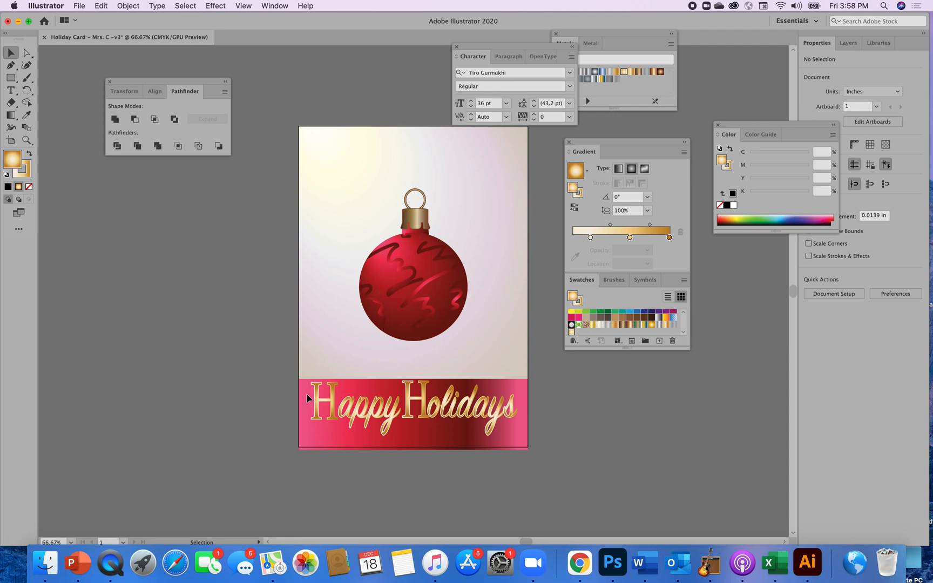
Duplicate the gold Happy Holidays lettering and give the copy a dark brown fill and stroke (C=40 M=70 Y=100 K=50)
{"action": "left_click", "coordinate": [506, 434]}
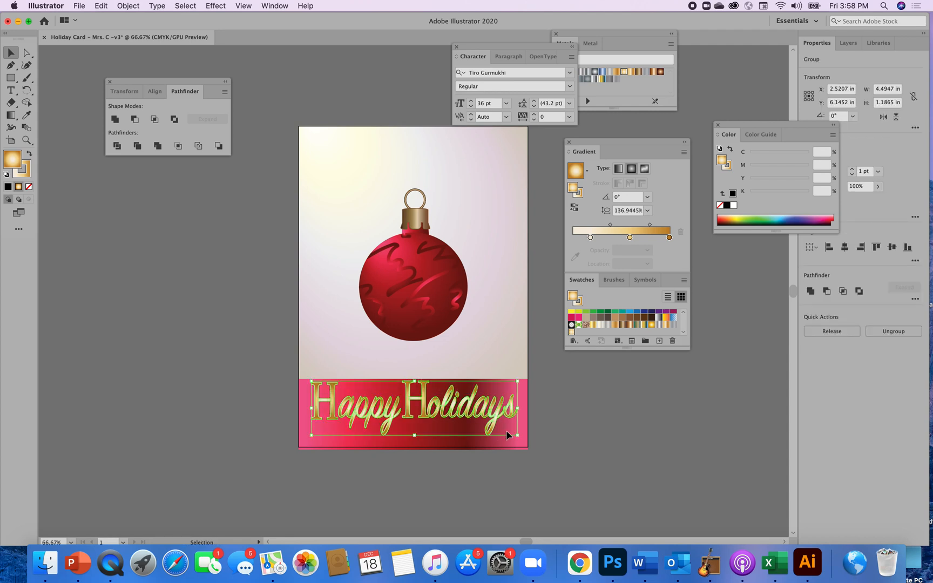
{"action": "key", "text": "super+c"}
{"action": "key", "text": "super+v"}
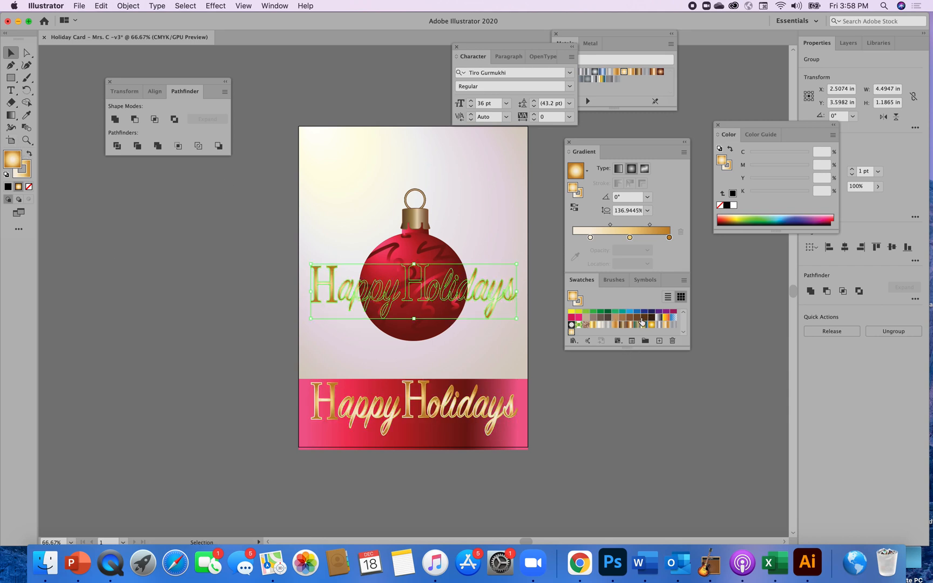
{"action": "left_click", "coordinate": [644, 318]}
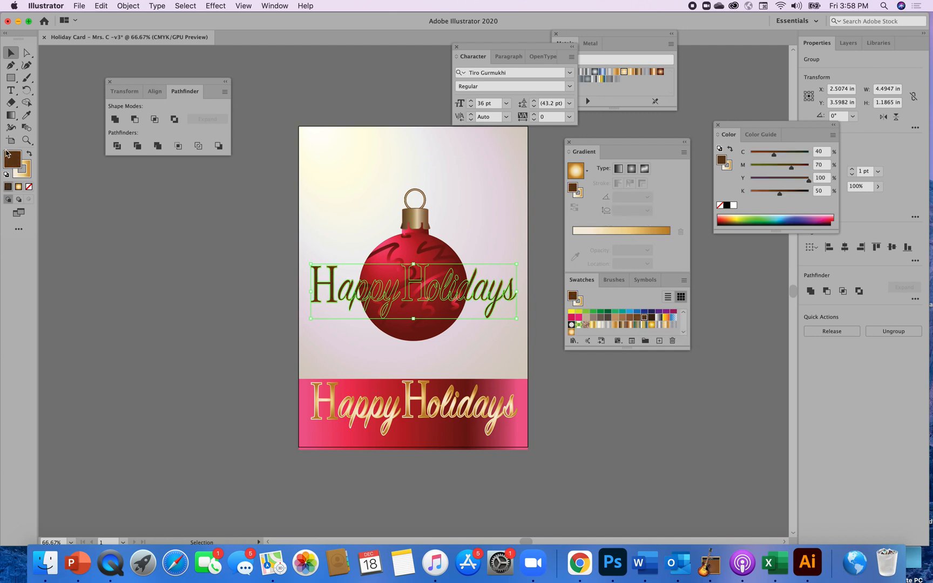
{"action": "left_click", "coordinate": [24, 172]}
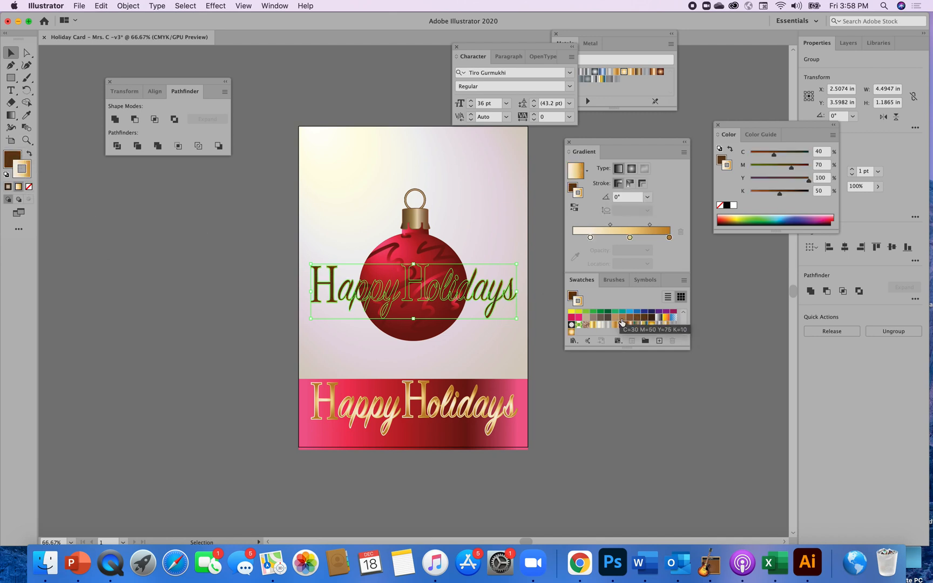
{"action": "left_click", "coordinate": [644, 318]}
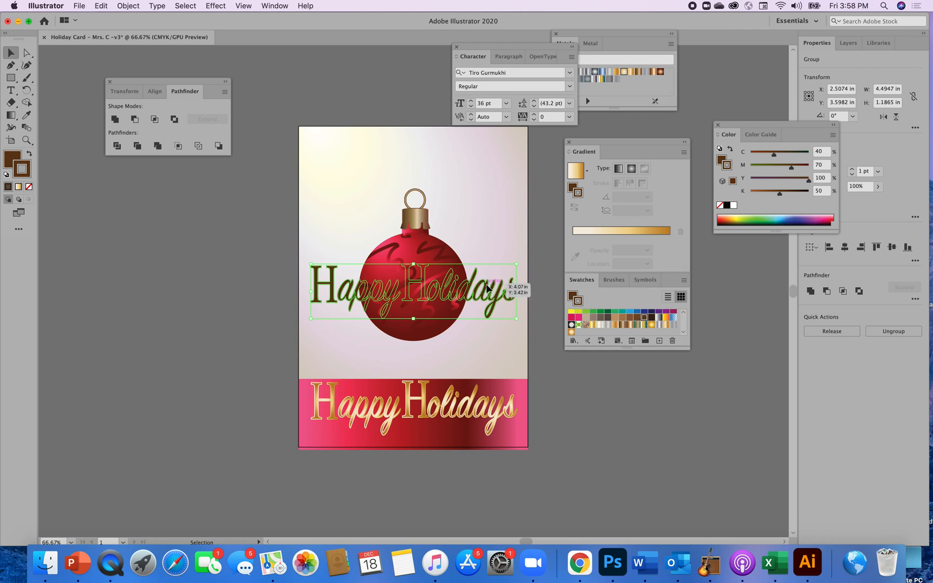
Position the brown copy over the gold greeting, slightly offset to its right, at about X 2.60 in, Y 6.12 in
{"action": "left_click_drag", "start_coordinate": [486, 290], "coordinate": [486, 399]}
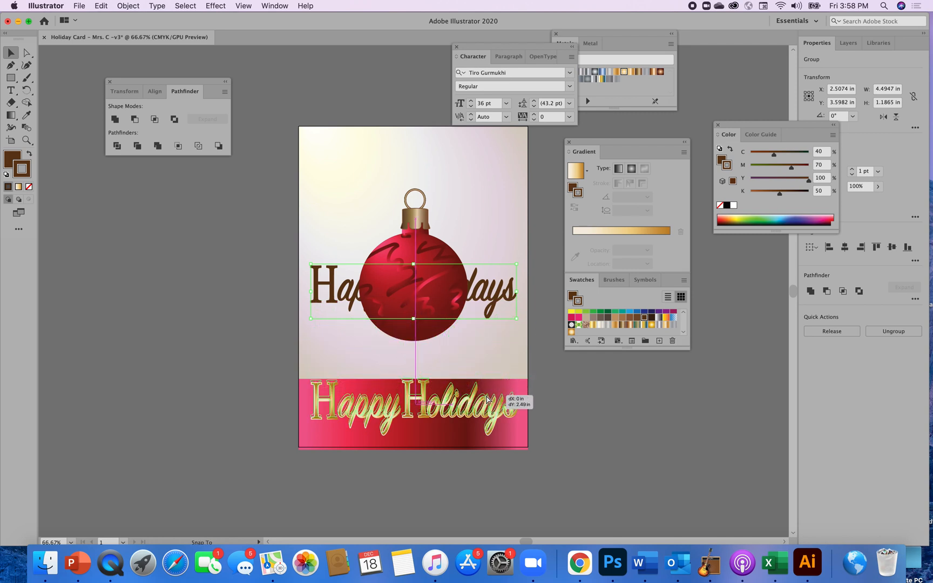
{"action": "left_click_drag", "start_coordinate": [487, 399], "coordinate": [489, 399]}
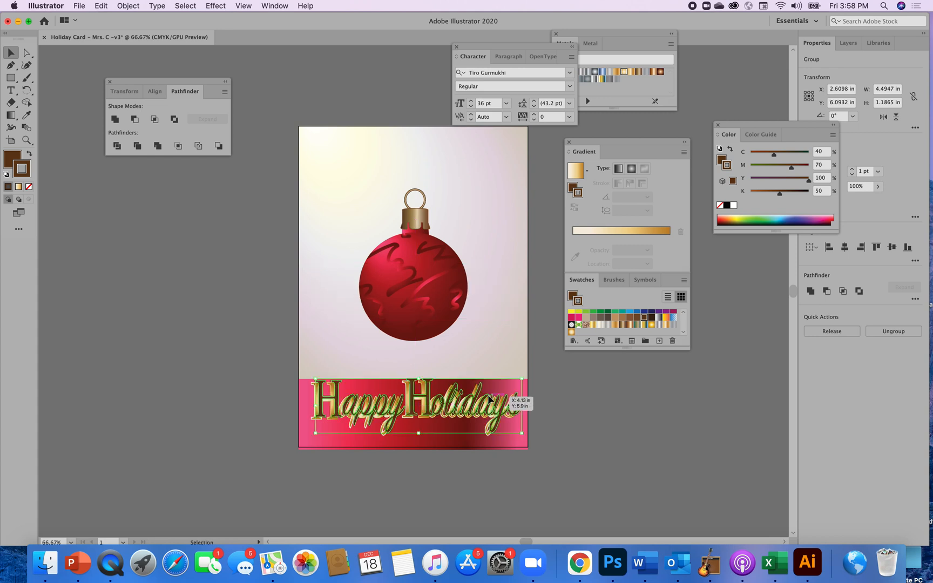
{"action": "key", "text": "Down"}
{"action": "key", "text": "Down"}
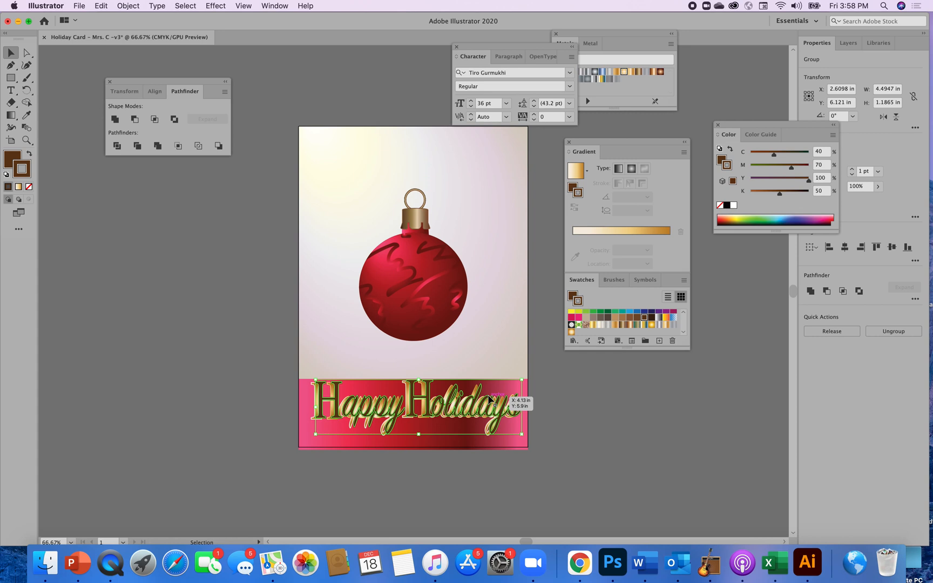
{"action": "key", "text": "Left"}
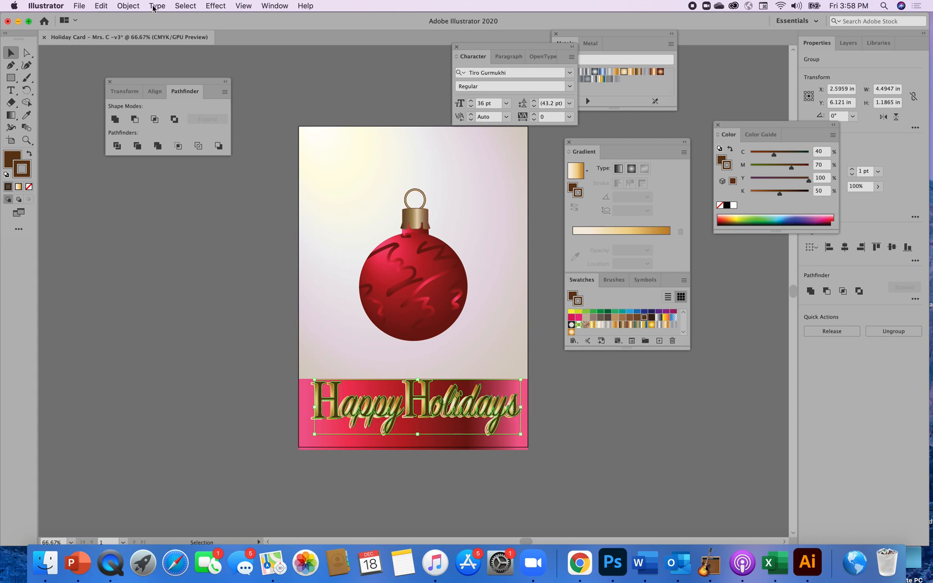
Send the brown lettering copy backward behind the gold greeting as a drop shadow, keeping it in front of the red strip
{"action": "left_click", "coordinate": [131, 7]}
{"action": "mouse_move", "coordinate": [143, 29]}
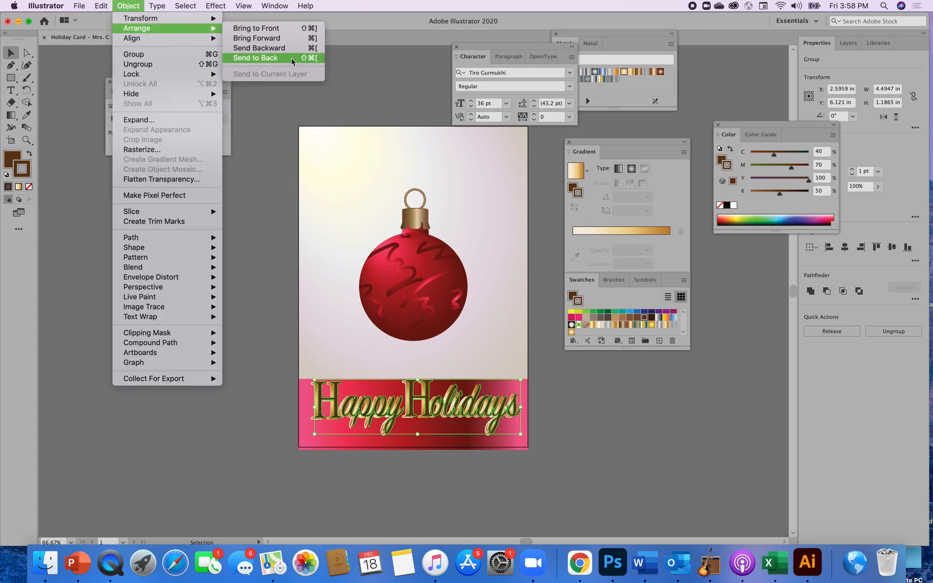
{"action": "left_click", "coordinate": [274, 57]}
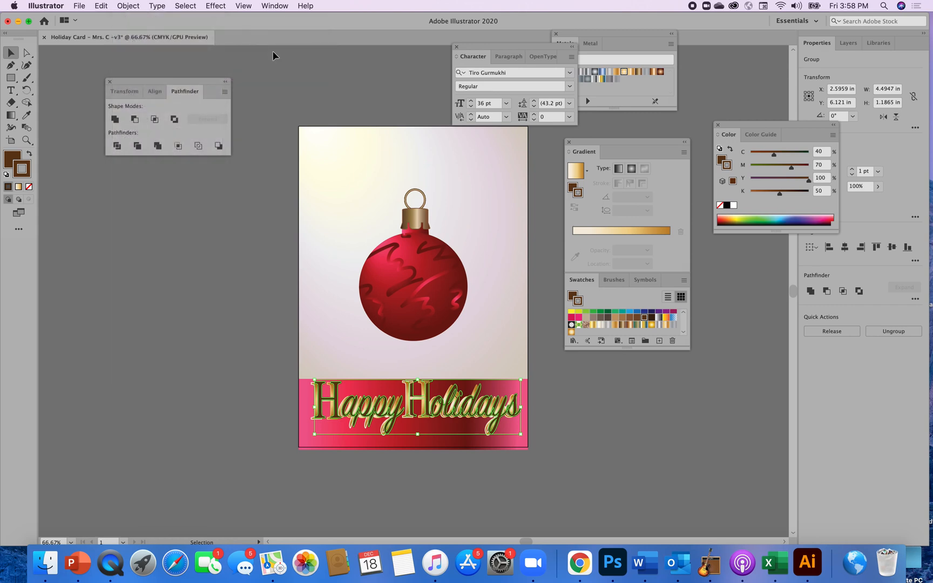
{"action": "left_click", "coordinate": [139, 6]}
{"action": "mouse_move", "coordinate": [139, 28]}
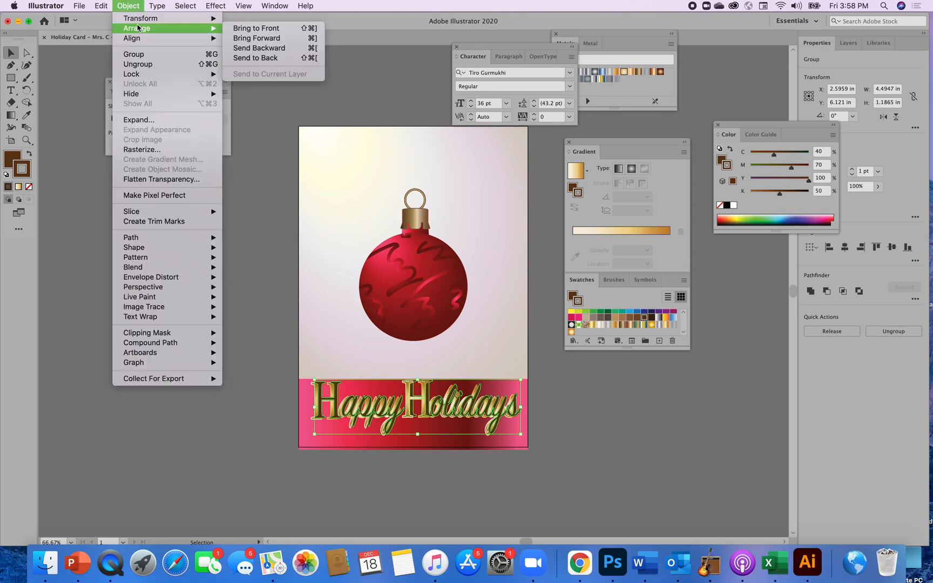
{"action": "left_click", "coordinate": [246, 57]}
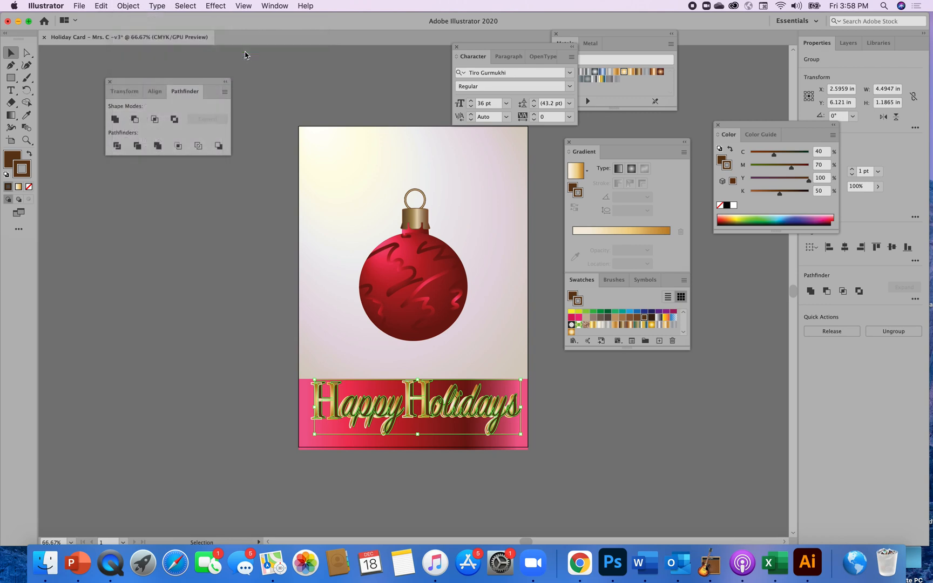
{"action": "left_click", "coordinate": [128, 6]}
{"action": "mouse_move", "coordinate": [139, 28]}
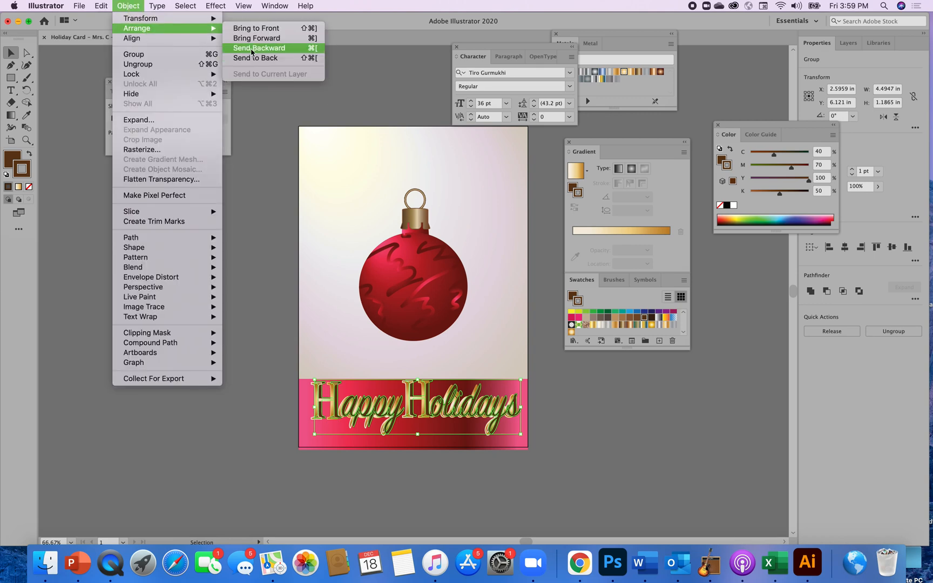
{"action": "left_click", "coordinate": [251, 49]}
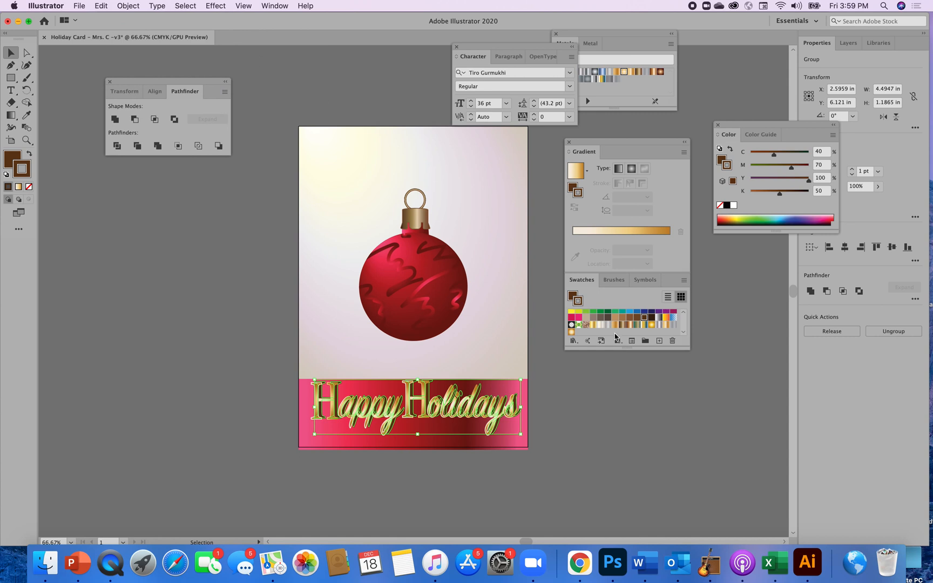
{"action": "left_click", "coordinate": [645, 435]}
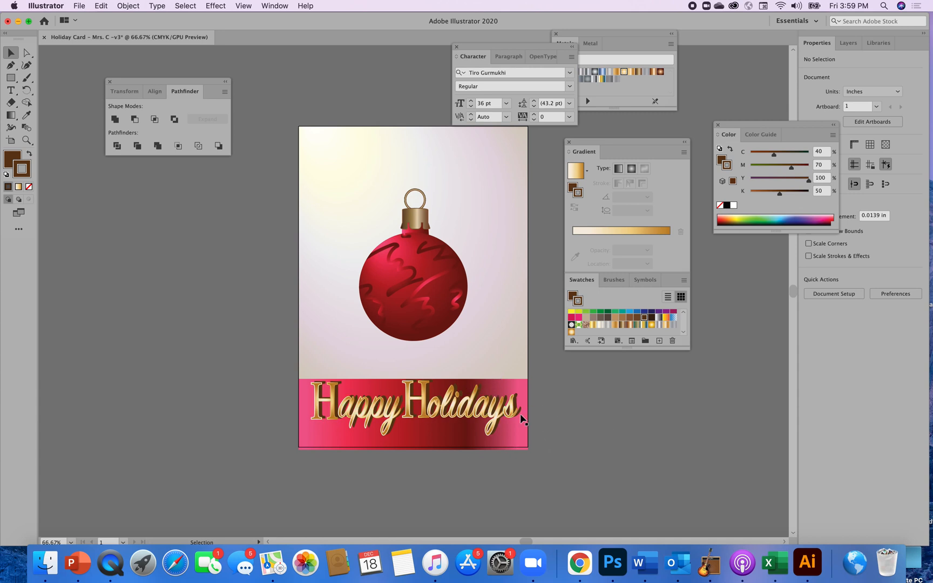
{"action": "left_click", "coordinate": [482, 418]}
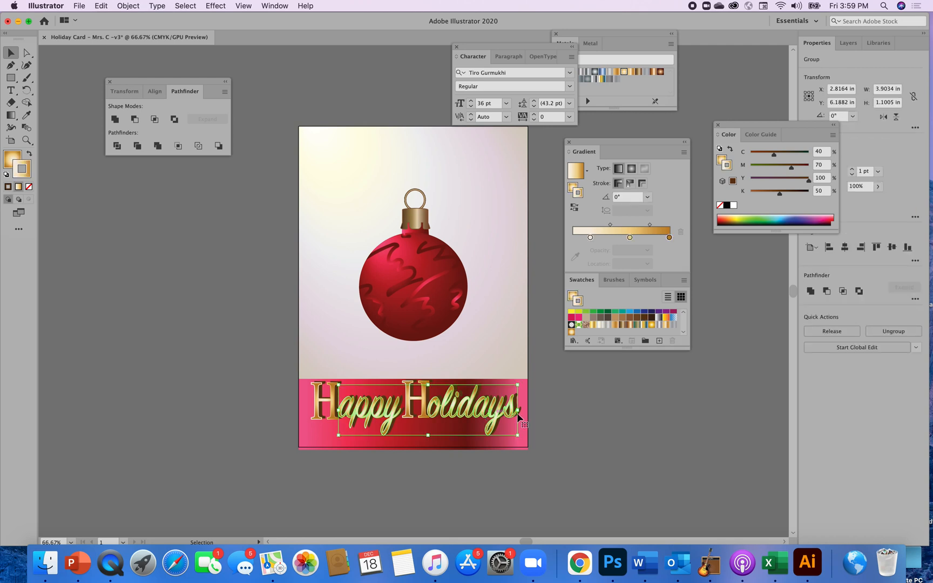
{"action": "left_click", "coordinate": [555, 421]}
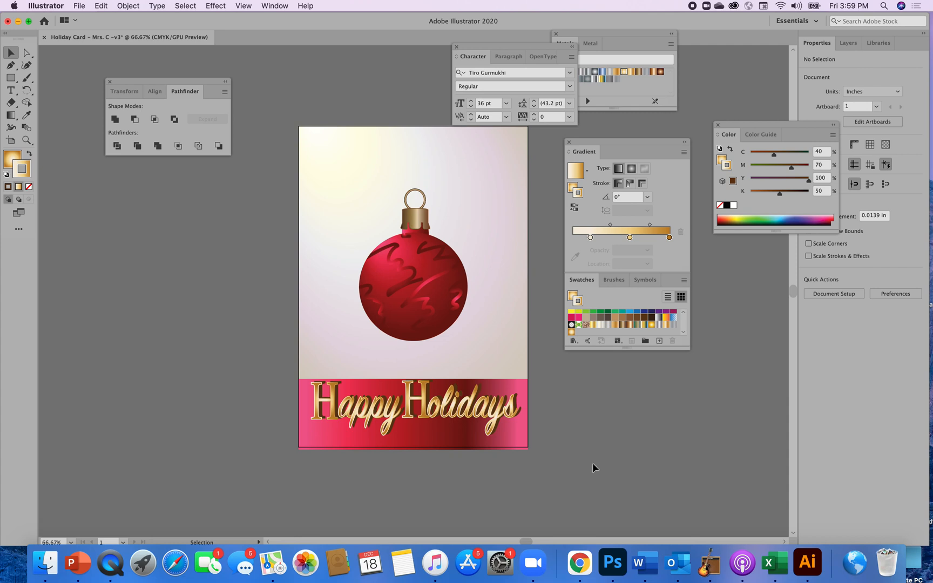
{"action": "left_click", "coordinate": [480, 415]}
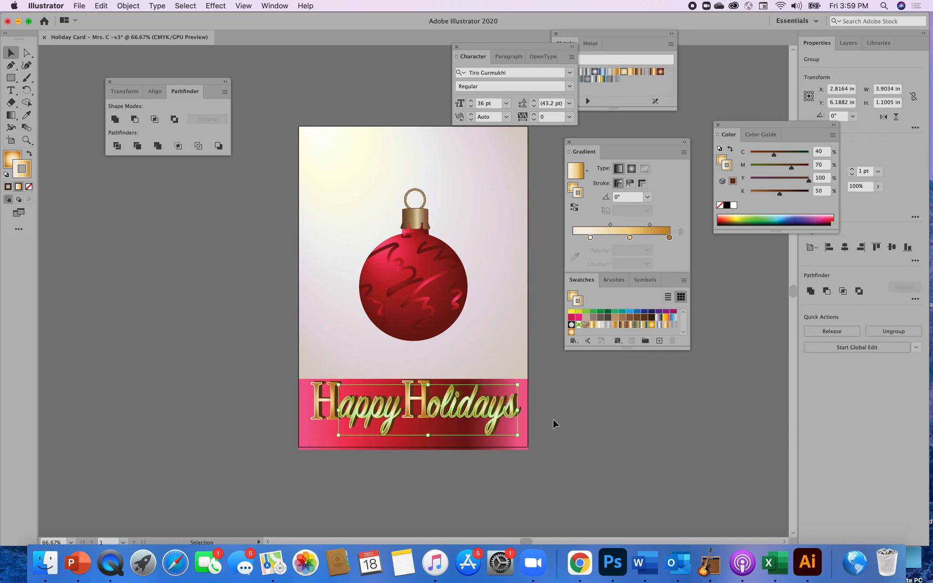
{"action": "left_click", "coordinate": [569, 438]}
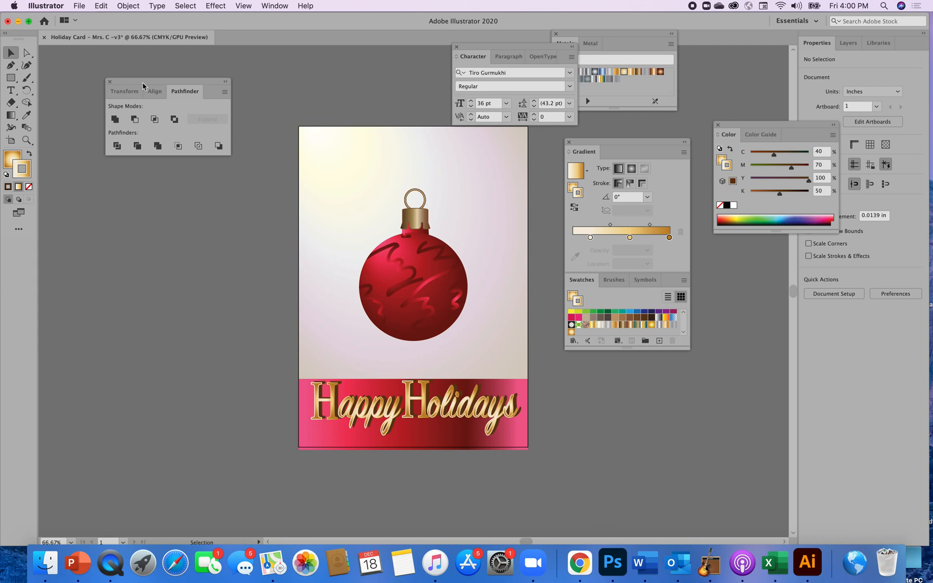
Save the card in Downloads as the Illustrator file "Holiday Card - Mrs.C. v3" with the default Illustrator 2020 options
{"action": "left_click", "coordinate": [78, 5]}
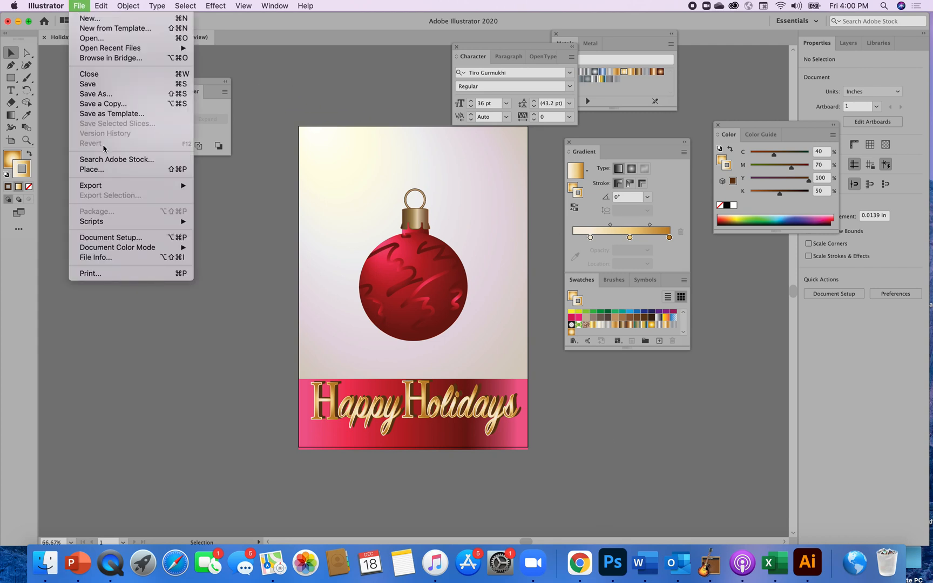
{"action": "left_click", "coordinate": [88, 84]}
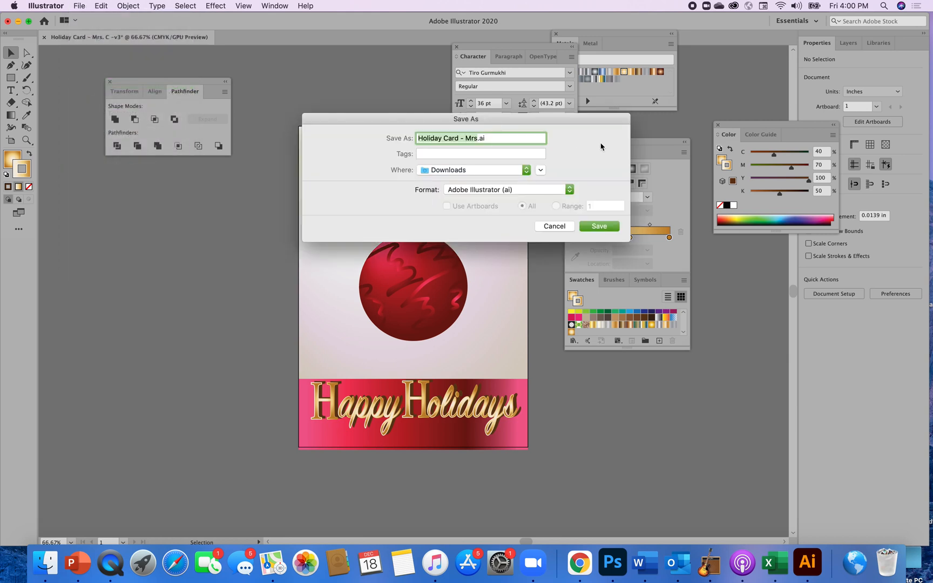
{"action": "left_click", "coordinate": [497, 138]}
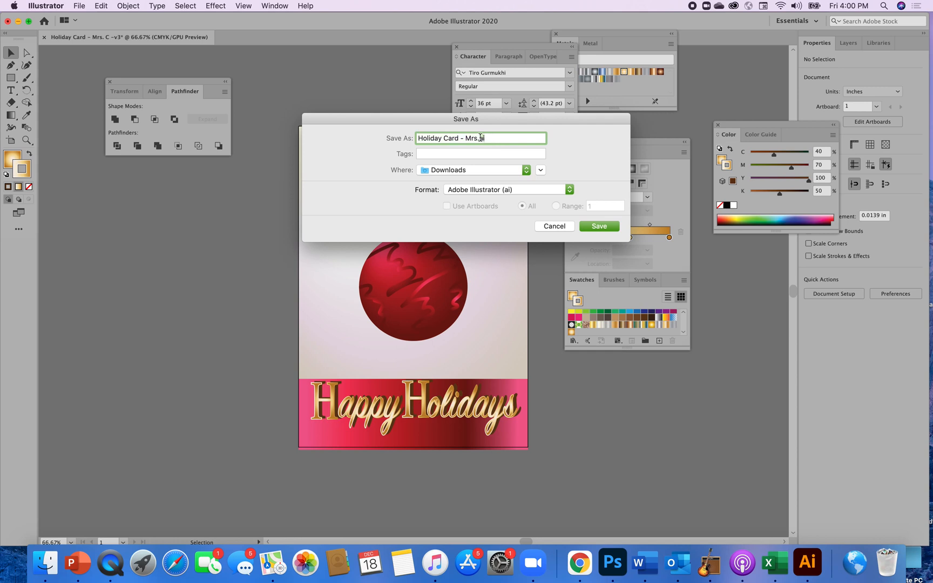
{"action": "type", "text": "C. v3"}
{"action": "left_click", "coordinate": [599, 227]}
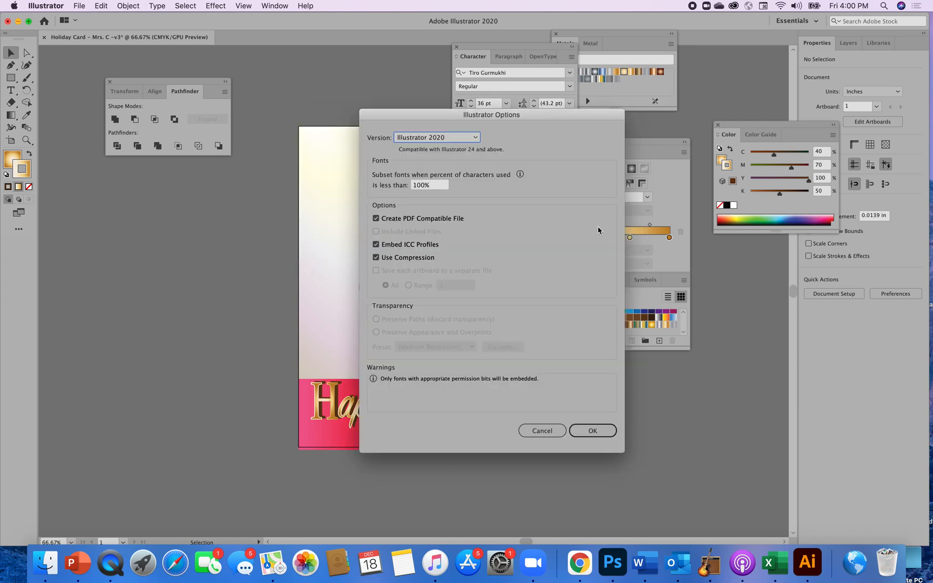
{"action": "left_click", "coordinate": [604, 433]}
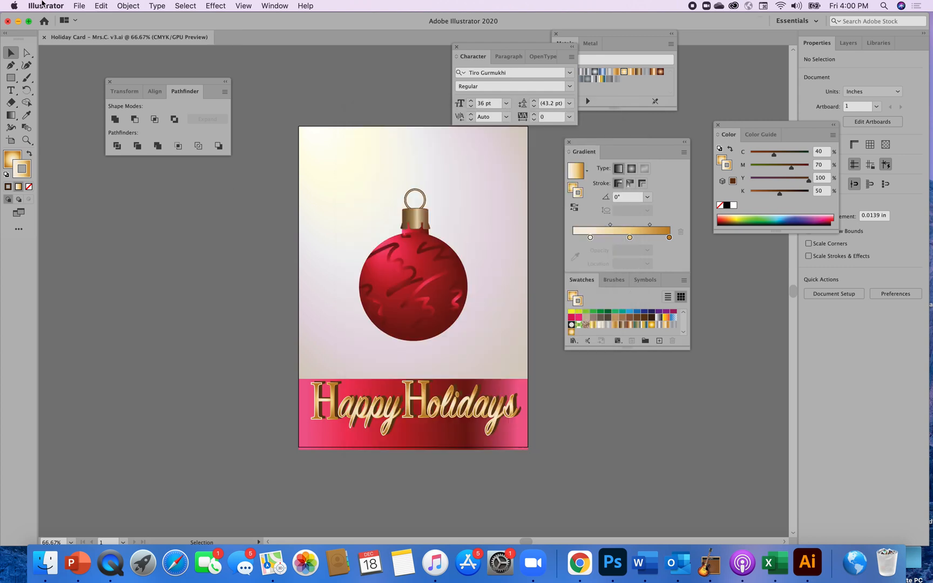
Export the card to Downloads as the JPEG "Holiday Card - Mrs.C. v3.jpg", keeping CMYK, medium quality 5 and 72 ppi
{"action": "left_click", "coordinate": [81, 7]}
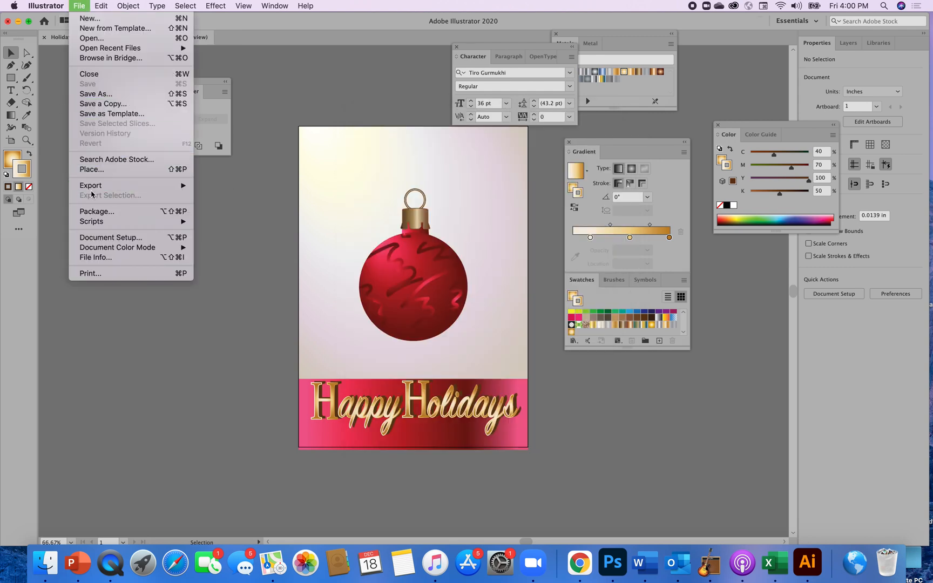
{"action": "mouse_move", "coordinate": [92, 186]}
{"action": "left_click", "coordinate": [234, 199]}
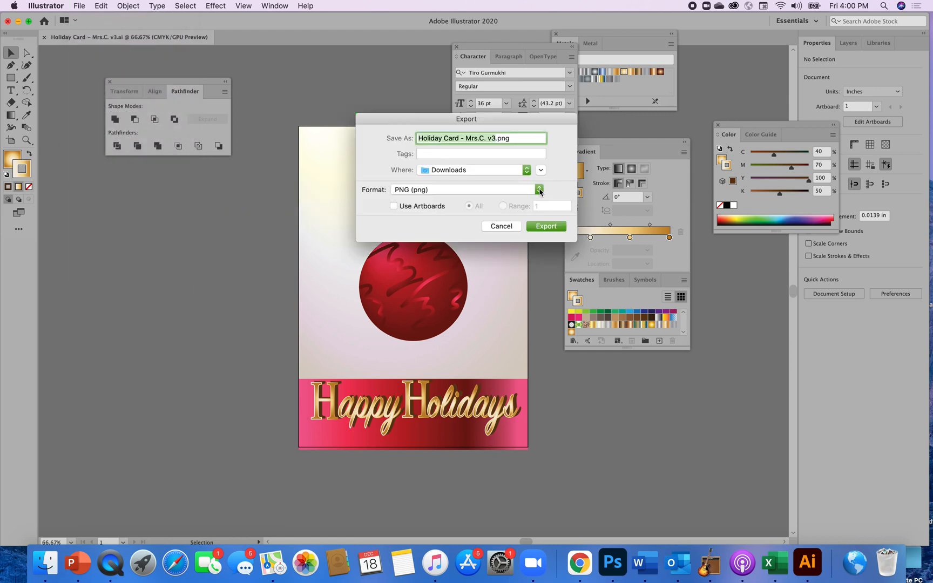
{"action": "left_click", "coordinate": [538, 190]}
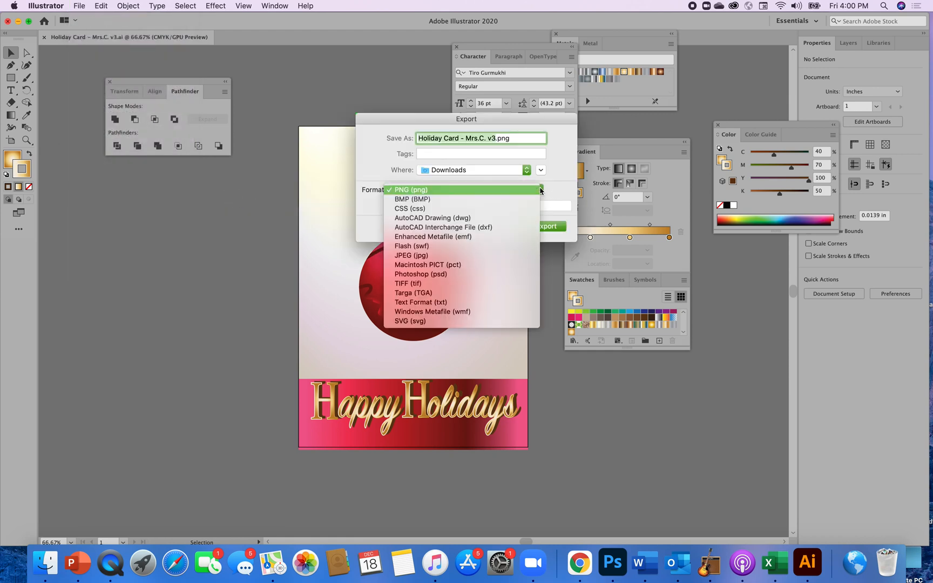
{"action": "left_click", "coordinate": [423, 256]}
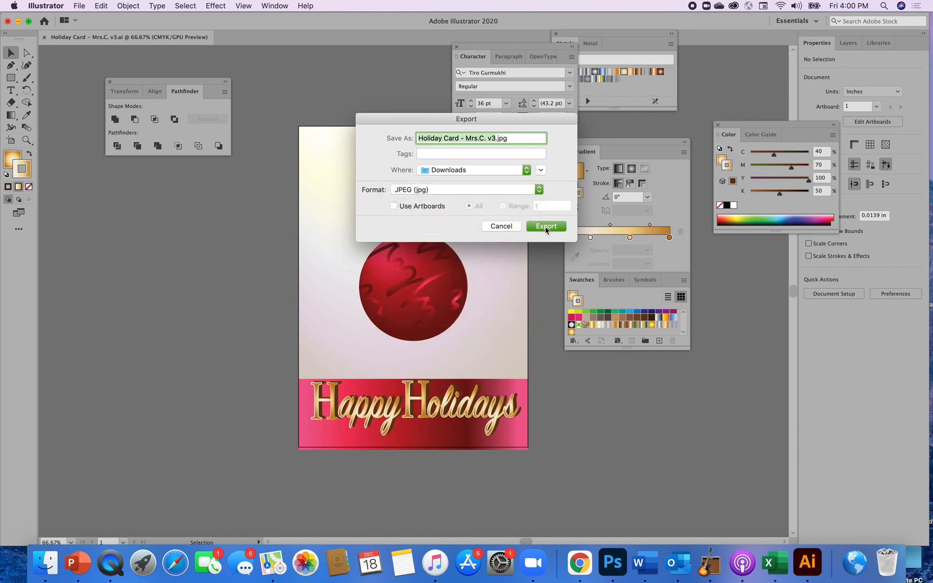
{"action": "left_click", "coordinate": [546, 227]}
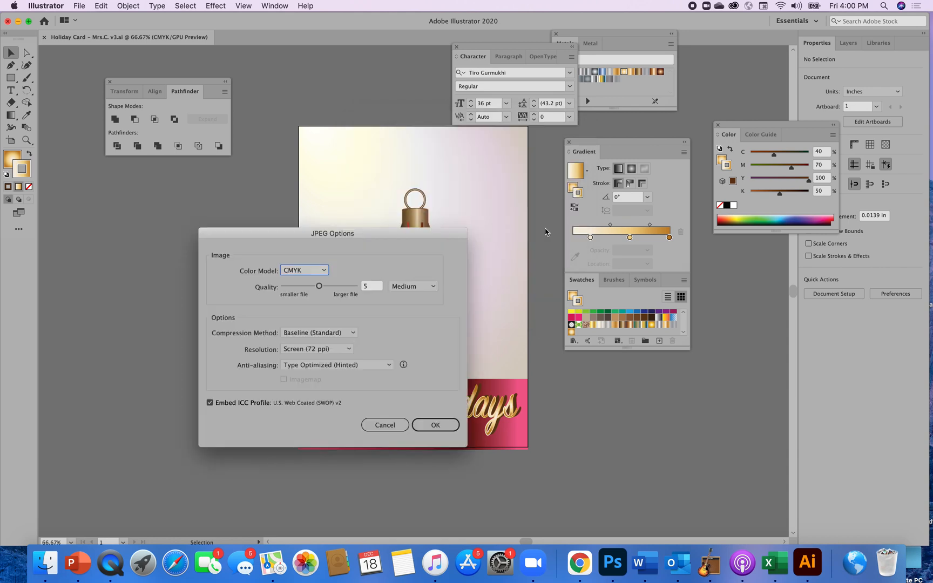
{"action": "left_click", "coordinate": [429, 424]}
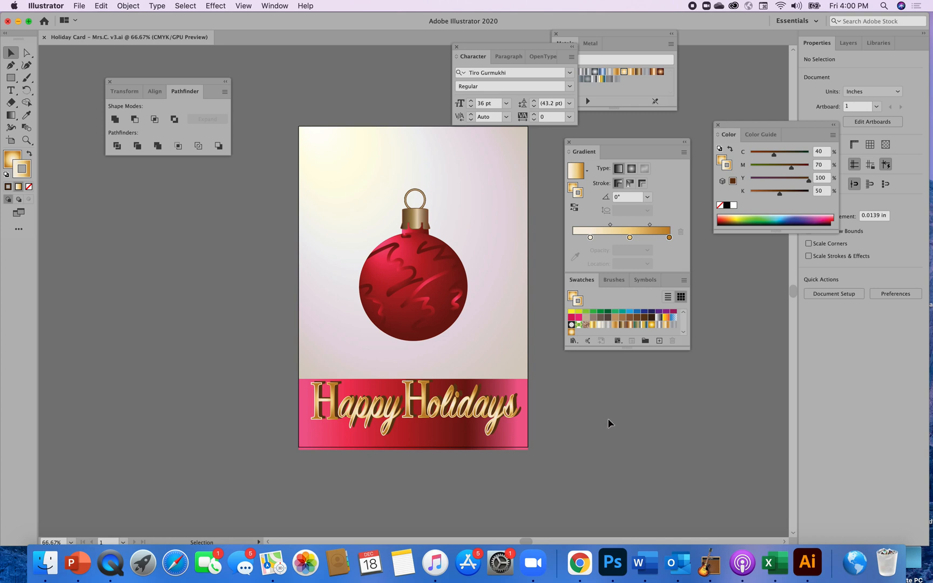
{"action": "left_click_drag", "start_coordinate": [641, 144], "coordinate": [713, 117]}
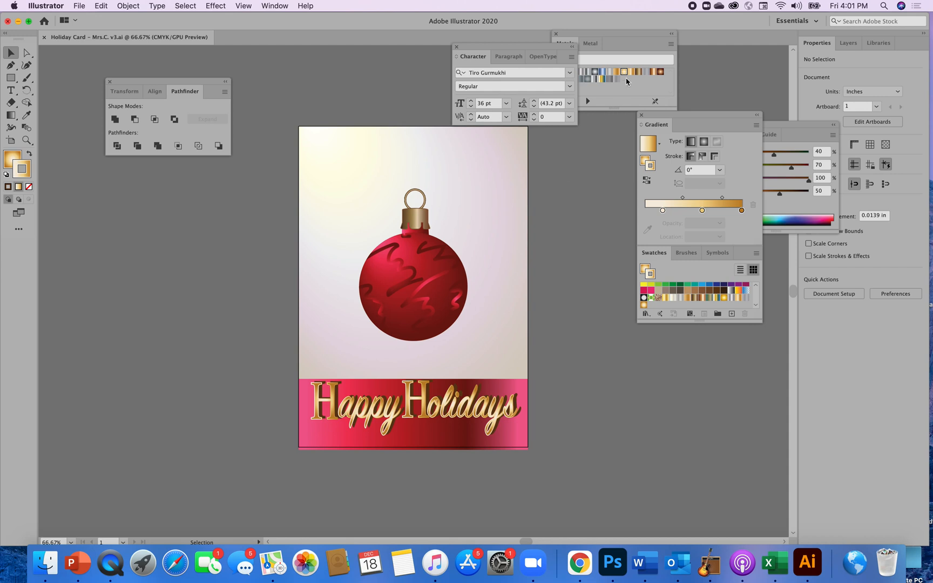
{"action": "mouse_move", "coordinate": [687, 24]}
{"action": "left_mouse_down"}
{"action": "mouse_move", "coordinate": [562, 263]}
{"action": "mouse_move", "coordinate": [691, 8]}
{"action": "left_mouse_up"}
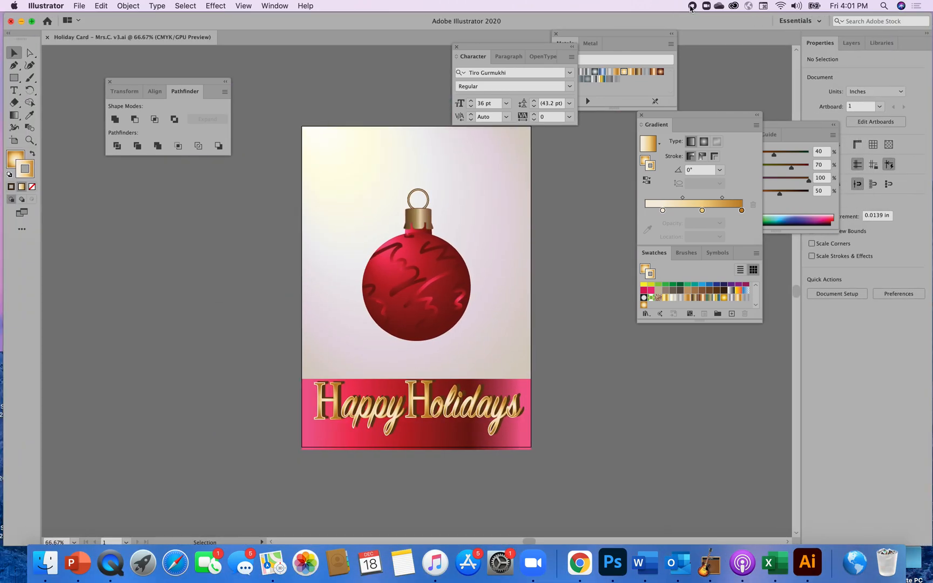